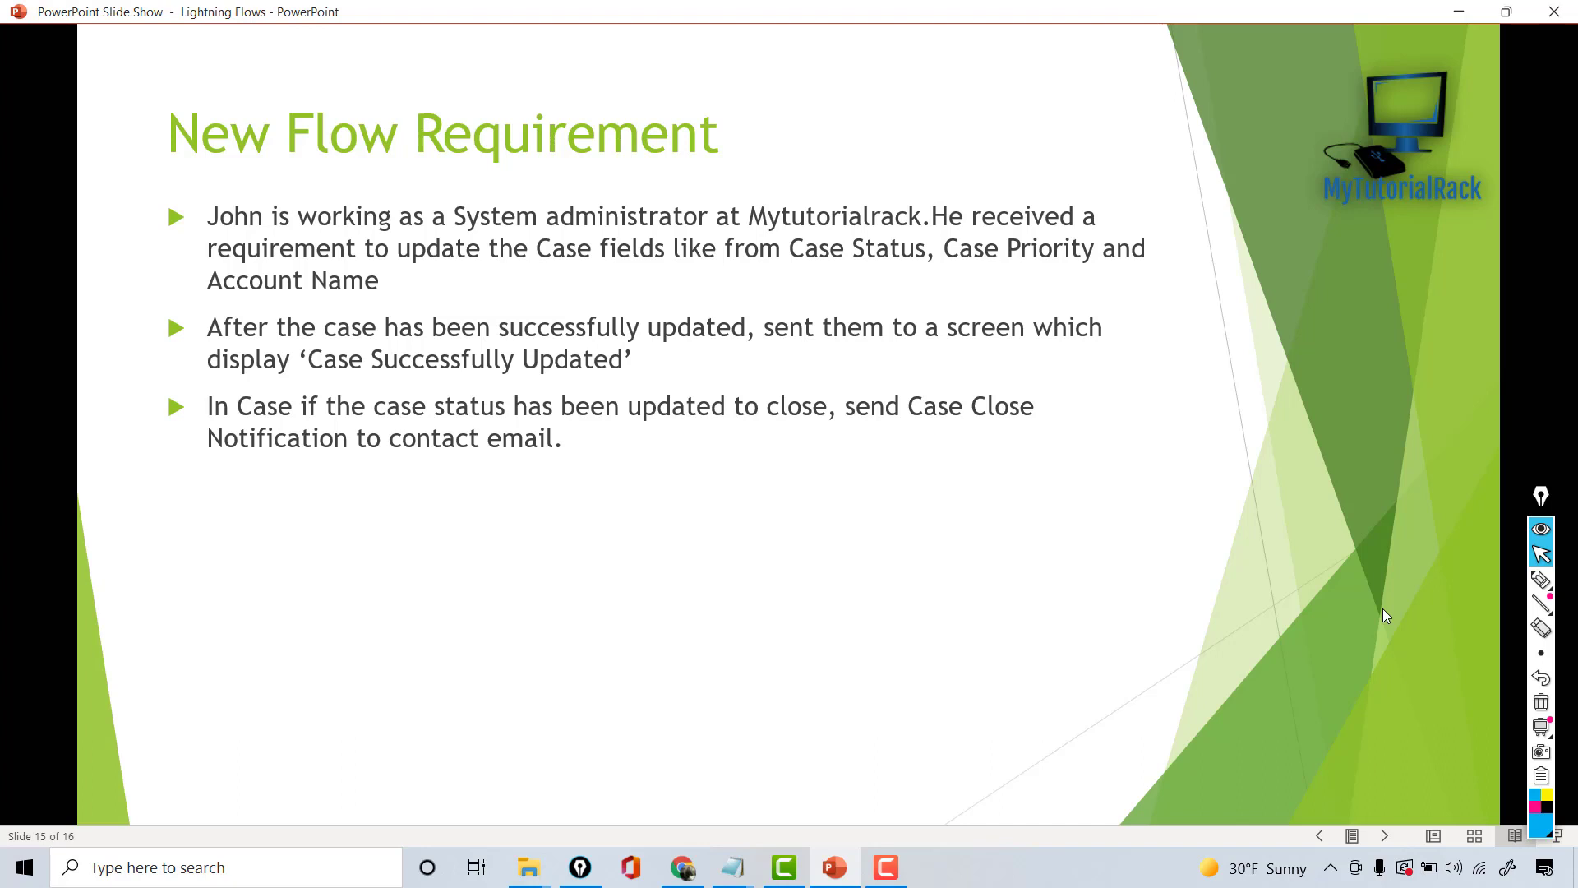
Annotate the slide's last bullet by underlining the status wording, circling "close" and handwriting "Case Close Notifi" below it.
{"action": "left_click", "coordinate": [1548, 582]}
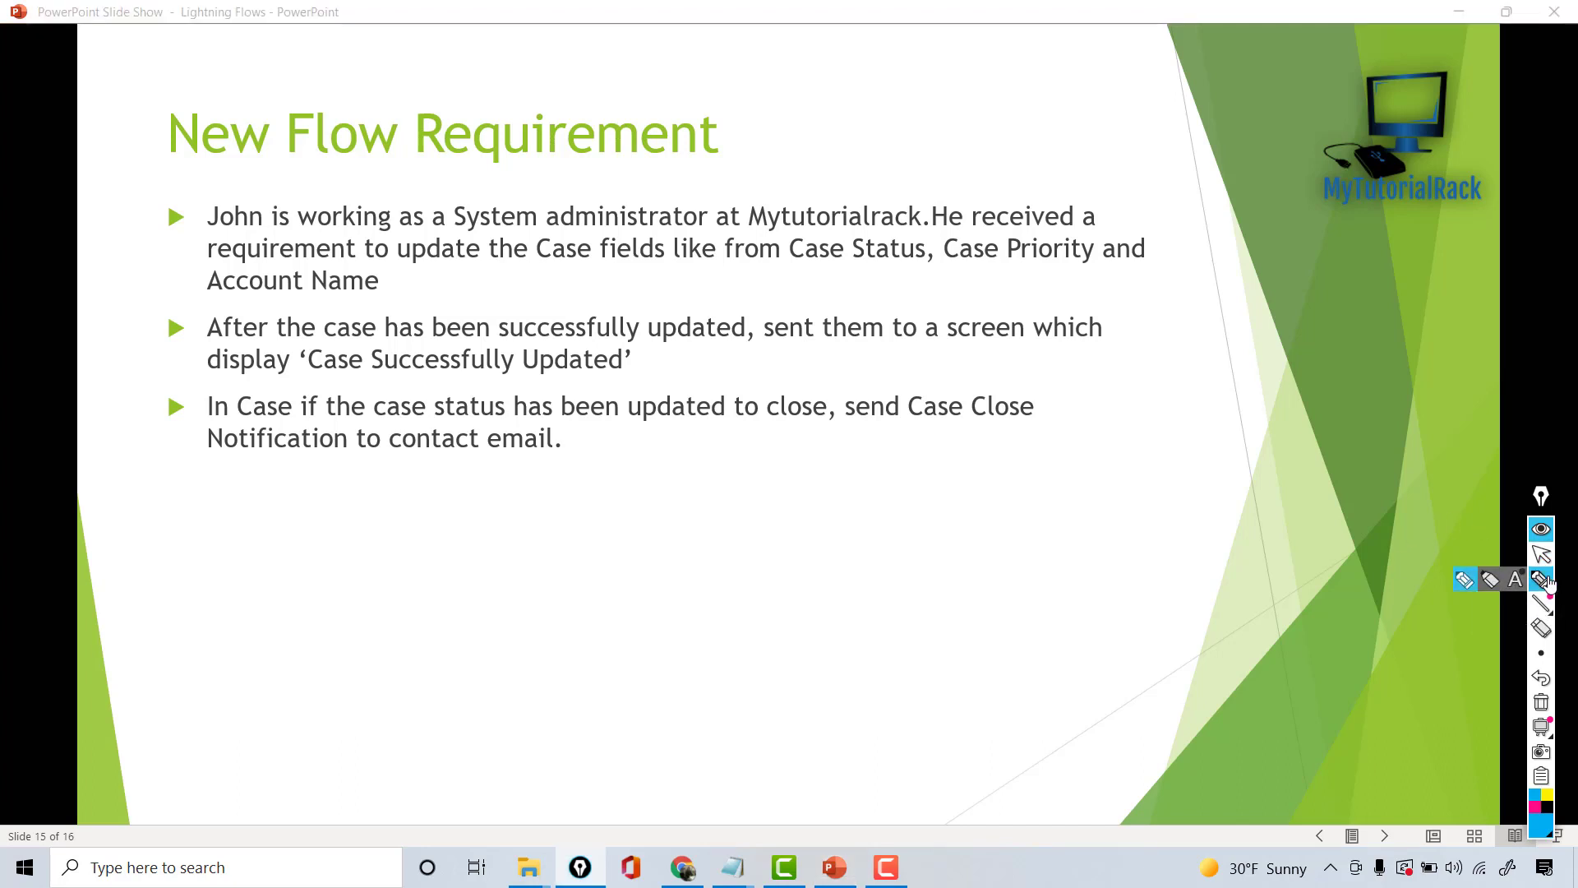
{"action": "mouse_move", "coordinate": [421, 406]}
{"action": "left_mouse_down"}
{"action": "mouse_move", "coordinate": [554, 436]}
{"action": "mouse_move", "coordinate": [729, 442]}
{"action": "mouse_move", "coordinate": [831, 407]}
{"action": "left_mouse_up"}
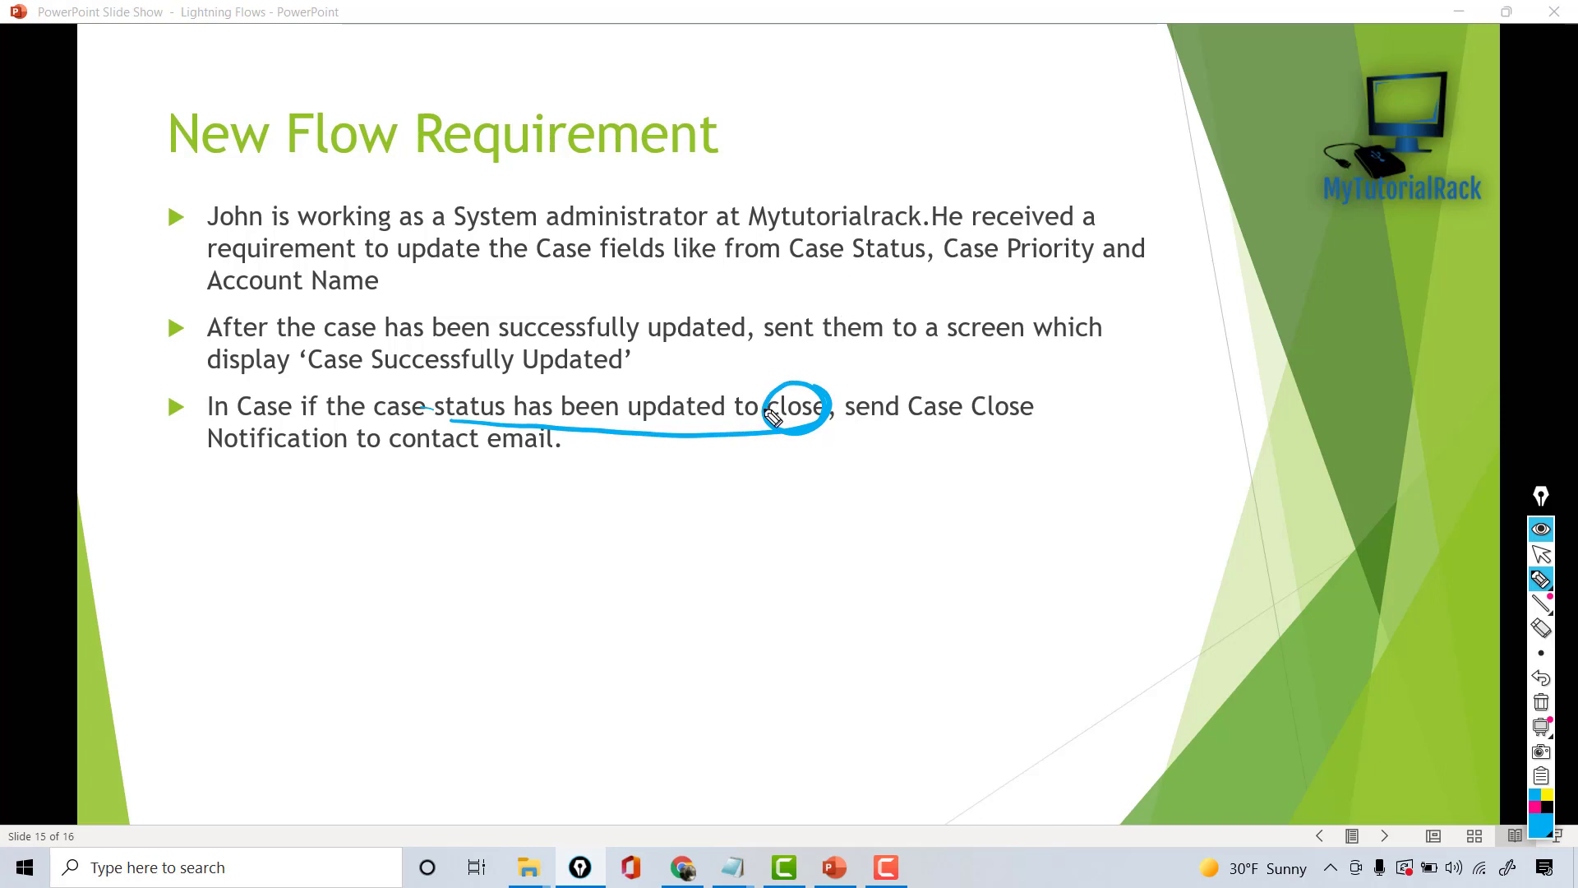
{"action": "mouse_move", "coordinate": [525, 477]}
{"action": "left_mouse_down"}
{"action": "mouse_move", "coordinate": [540, 507]}
{"action": "mouse_move", "coordinate": [575, 520]}
{"action": "mouse_move", "coordinate": [621, 504]}
{"action": "mouse_move", "coordinate": [717, 519]}
{"action": "mouse_move", "coordinate": [884, 472]}
{"action": "left_mouse_up"}
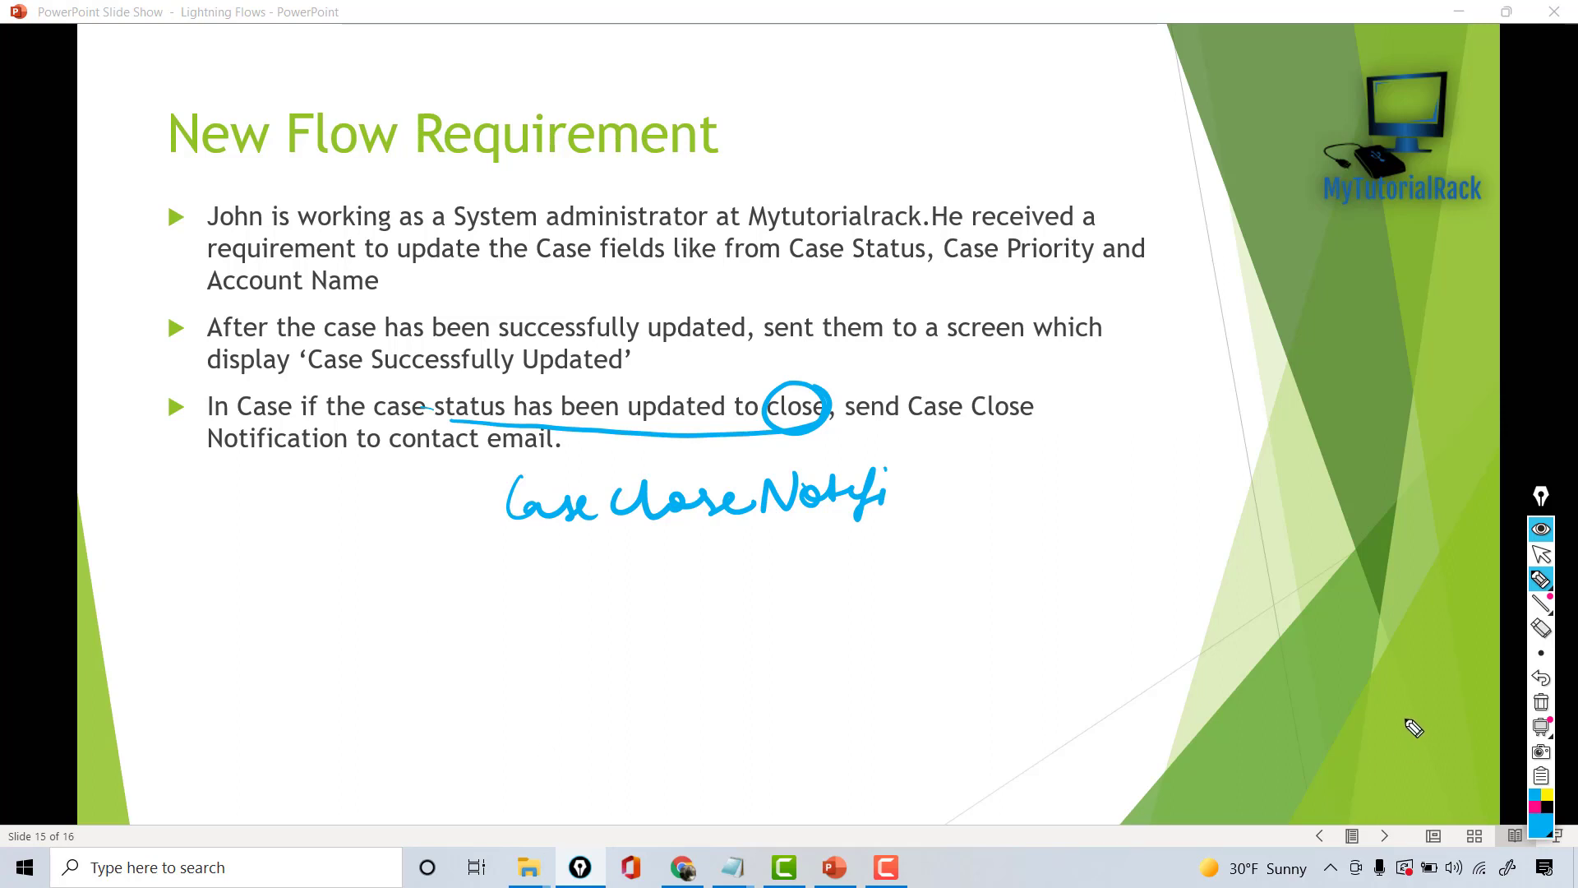
Handwrite an arrow-linked sequence on the slide reading "Email template", "email alert" and "flow".
{"action": "mouse_move", "coordinate": [340, 530]}
{"action": "left_mouse_down"}
{"action": "mouse_move", "coordinate": [369, 505]}
{"action": "mouse_move", "coordinate": [374, 545]}
{"action": "mouse_move", "coordinate": [423, 535]}
{"action": "mouse_move", "coordinate": [476, 556]}
{"action": "mouse_move", "coordinate": [665, 572]}
{"action": "left_mouse_up"}
{"action": "mouse_move", "coordinate": [423, 552]}
{"action": "left_mouse_down"}
{"action": "mouse_move", "coordinate": [423, 619]}
{"action": "mouse_move", "coordinate": [462, 600]}
{"action": "left_mouse_up"}
{"action": "mouse_move", "coordinate": [359, 680]}
{"action": "left_mouse_down"}
{"action": "mouse_move", "coordinate": [599, 701]}
{"action": "mouse_move", "coordinate": [666, 658]}
{"action": "mouse_move", "coordinate": [679, 670]}
{"action": "left_mouse_up"}
{"action": "mouse_move", "coordinate": [480, 705]}
{"action": "left_mouse_down"}
{"action": "mouse_move", "coordinate": [468, 765]}
{"action": "mouse_move", "coordinate": [535, 761]}
{"action": "mouse_move", "coordinate": [534, 791]}
{"action": "left_mouse_up"}
{"action": "mouse_move", "coordinate": [615, 738]}
{"action": "left_mouse_down"}
{"action": "mouse_move", "coordinate": [599, 796]}
{"action": "mouse_move", "coordinate": [722, 792]}
{"action": "mouse_move", "coordinate": [738, 777]}
{"action": "left_mouse_up"}
{"action": "mouse_move", "coordinate": [807, 721]}
{"action": "left_mouse_down"}
{"action": "mouse_move", "coordinate": [768, 796]}
{"action": "mouse_move", "coordinate": [788, 795]}
{"action": "left_mouse_up"}
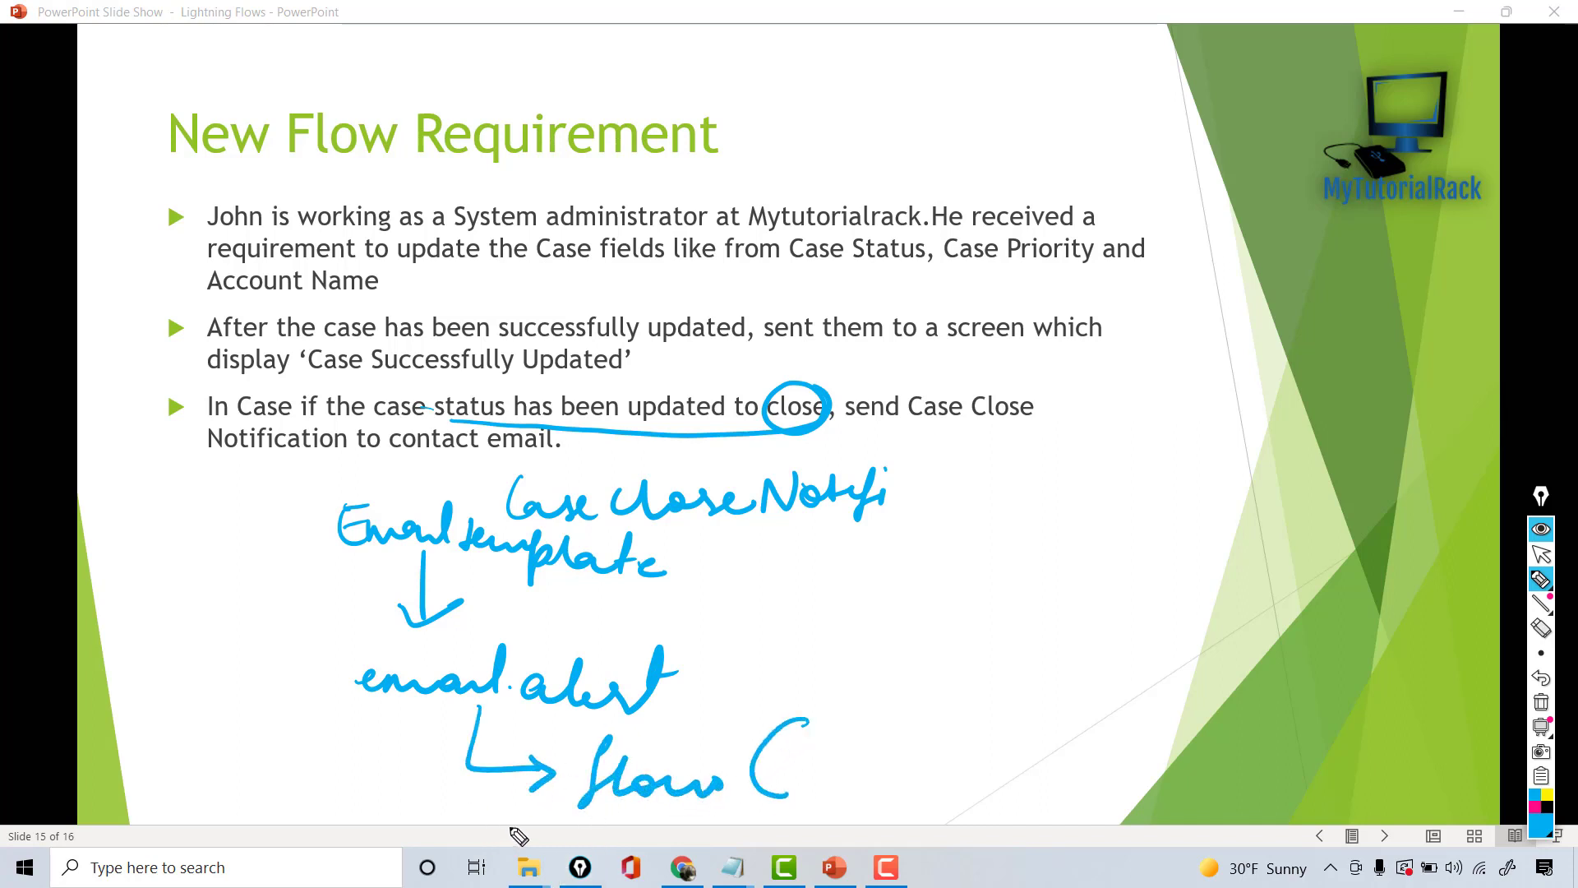
Add an underlined "Case Closed" and "Decision" beside the handwritten flow note, and clear all annotations from the slide.
{"action": "left_click_drag", "start_coordinate": [985, 716], "coordinate": [958, 777]}
{"action": "mouse_move", "coordinate": [813, 739]}
{"action": "left_mouse_down"}
{"action": "mouse_move", "coordinate": [926, 781]}
{"action": "mouse_move", "coordinate": [1004, 768]}
{"action": "mouse_move", "coordinate": [1017, 730]}
{"action": "left_mouse_up"}
{"action": "left_click_drag", "start_coordinate": [906, 809], "coordinate": [1009, 810]}
{"action": "mouse_move", "coordinate": [873, 662]}
{"action": "left_mouse_down"}
{"action": "mouse_move", "coordinate": [865, 715]}
{"action": "mouse_move", "coordinate": [963, 708]}
{"action": "mouse_move", "coordinate": [975, 690]}
{"action": "mouse_move", "coordinate": [1018, 720]}
{"action": "mouse_move", "coordinate": [1068, 717]}
{"action": "left_mouse_up"}
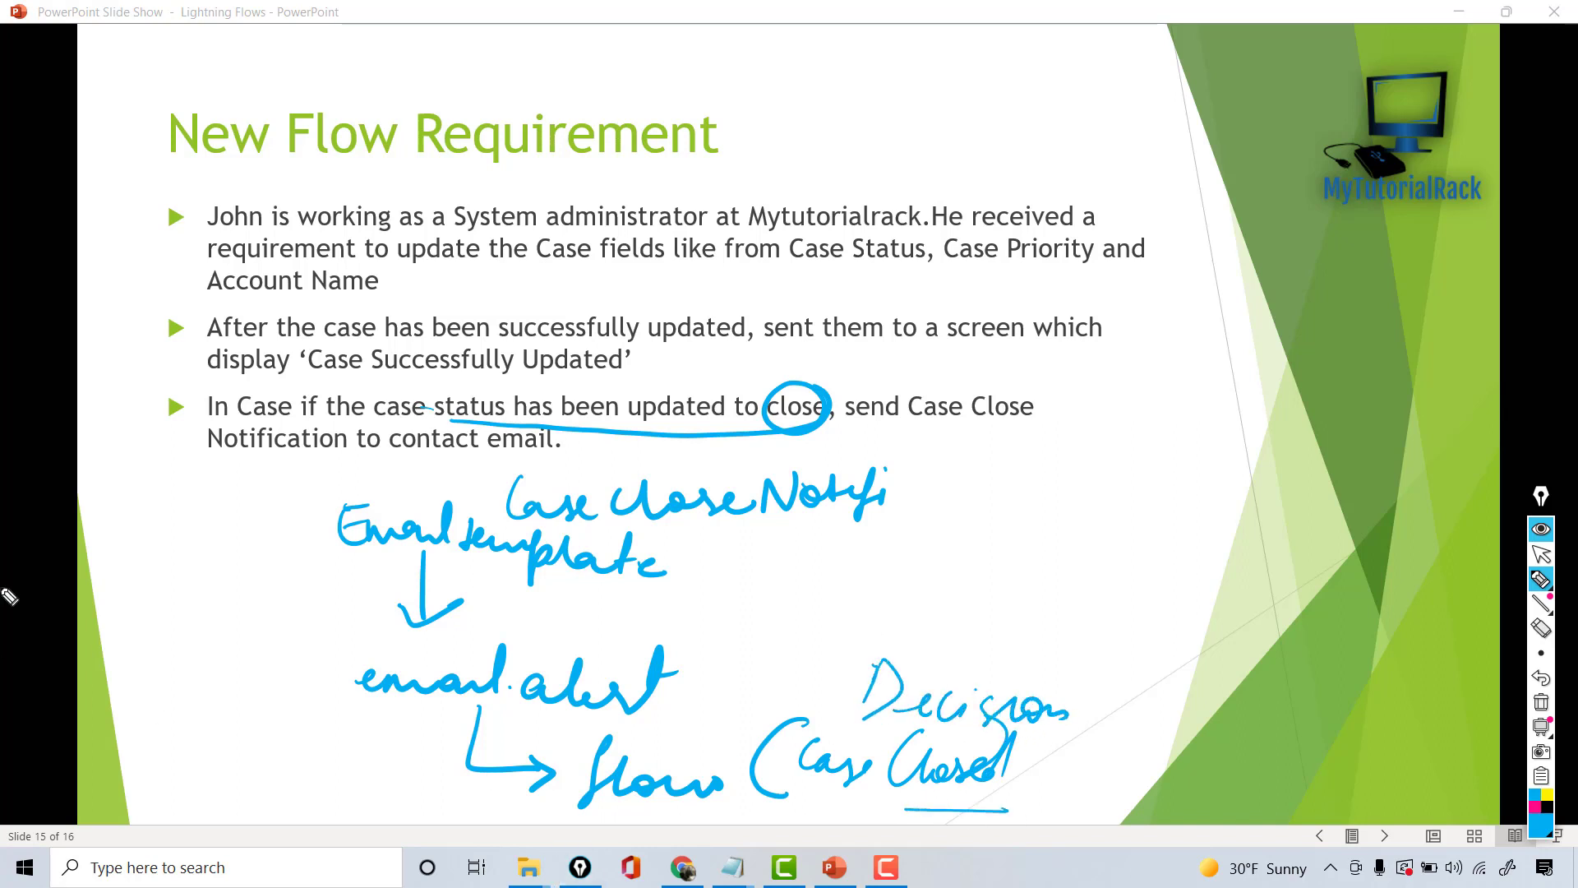
{"action": "left_click", "coordinate": [1541, 704]}
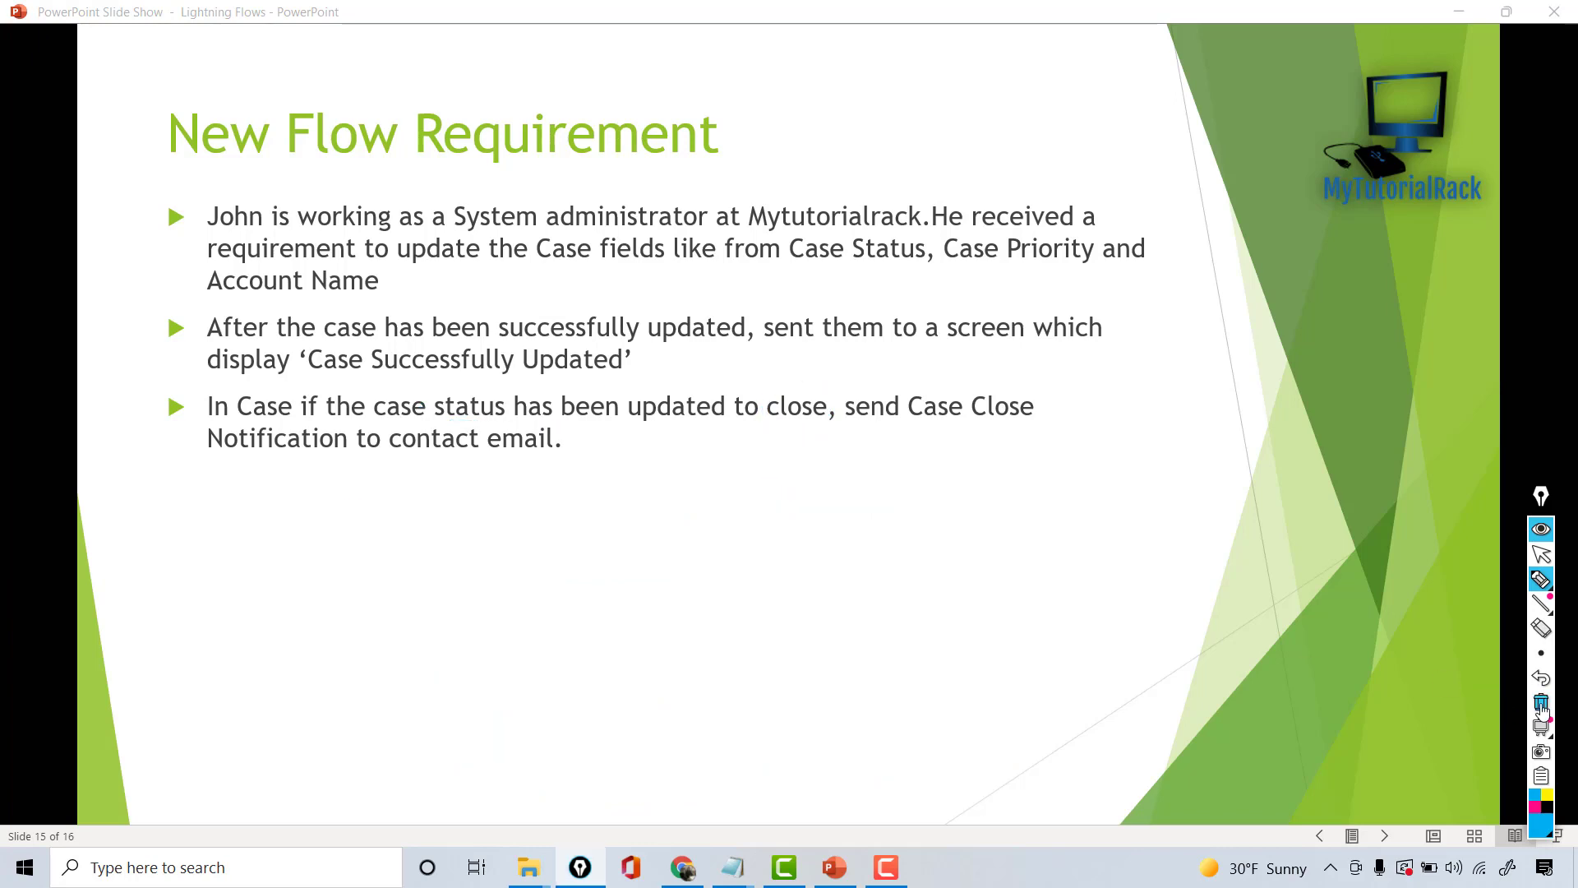
{"action": "left_click", "coordinate": [1541, 554]}
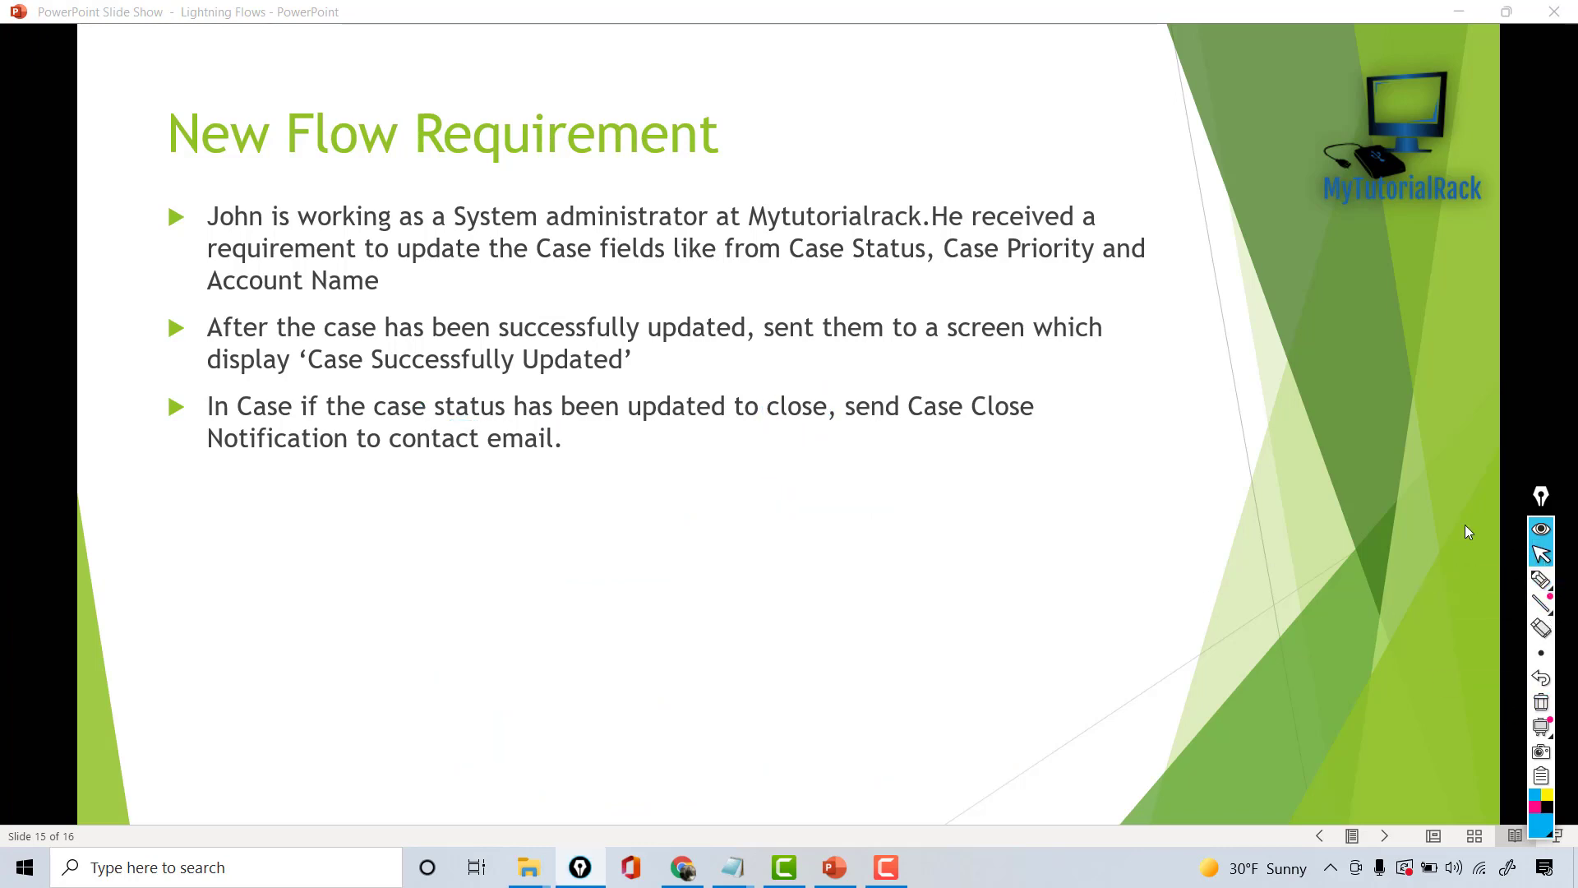
Switch to Salesforce in Chrome, open Setup, search for "email te" and open the Classic Email Templates page.
{"action": "left_click", "coordinate": [683, 868]}
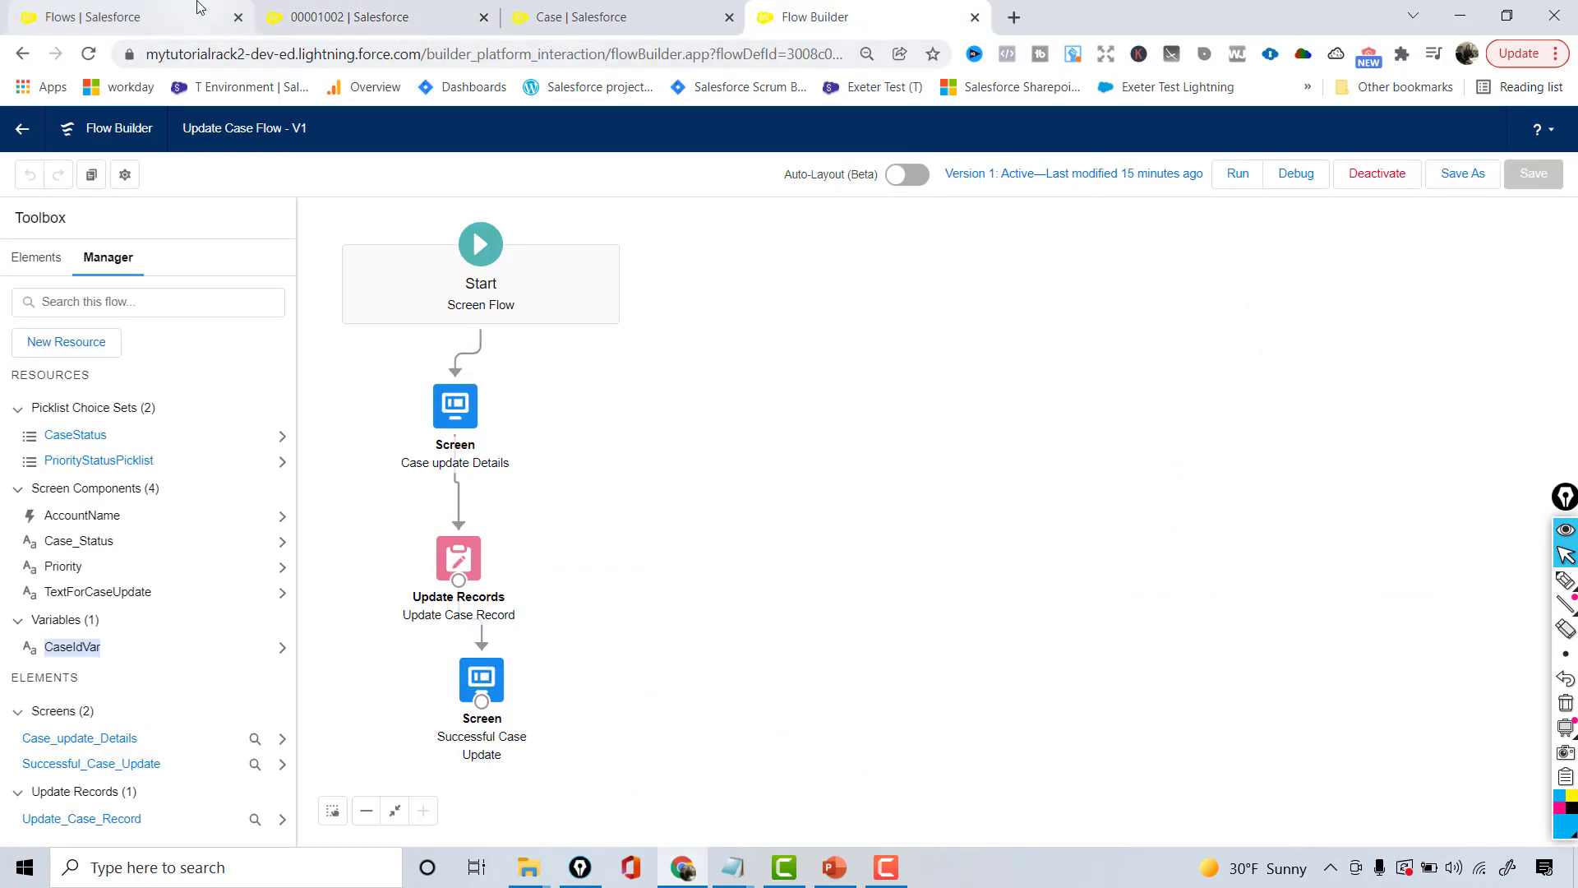
{"action": "left_click", "coordinate": [585, 20]}
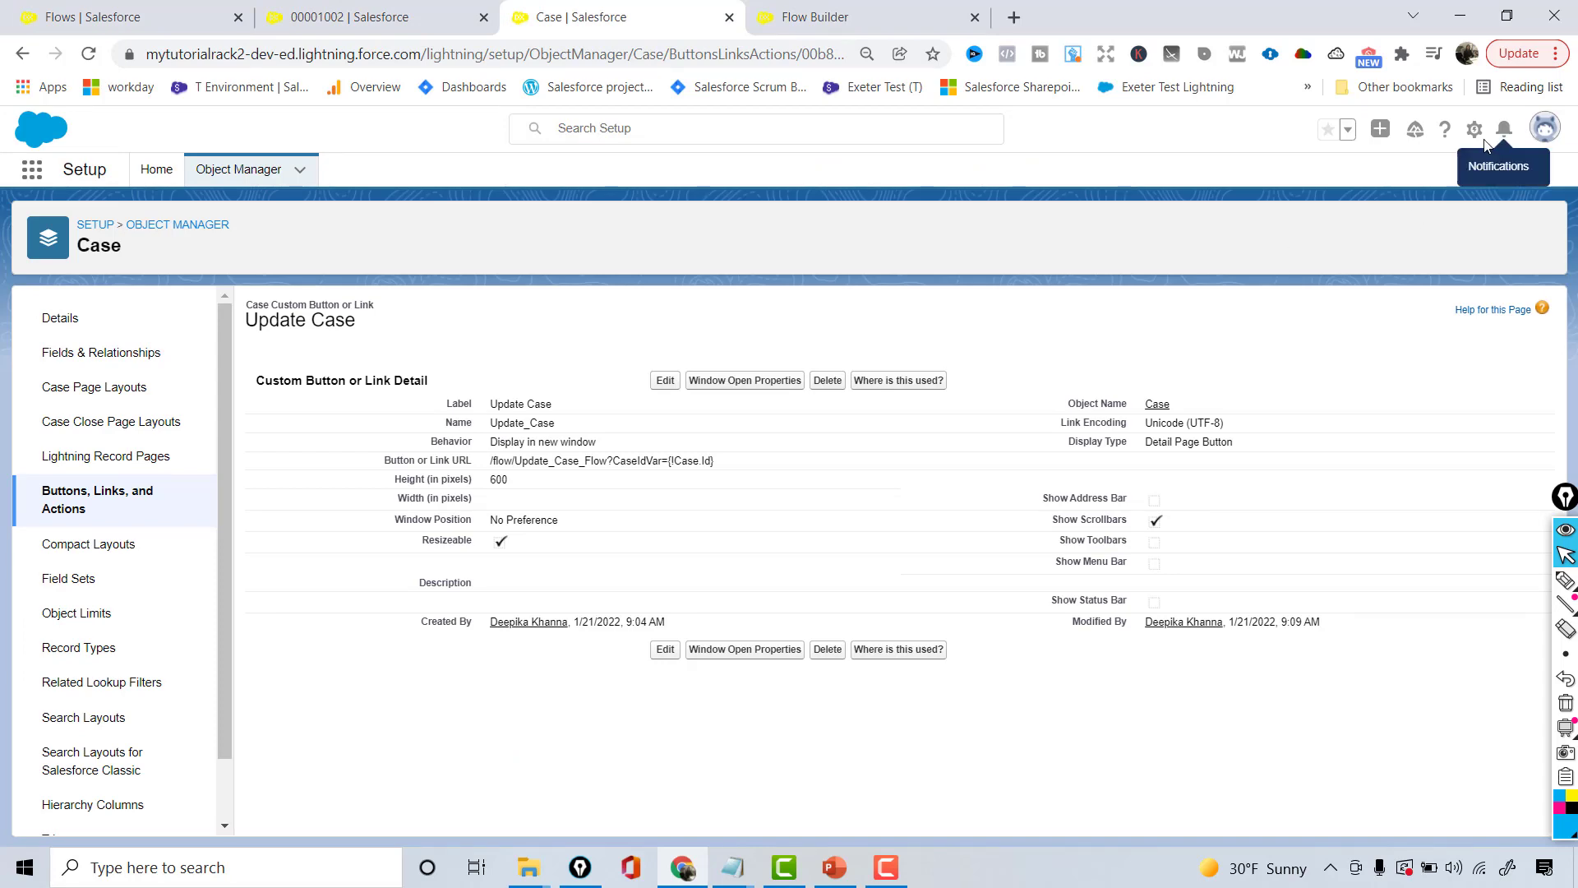
{"action": "left_click", "coordinate": [1475, 129]}
{"action": "left_click", "coordinate": [1397, 177]}
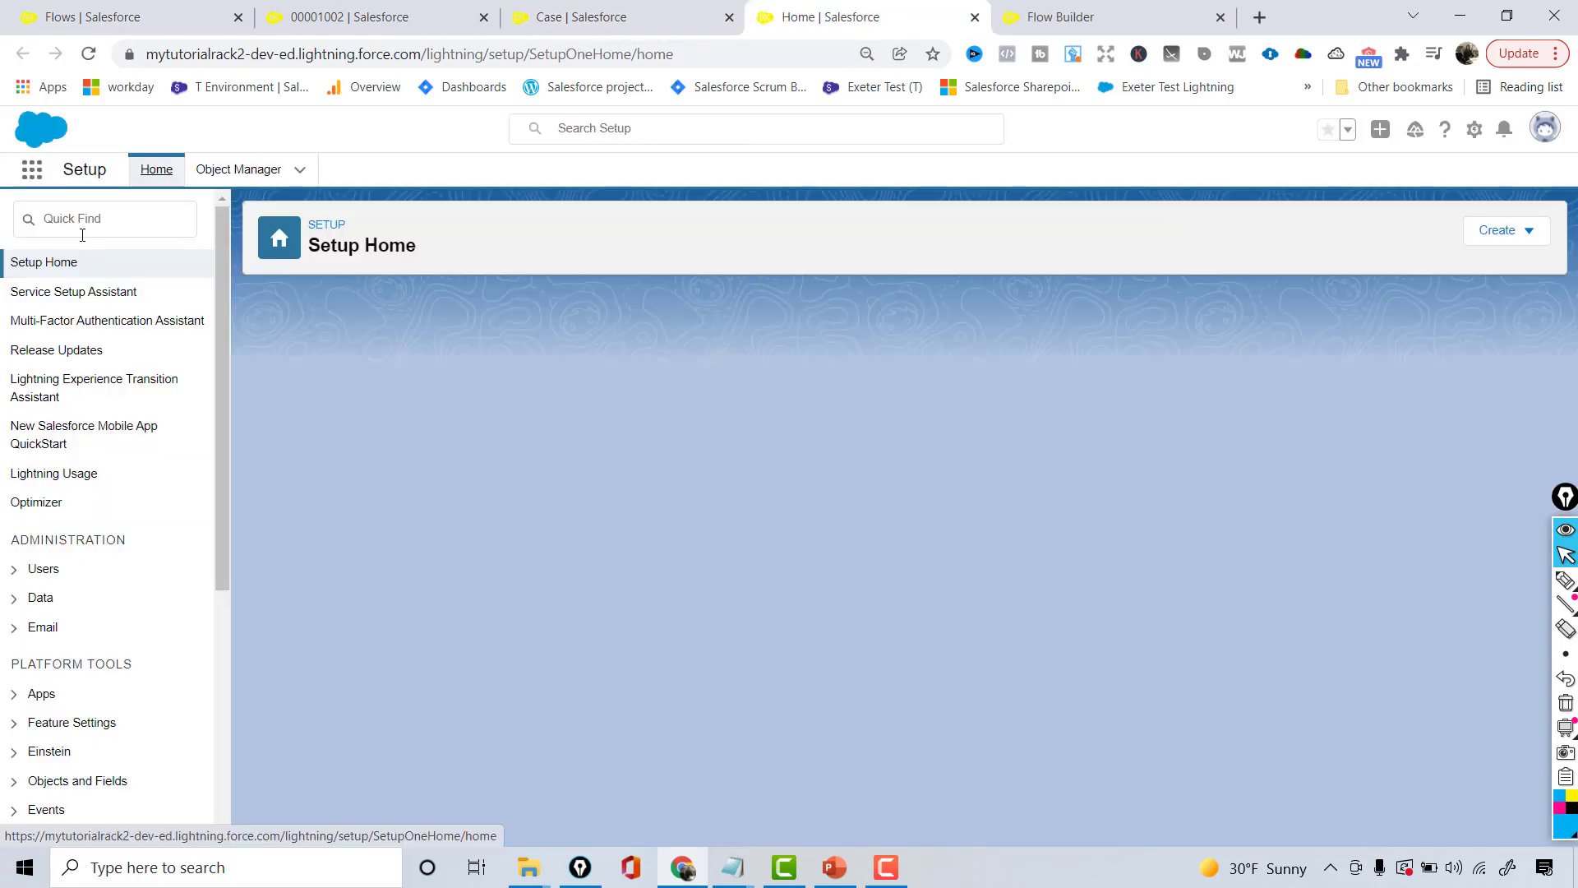
{"action": "left_click", "coordinate": [33, 229]}
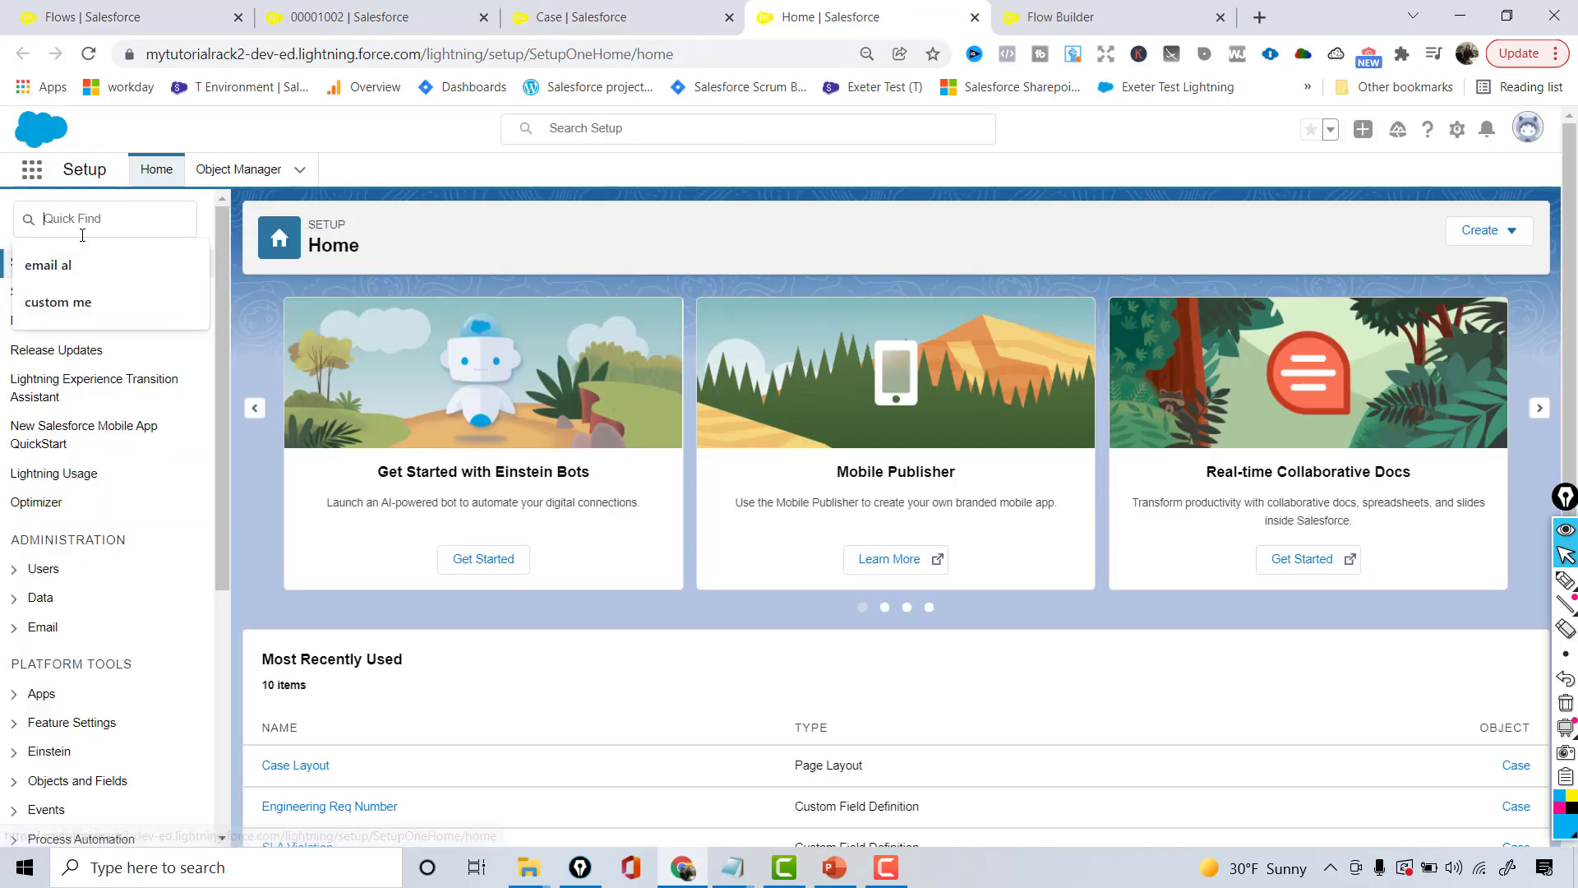
{"action": "type", "text": "email te"}
{"action": "left_click", "coordinate": [90, 300]}
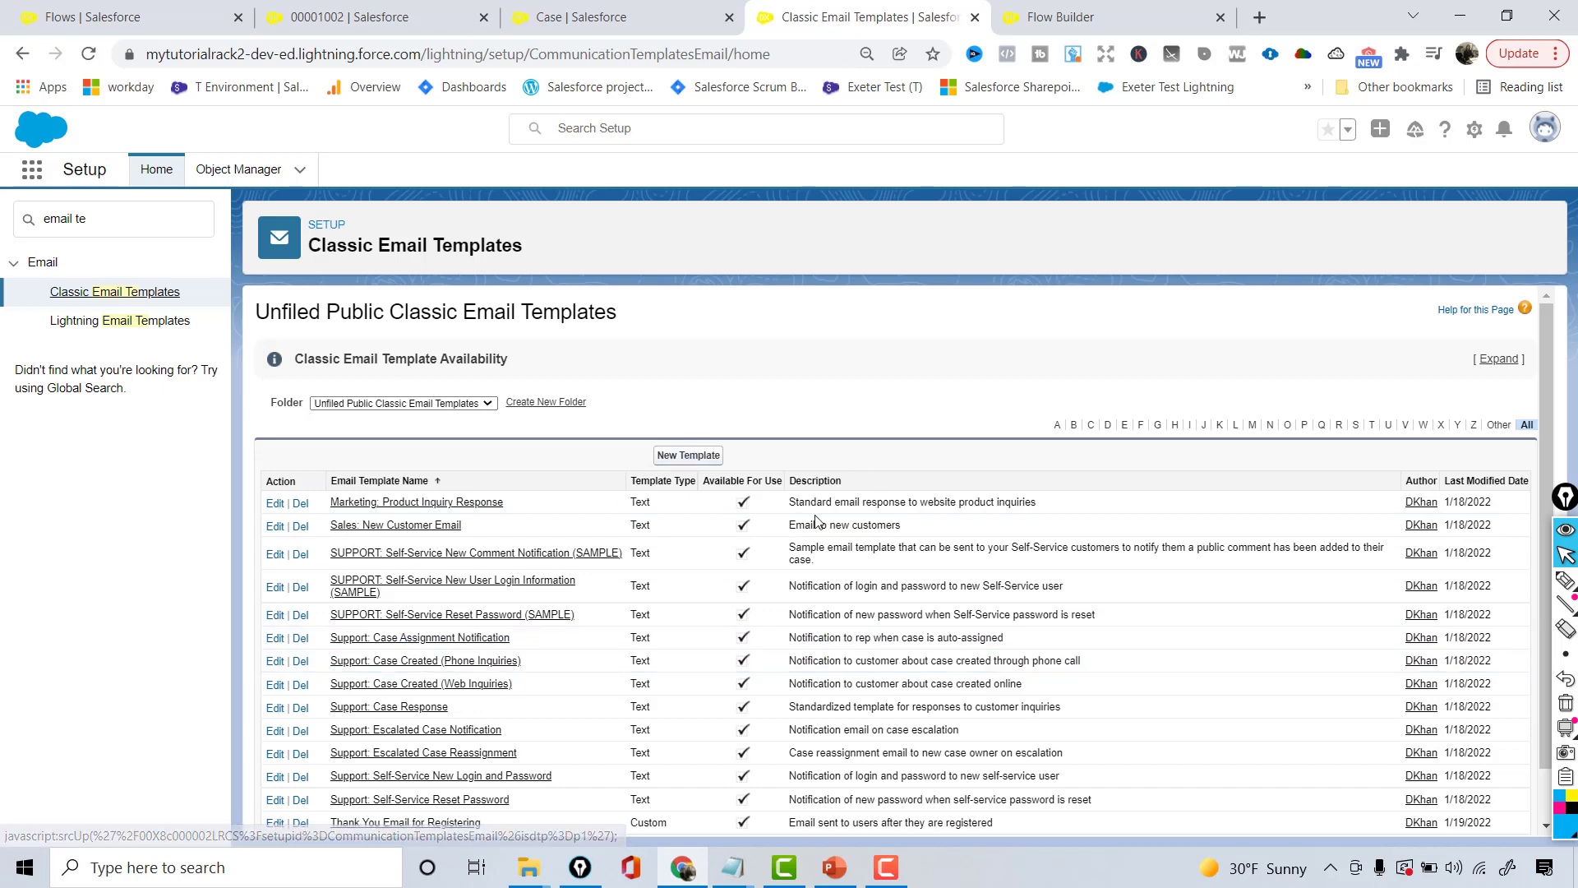
Start a new classic email template of the type Custom (without using Classic Letterhead).
{"action": "scroll", "coordinate": [1529, 395], "scroll_direction": "down", "scroll_amount": 1}
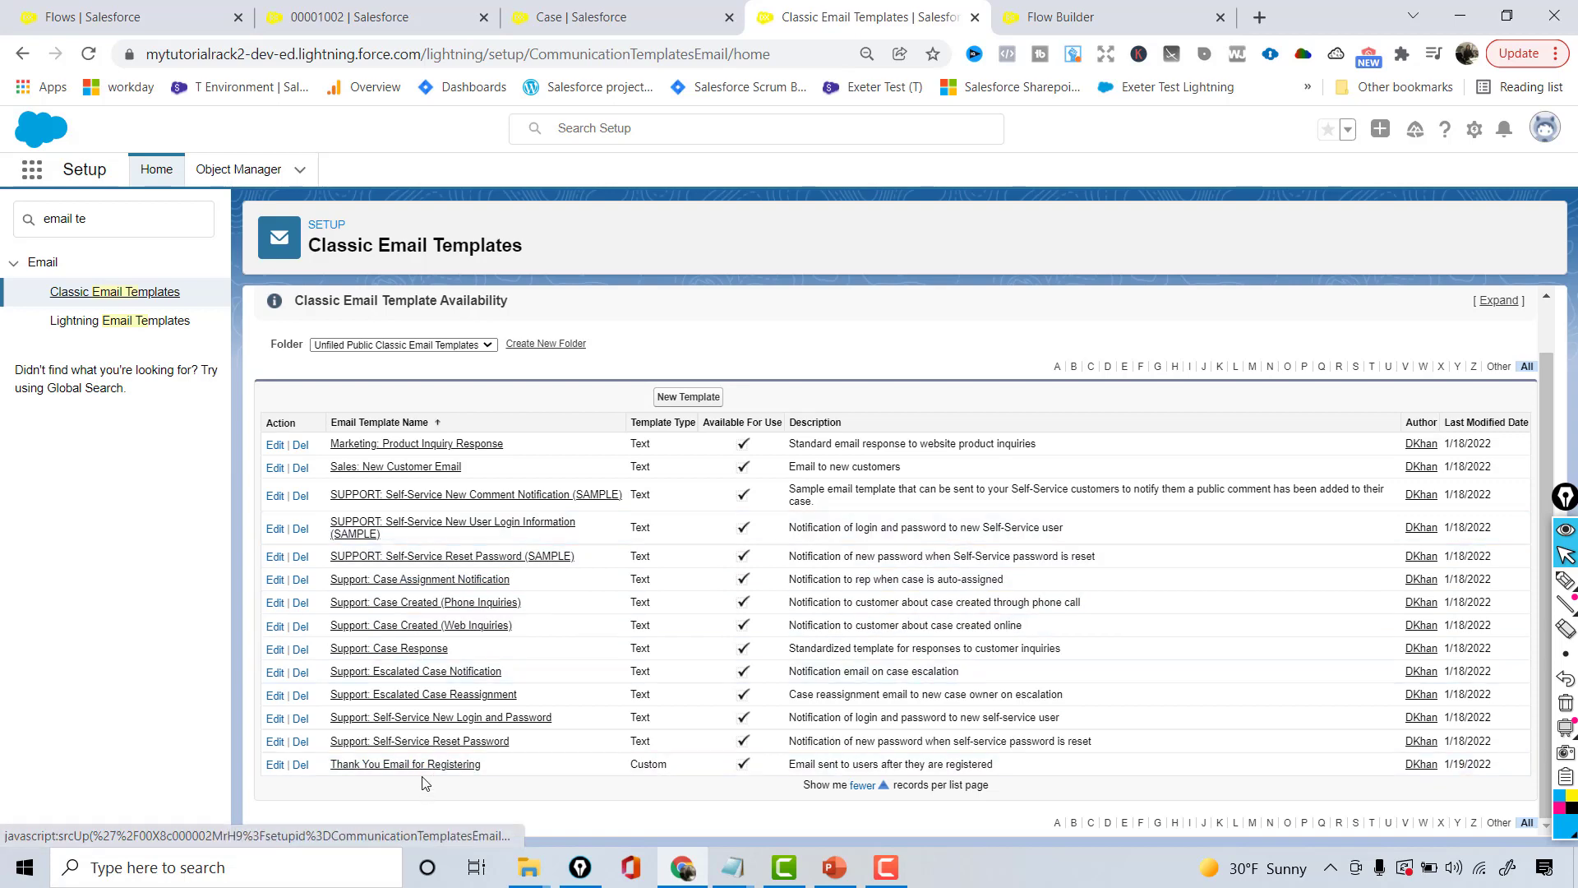
{"action": "left_click", "coordinate": [708, 398]}
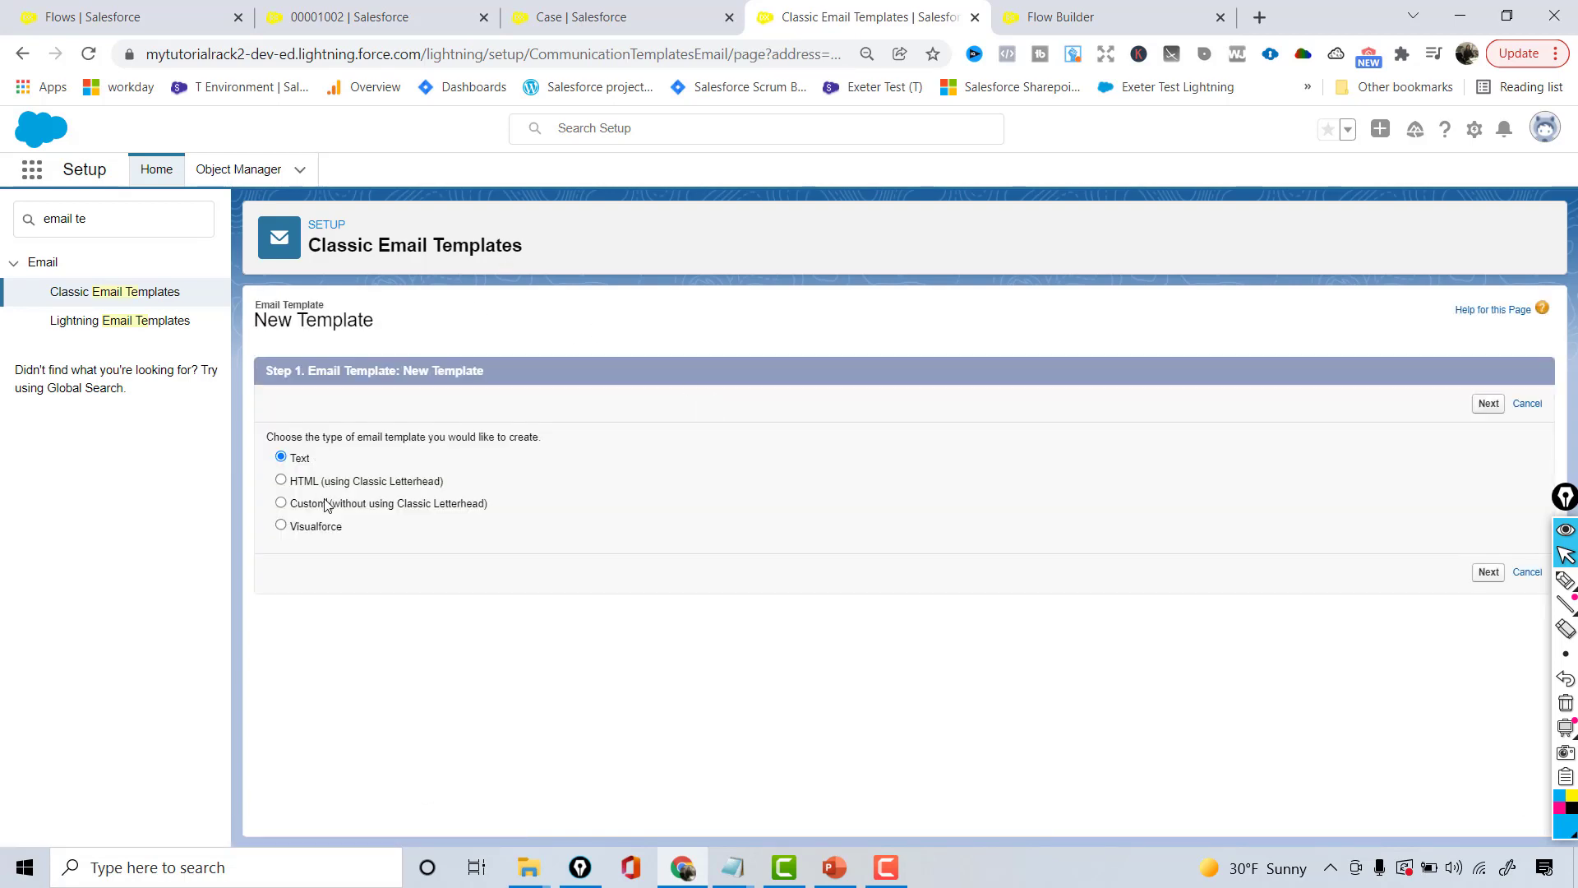
{"action": "left_click", "coordinate": [1488, 404]}
Make the template available for use and name it Case Close Notification, with the unique name Case_Close_Notification.
{"action": "left_click", "coordinate": [515, 544]}
{"action": "left_click", "coordinate": [523, 568]}
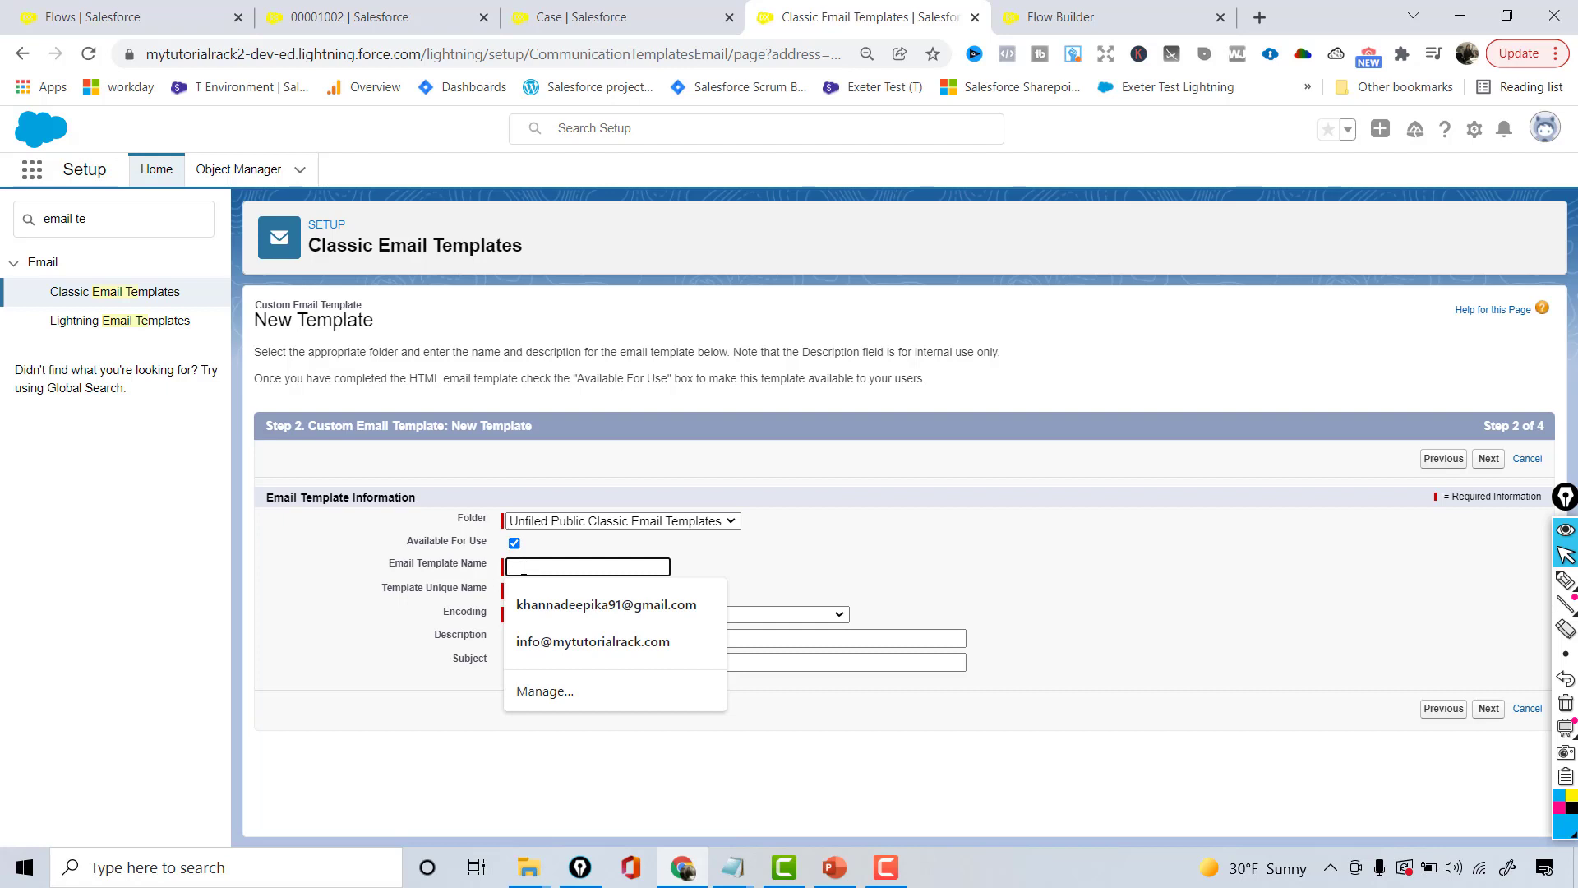
{"action": "type", "text": "Case Clos"}
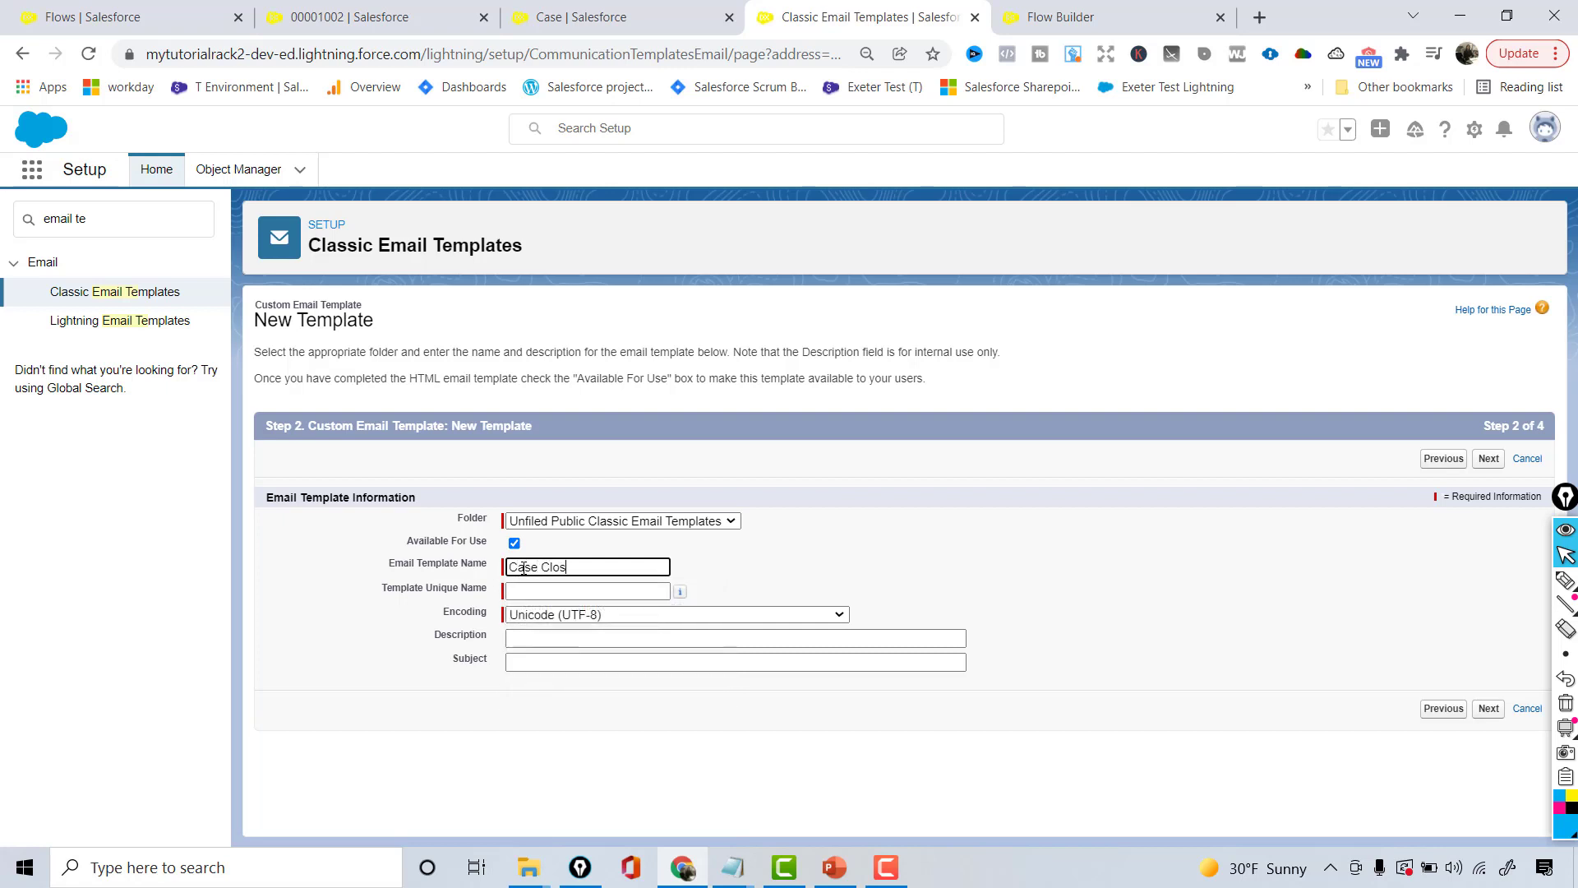
{"action": "type", "text": "e Notification"}
{"action": "key", "text": "Tab"}
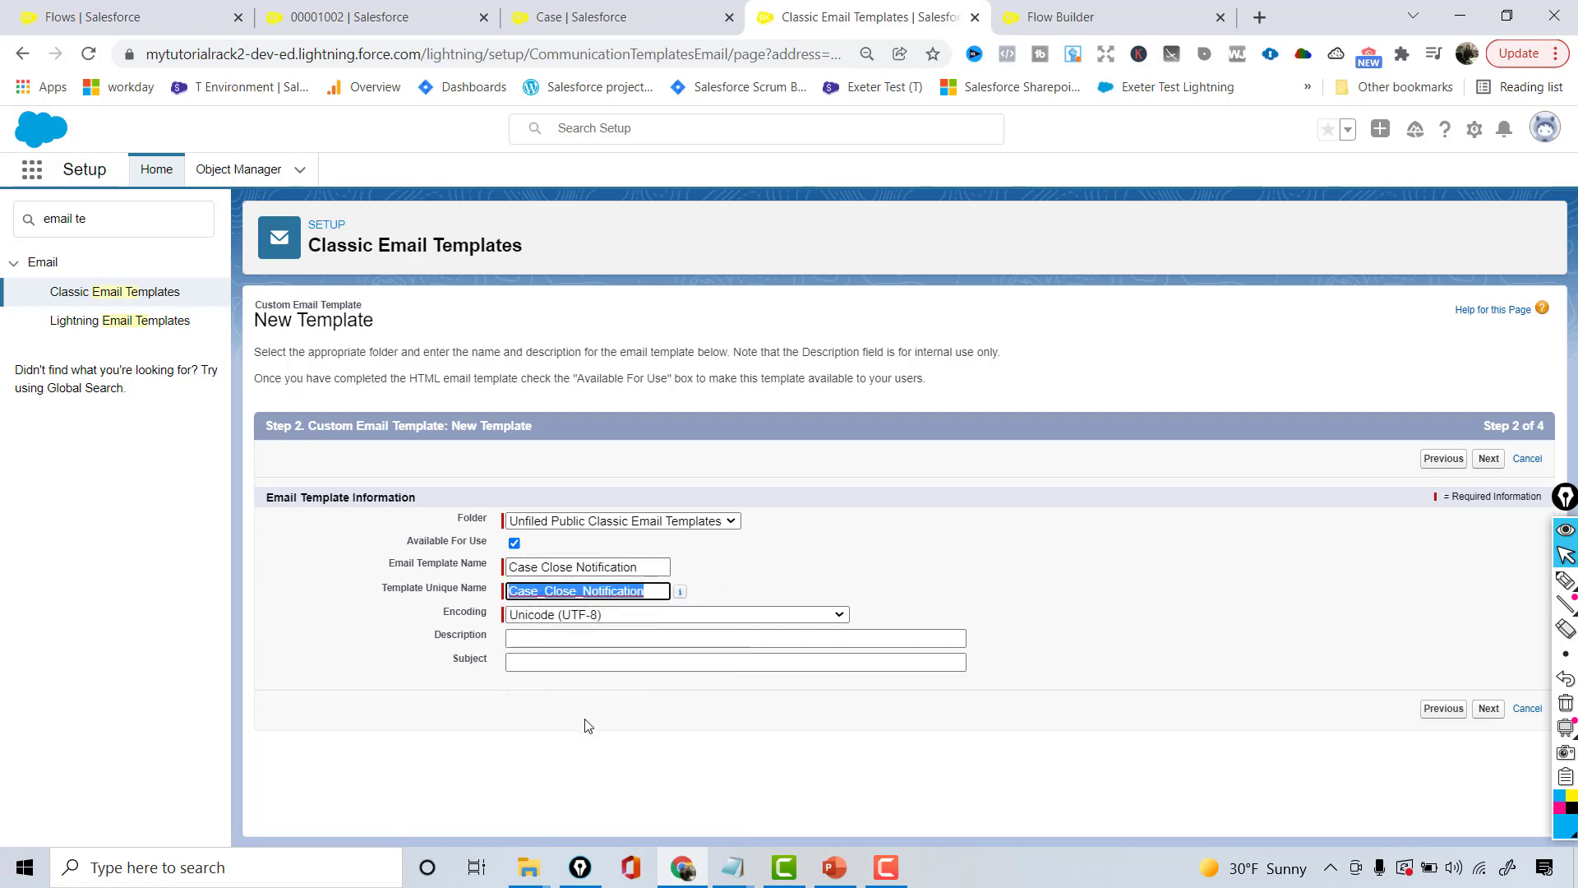
Set the template subject to "Your Case has been Closed:" and proceed to creating the HTML version.
{"action": "left_click", "coordinate": [558, 662]}
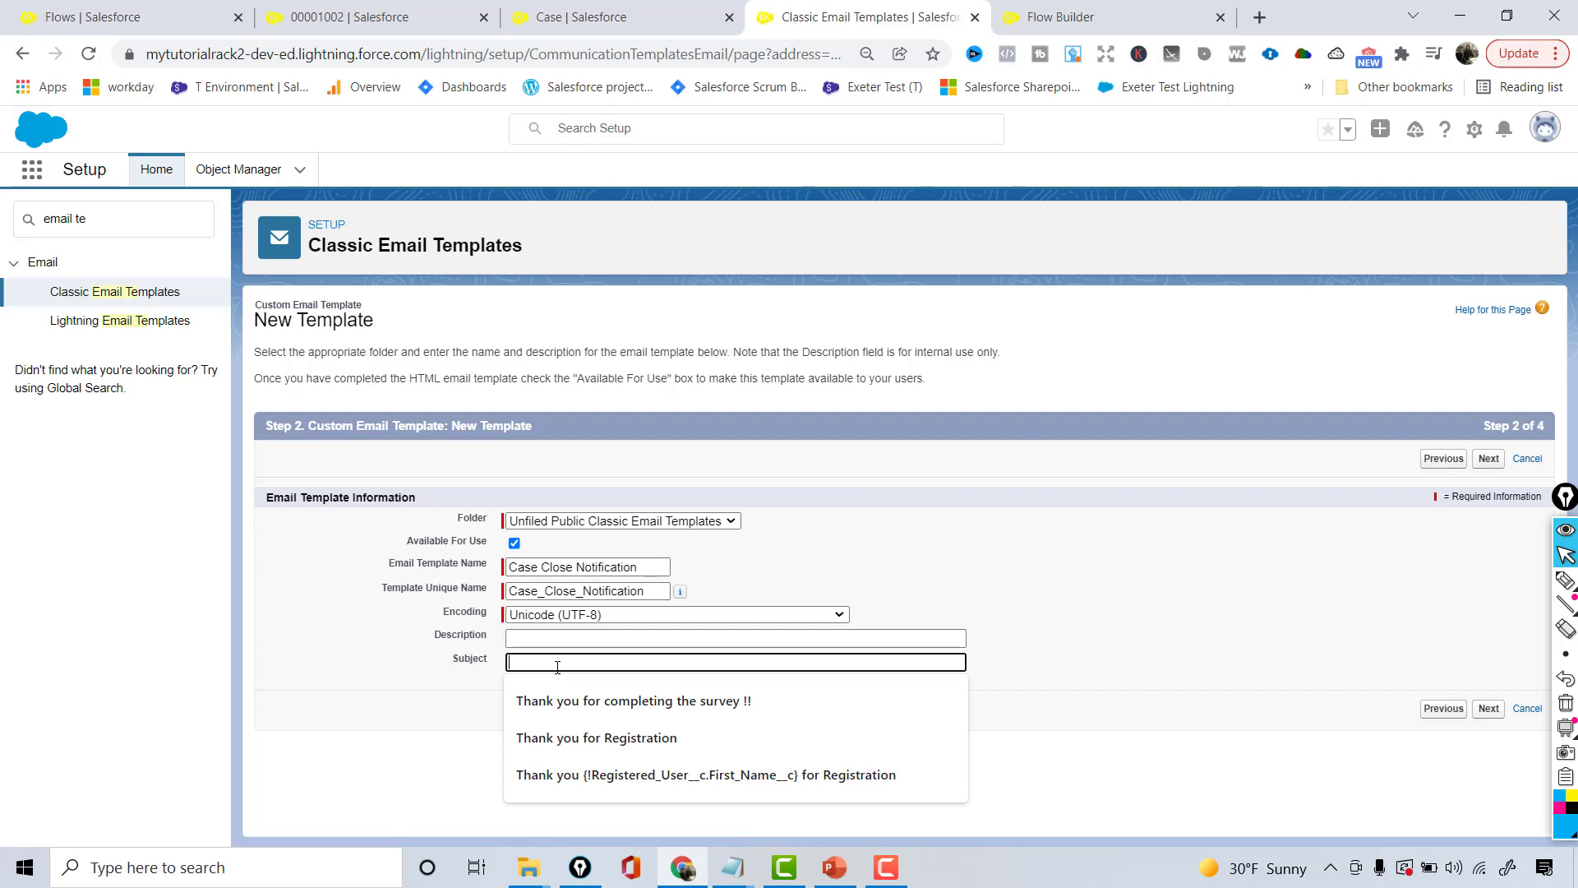
{"action": "type", "text": "Cas"}
{"action": "key", "text": "BackSpace"}
{"action": "key", "text": "BackSpace"}
{"action": "key", "text": "BackSpace"}
{"action": "type", "text": "Your Case has been Closed:"}
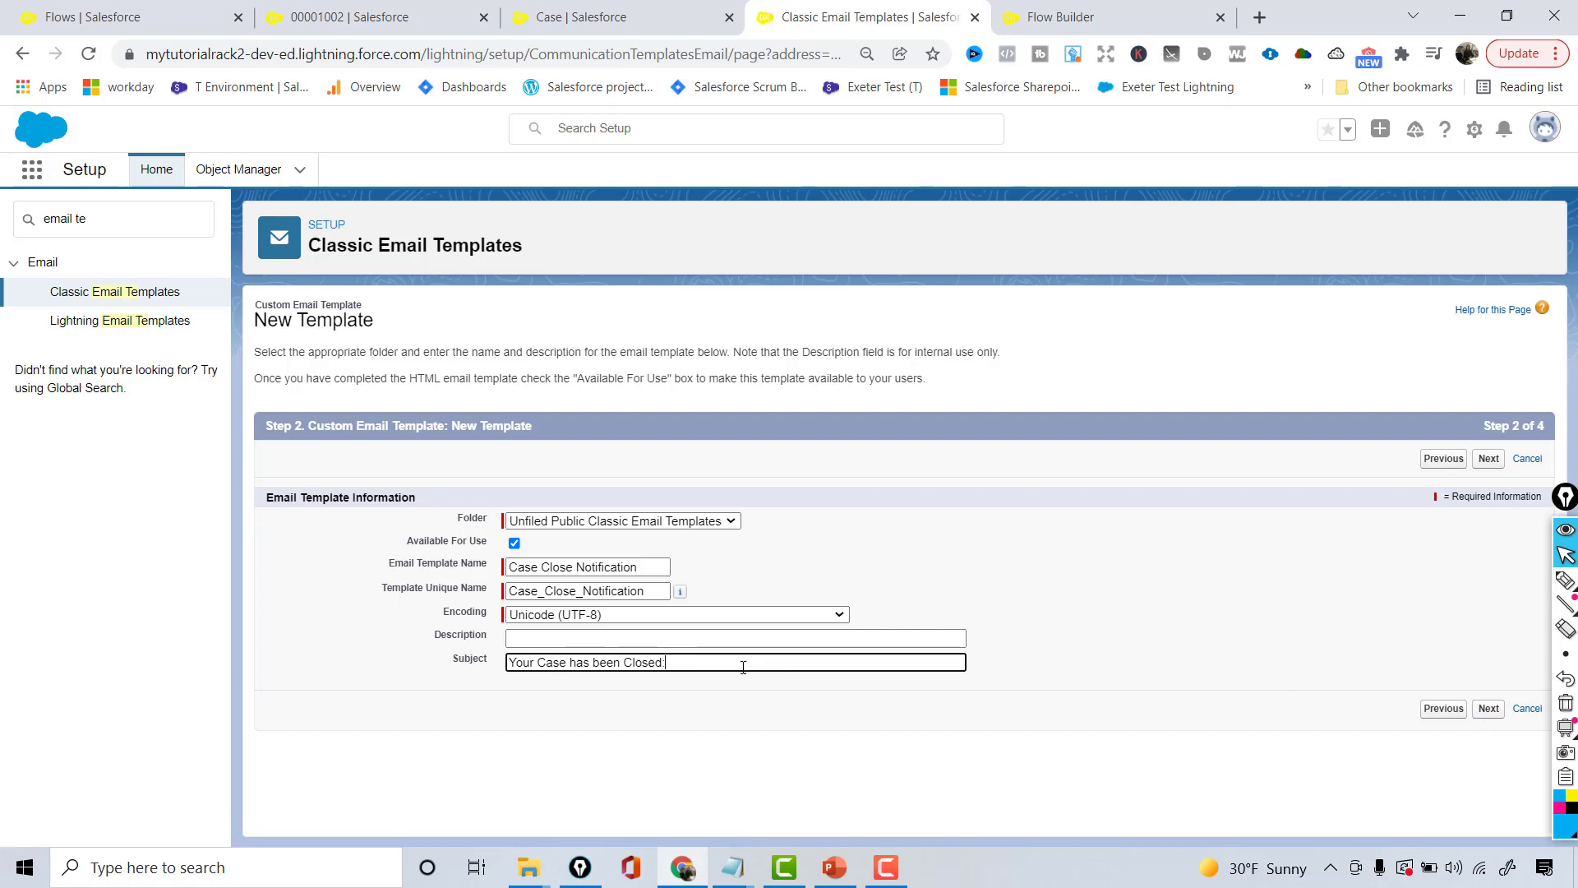
{"action": "left_click", "coordinate": [1487, 718]}
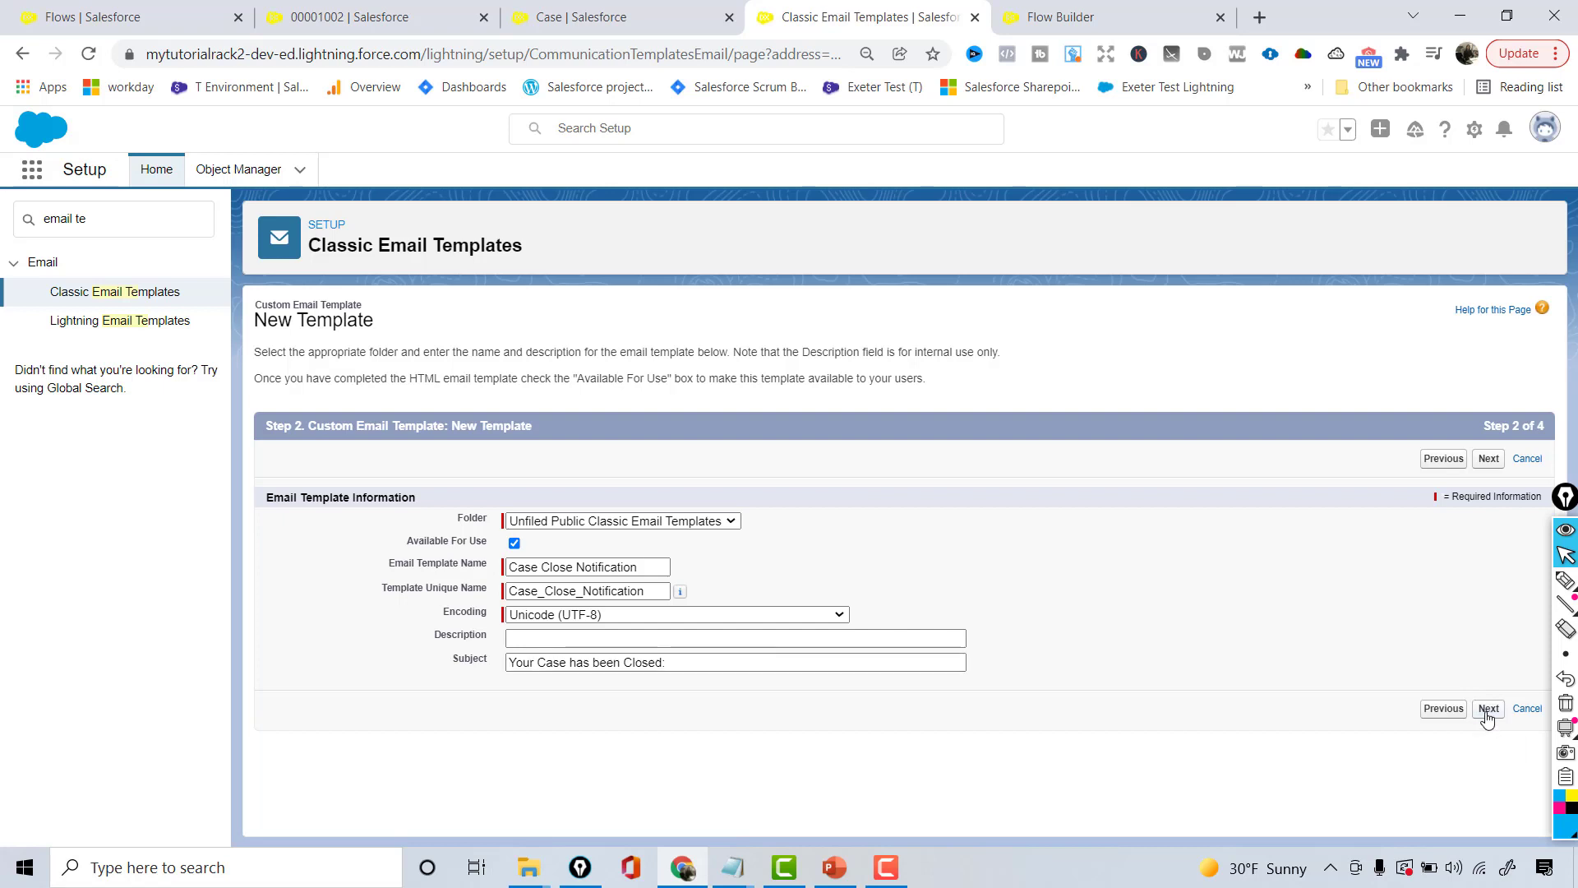
Append the Case Number merge field {!Case.CaseNumber} from Case Fields to the end of the email subject.
{"action": "left_click", "coordinate": [701, 603]}
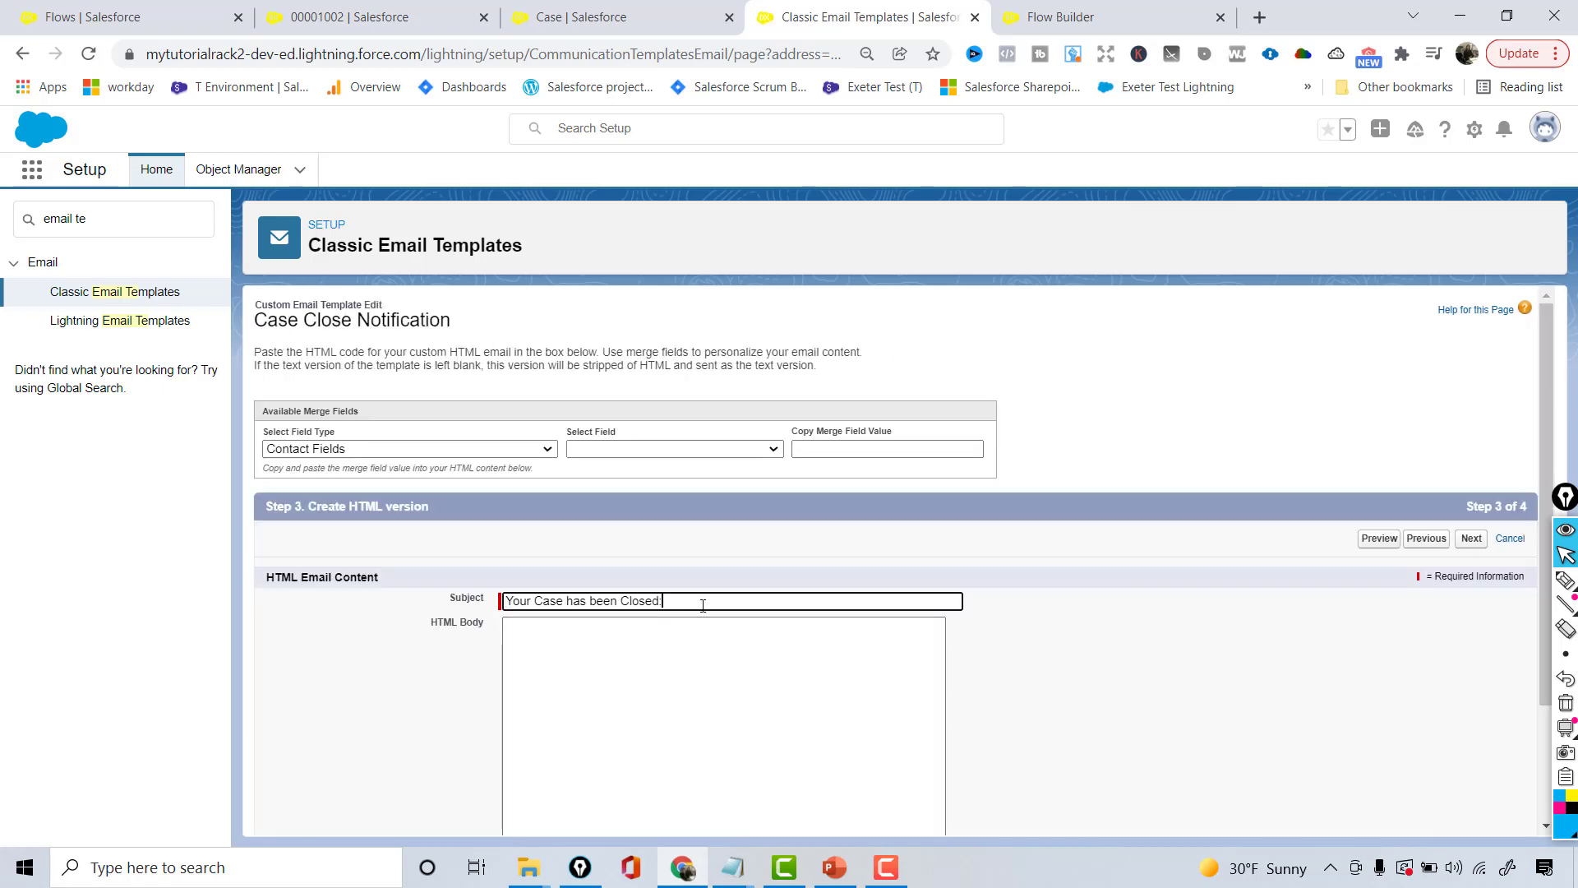
{"action": "left_click", "coordinate": [409, 448]}
{"action": "key", "text": "Down"}
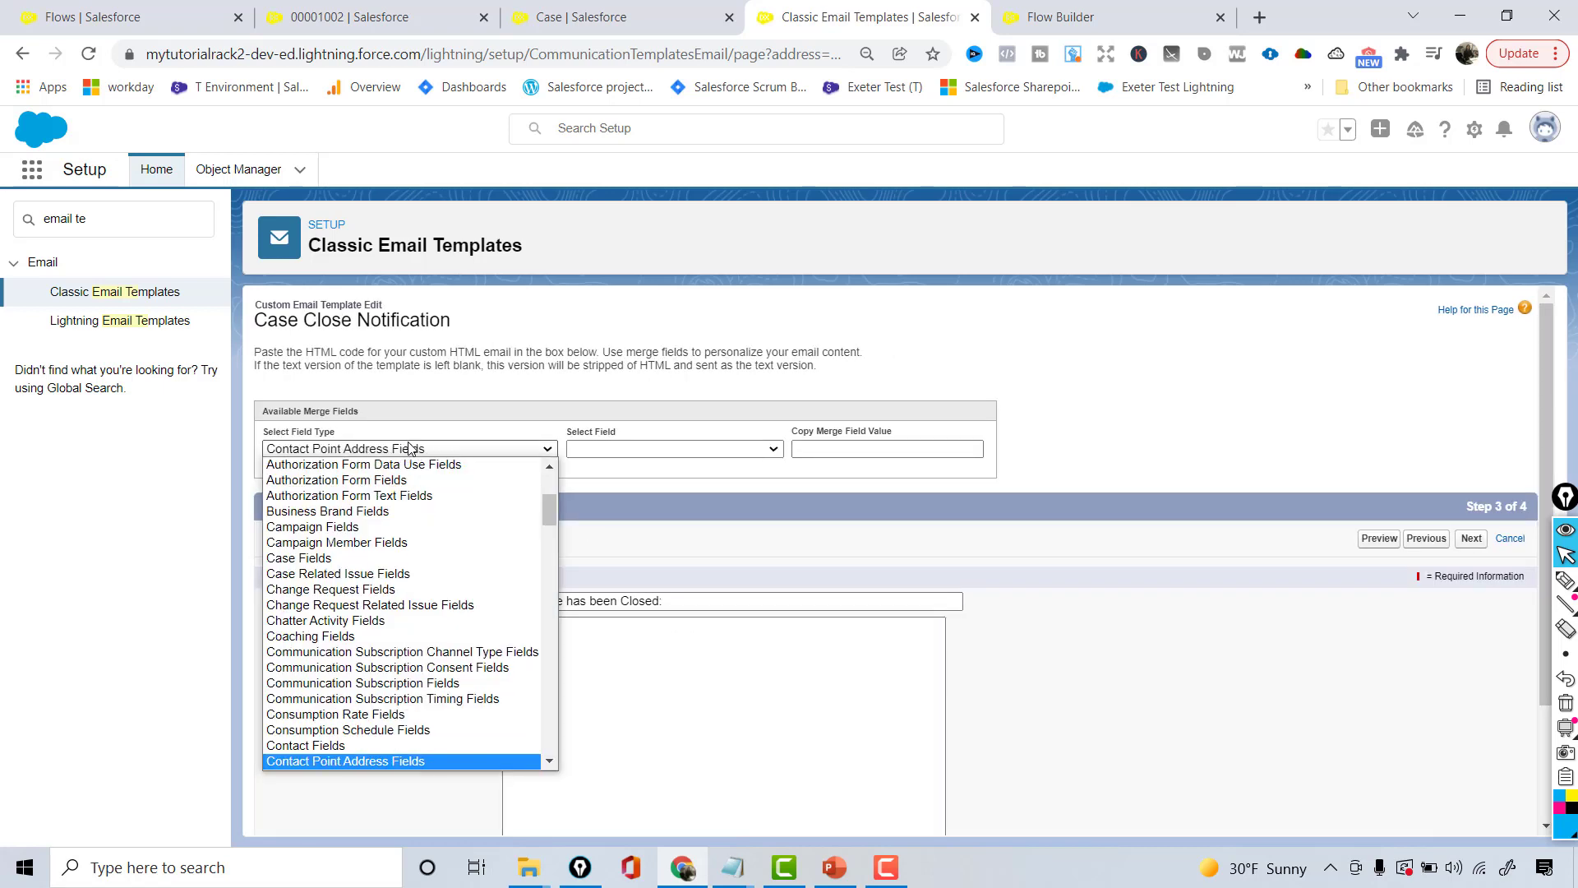
{"action": "scroll", "coordinate": [321, 576], "scroll_direction": "up", "scroll_amount": 1}
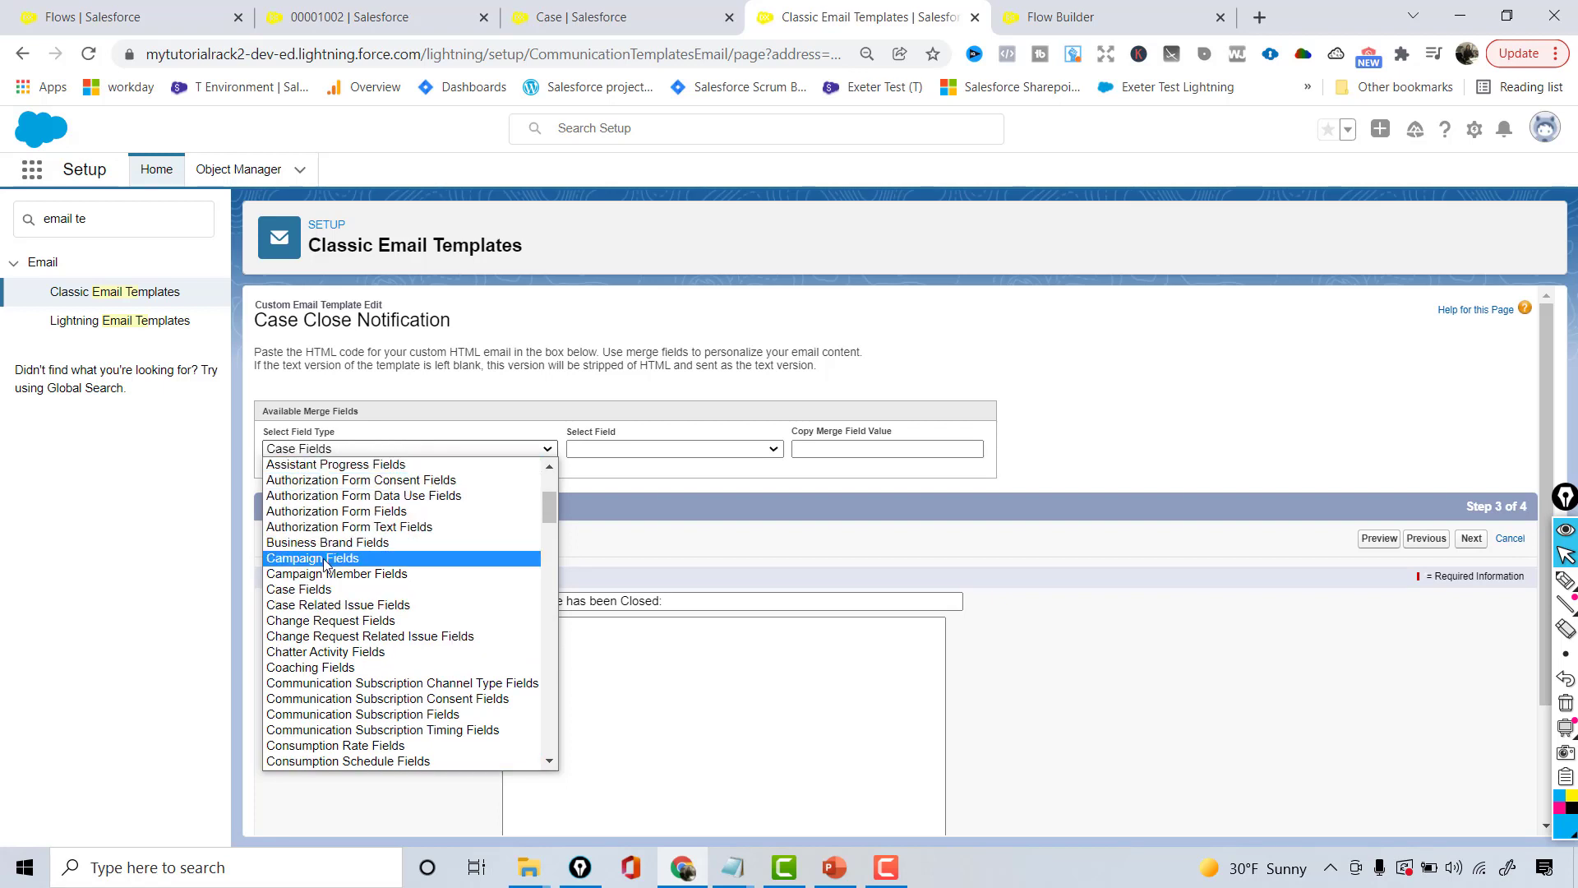
{"action": "left_click", "coordinate": [321, 588]}
{"action": "left_click", "coordinate": [631, 451]}
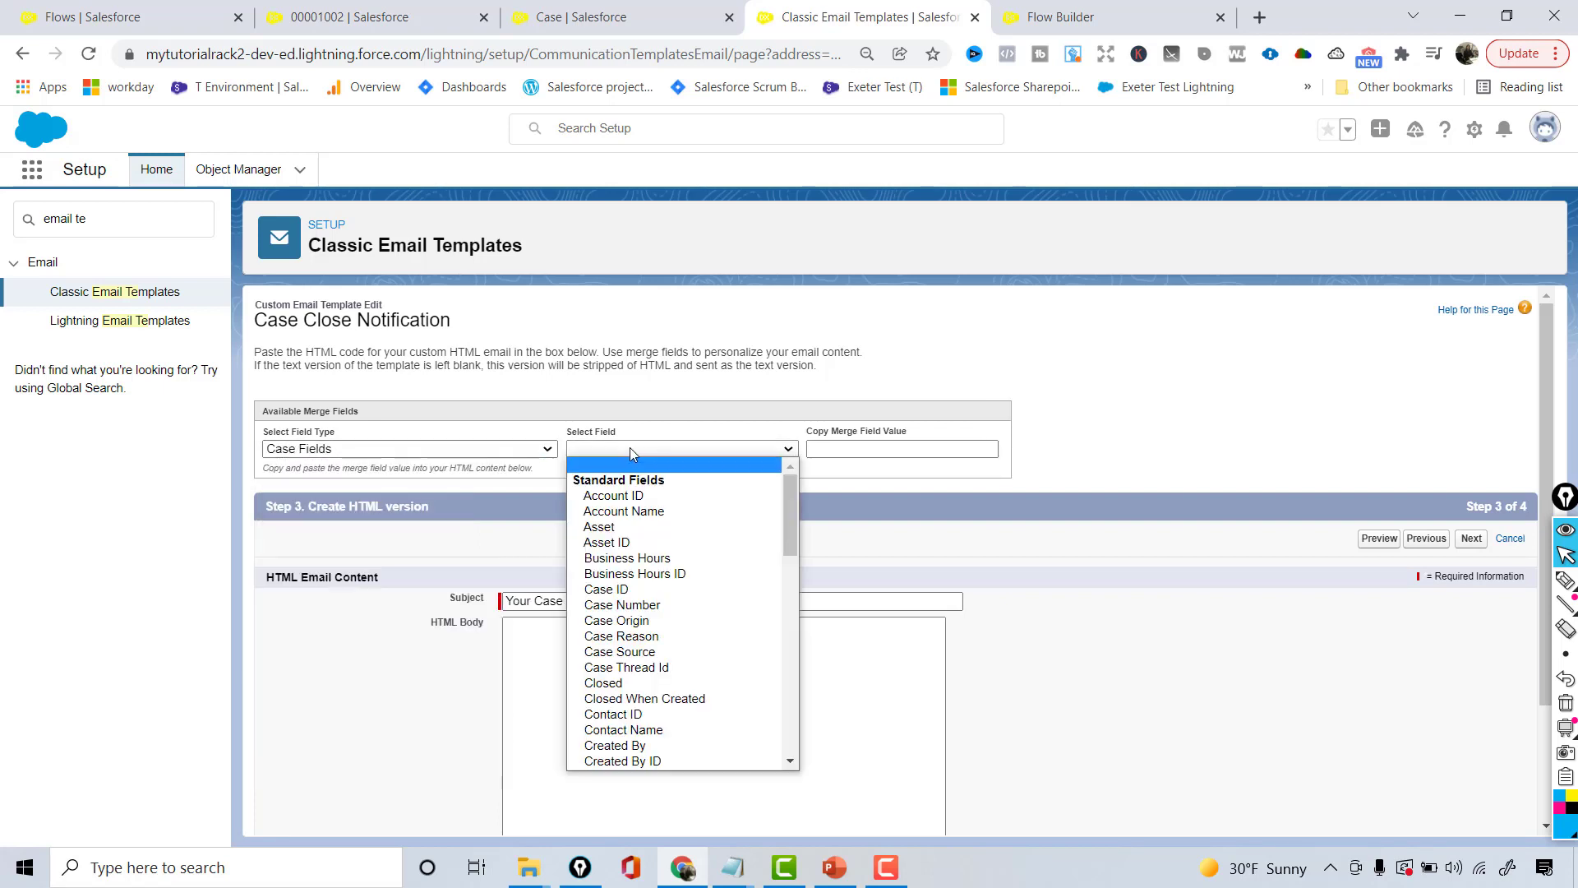
{"action": "left_click", "coordinate": [622, 604]}
{"action": "key", "text": "ctrl+c"}
{"action": "left_click", "coordinate": [677, 606]}
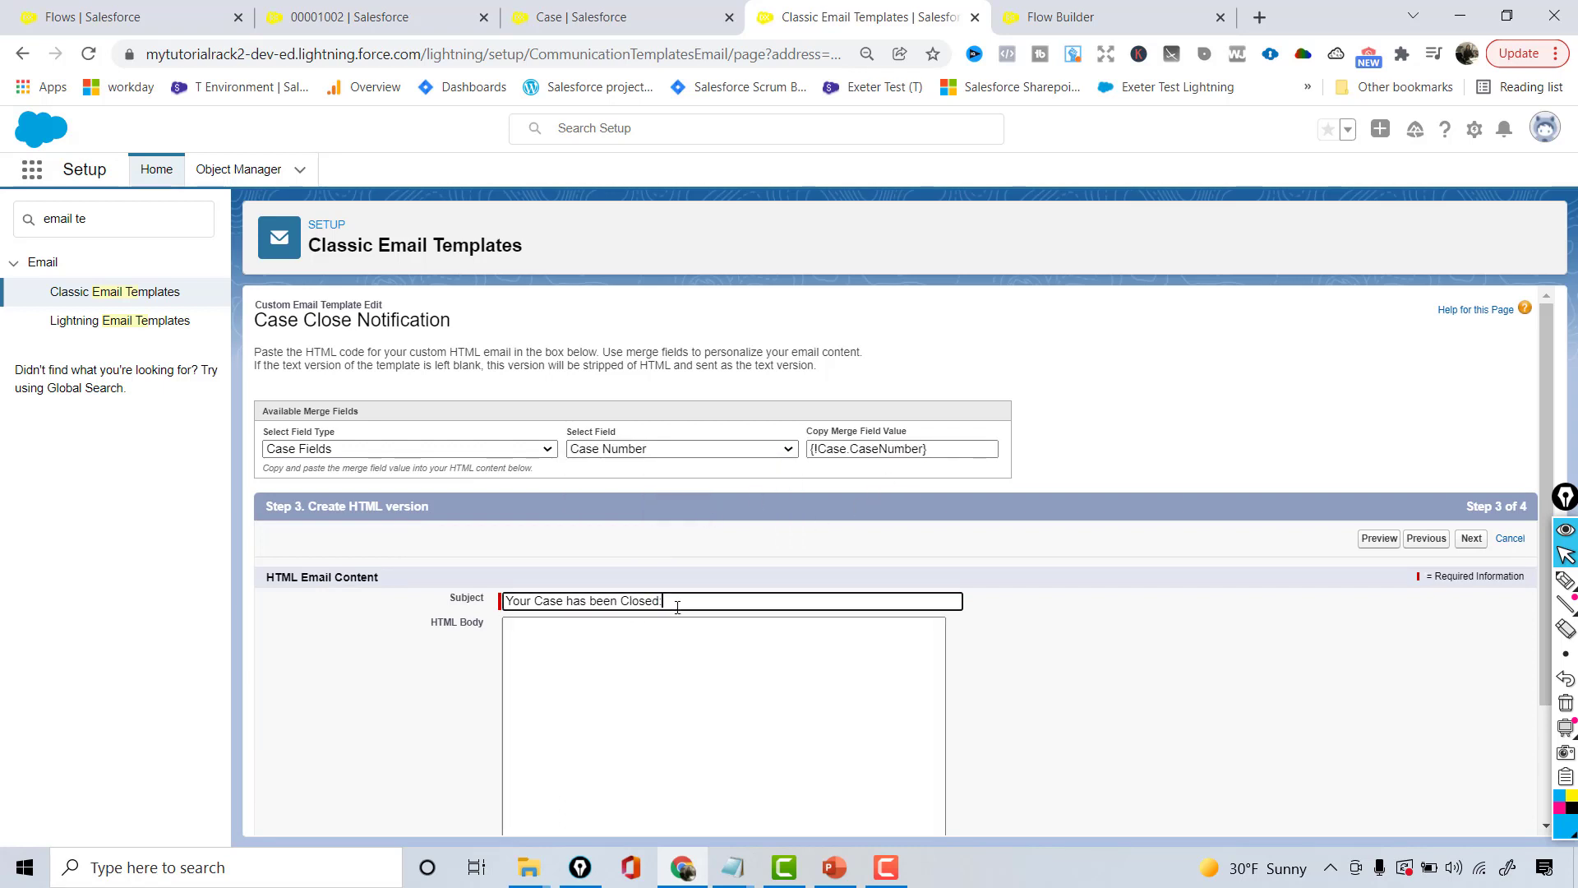
{"action": "key", "text": "ctrl+v"}
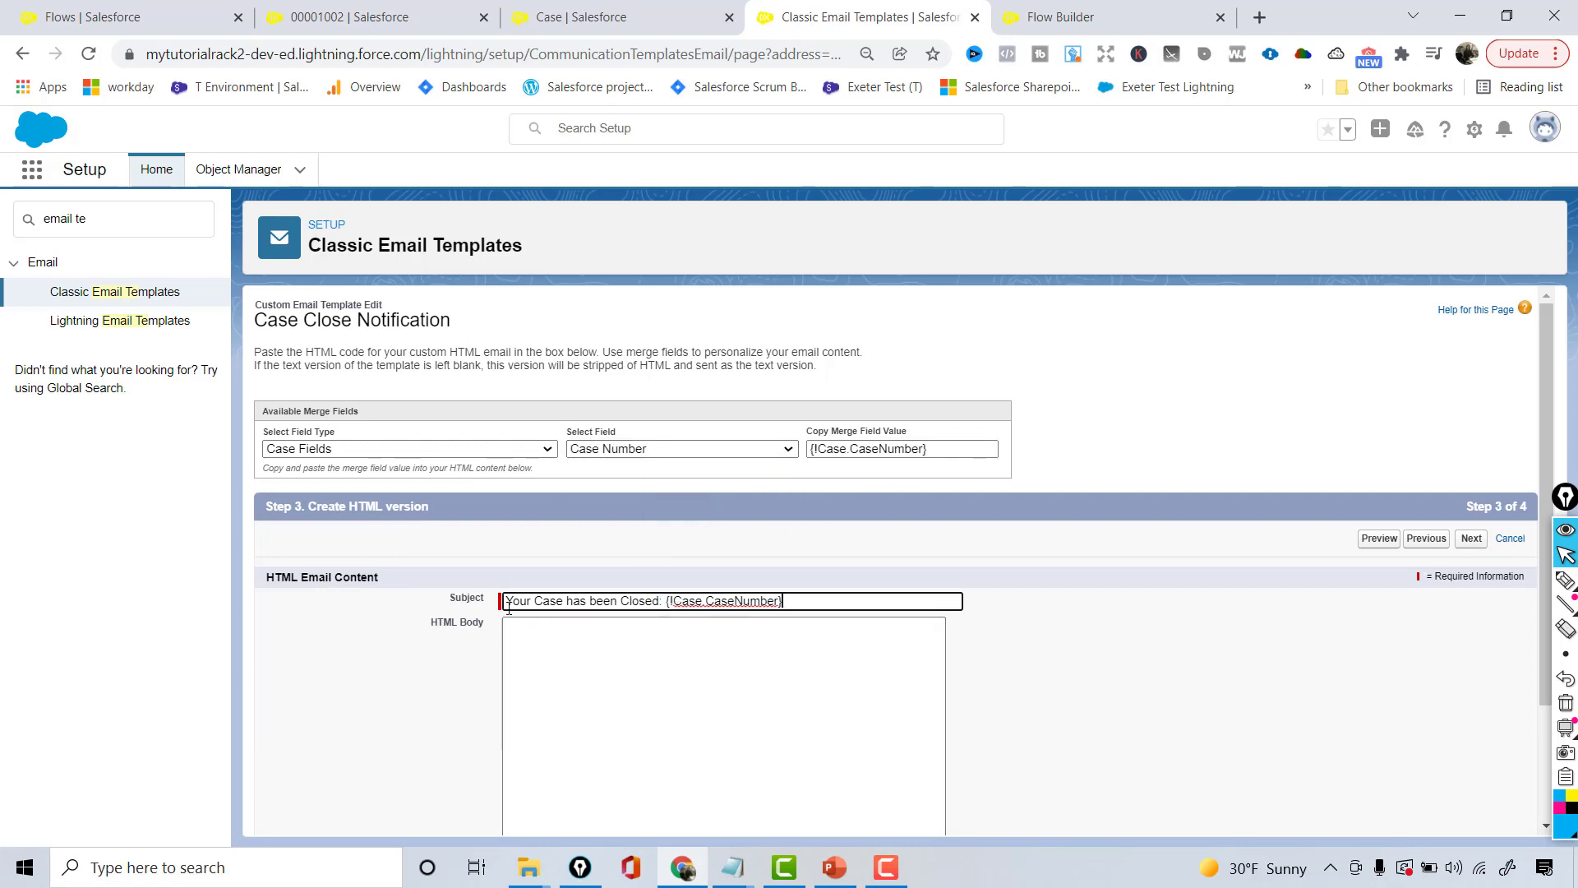
{"action": "left_click_drag", "start_coordinate": [524, 603], "coordinate": [824, 620]}
Begin the HTML body with "Dear" and check the Contact Name field on the open case record.
{"action": "left_click", "coordinate": [713, 687]}
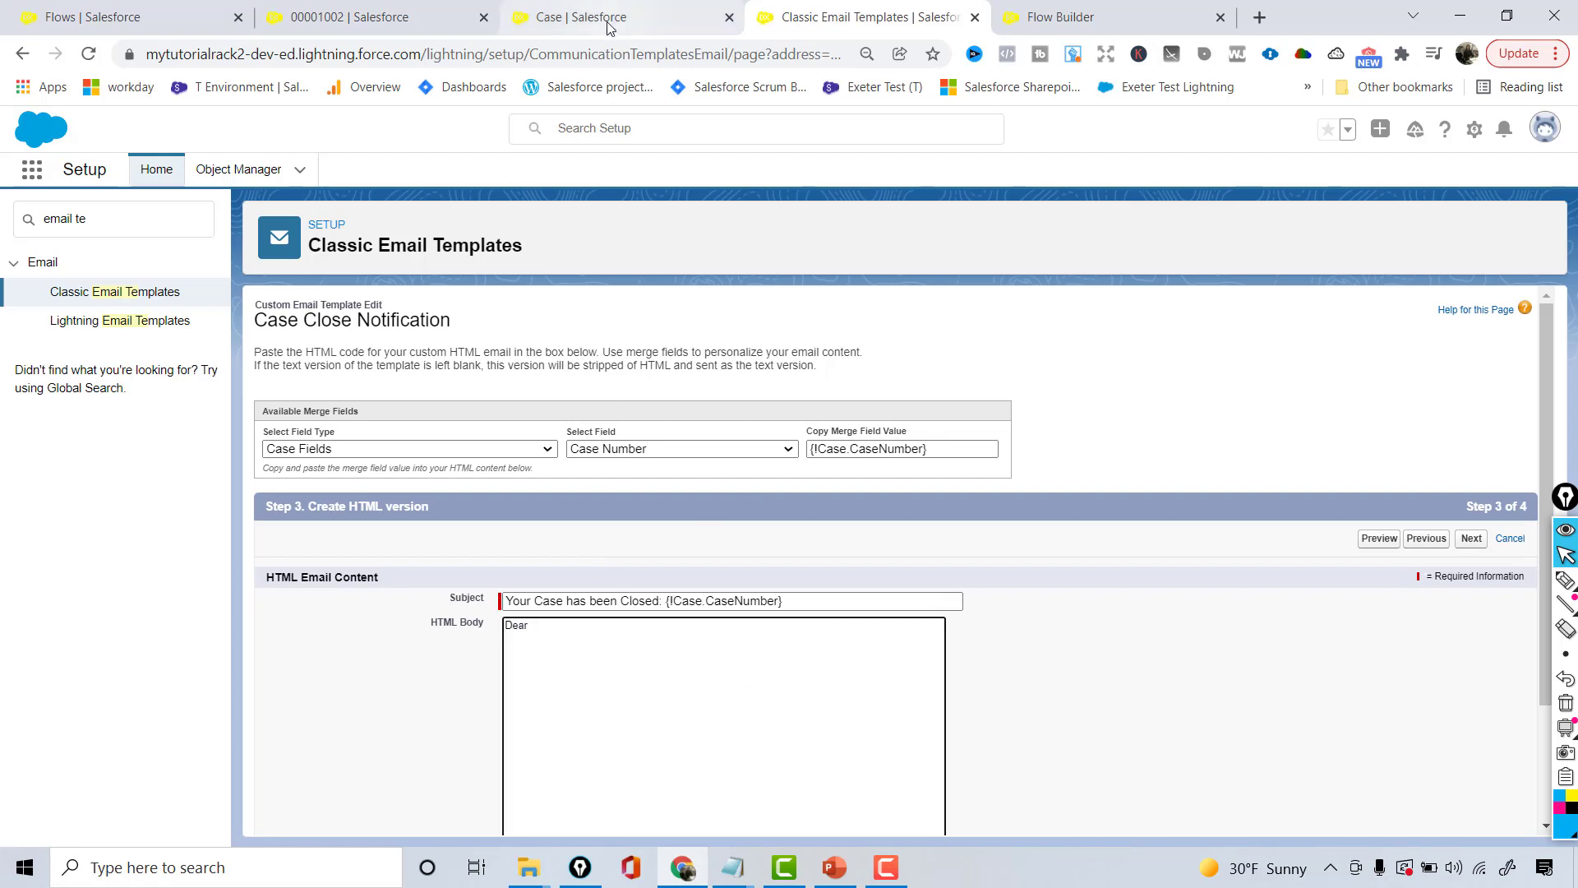
{"action": "left_click", "coordinate": [452, 15]}
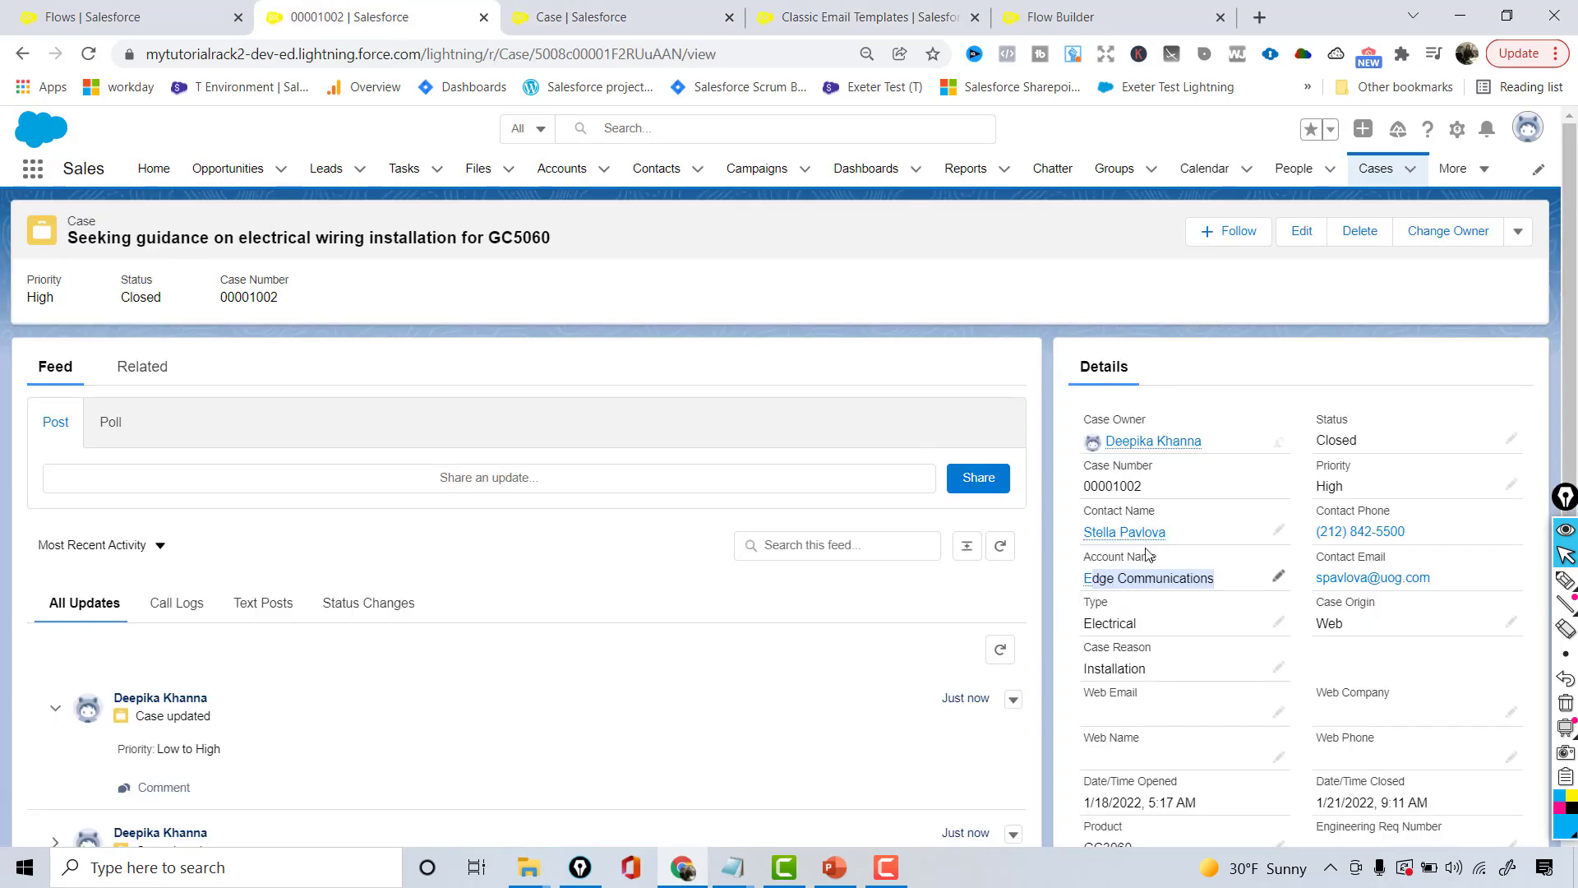
{"action": "left_click_drag", "start_coordinate": [1184, 534], "coordinate": [1095, 535]}
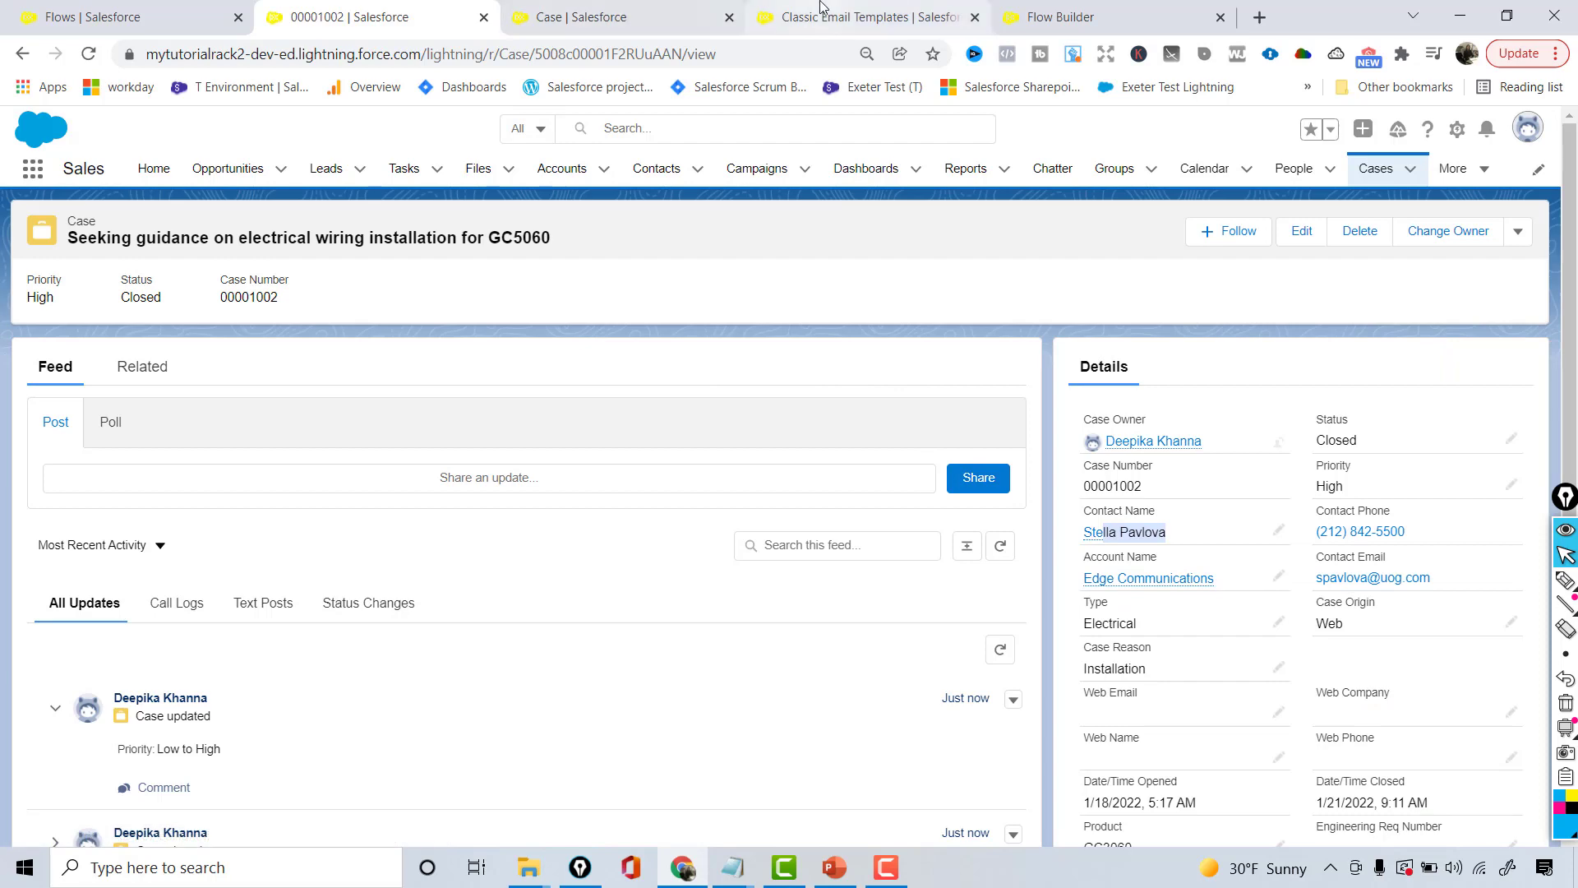
{"action": "left_click", "coordinate": [618, 23]}
{"action": "left_click", "coordinate": [864, 18]}
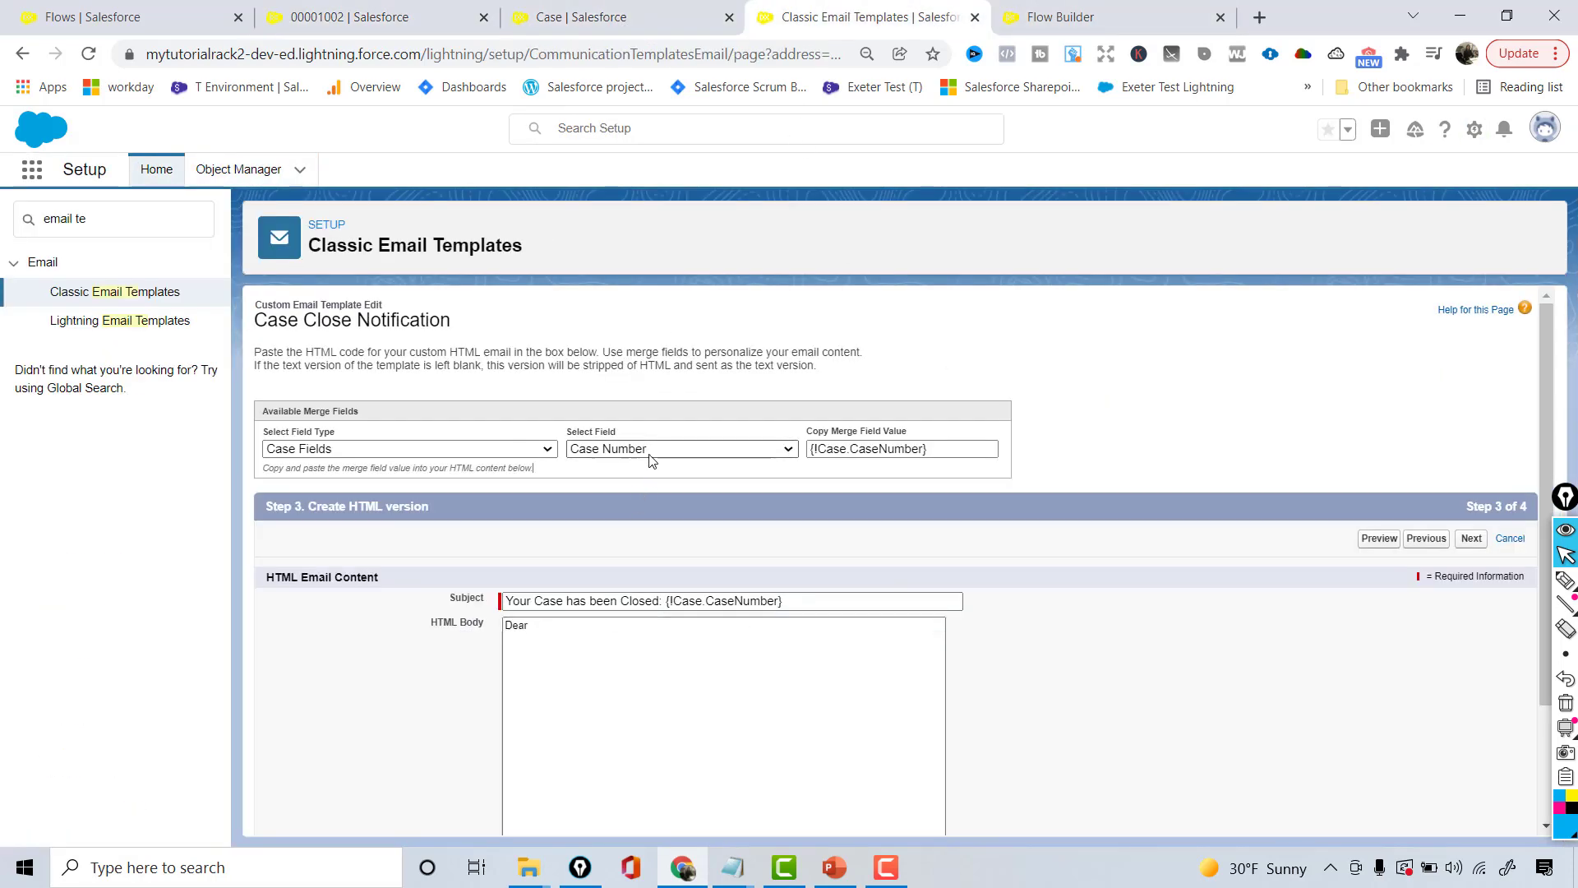
Complete the greeting with the case's Contact Name merge field so that it reads "Dear {!Case.Contact},".
{"action": "left_click", "coordinate": [651, 454]}
{"action": "type", "text": "co"}
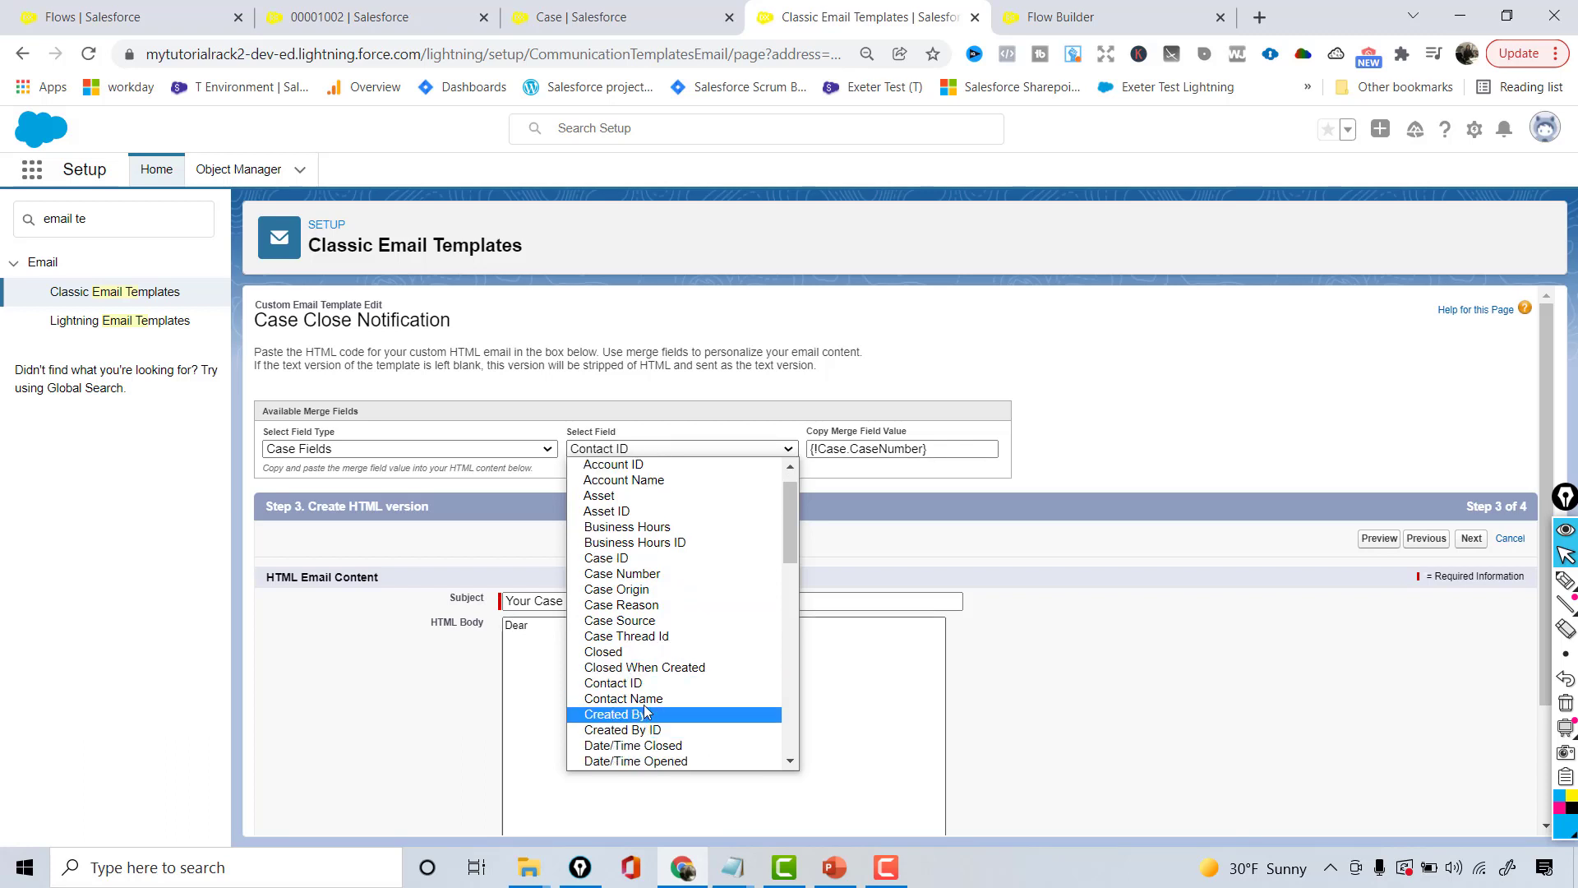
{"action": "left_click", "coordinate": [669, 698]}
{"action": "key", "text": "ctrl+c"}
{"action": "left_click", "coordinate": [585, 630]}
{"action": "key", "text": "ctrl+v"}
{"action": "type", "text": ","}
{"action": "key", "text": "Return"}
Write "We have successfully closed your Case with number: {!Case.CaseNumber}" below the greeting, correcting the spelling of "successfully".
{"action": "type", "text": "W"}
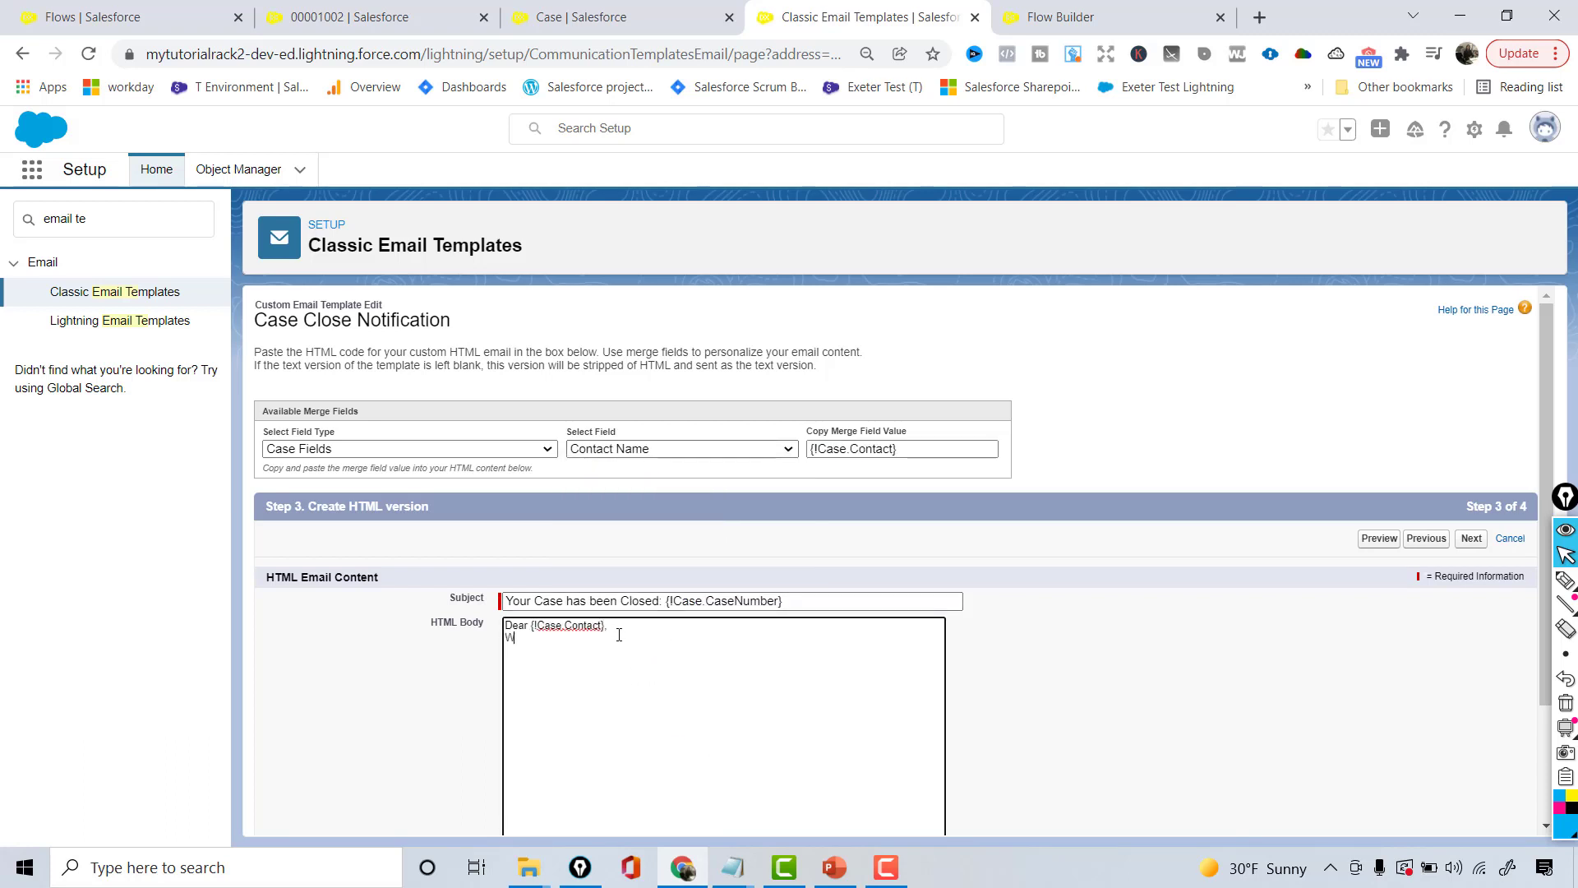
{"action": "type", "text": "e have succesfully closed your Case with number:"}
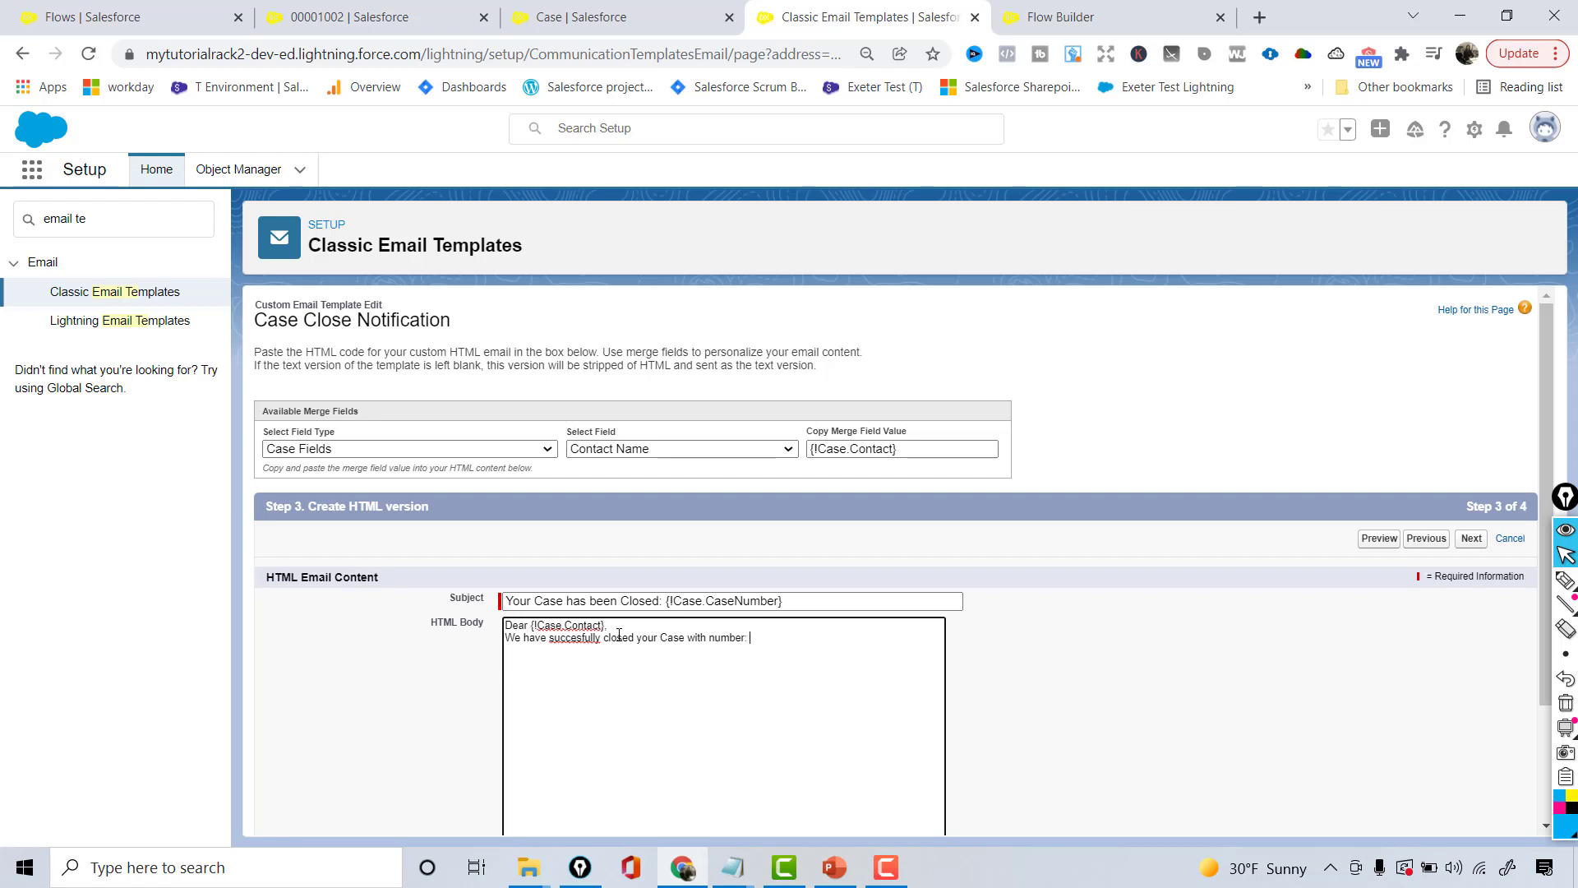
{"action": "left_click_drag", "start_coordinate": [783, 601], "coordinate": [750, 638]}
{"action": "right_click", "coordinate": [564, 639]}
{"action": "left_click", "coordinate": [631, 392]}
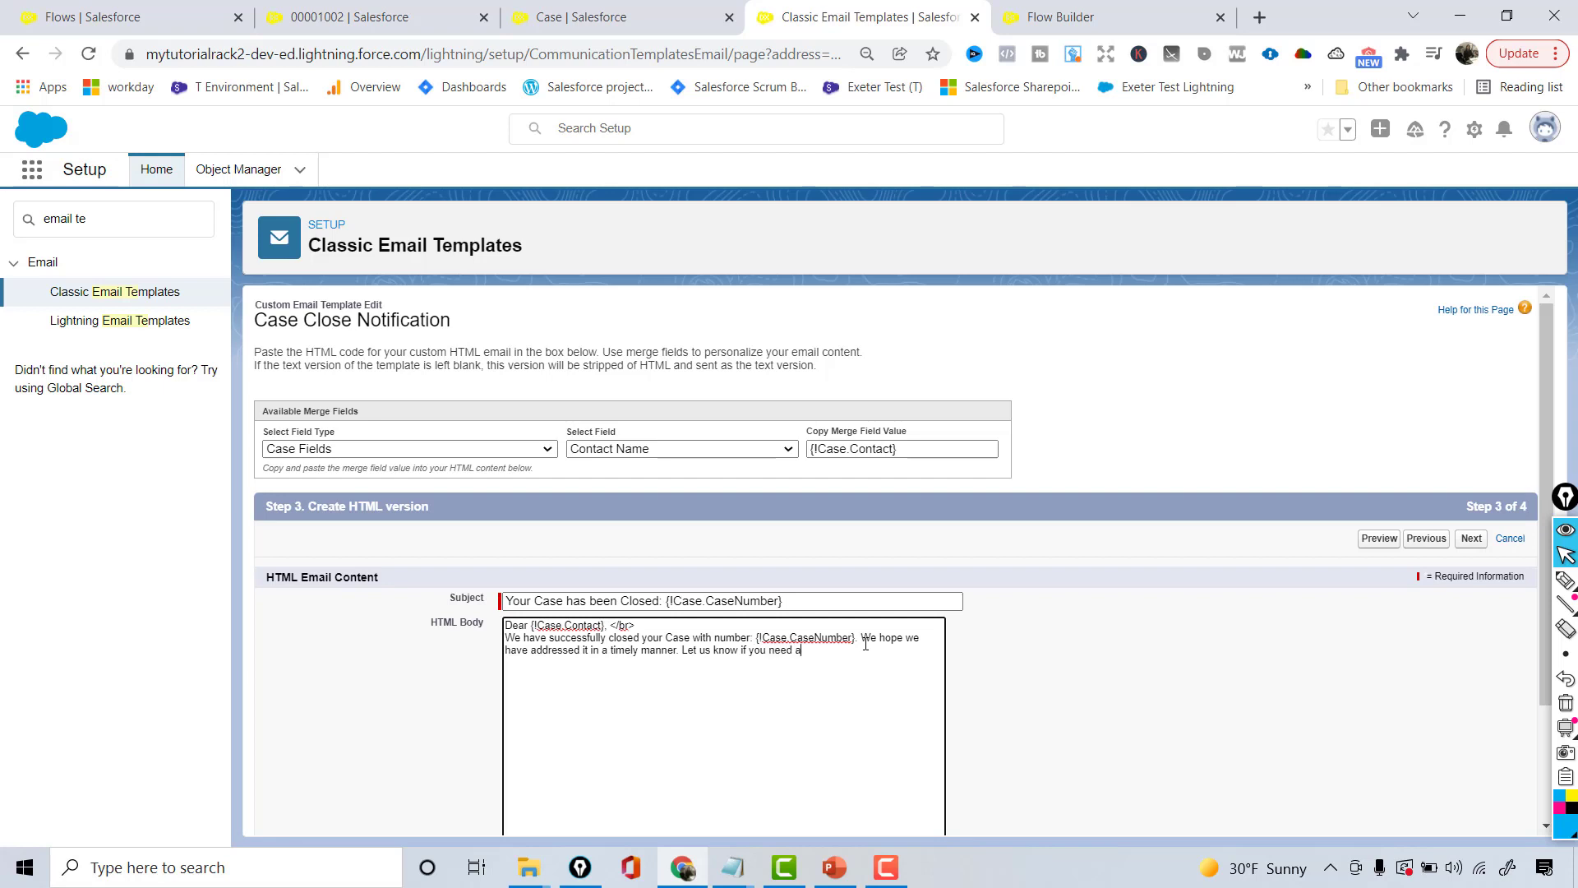
Finish the HTML body with "any help. Thank you and have a wonderful day." and a "Thank you," sign-off with the sender's name and Mytutorialrack.
{"action": "type", "text": "you and have a wonderful day."}
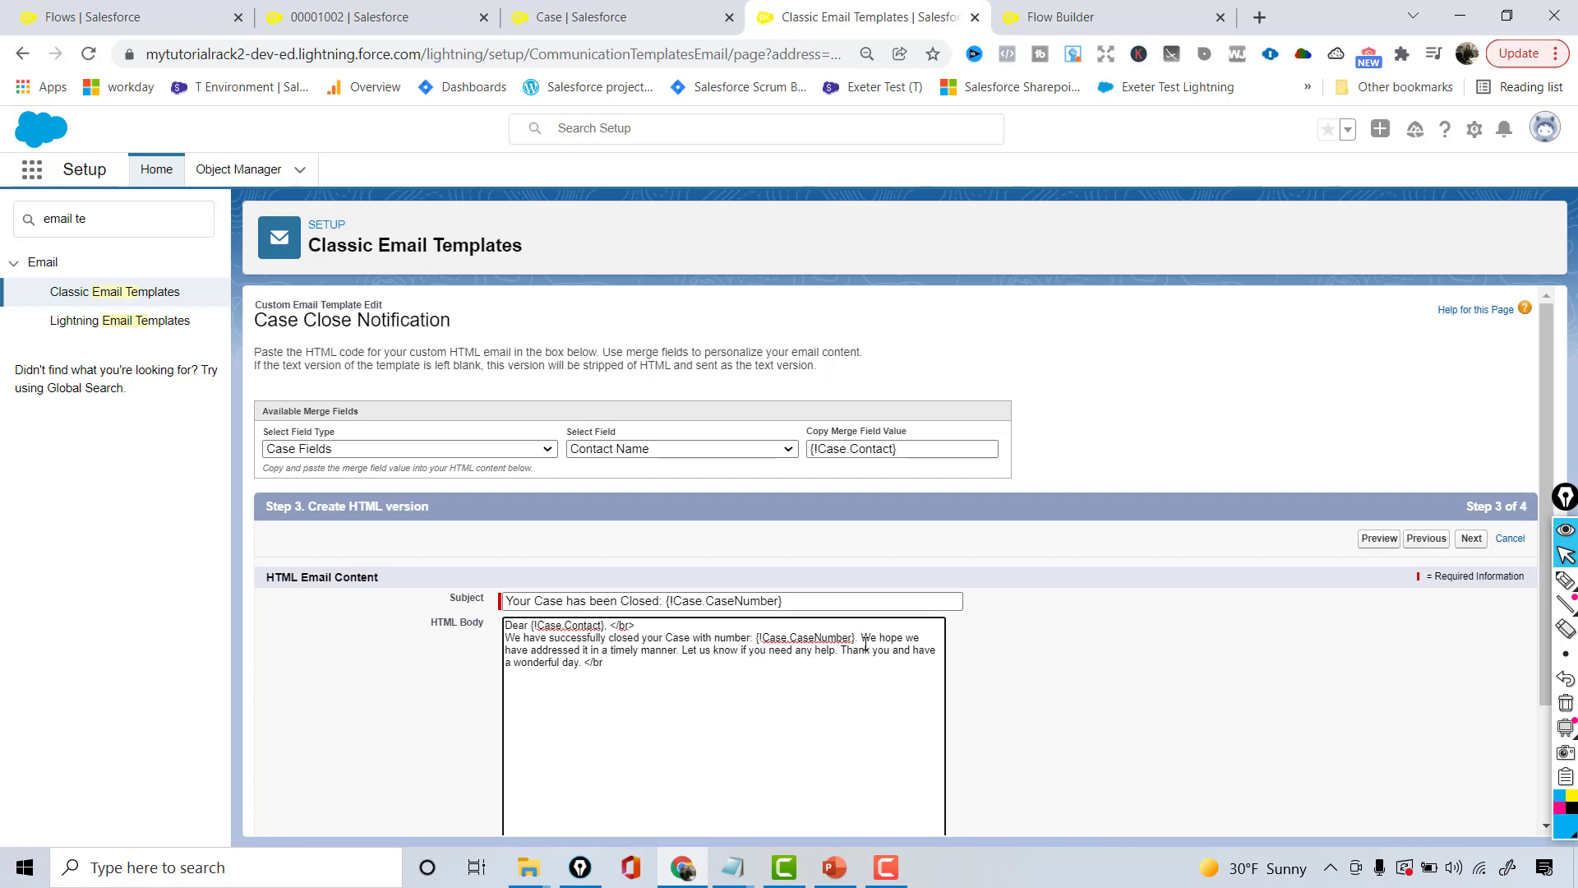
{"action": "type", "text": "you, <br>"}
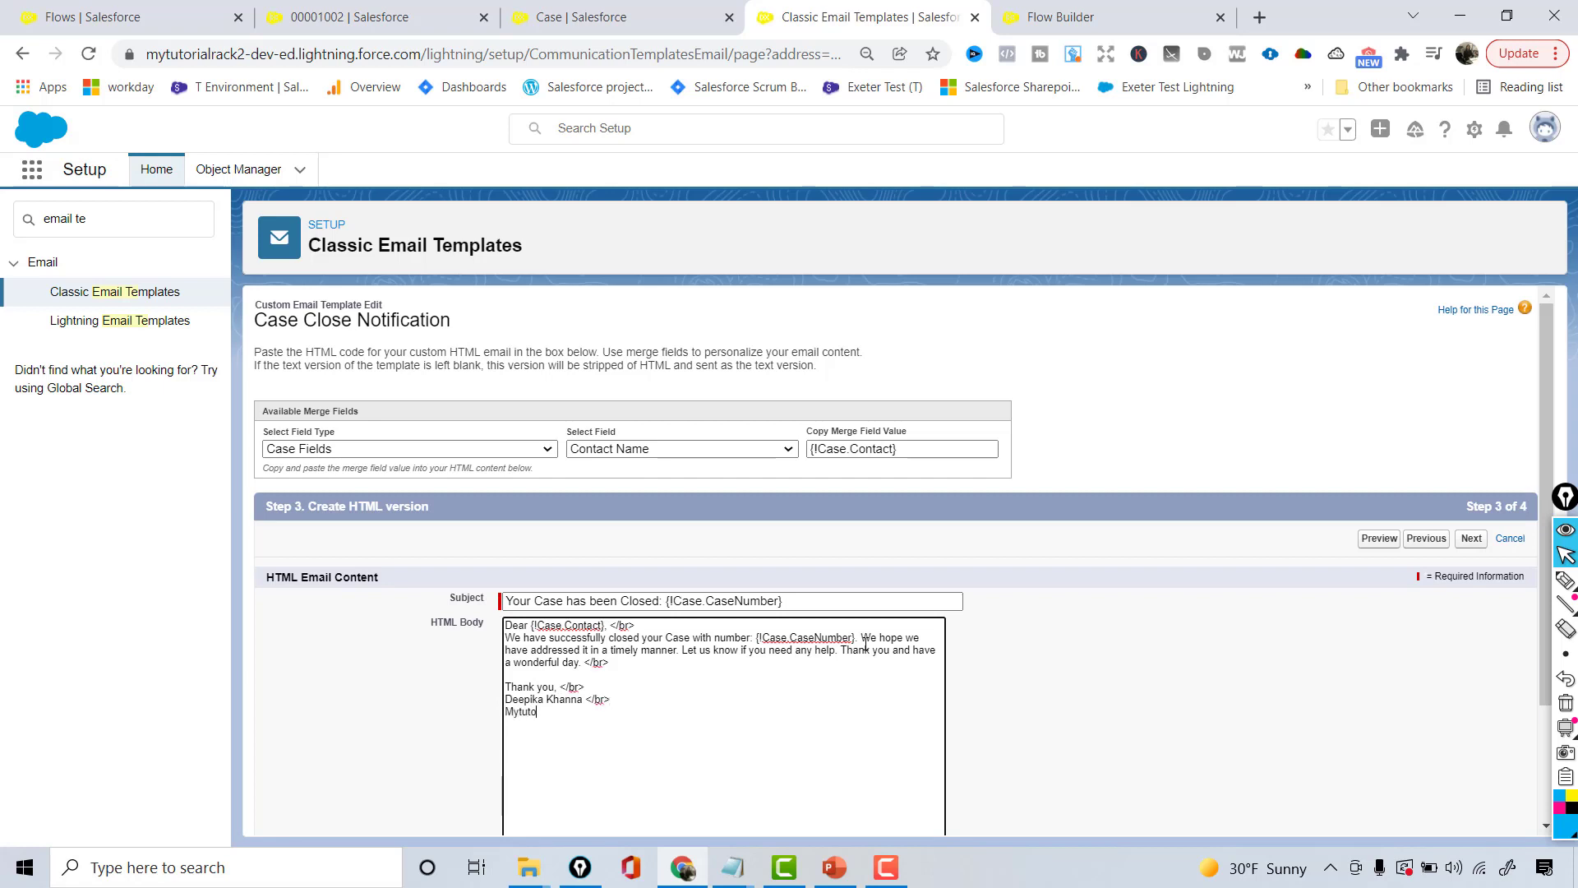
{"action": "type", "text": "rac"}
{"action": "left_click", "coordinate": [506, 686]}
{"action": "type", "text": "</b>"}
Fill the text-only version from the HTML version, then save the email template and review its HTML preview.
{"action": "left_click", "coordinate": [1471, 543]}
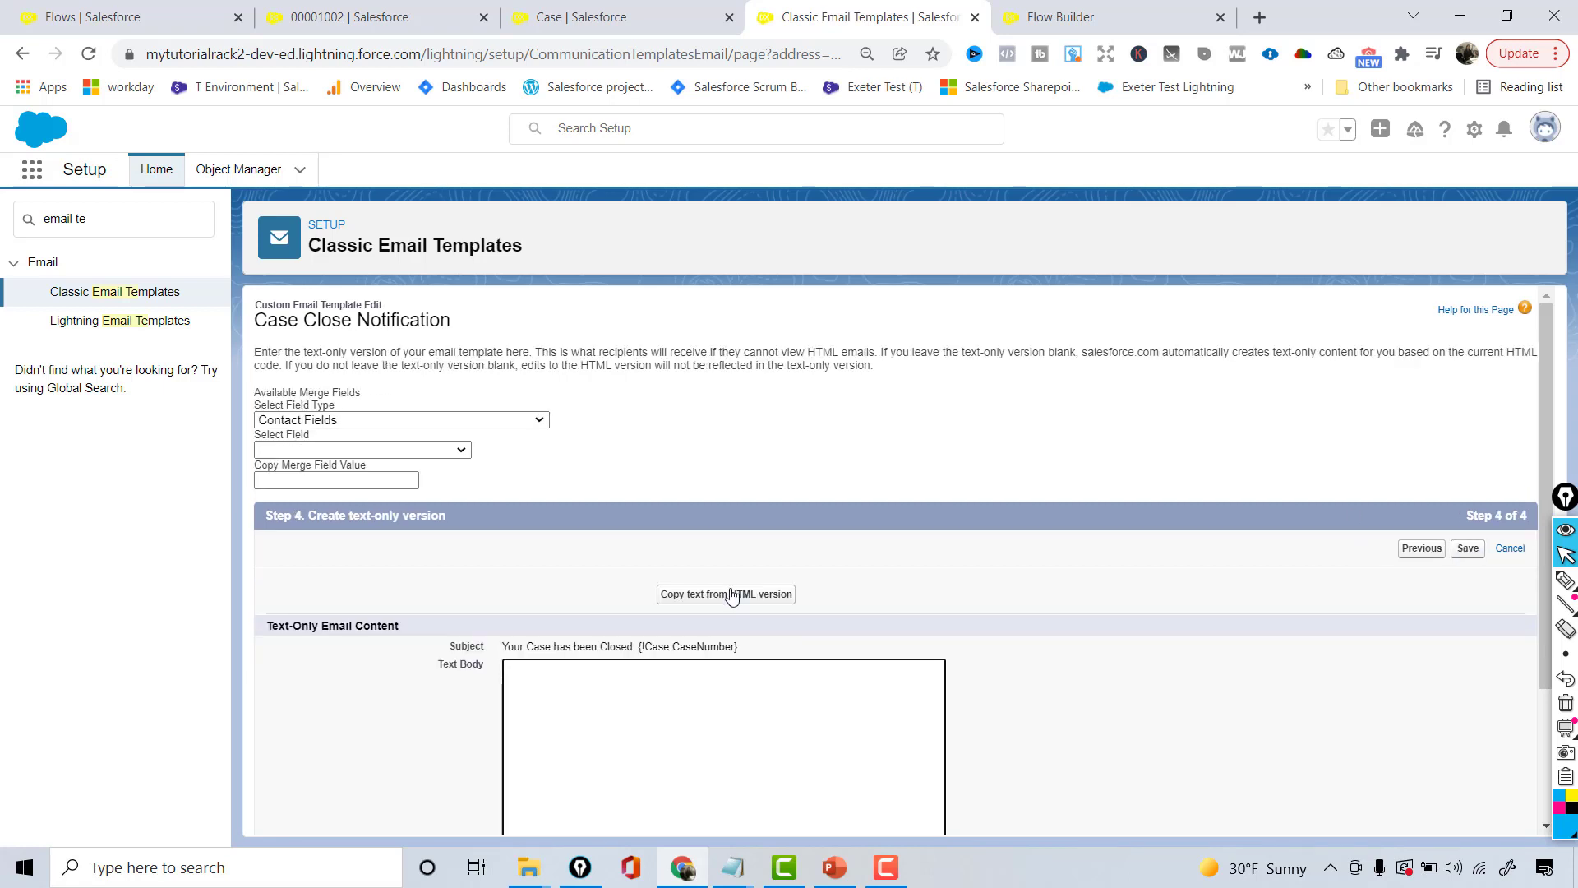
{"action": "left_click", "coordinate": [727, 594]}
{"action": "left_click", "coordinate": [889, 224]}
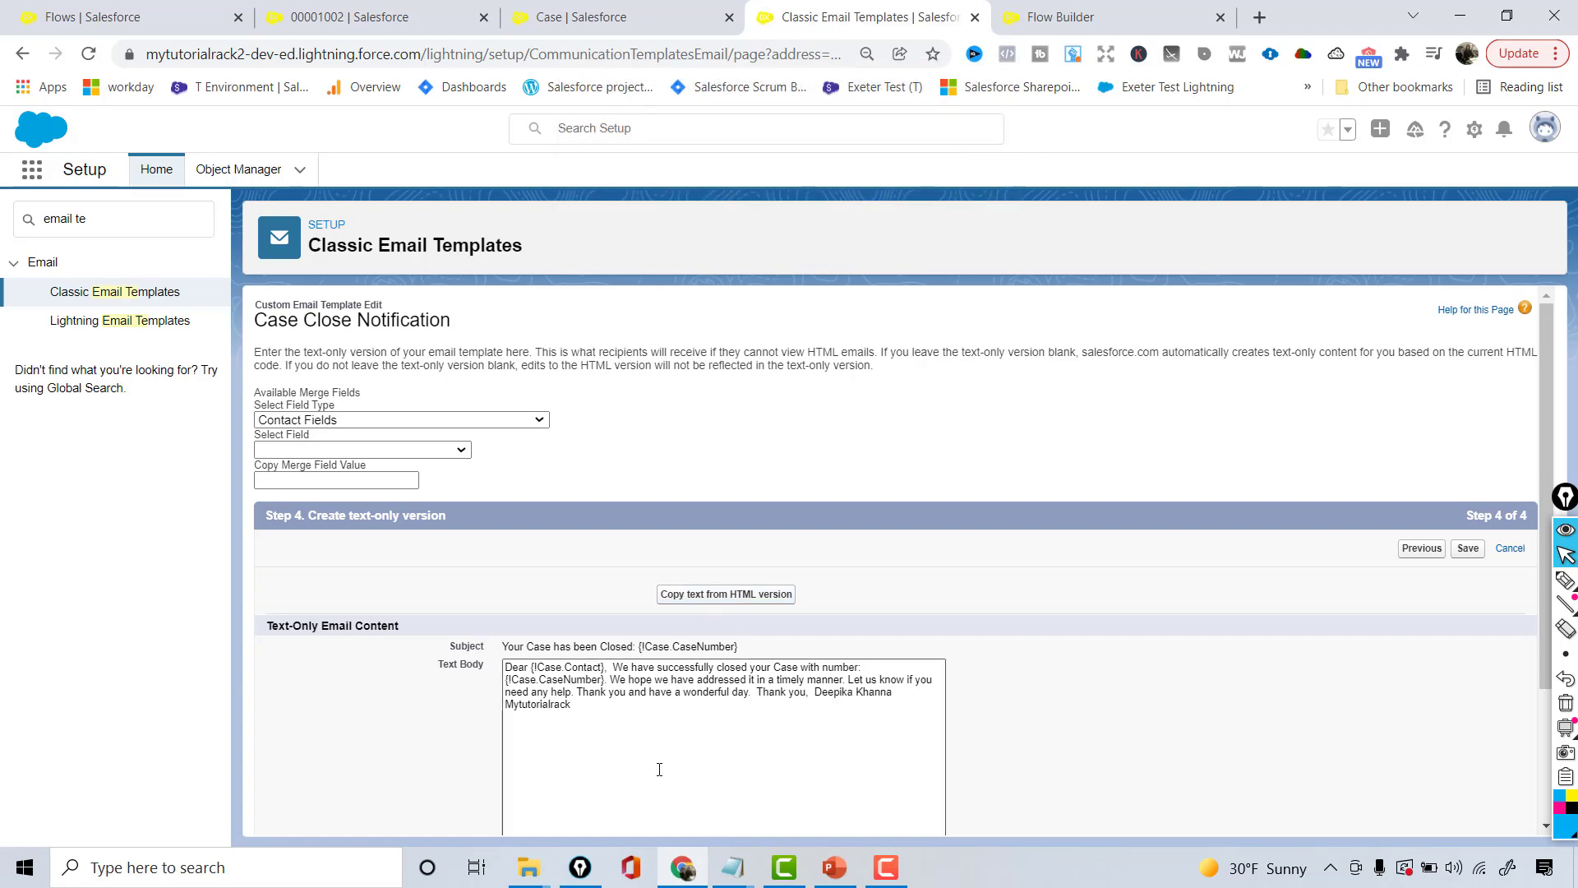
{"action": "left_click", "coordinate": [1469, 548]}
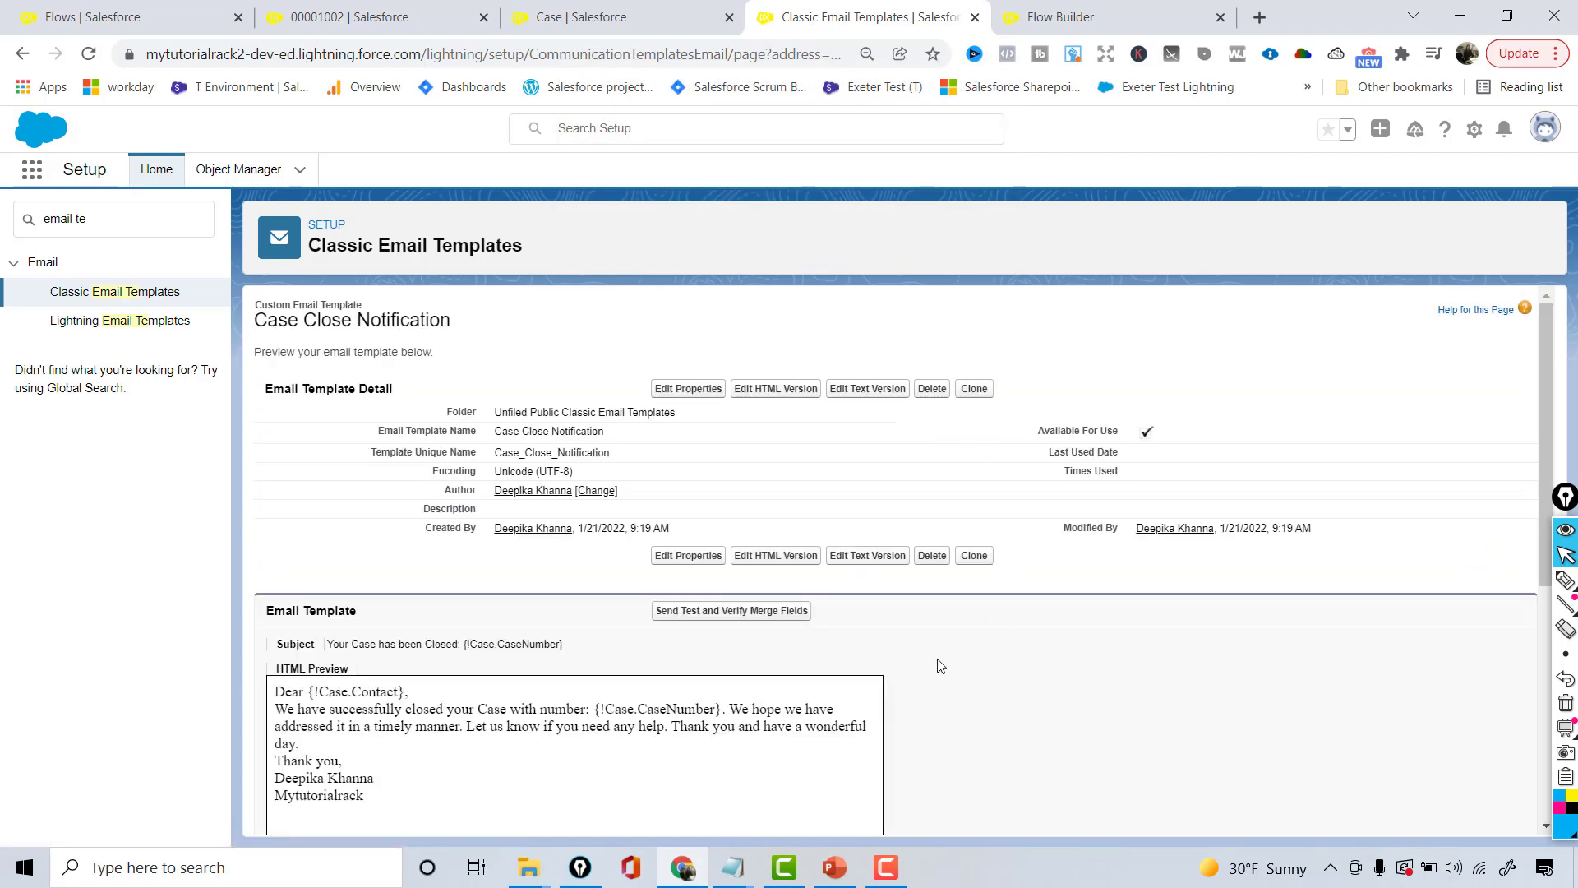
{"action": "left_click_drag", "start_coordinate": [1546, 378], "coordinate": [1546, 468]}
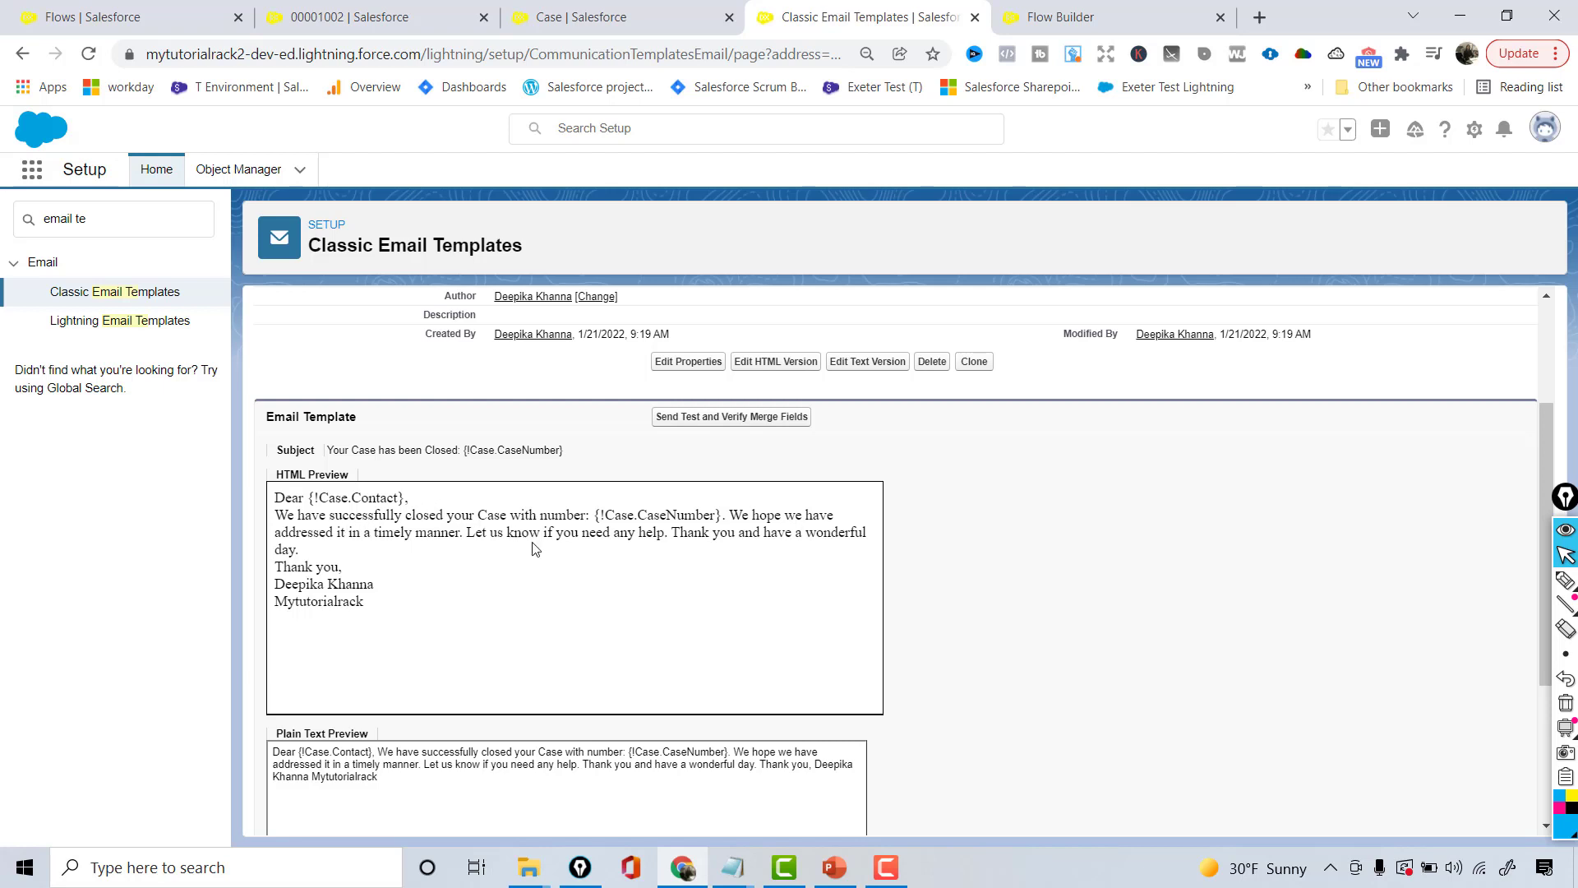
{"action": "left_click_drag", "start_coordinate": [700, 527], "coordinate": [846, 617]}
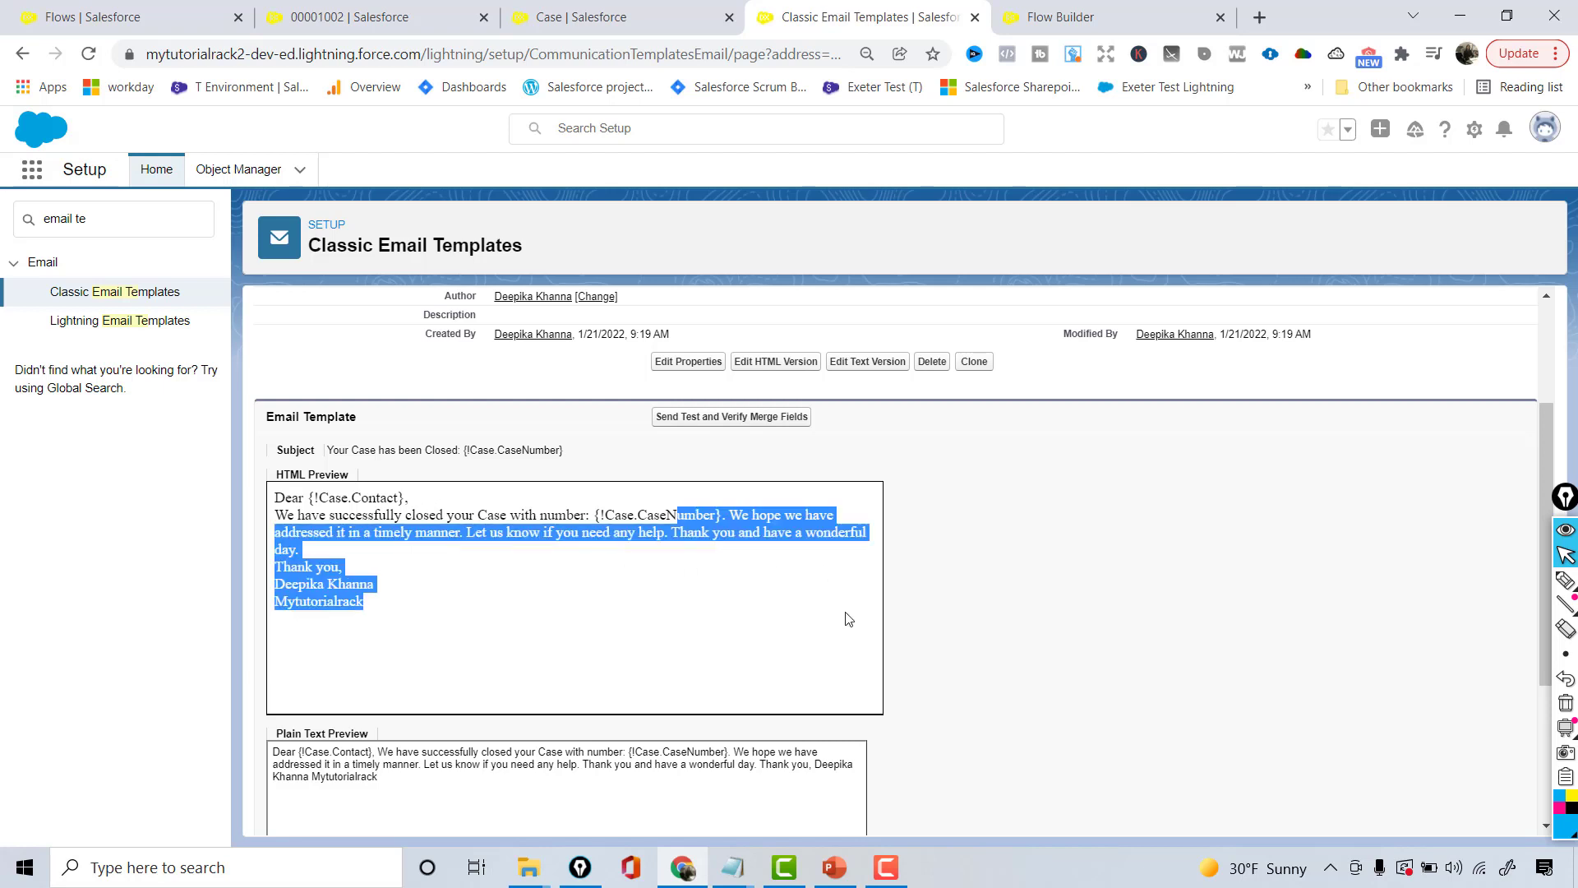
{"action": "left_click", "coordinate": [517, 635]}
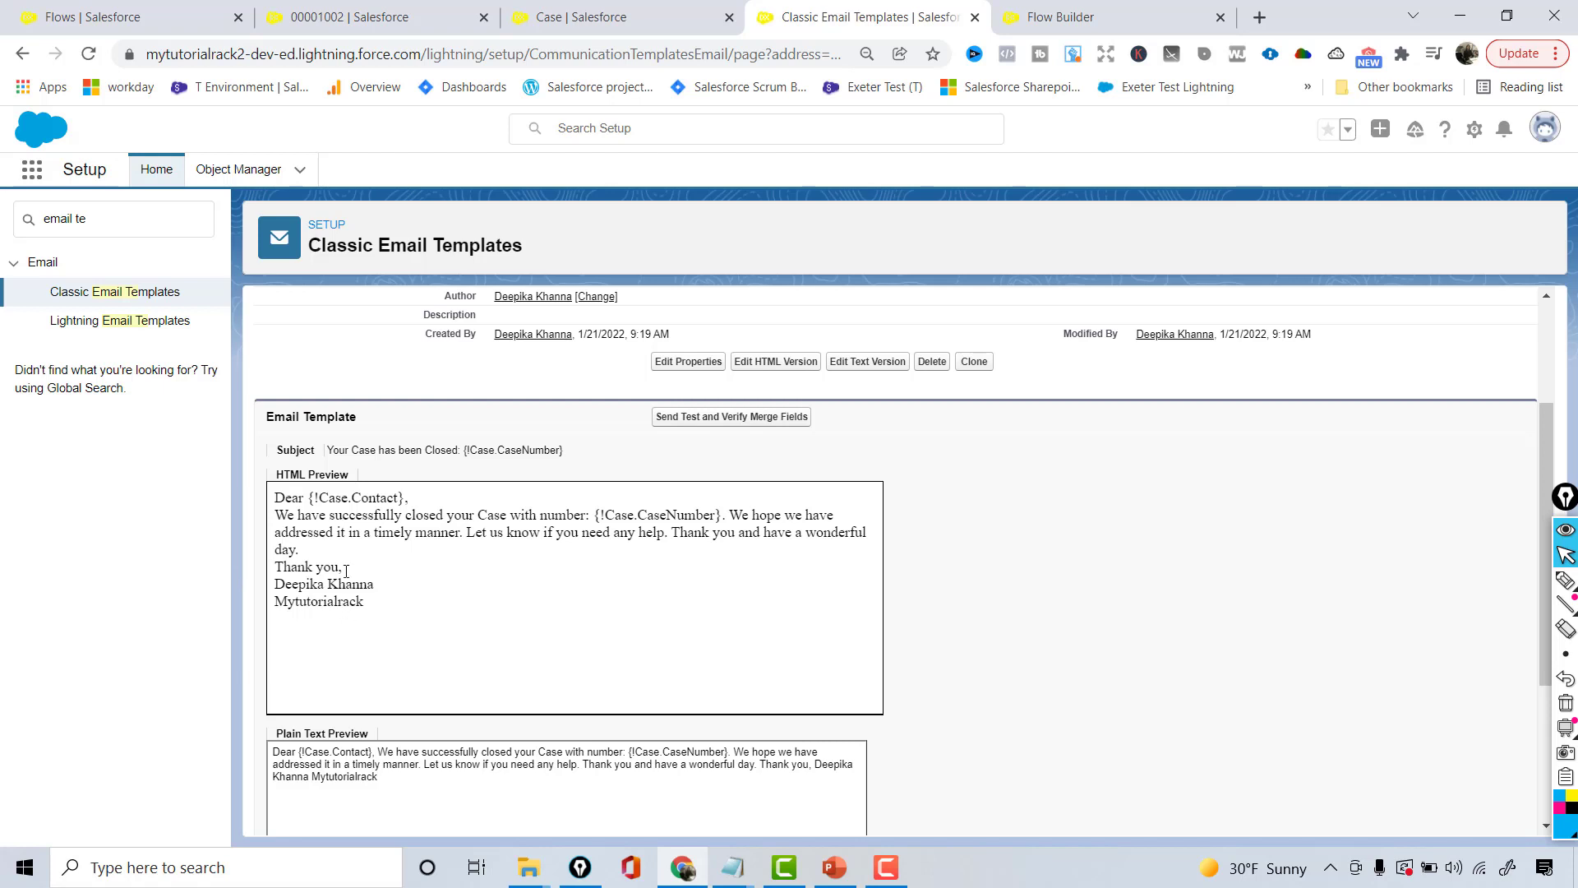
Find Email Alerts in Setup and start a new email alert.
{"action": "mouse_move", "coordinate": [91, 220]}
{"action": "left_mouse_down"}
{"action": "mouse_move", "coordinate": [50, 220]}
{"action": "mouse_move", "coordinate": [79, 220]}
{"action": "left_mouse_up"}
{"action": "type", "text": "aler"}
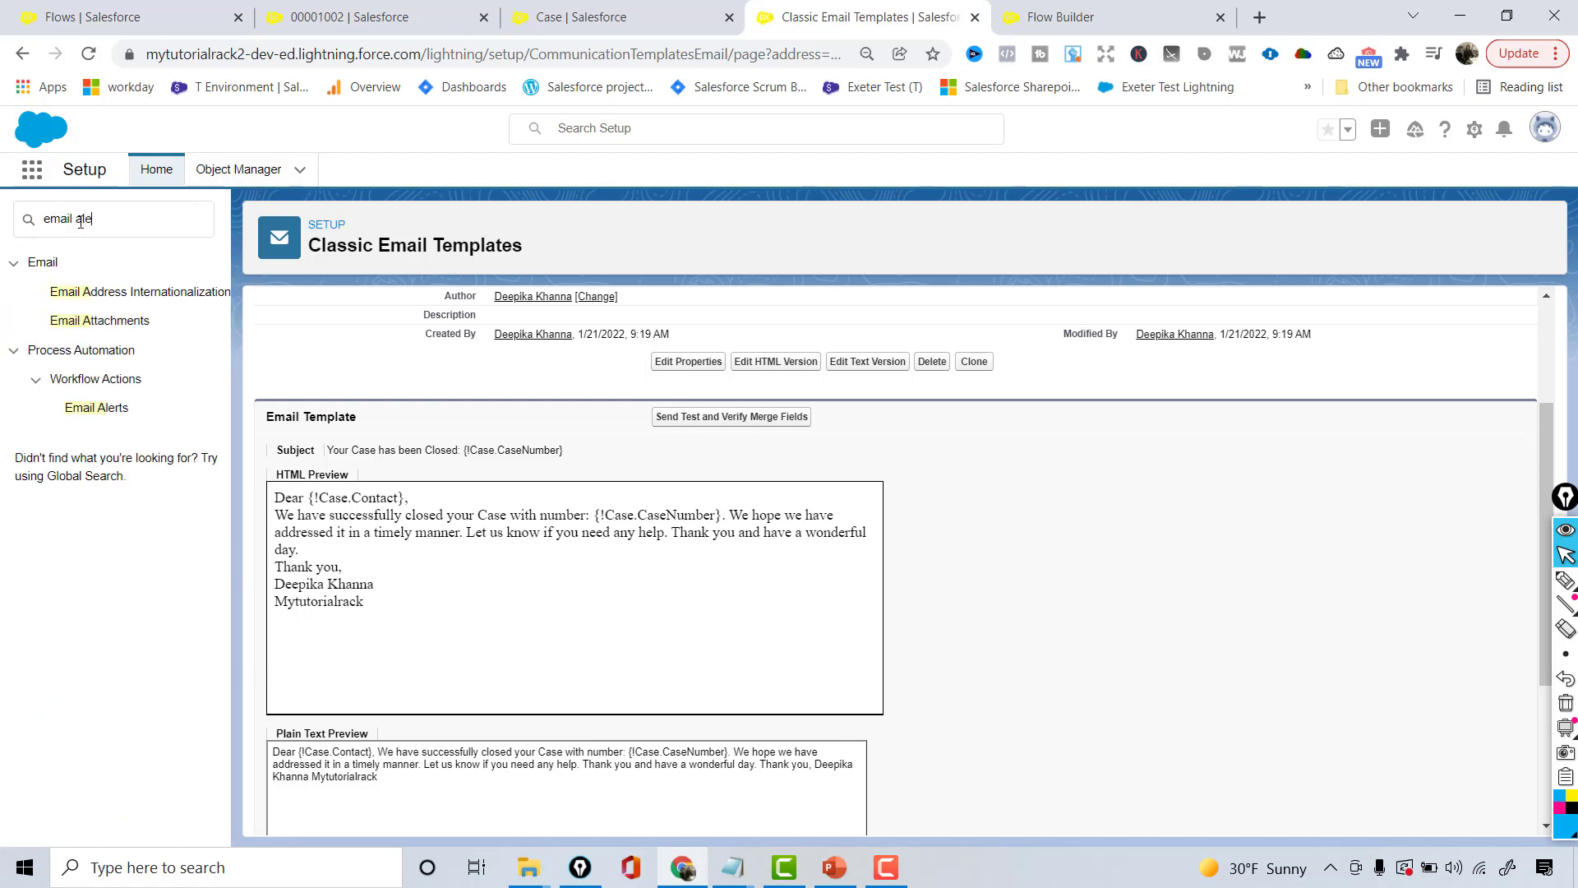
{"action": "left_click", "coordinate": [97, 322]}
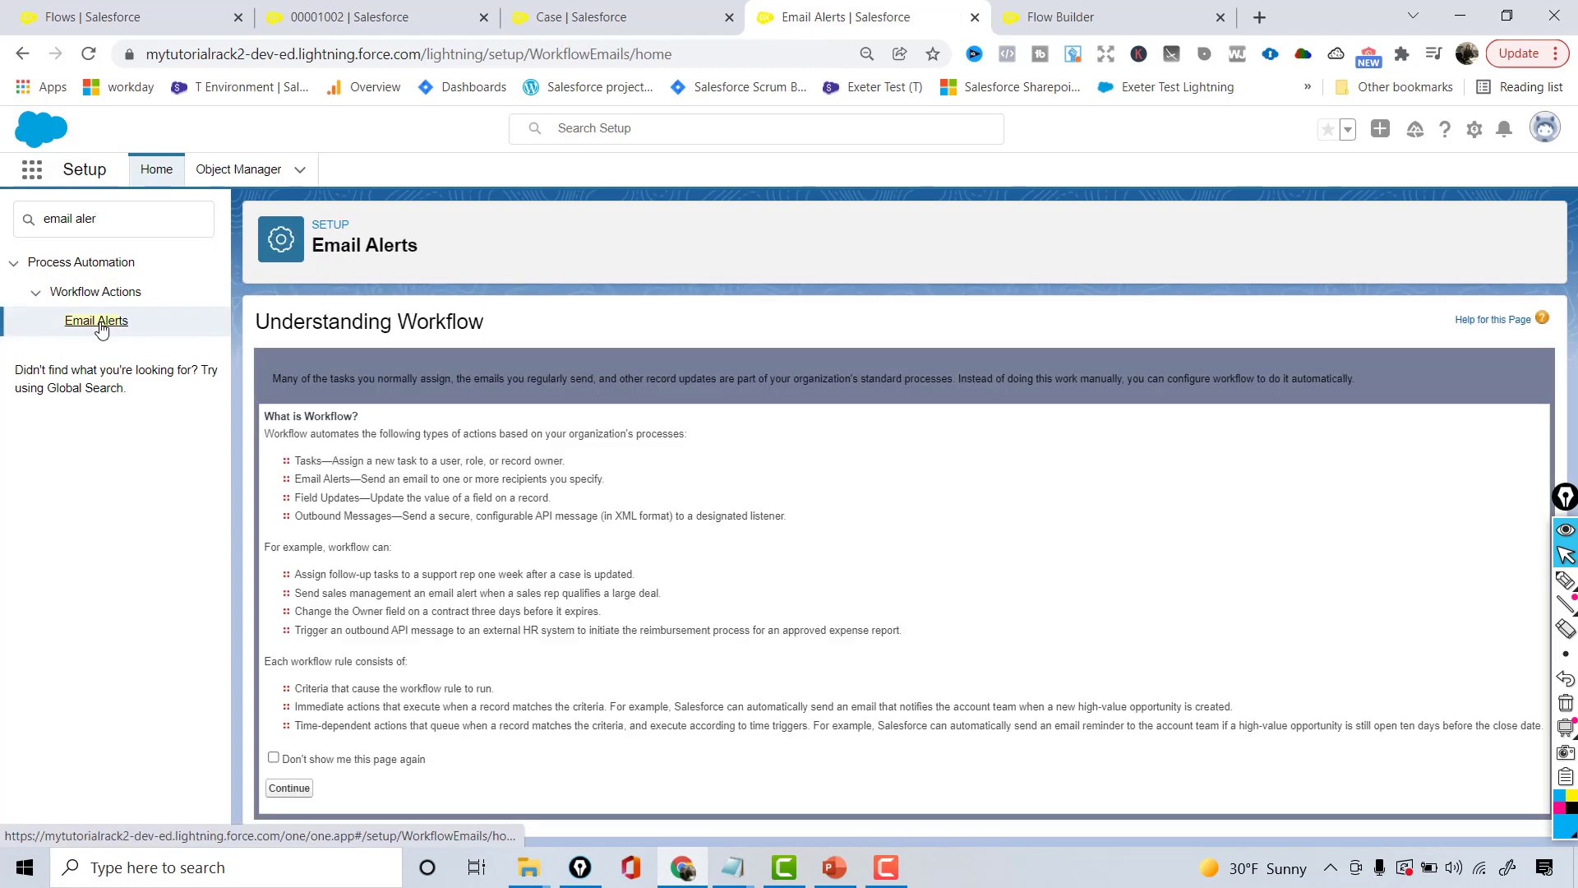
{"action": "left_click", "coordinate": [289, 788]}
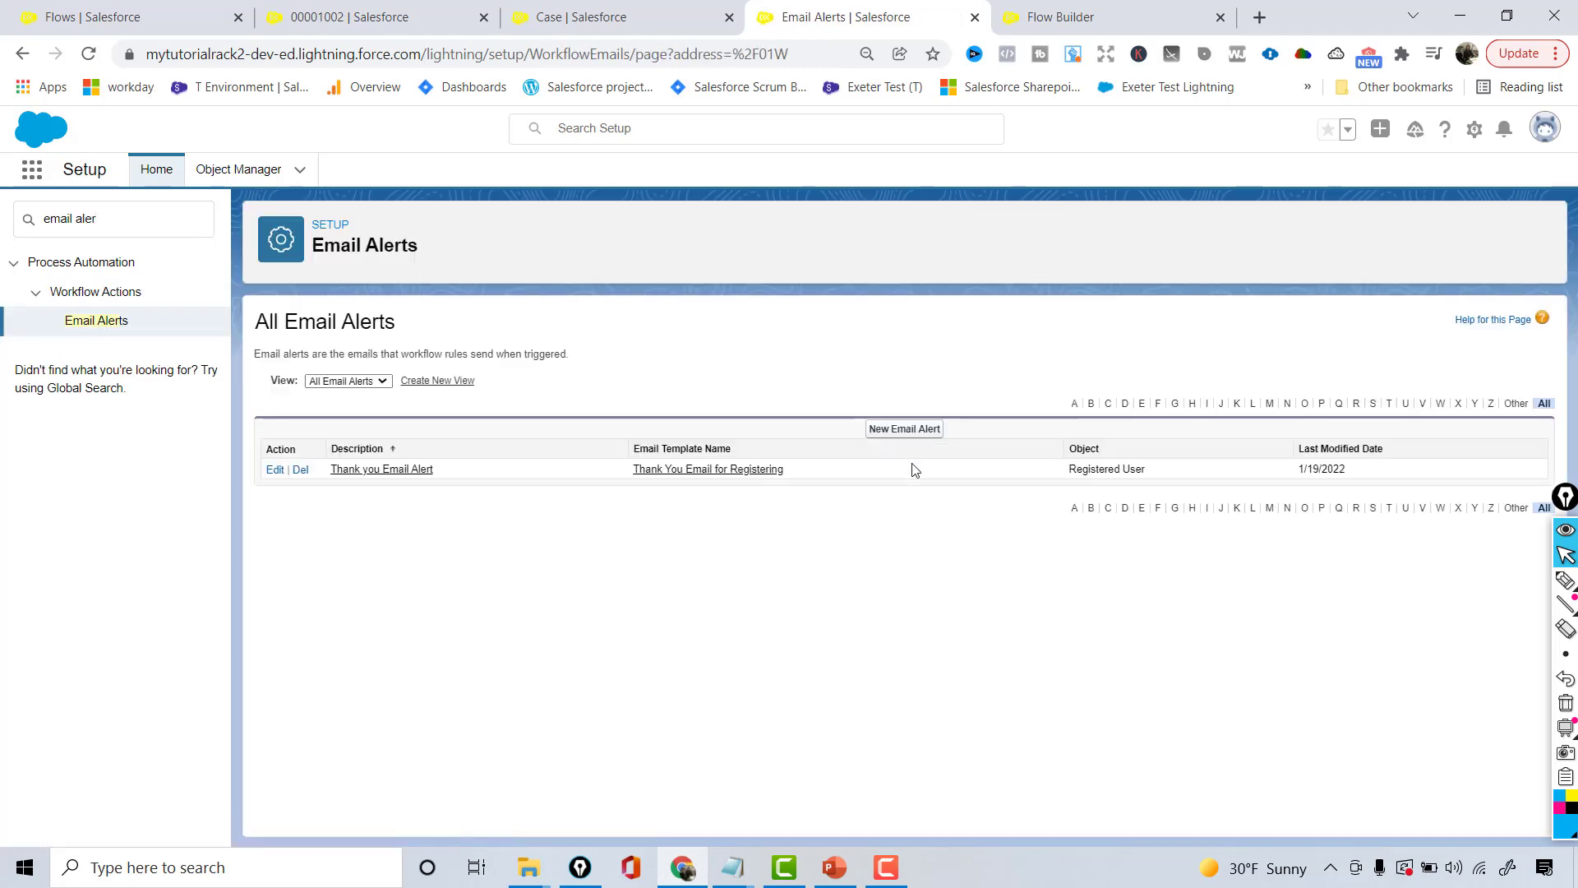
{"action": "left_click", "coordinate": [893, 429]}
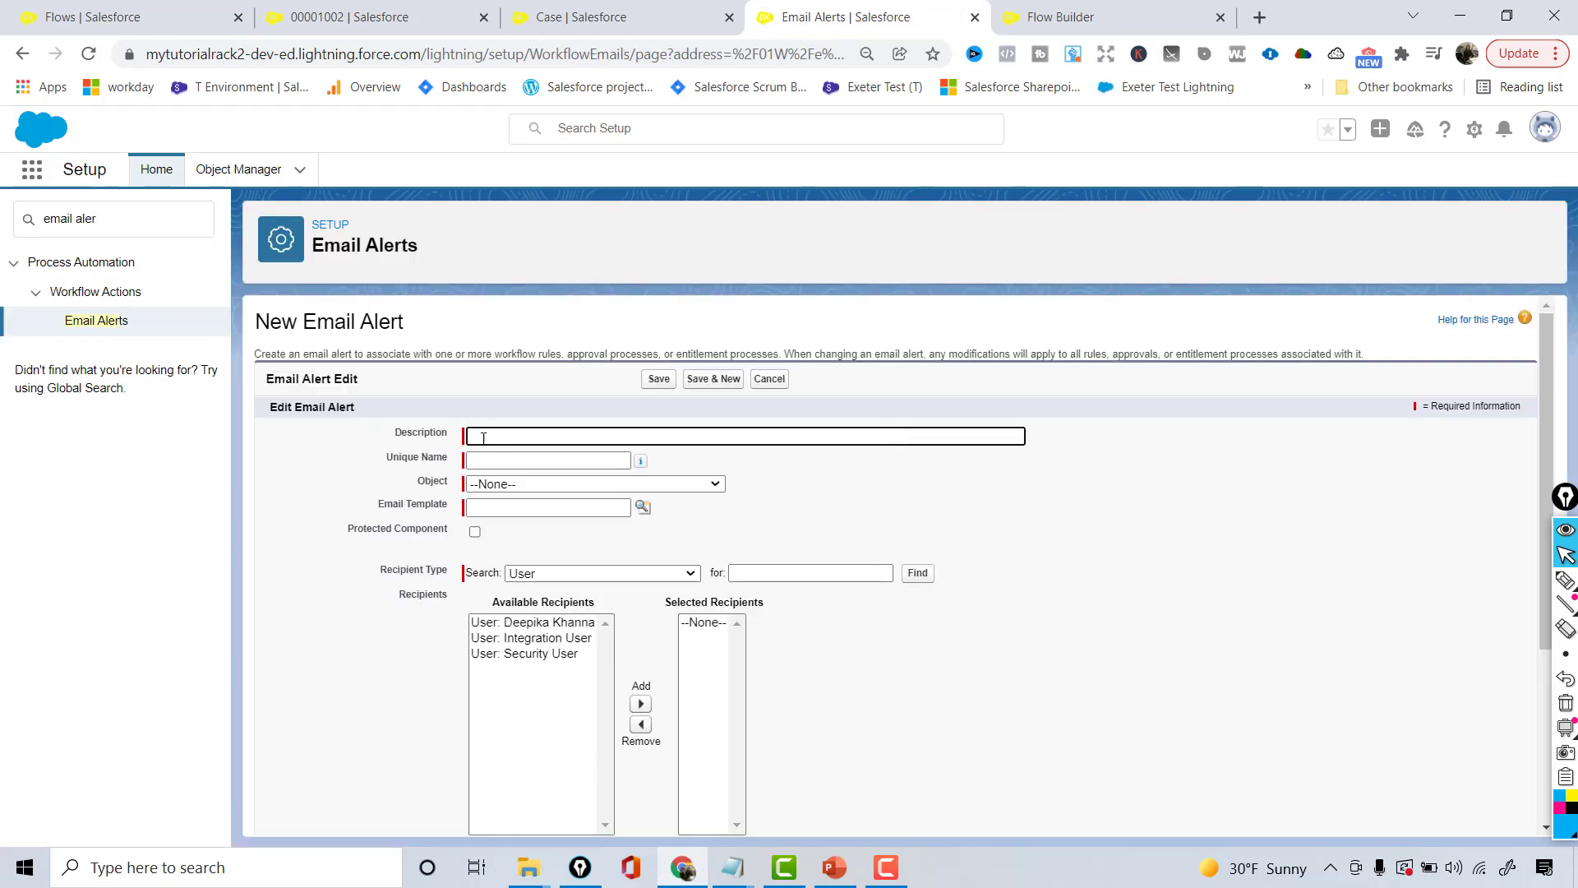
Describe the alert as "Case Close Notification Email", set its object to Case and assign the Case Close Notification email template.
{"action": "left_click", "coordinate": [484, 439]}
{"action": "type", "text": "Case Close Notification Email"}
{"action": "key", "text": "Tab"}
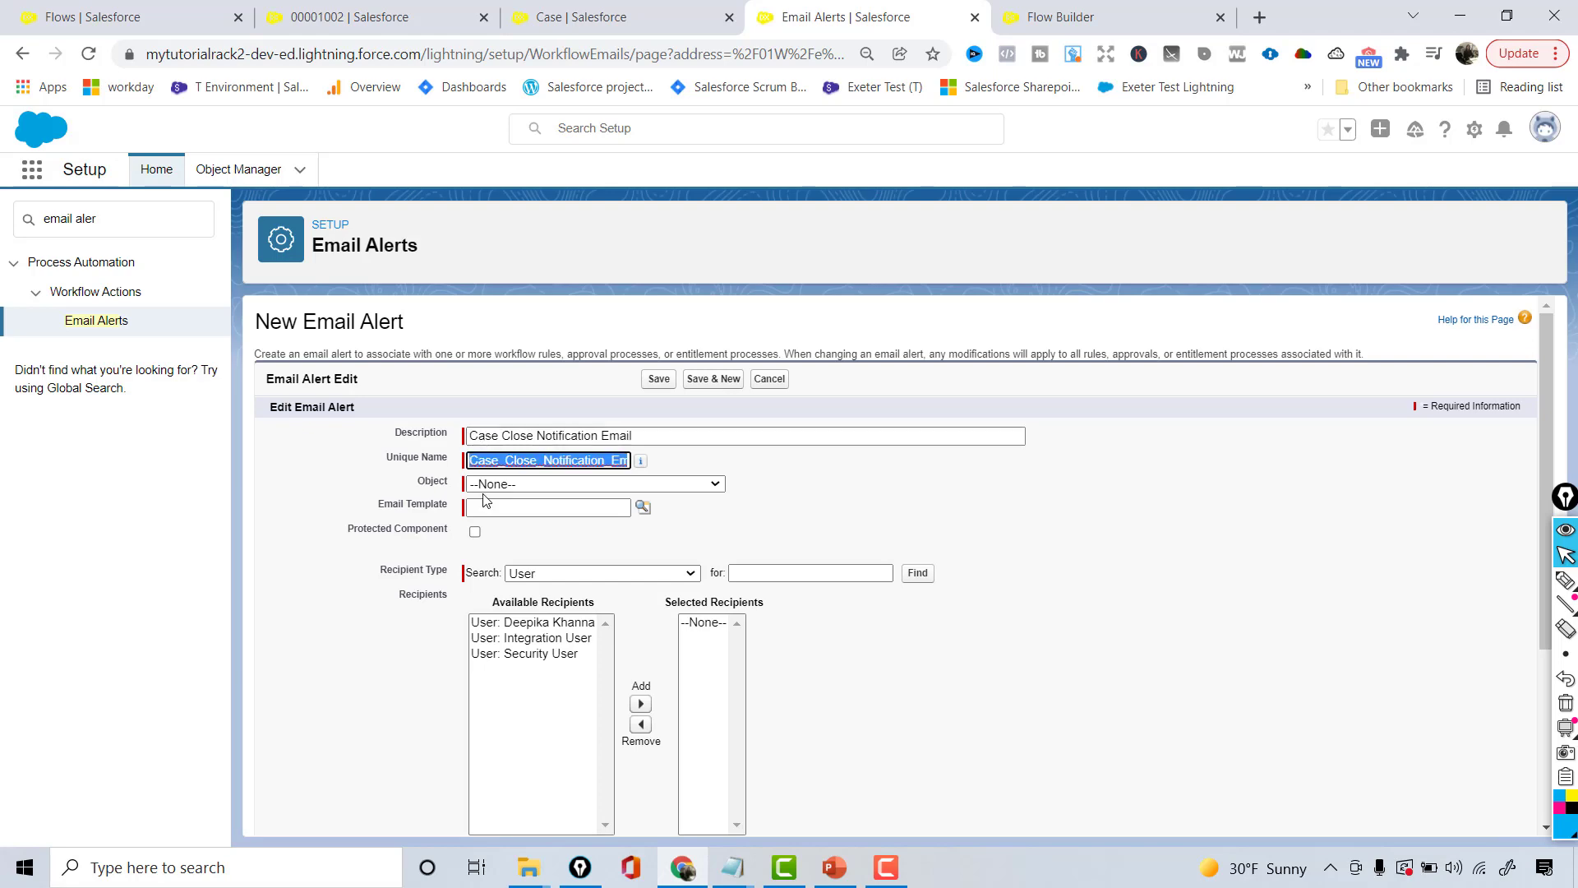
{"action": "left_click", "coordinate": [496, 485]}
{"action": "type", "text": "cas"}
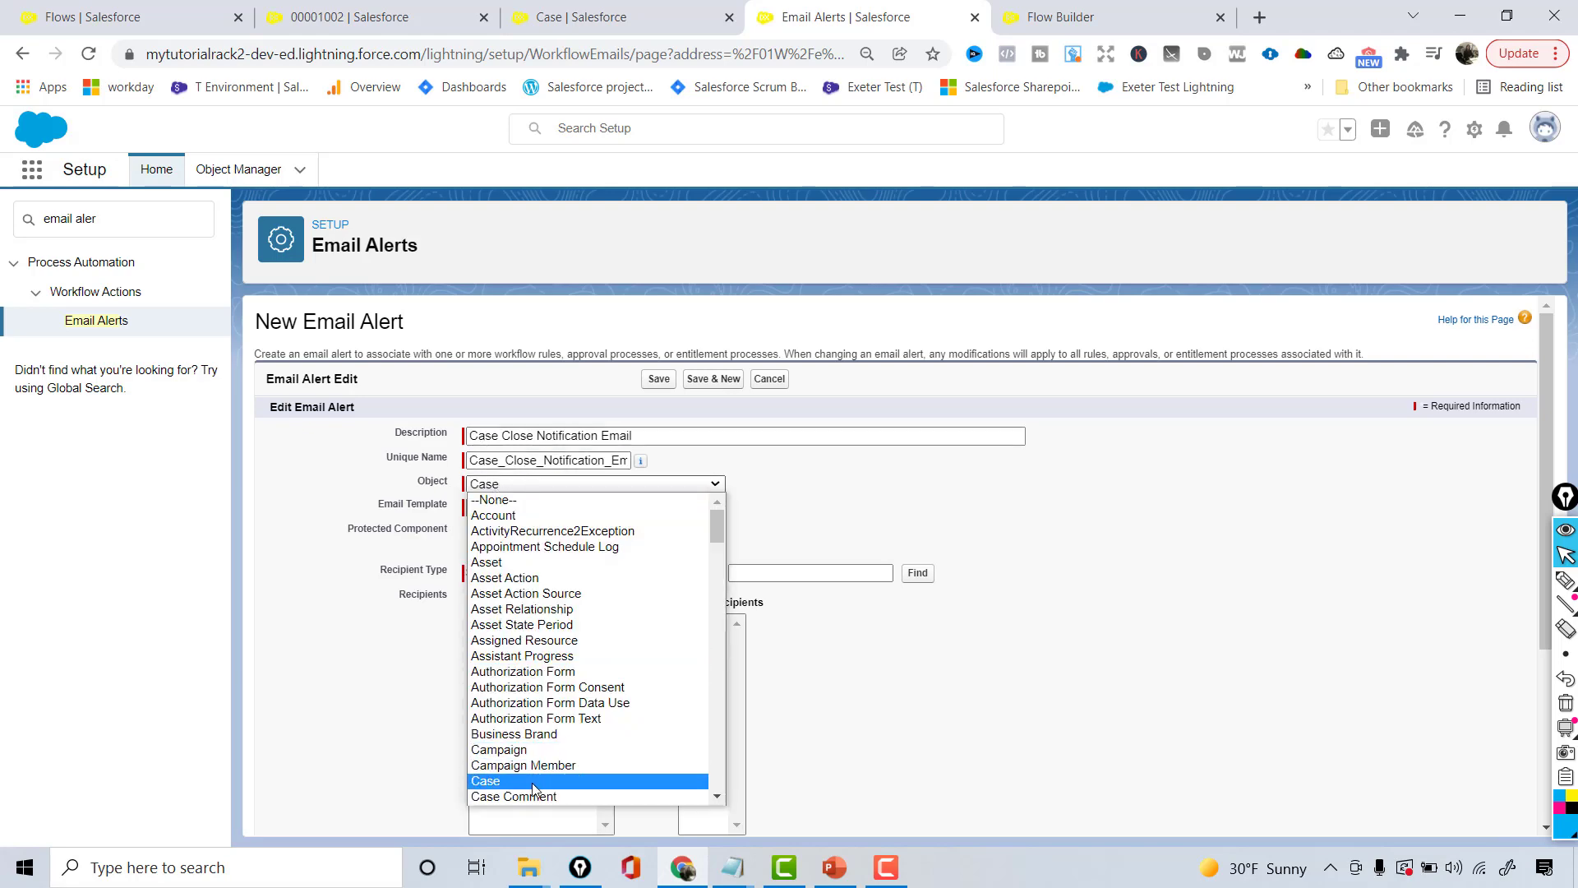
{"action": "left_click", "coordinate": [493, 781]}
{"action": "left_click", "coordinate": [643, 513]}
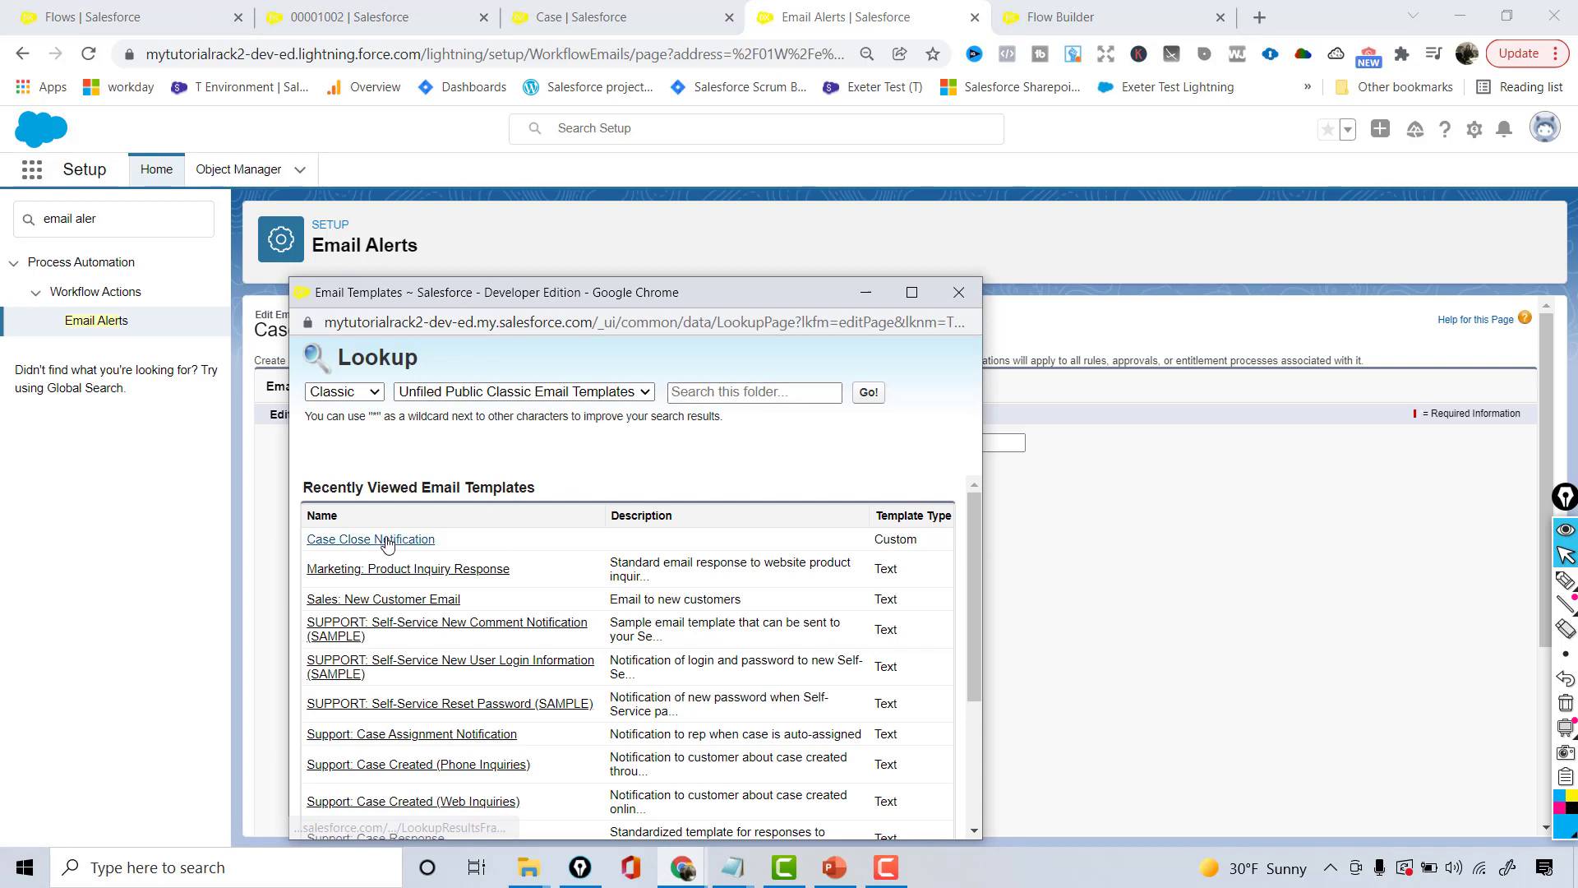
{"action": "left_click", "coordinate": [390, 540]}
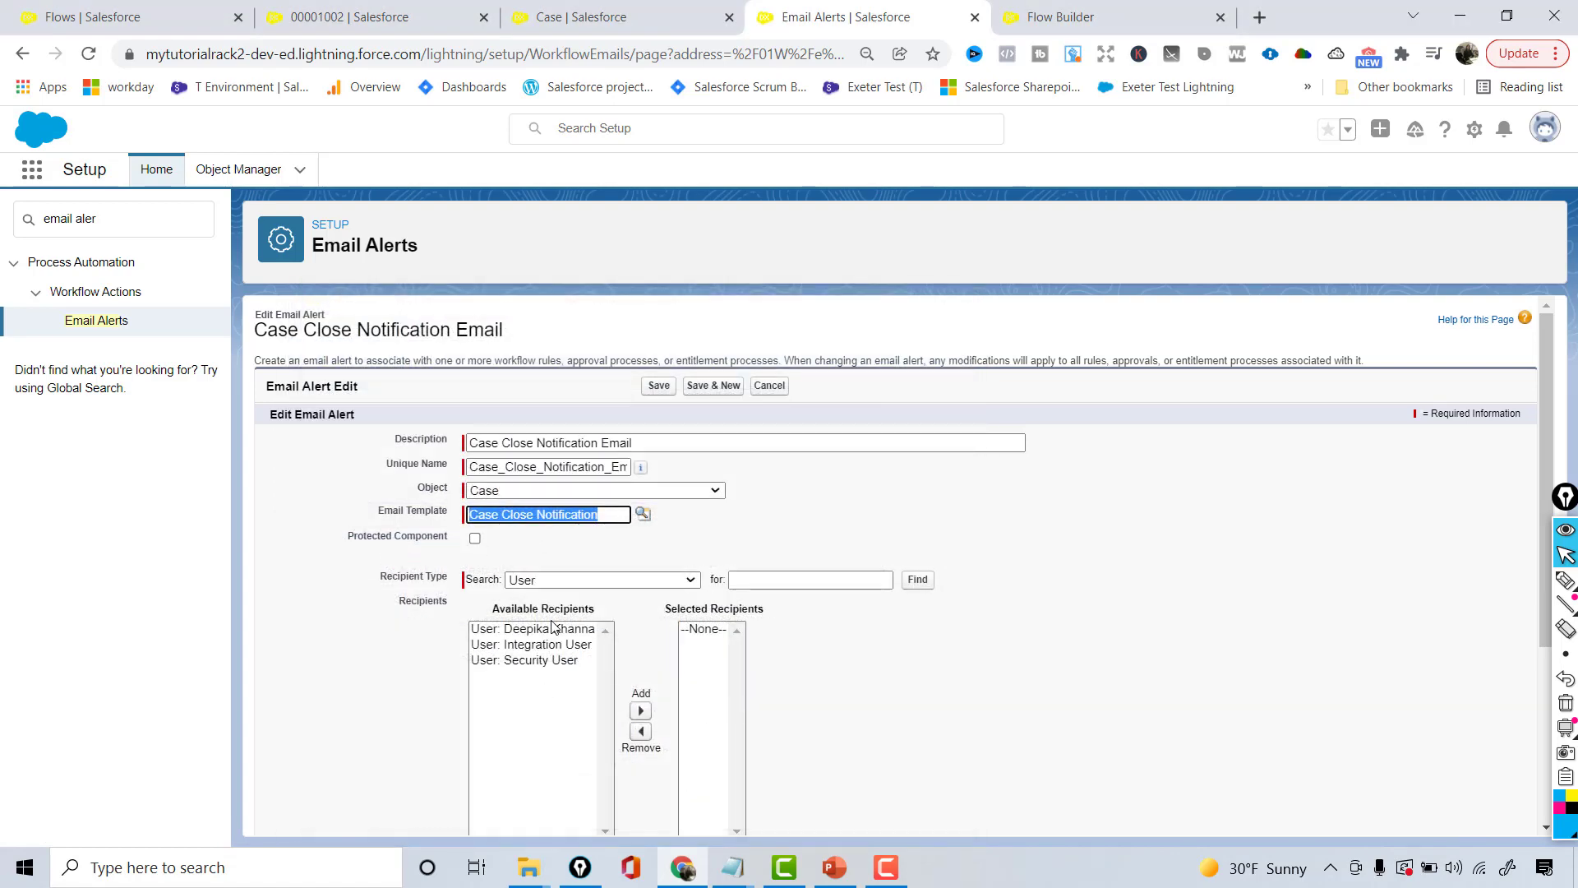
Set the recipient type to Email Field and add Contact Email to the alert's selected recipients.
{"action": "scroll", "coordinate": [1550, 362], "scroll_direction": "down", "scroll_amount": 1}
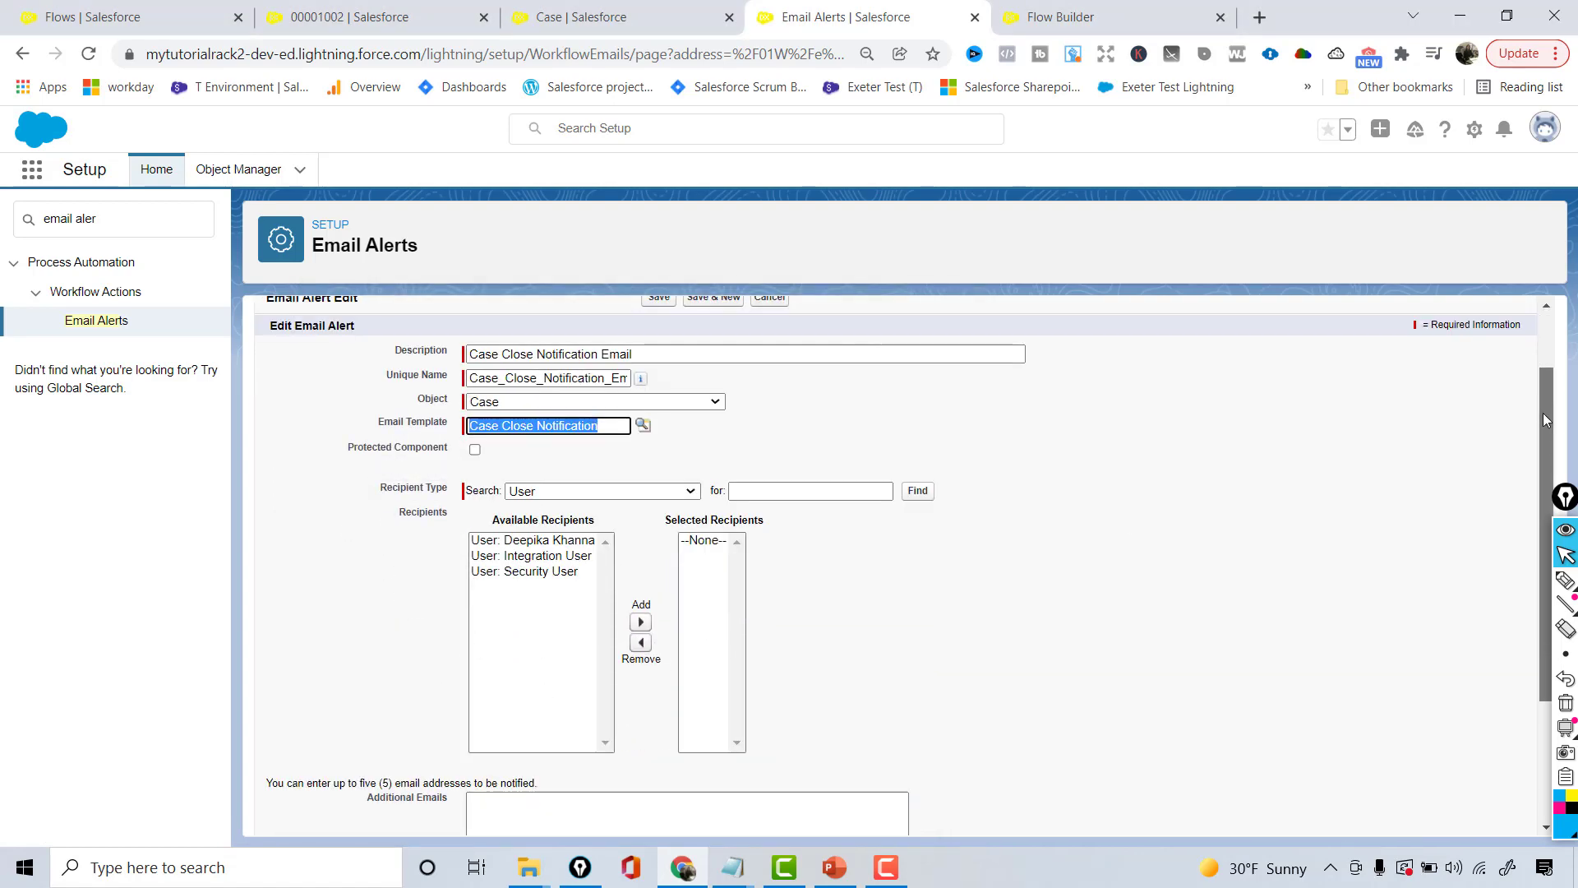
{"action": "left_click", "coordinate": [598, 489]}
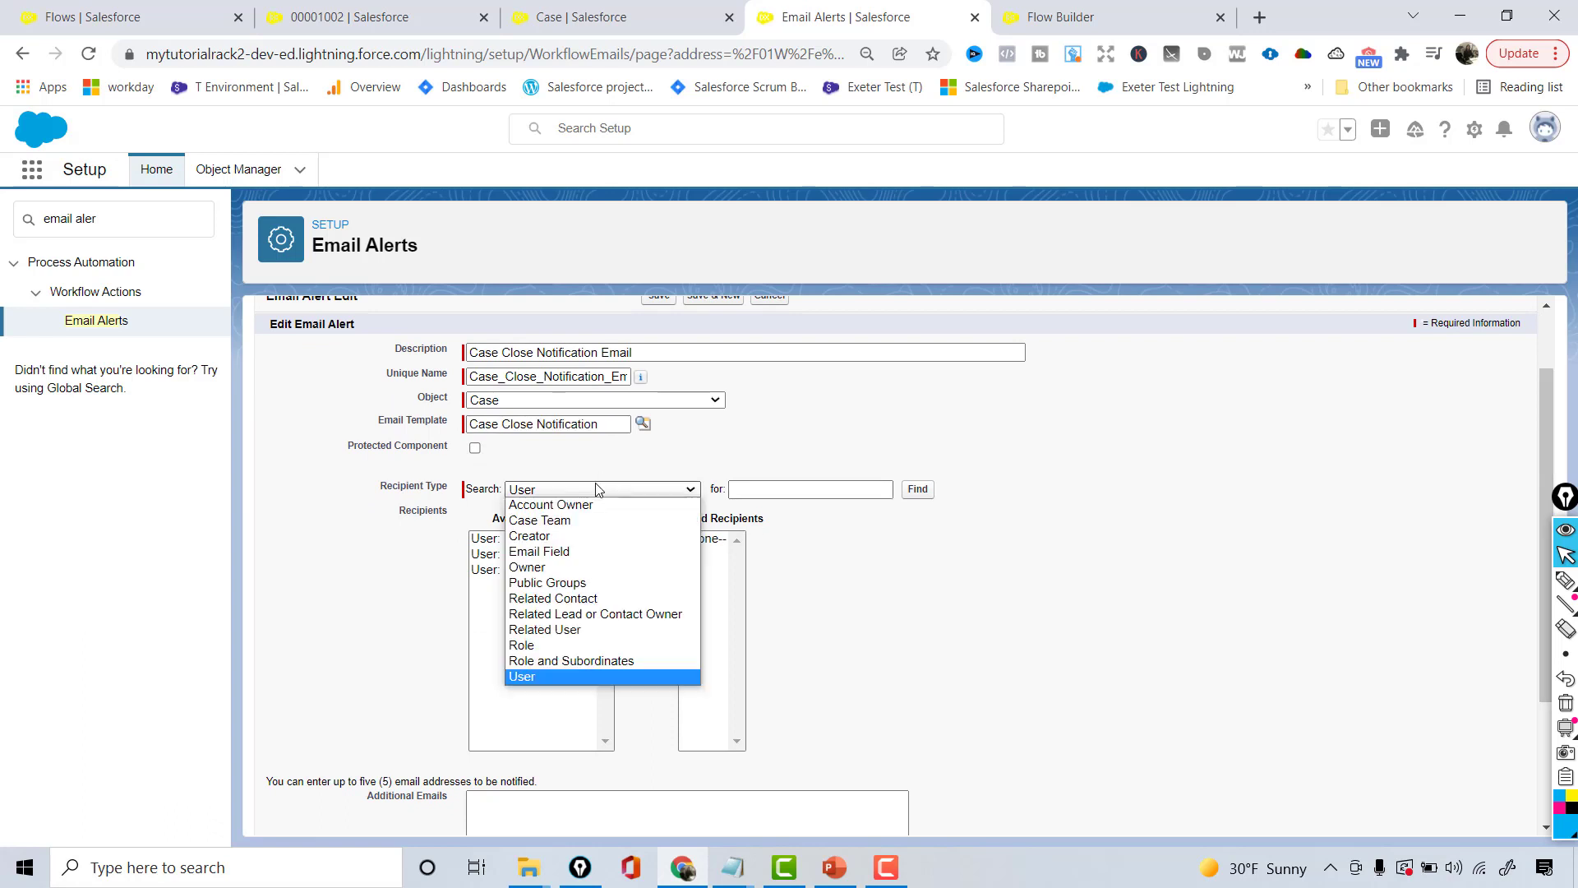
{"action": "left_click", "coordinate": [540, 552]}
{"action": "left_click", "coordinate": [602, 544]}
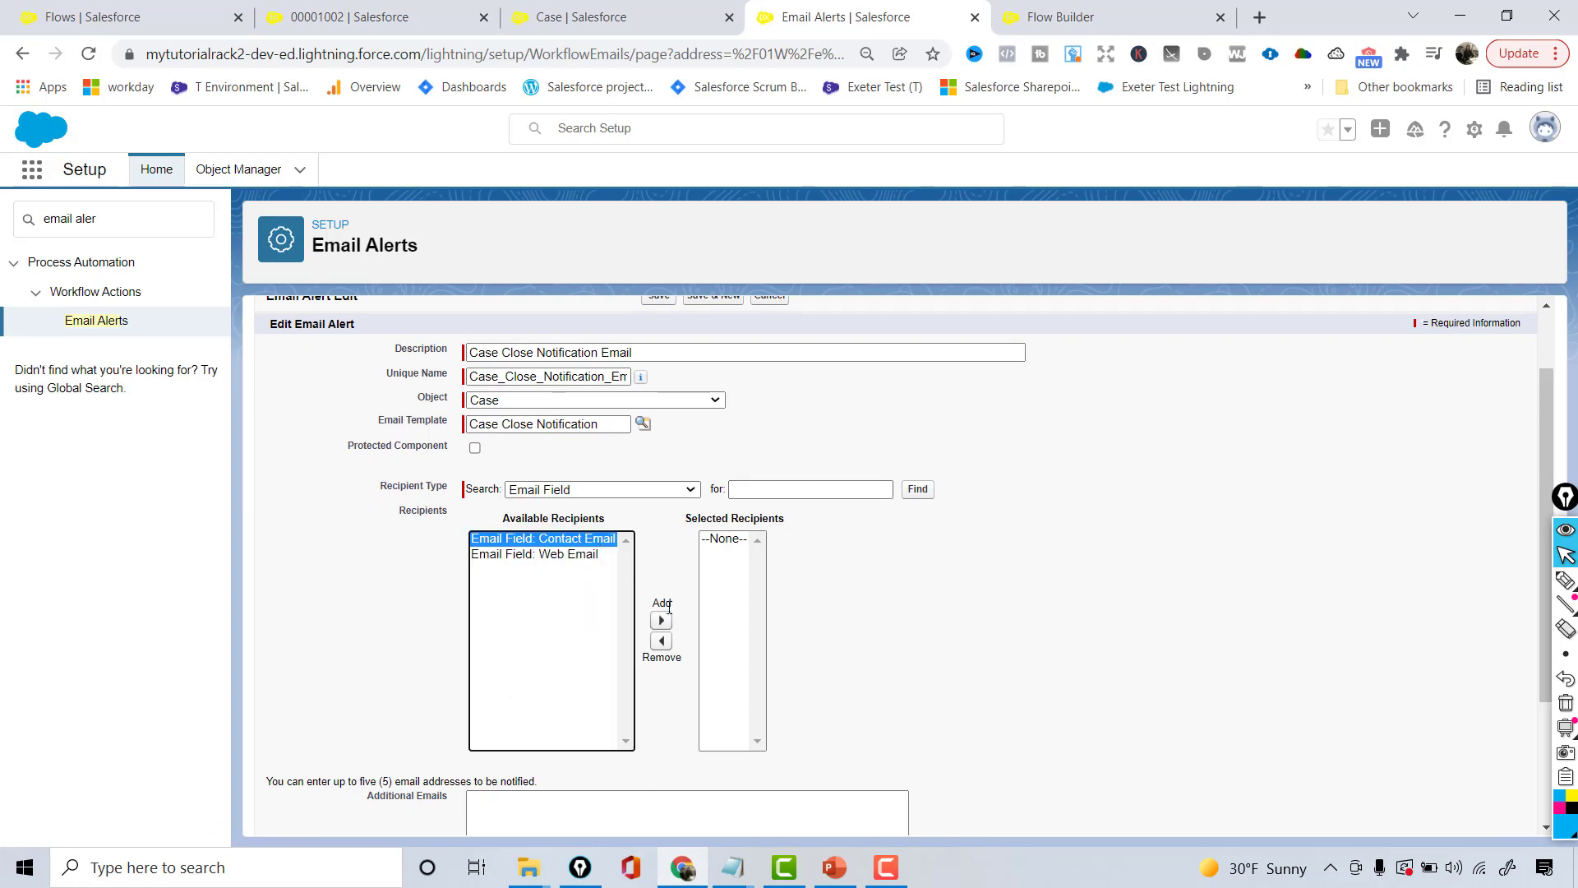
{"action": "left_click", "coordinate": [661, 620]}
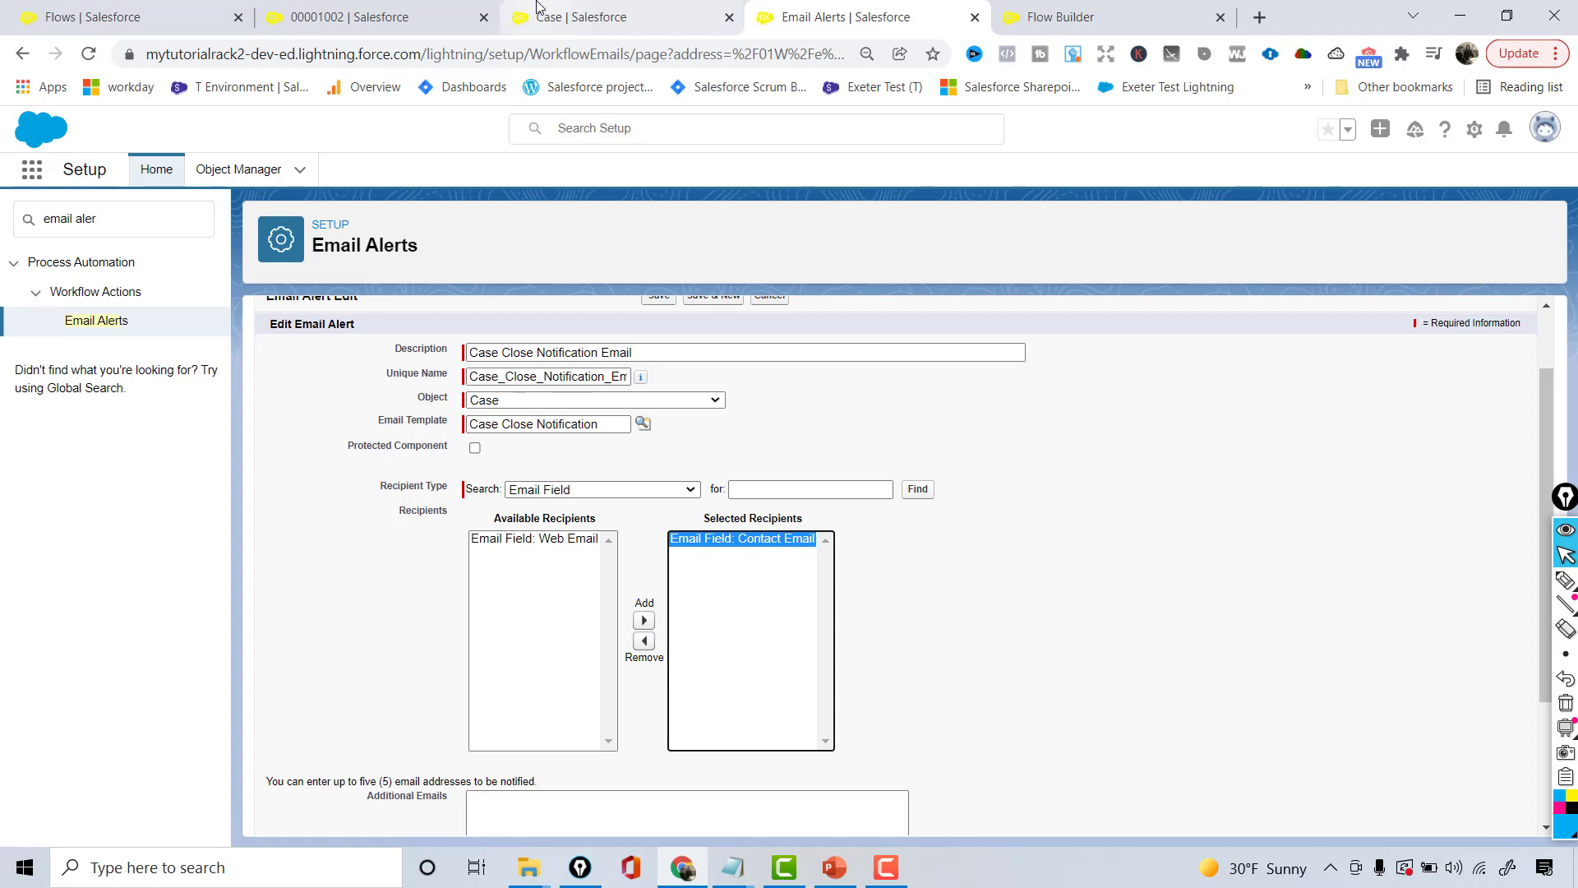
Check the Contact Email field on the open case record and return to the email alert.
{"action": "key", "text": "ctrl+Page_Up"}
{"action": "key", "text": "ctrl+Page_Up"}
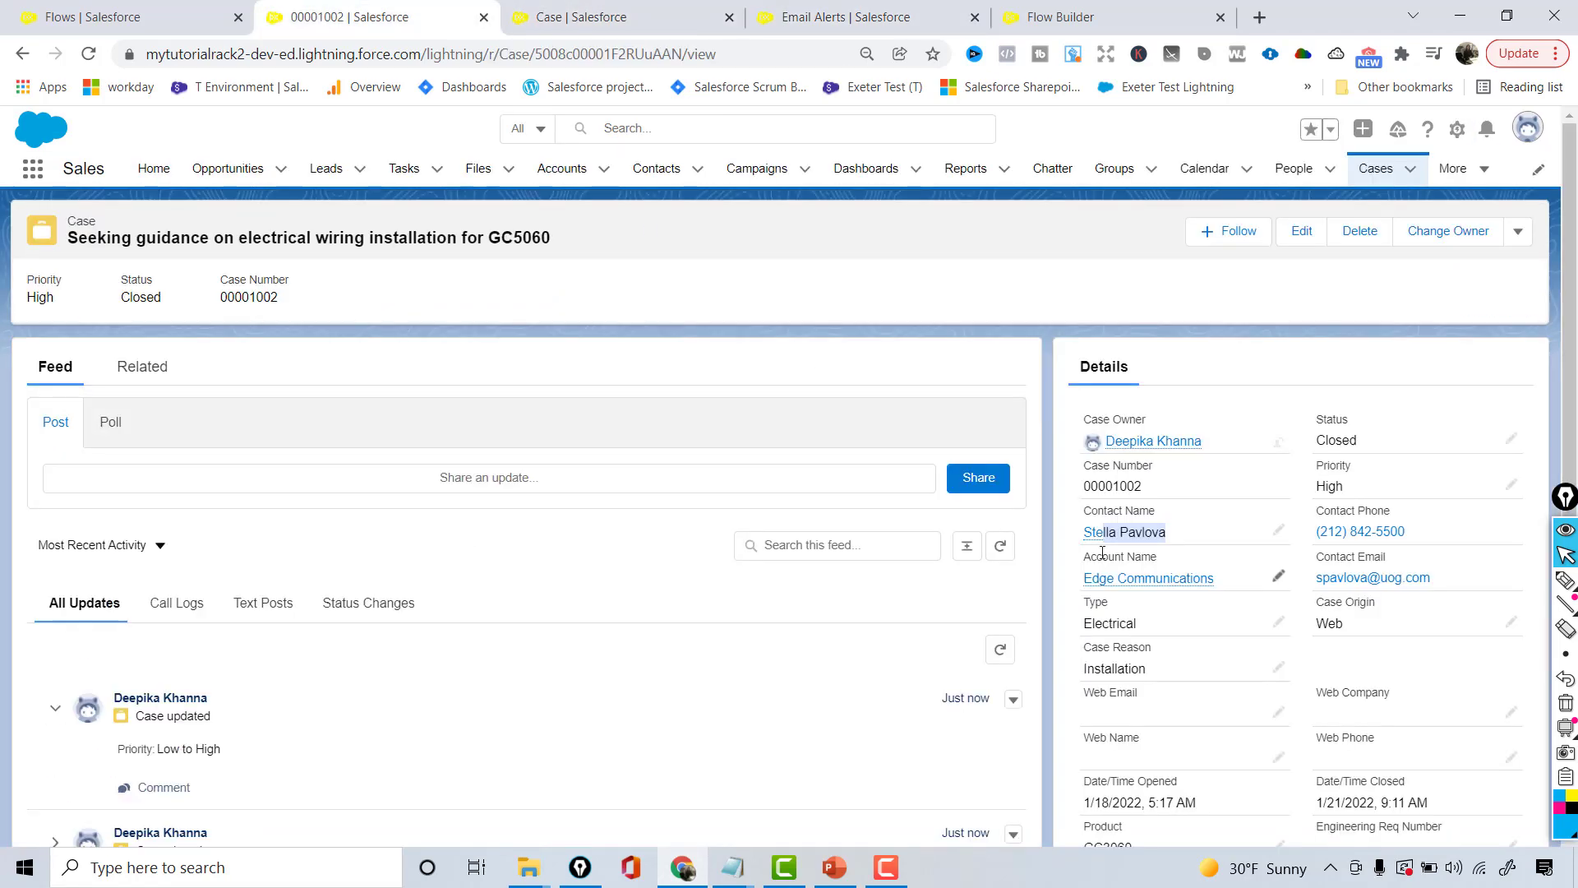
{"action": "left_click_drag", "start_coordinate": [1445, 585], "coordinate": [1315, 580]}
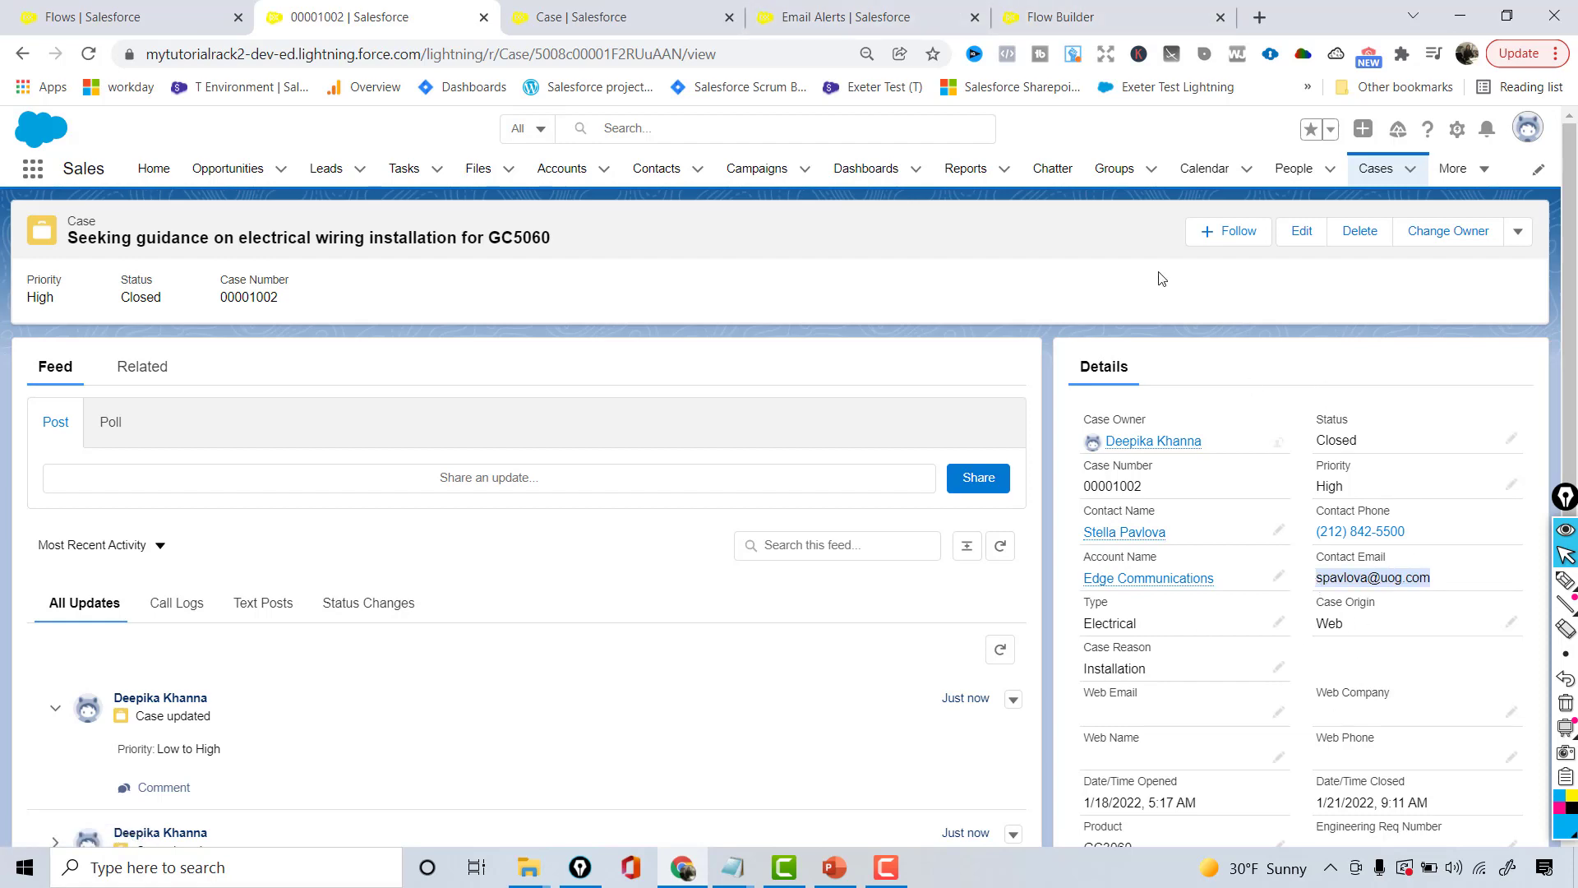
{"action": "left_click", "coordinate": [671, 10]}
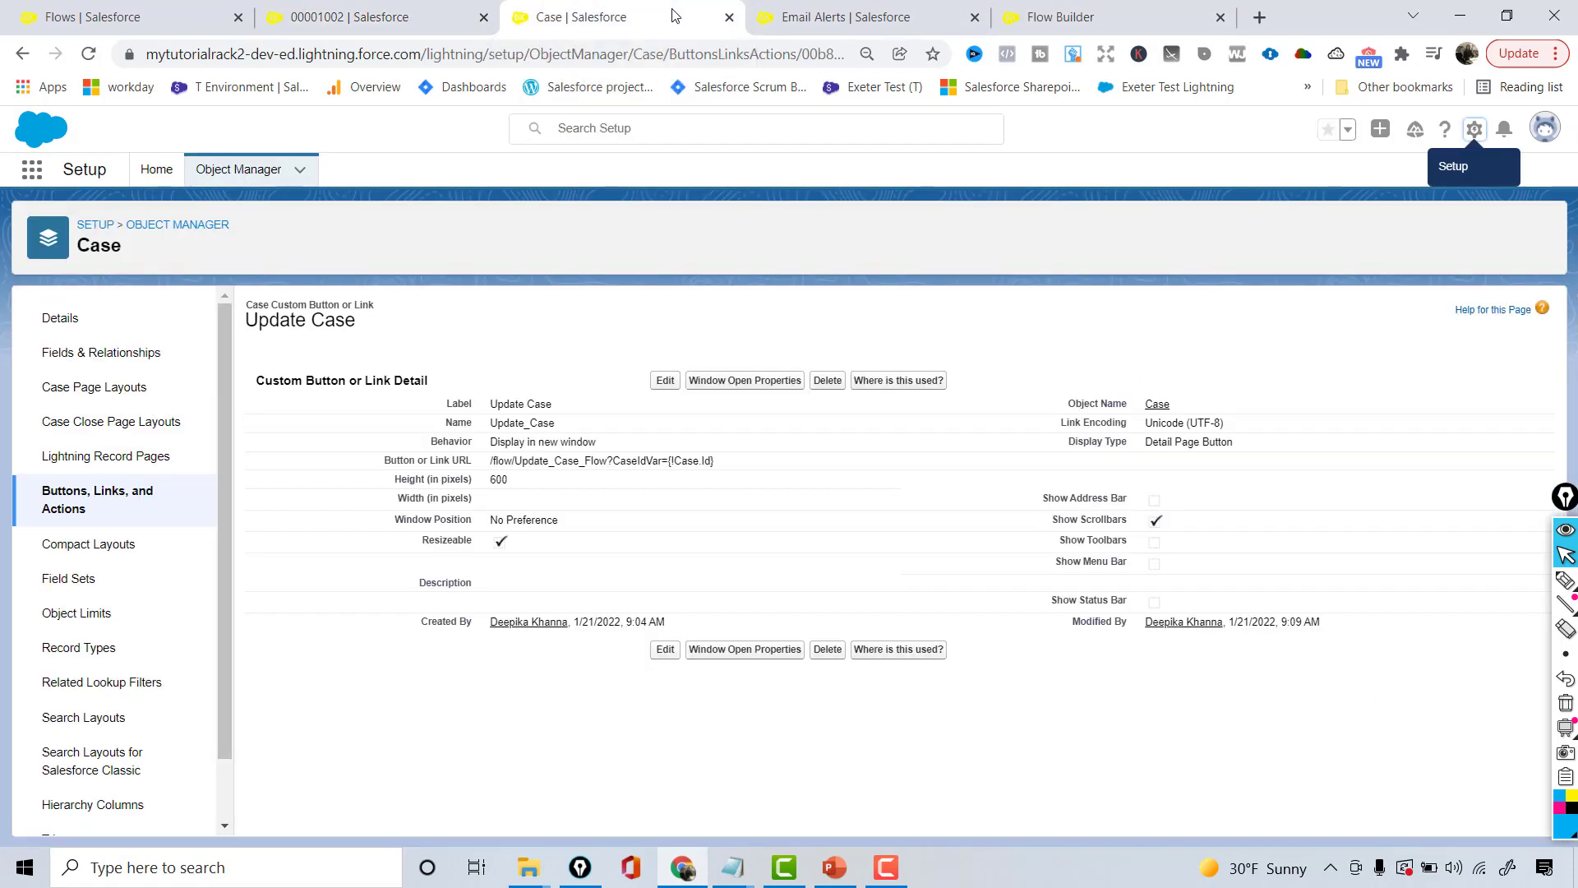
{"action": "left_click", "coordinate": [855, 16]}
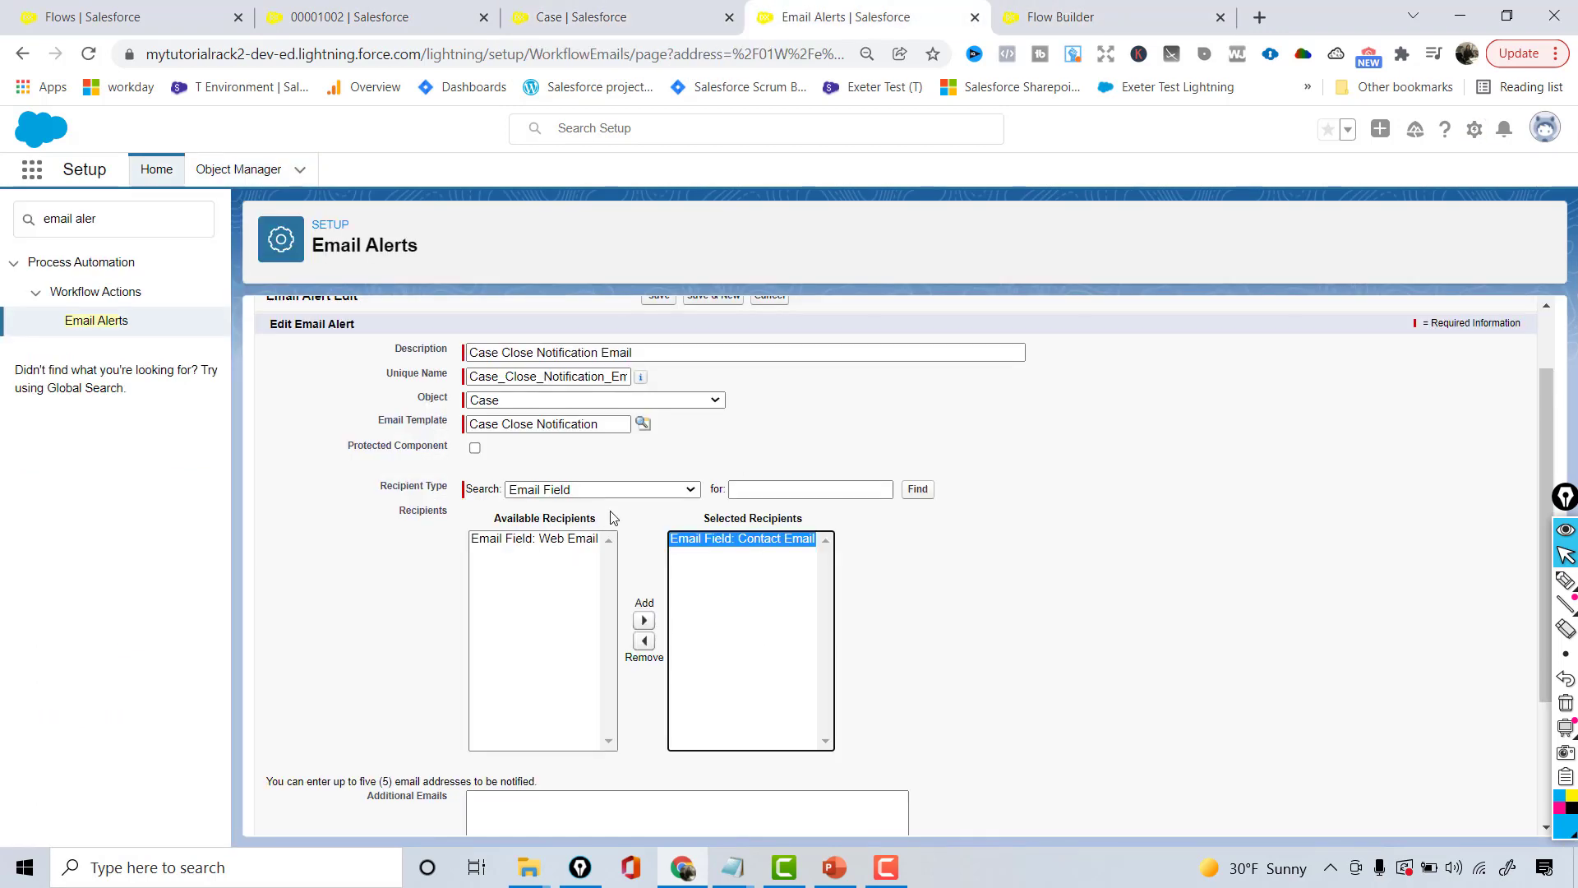
Switch the recipient type to User and add the case owner's user to the selected recipients.
{"action": "left_click", "coordinate": [601, 490]}
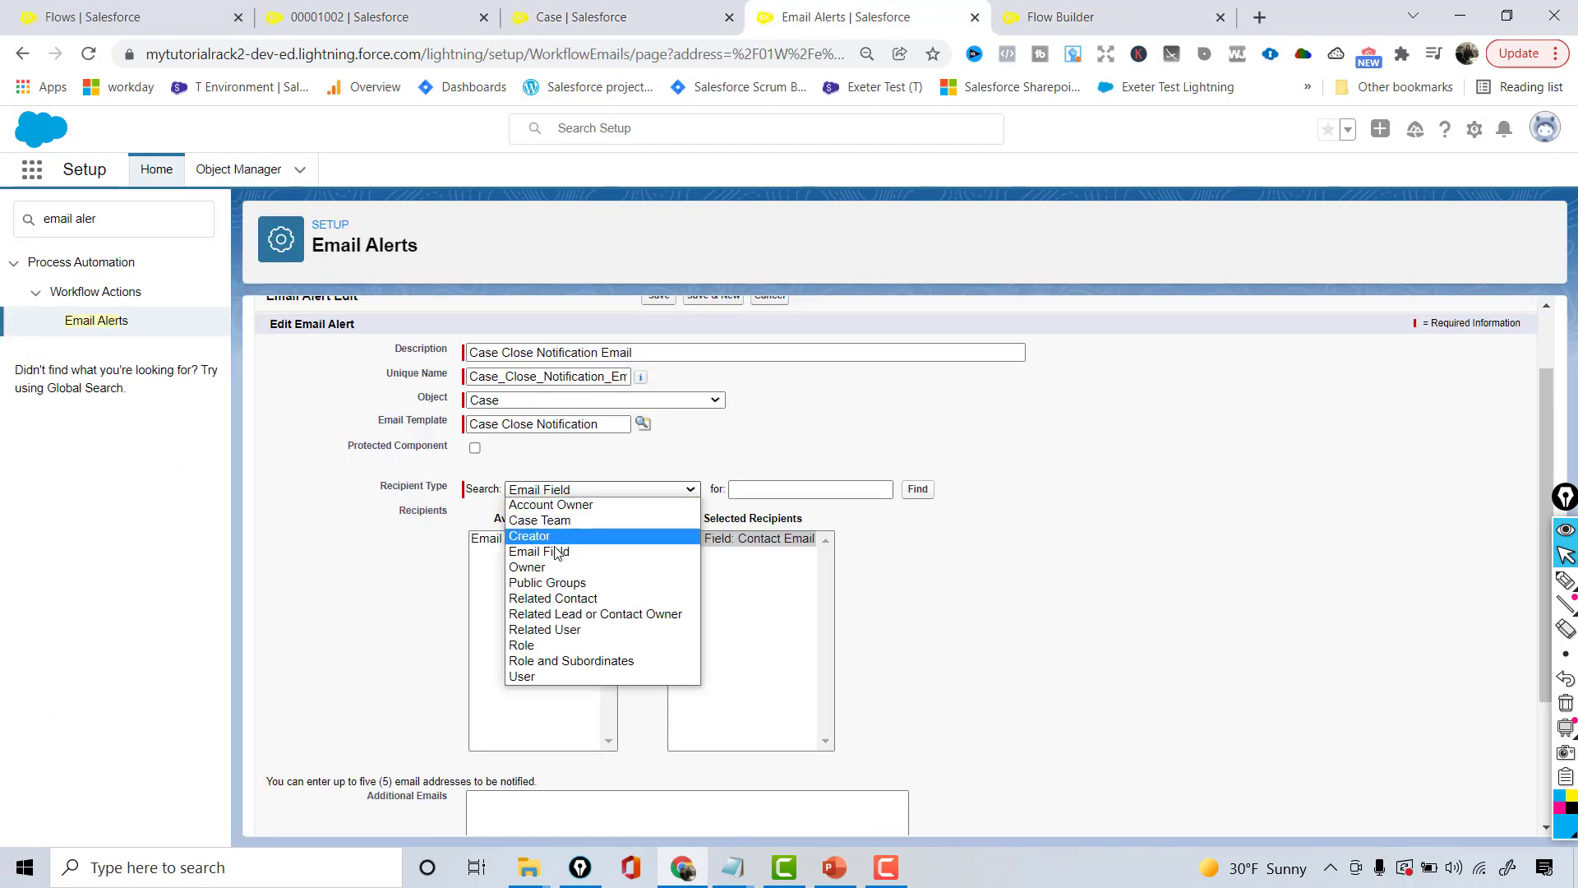
{"action": "left_click", "coordinate": [522, 676]}
{"action": "left_click", "coordinate": [564, 540]}
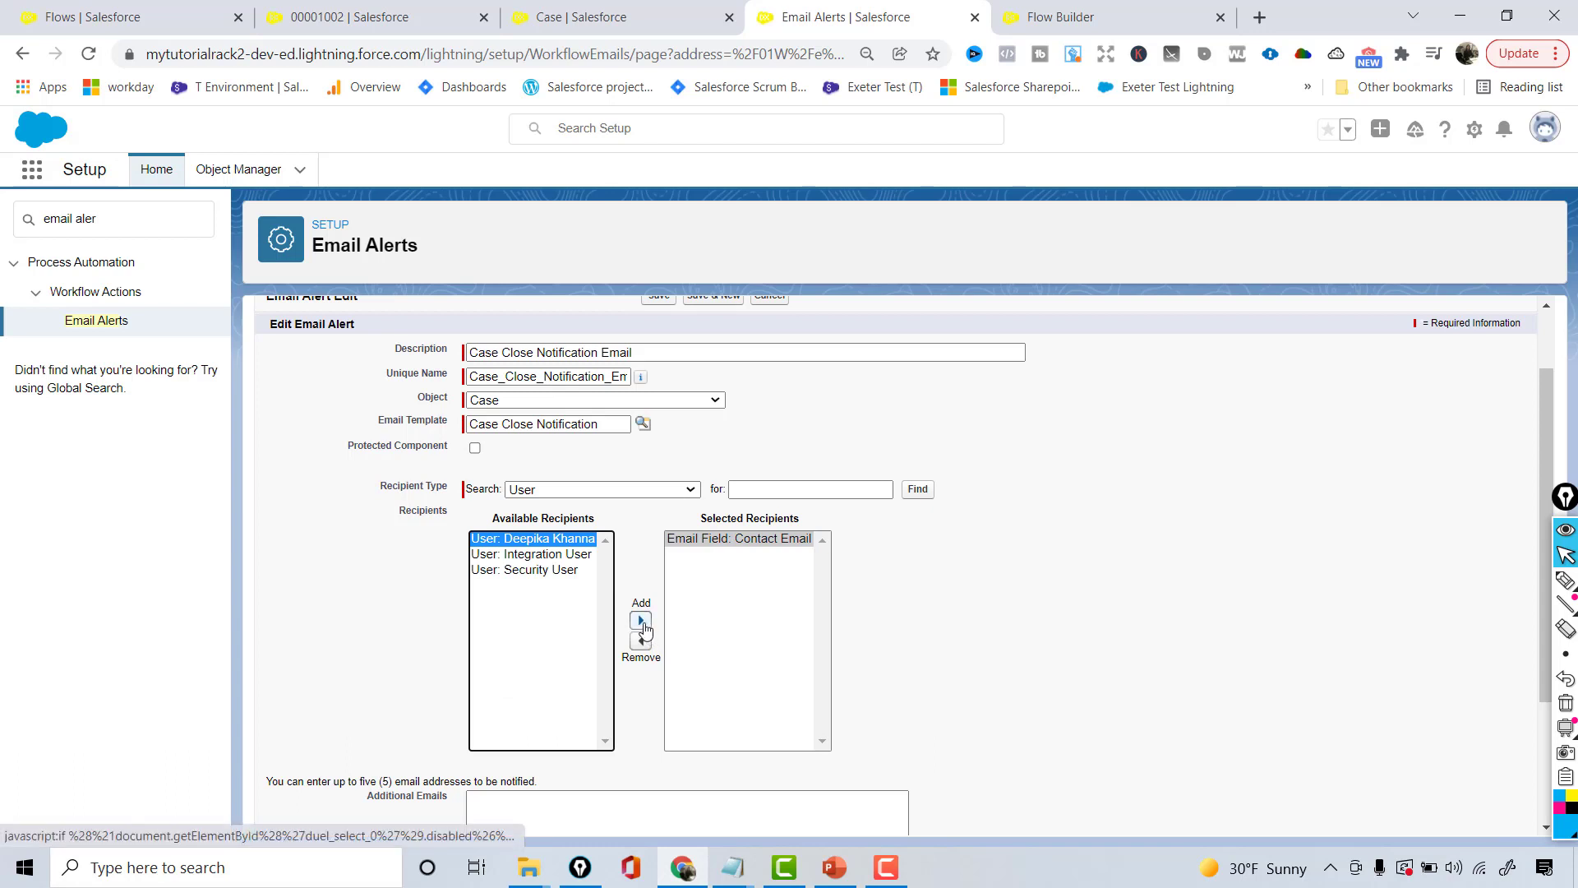
{"action": "left_click", "coordinate": [642, 622]}
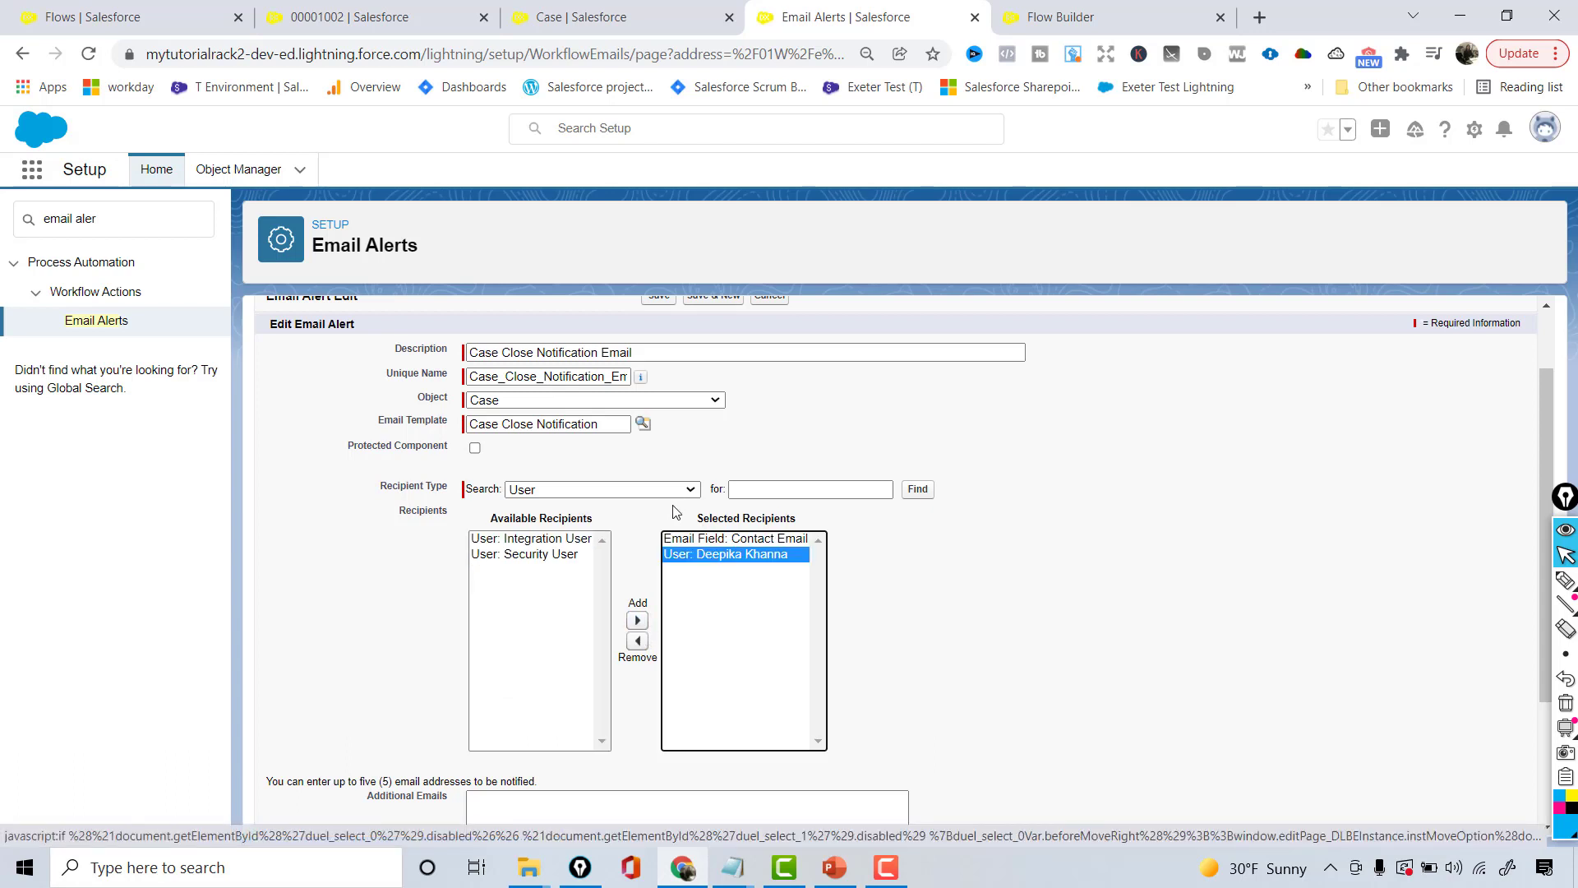
Enter an extra e-mail address under Additional Emails and save the email alert.
{"action": "left_click", "coordinate": [724, 830]}
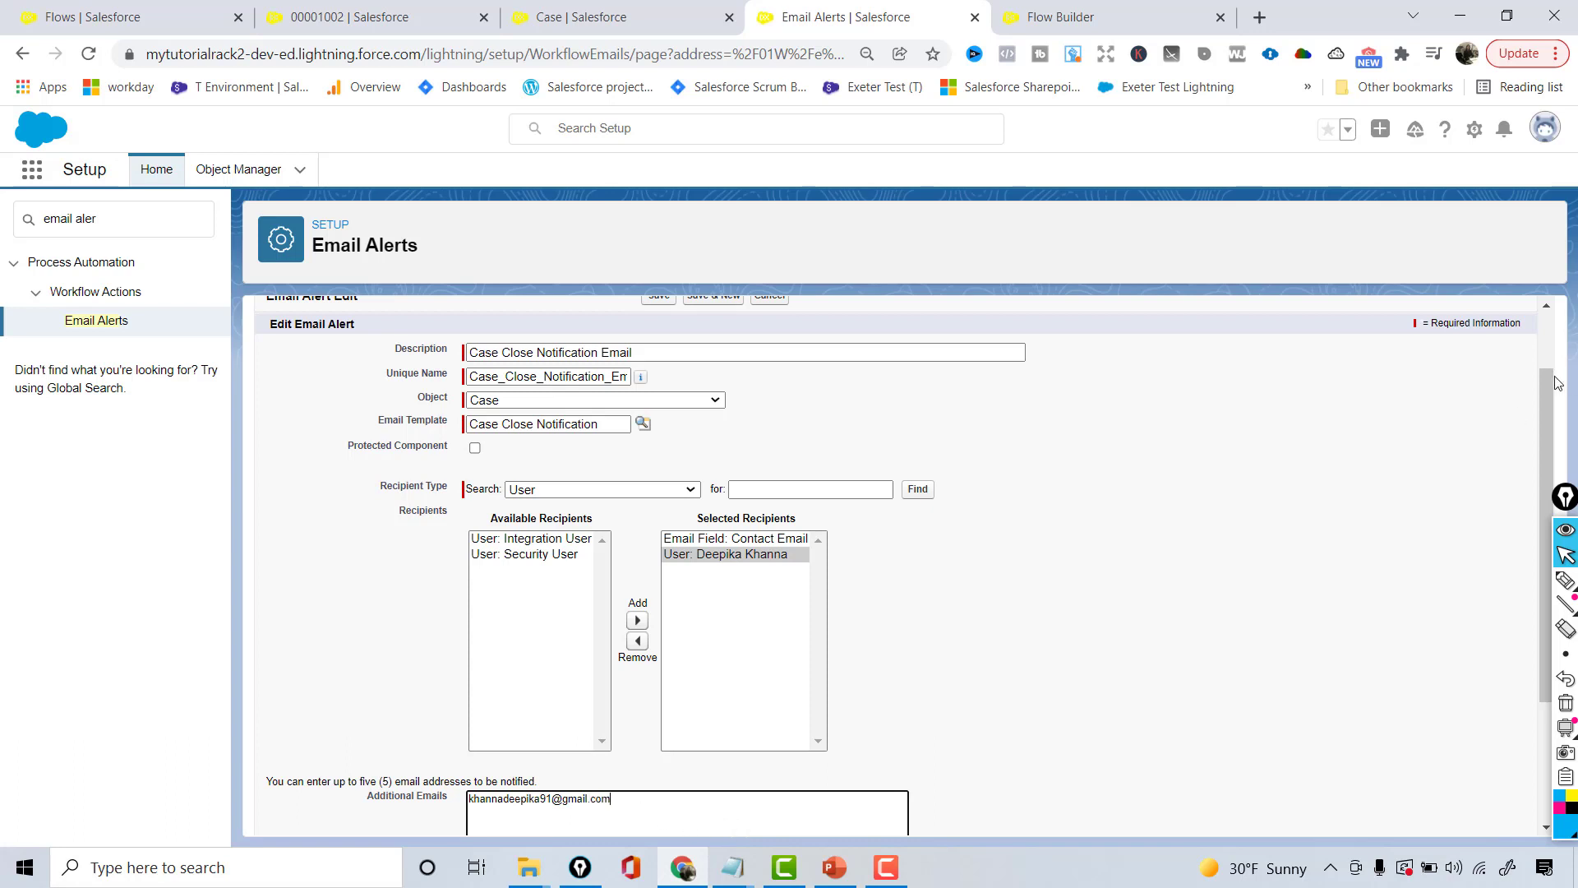
{"action": "scroll", "coordinate": [1539, 402], "scroll_direction": "down", "scroll_amount": 1}
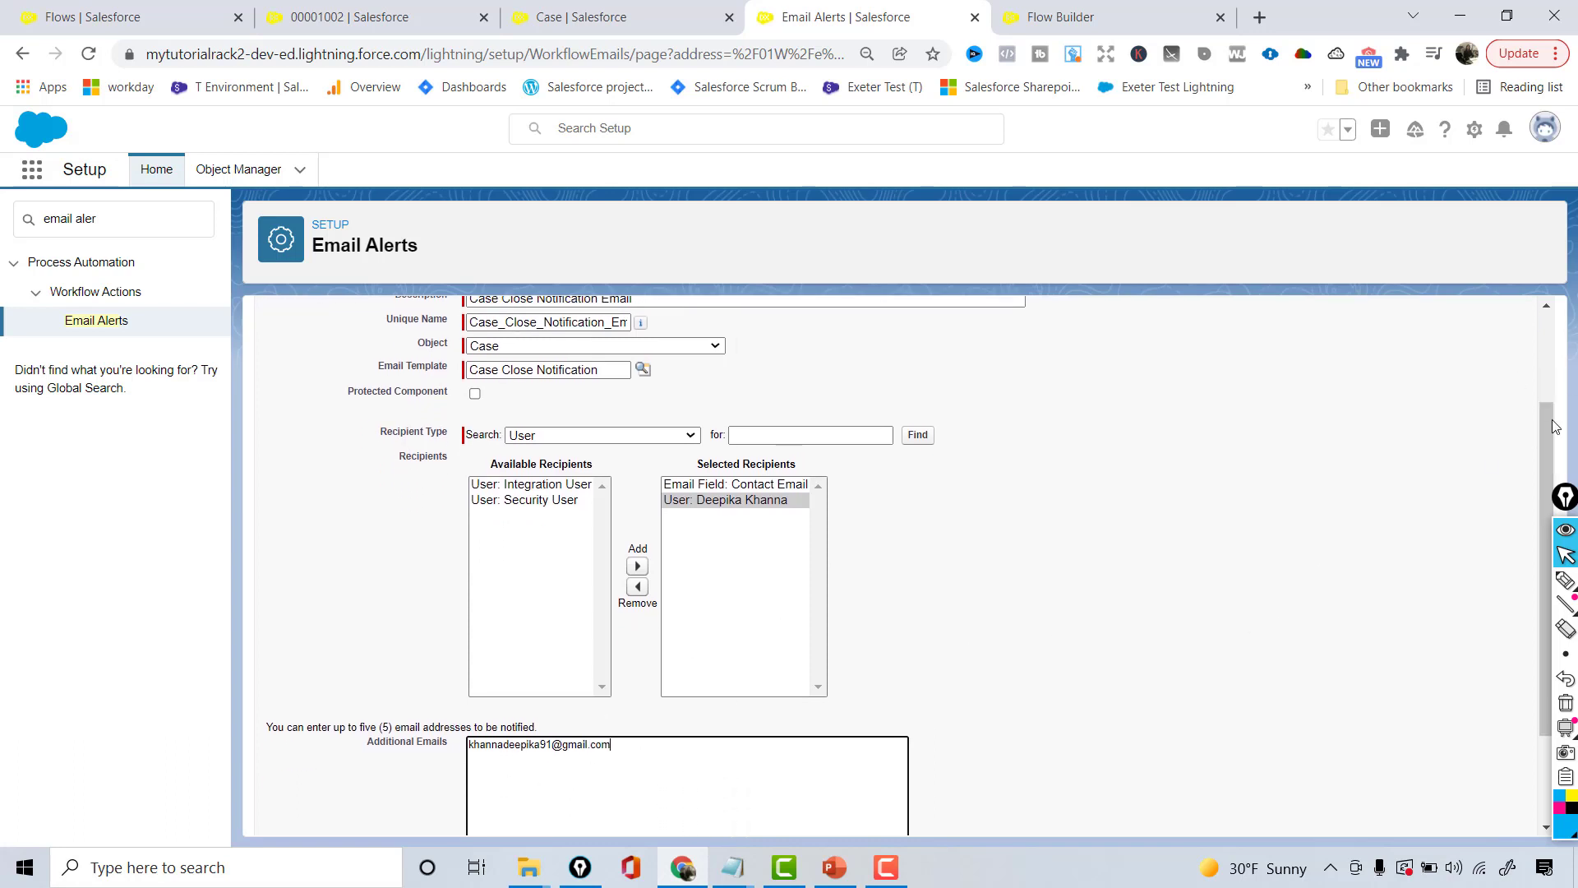
{"action": "scroll", "coordinate": [1545, 455], "scroll_direction": "down", "scroll_amount": 2}
{"action": "left_click", "coordinate": [659, 812]}
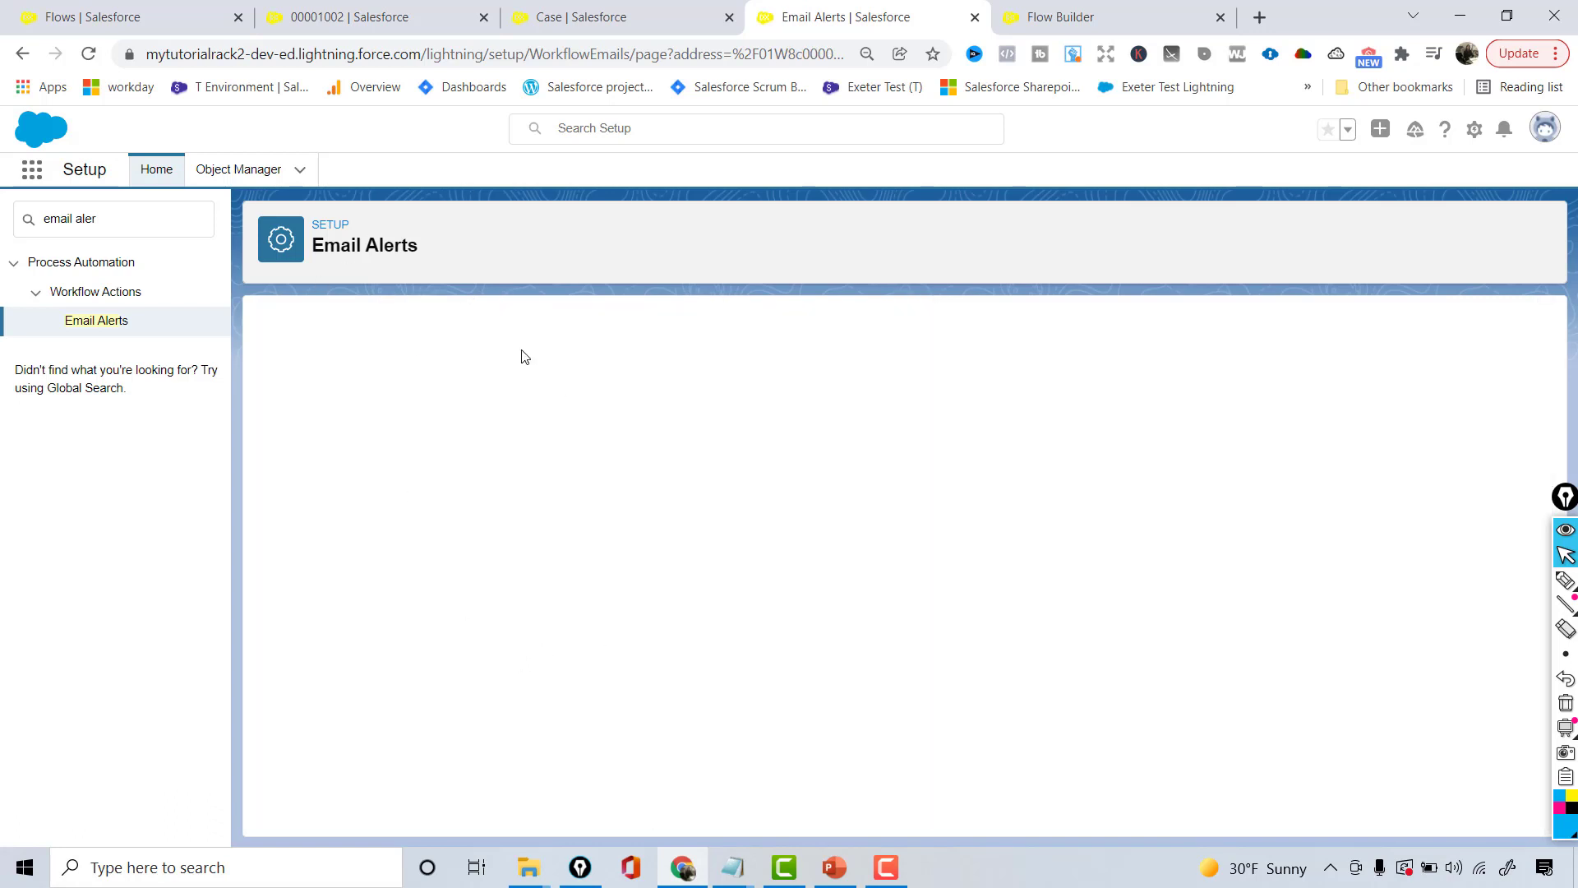
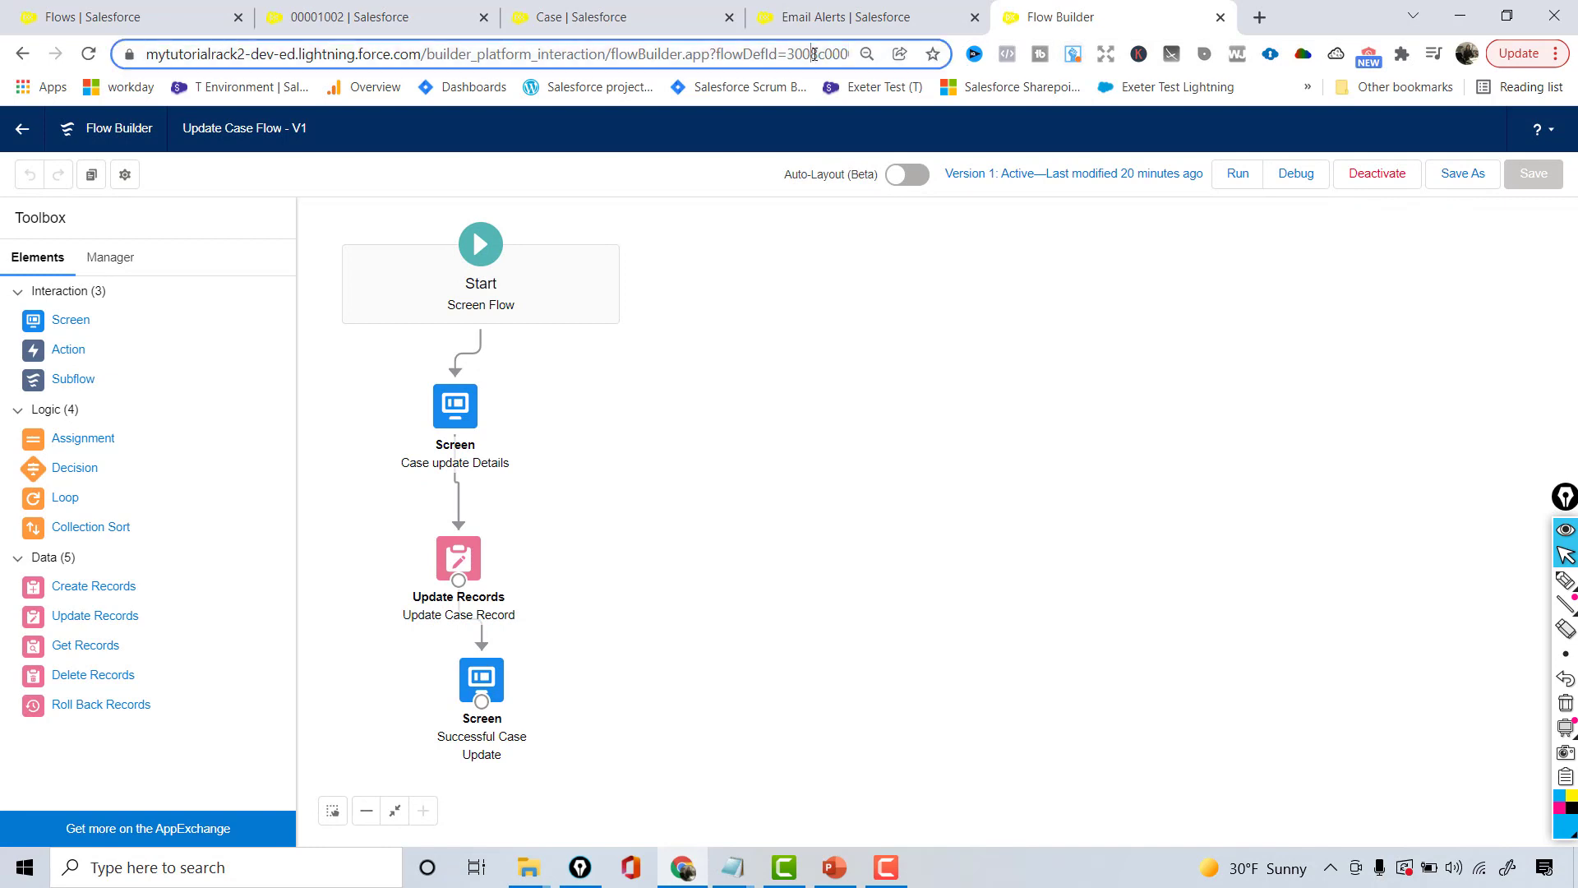
Reload Update Case Flow in Flow Builder and place a new Action element that uses the Case Close Notification Email alert.
{"action": "key", "text": "Return"}
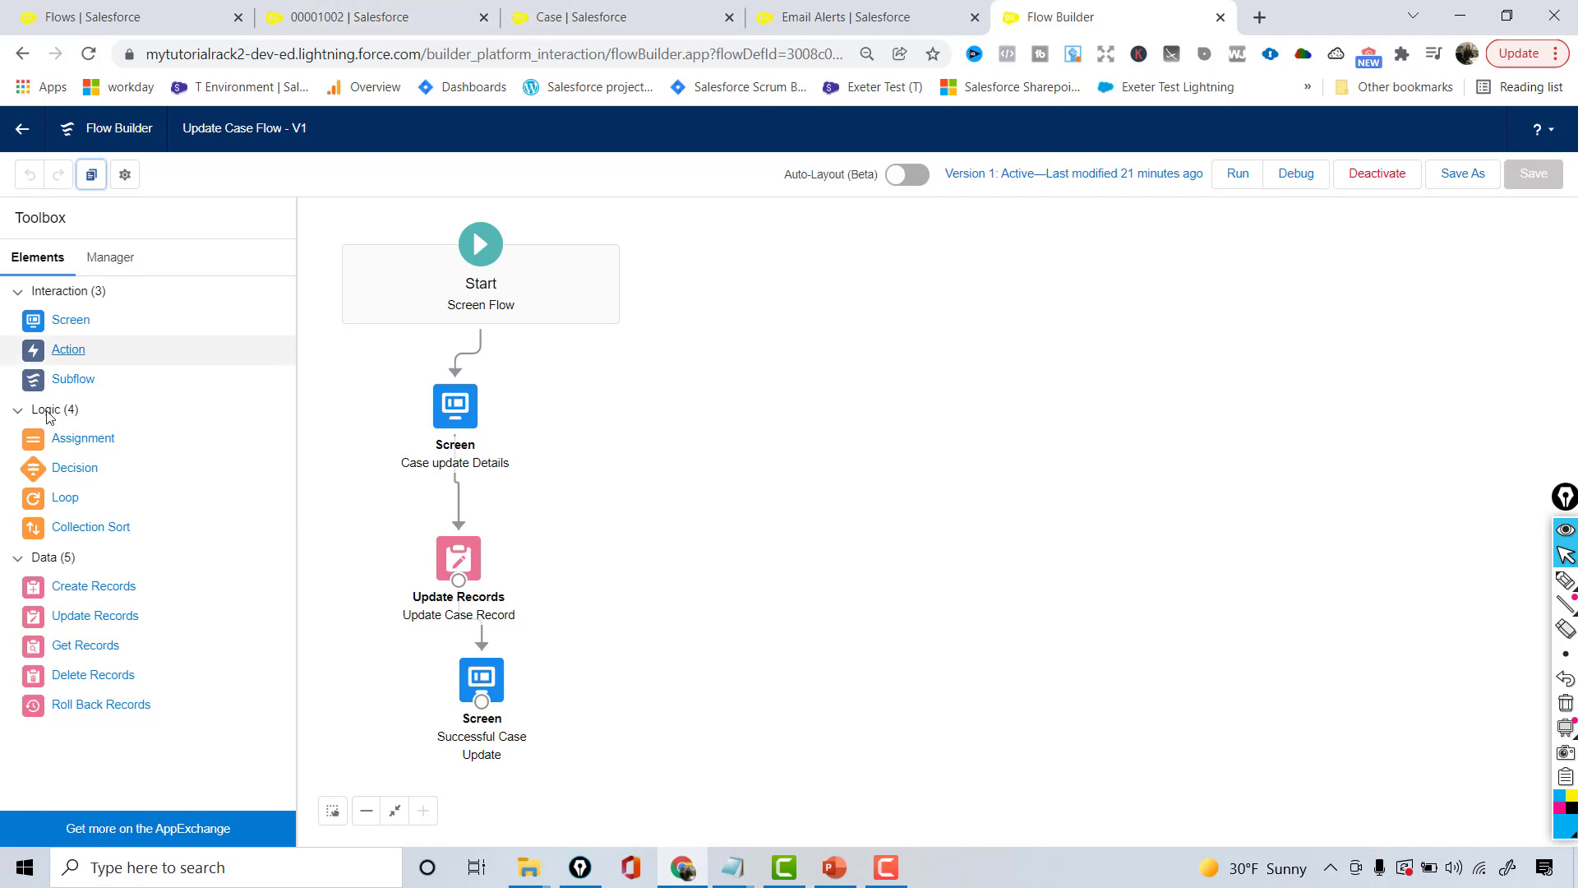
{"action": "left_click_drag", "start_coordinate": [39, 347], "coordinate": [626, 643]}
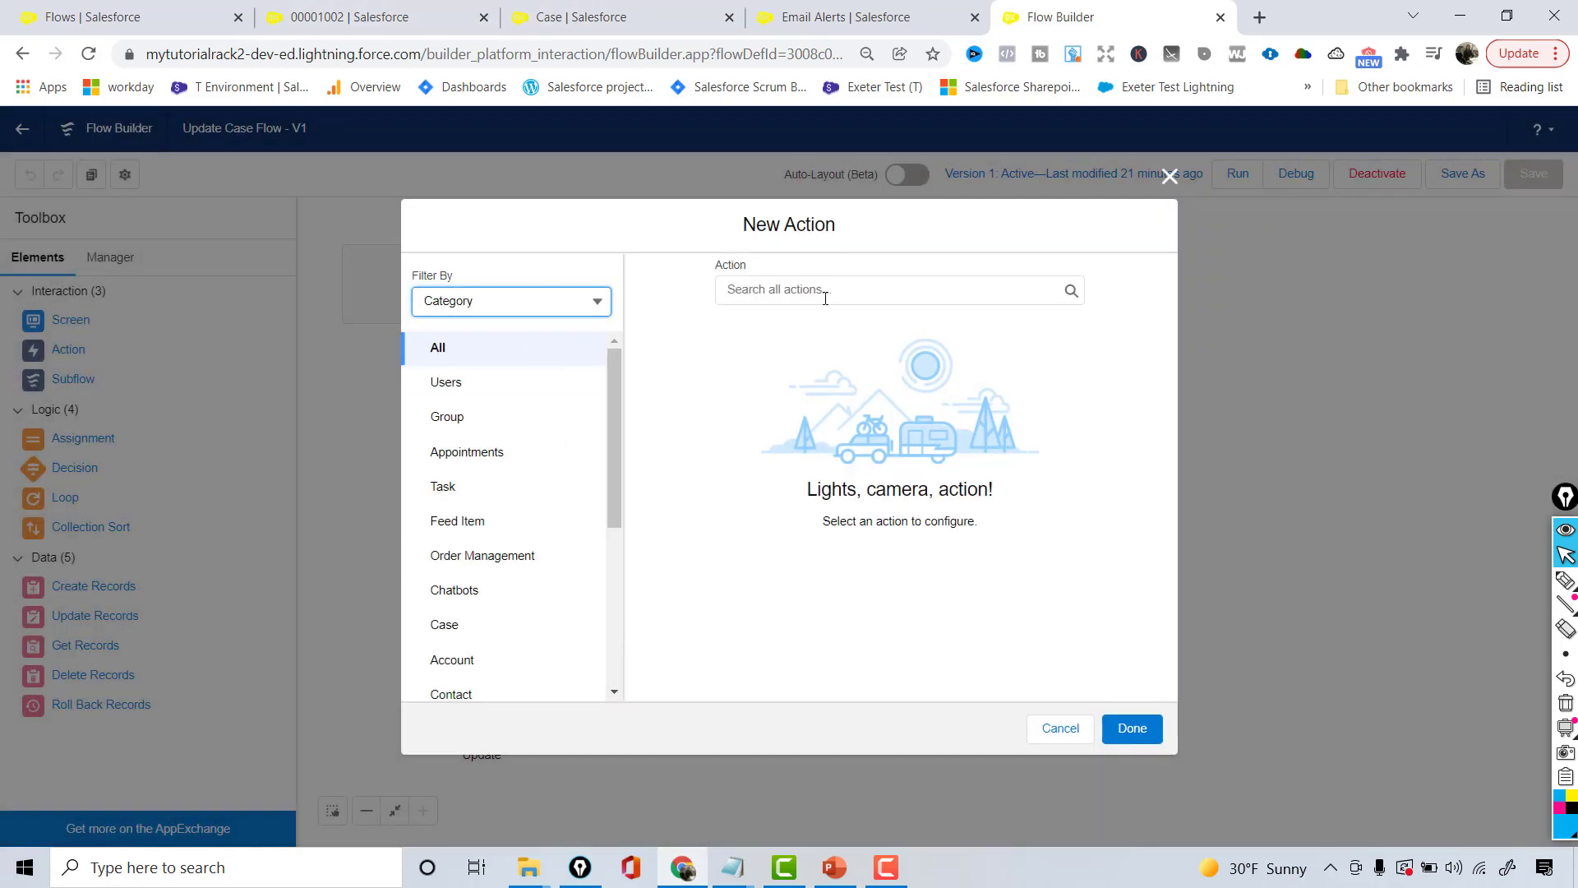
{"action": "left_click", "coordinate": [828, 291]}
{"action": "type", "text": "Ema"}
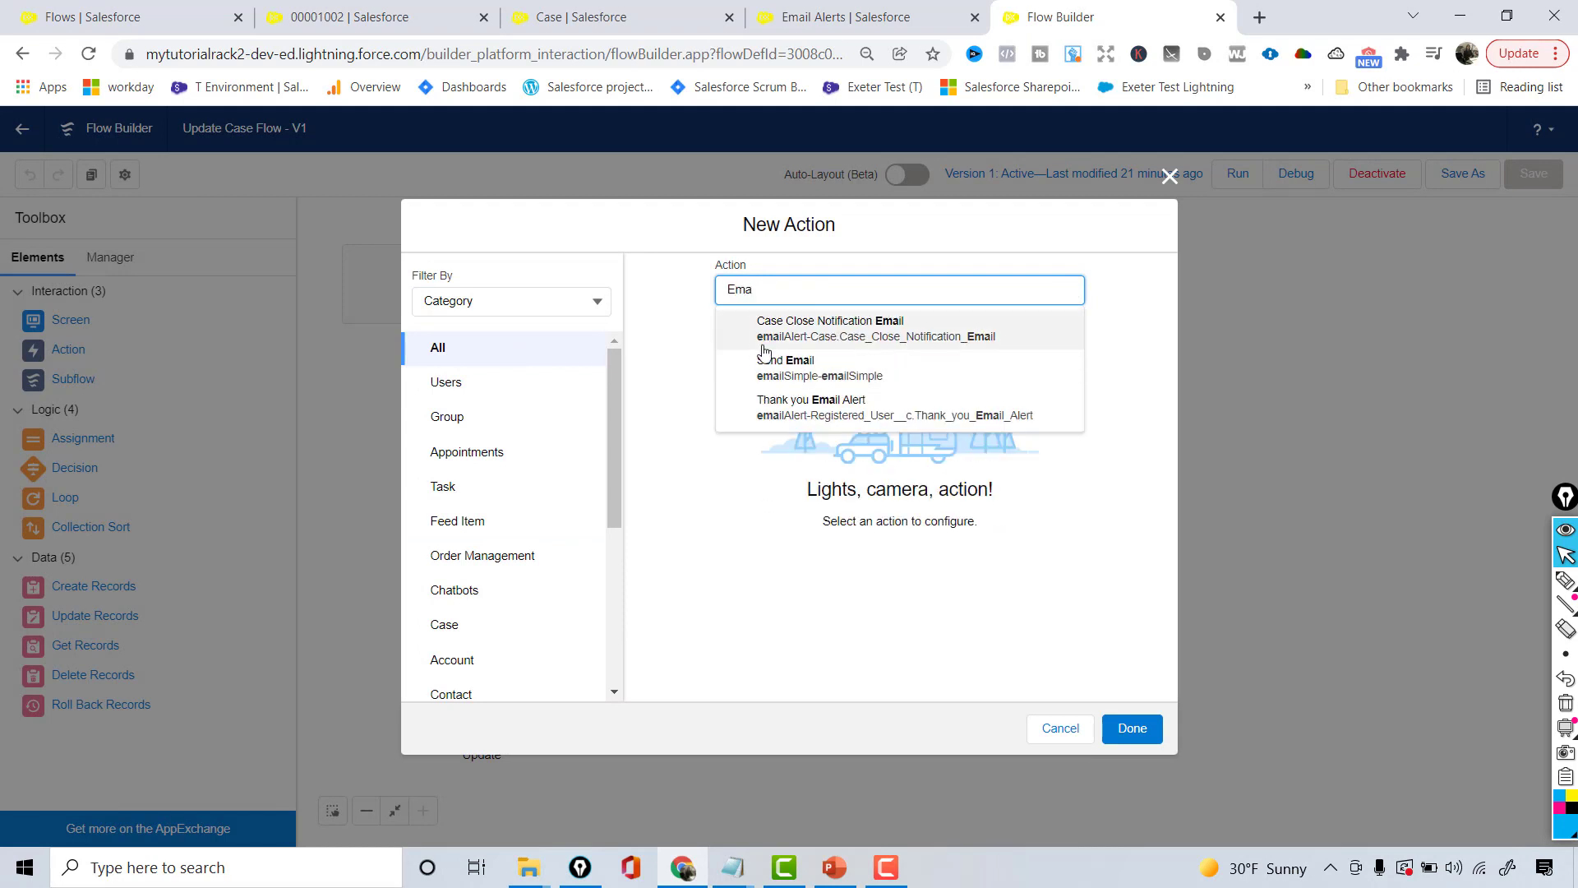
{"action": "left_click", "coordinate": [876, 329]}
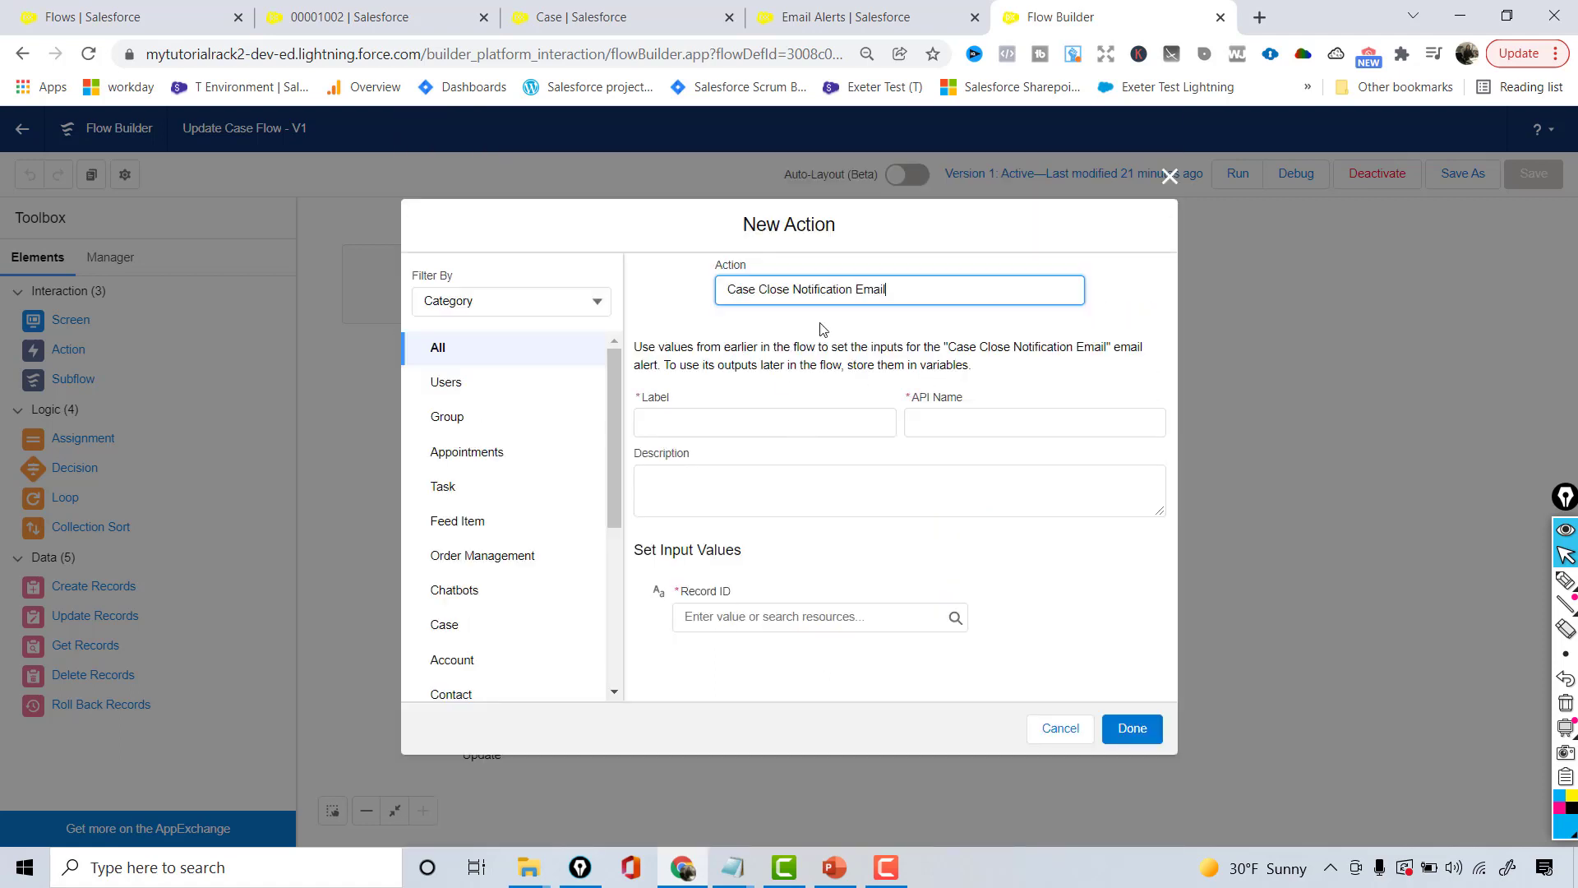
Label the new email alert action "Case Close Email" with the API name Case_Close_Email.
{"action": "left_click", "coordinate": [721, 420]}
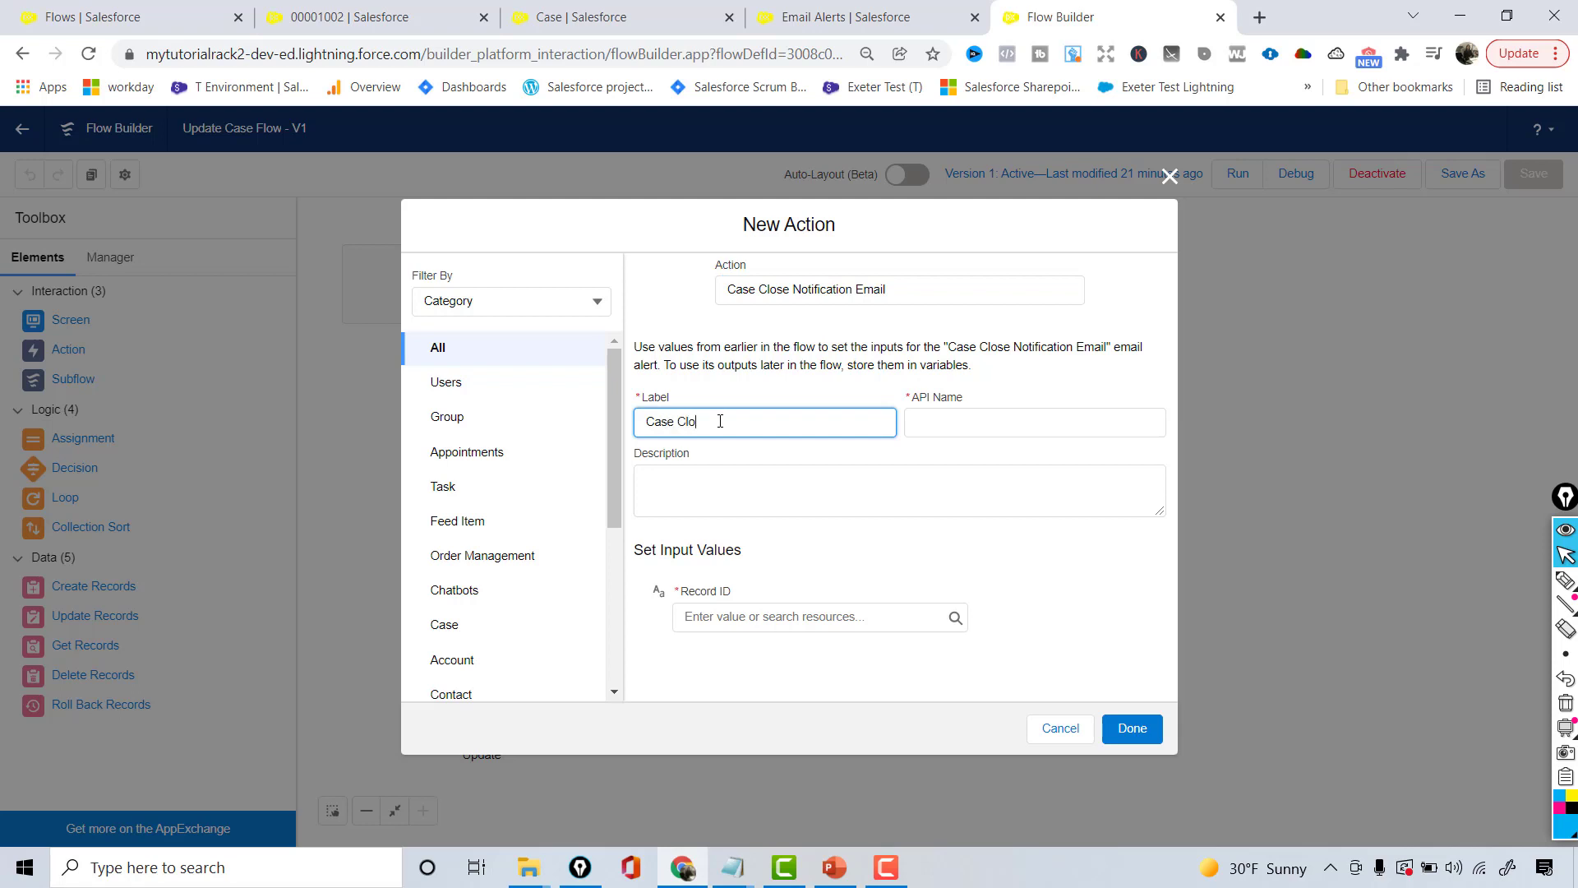
{"action": "type", "text": "Case Close Email"}
{"action": "key", "text": "Tab"}
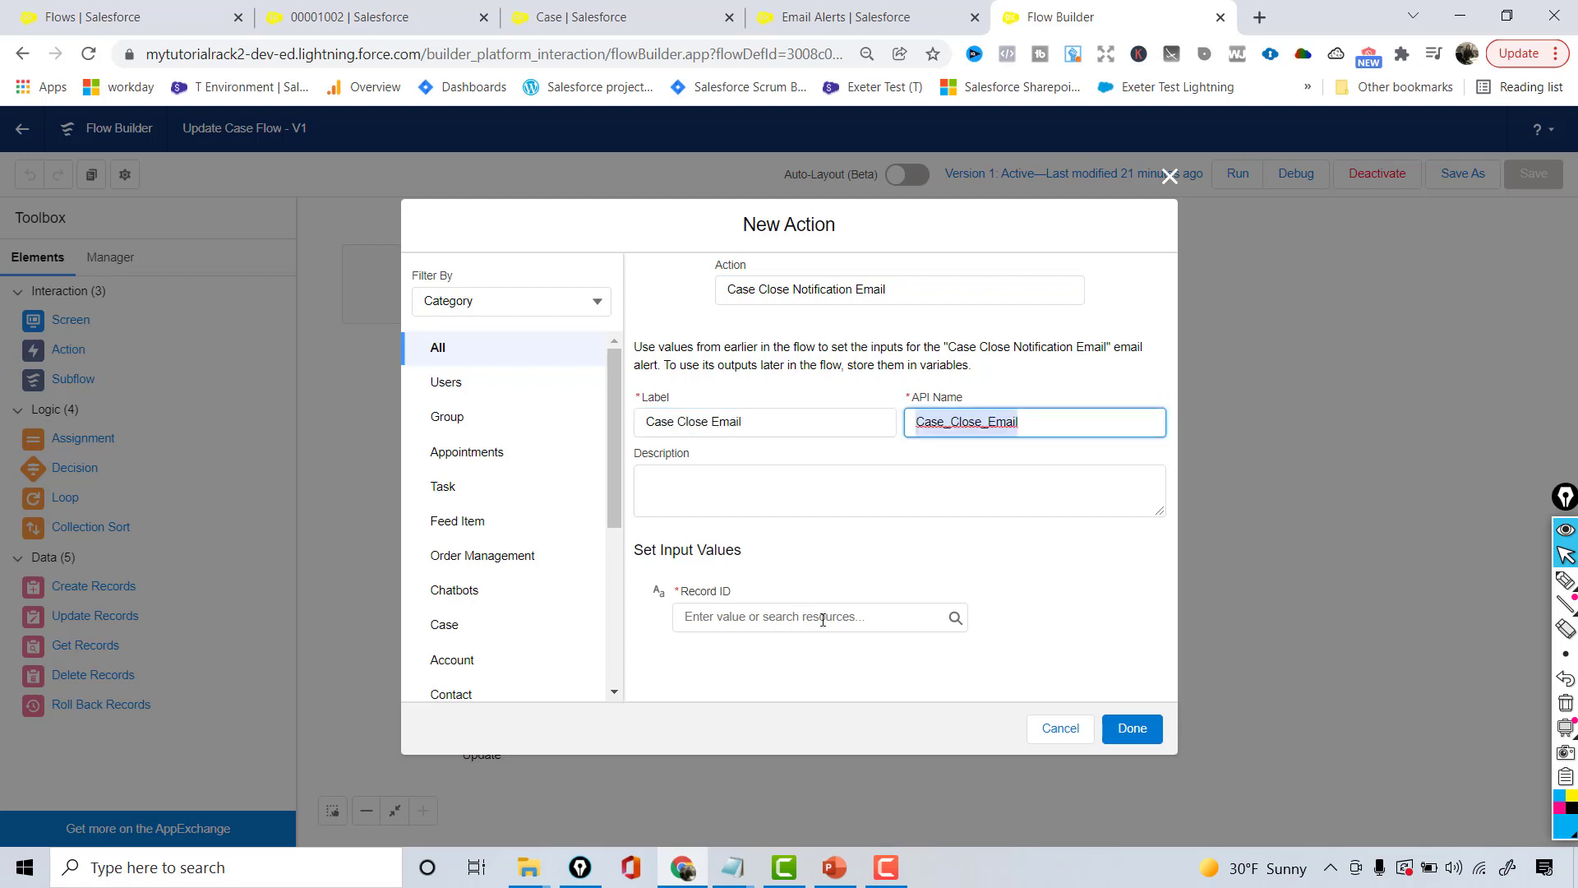
Set the action's Record ID input to the CaseIdVar variable and finish the action.
{"action": "left_click_drag", "start_coordinate": [638, 551], "coordinate": [749, 562]}
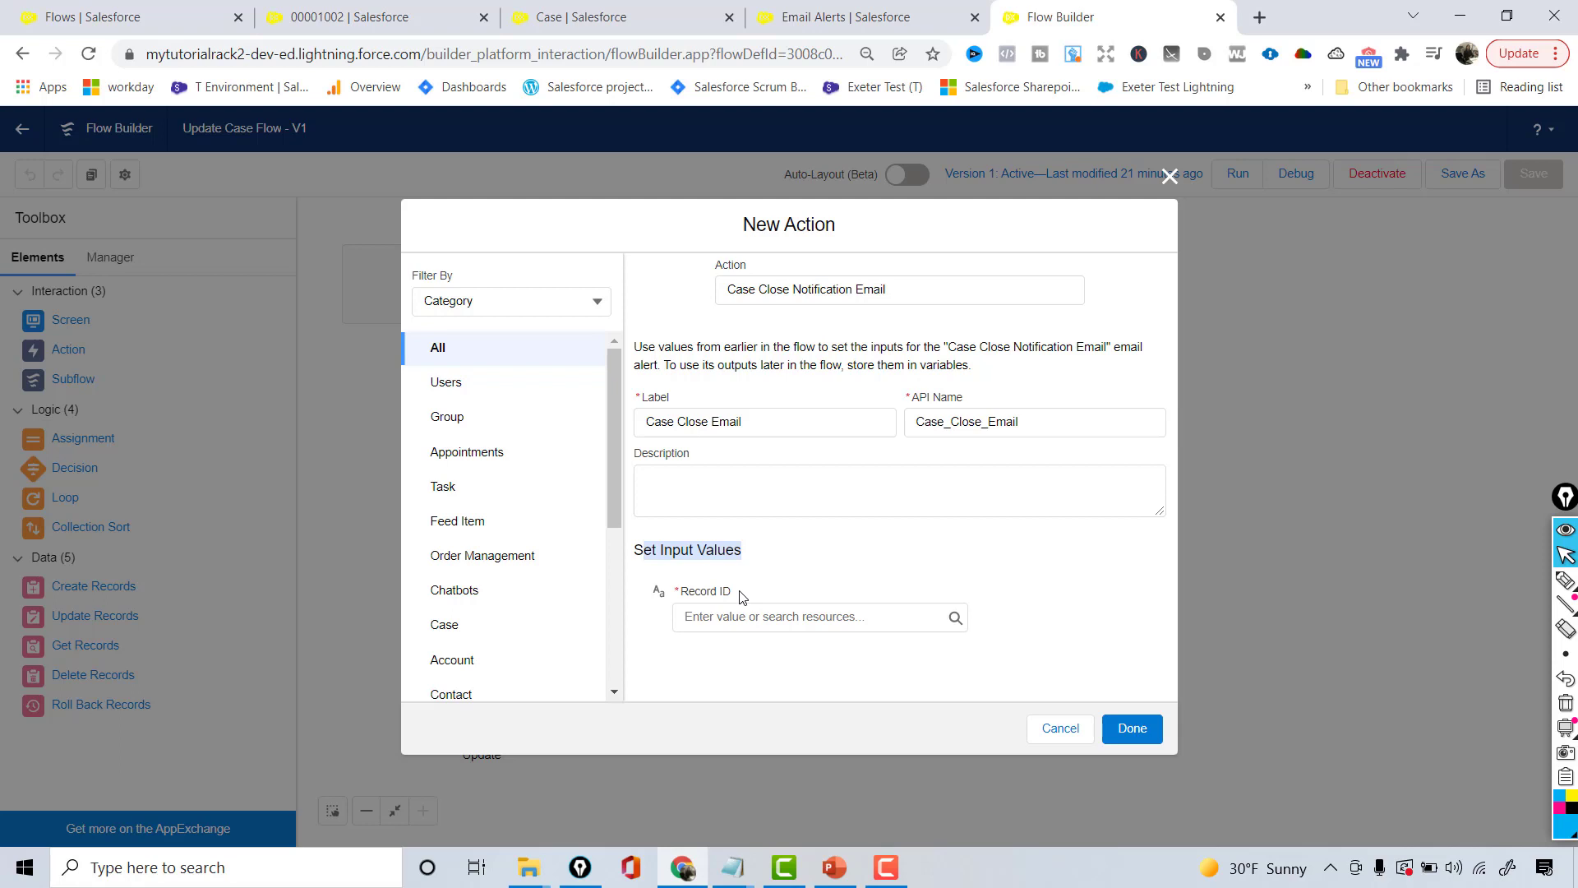
{"action": "left_click", "coordinate": [724, 613]}
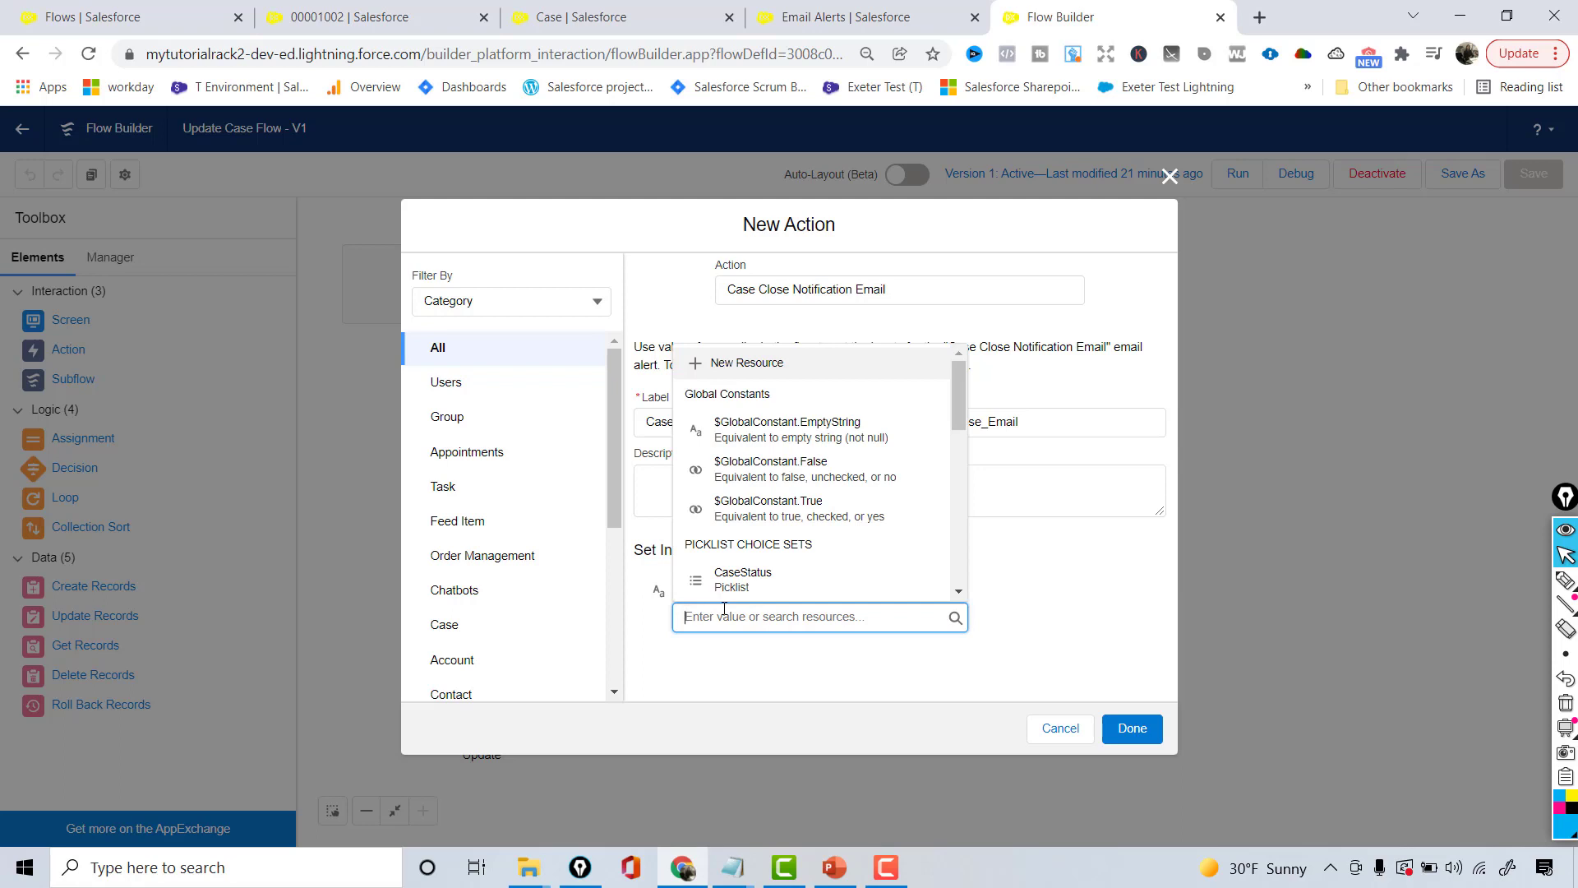
{"action": "left_click_drag", "start_coordinate": [959, 393], "coordinate": [964, 490]}
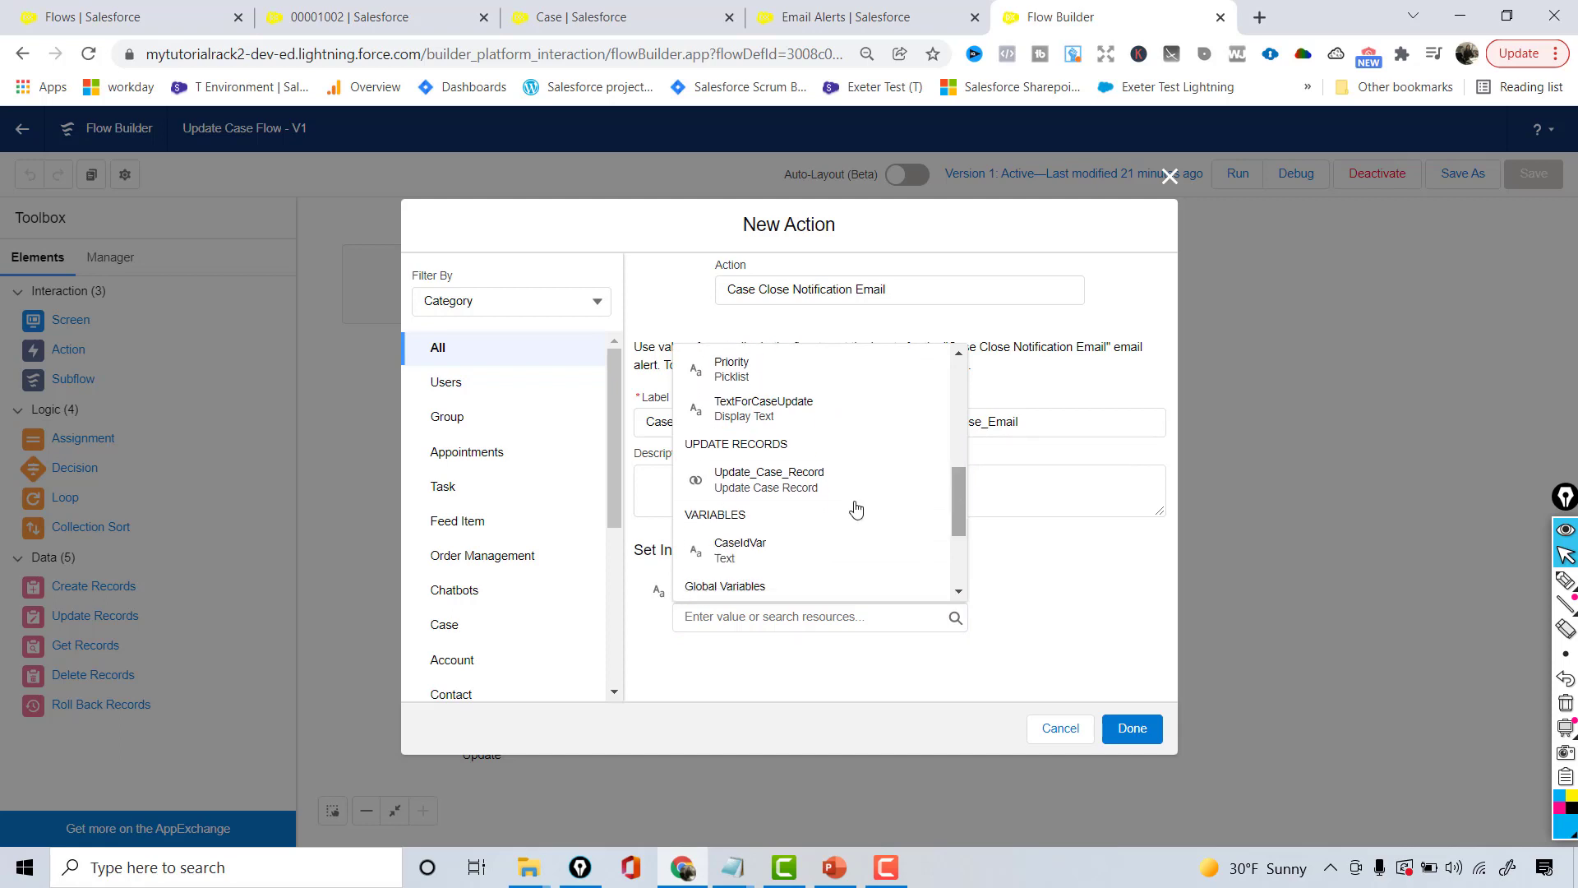
{"action": "left_click", "coordinate": [733, 550]}
{"action": "left_click_drag", "start_coordinate": [753, 617], "coordinate": [678, 626]}
{"action": "left_click", "coordinate": [829, 571]}
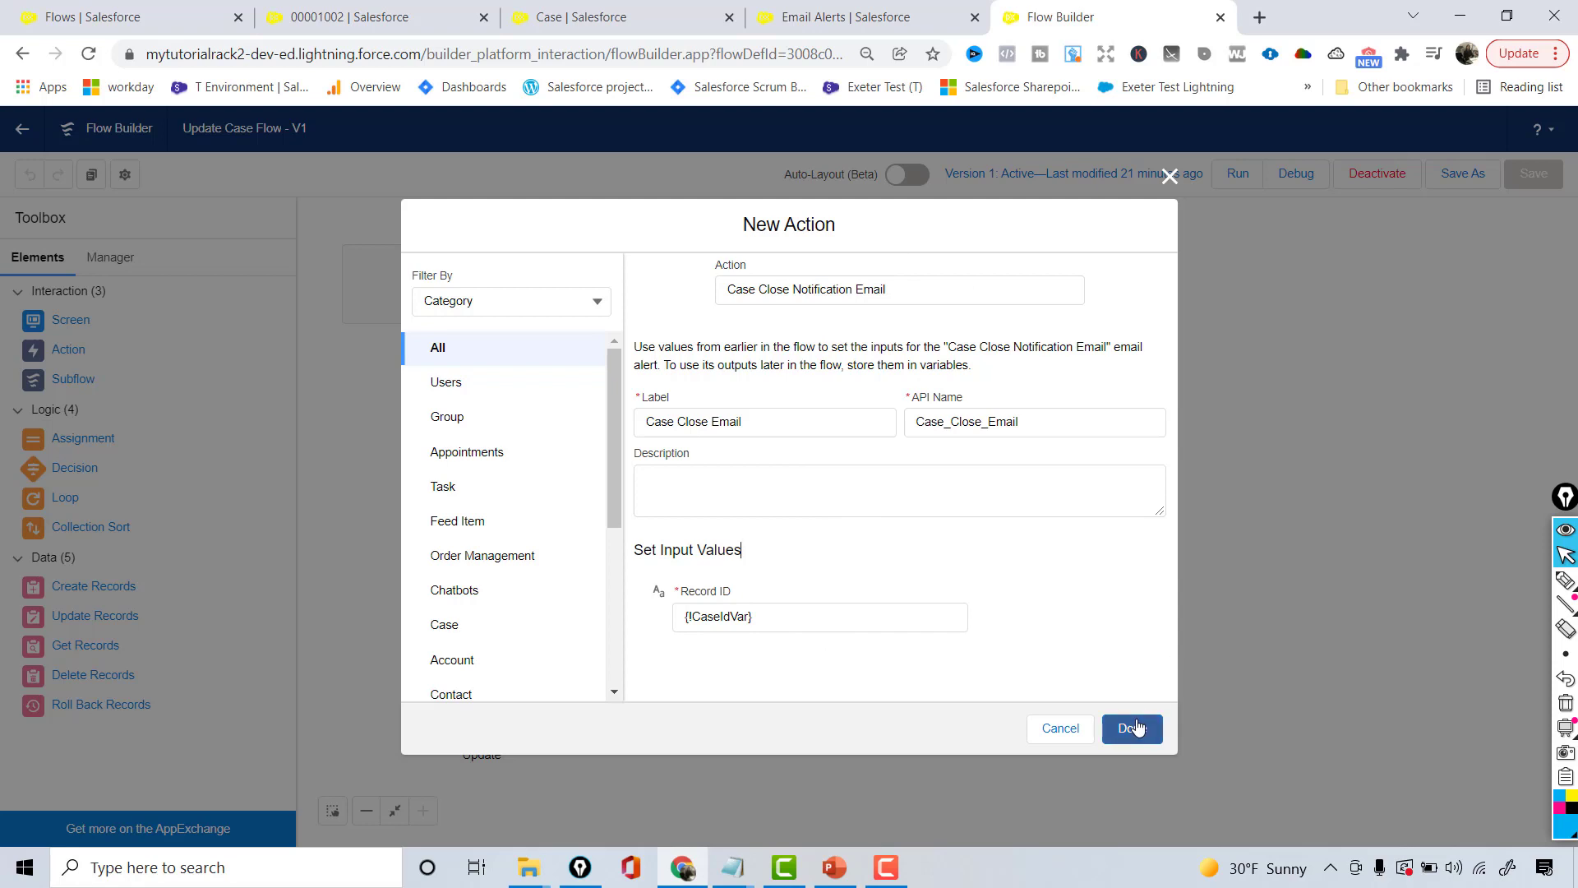
{"action": "left_click", "coordinate": [1137, 726]}
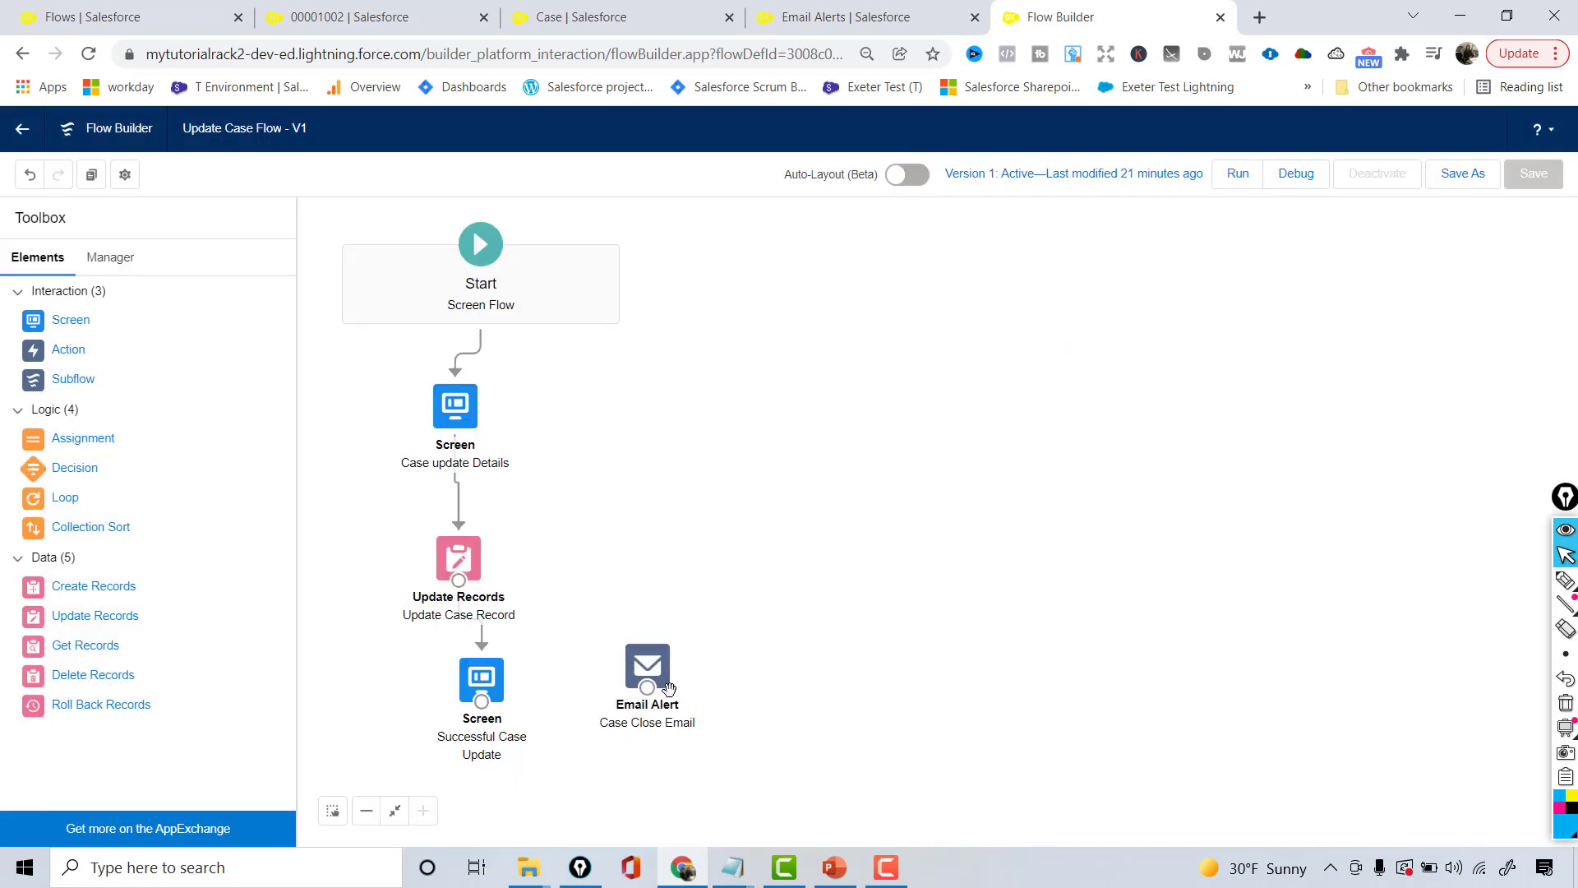
Move the Case Close Email alert further from the Successful Case Update screen and add a Decision labelled "Case Closed?" between them.
{"action": "left_click_drag", "start_coordinate": [668, 689], "coordinate": [794, 718]}
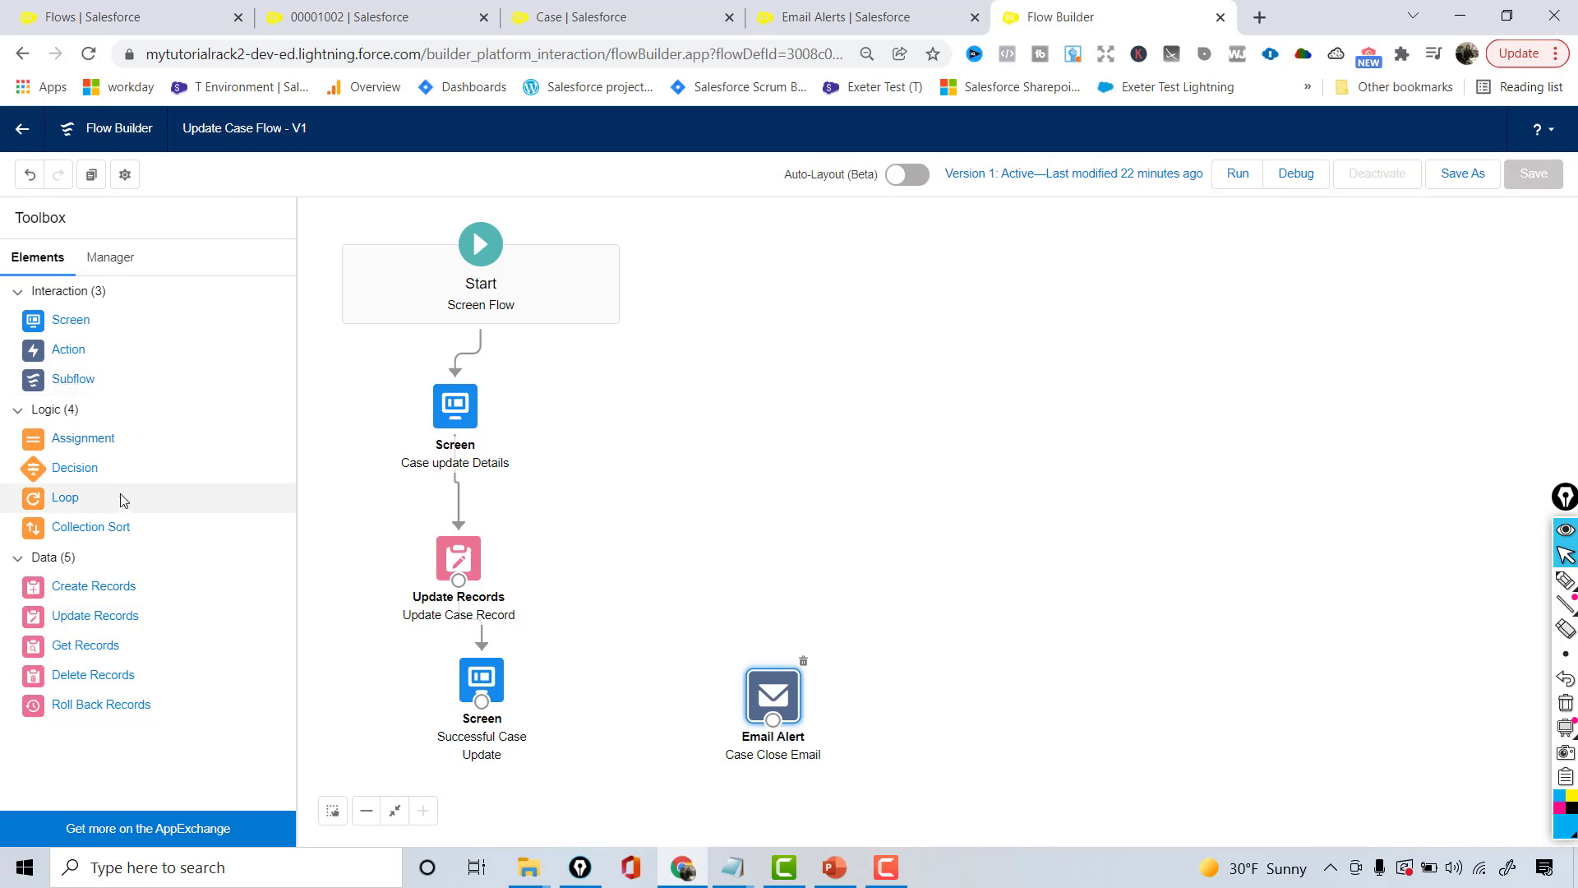
{"action": "left_click_drag", "start_coordinate": [77, 466], "coordinate": [589, 676]}
{"action": "type", "text": "Case Closed"}
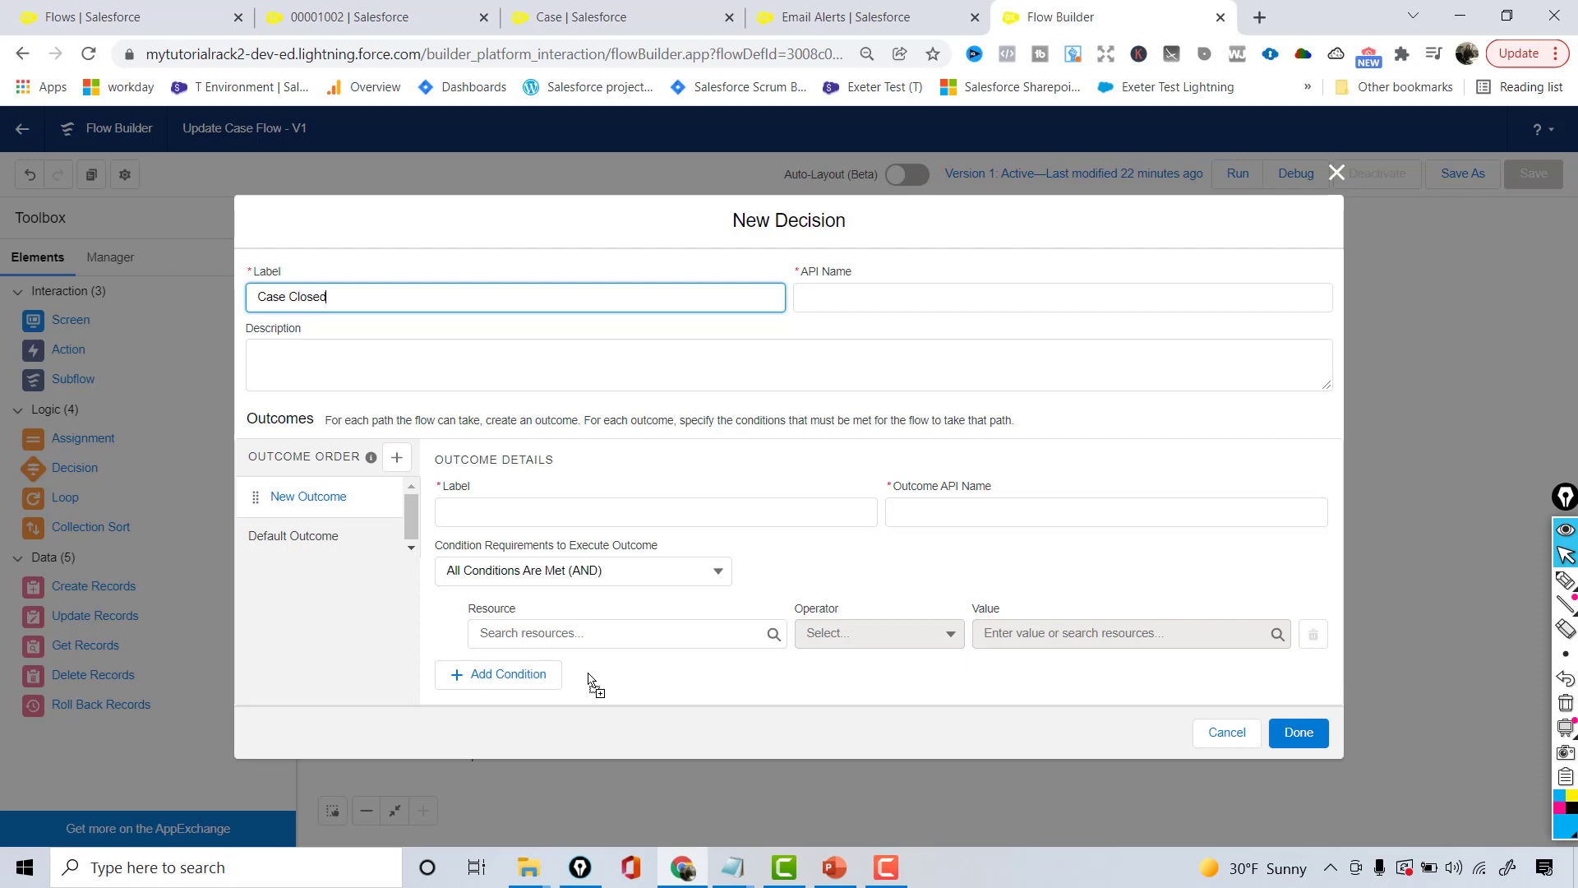
{"action": "key", "text": "Tab"}
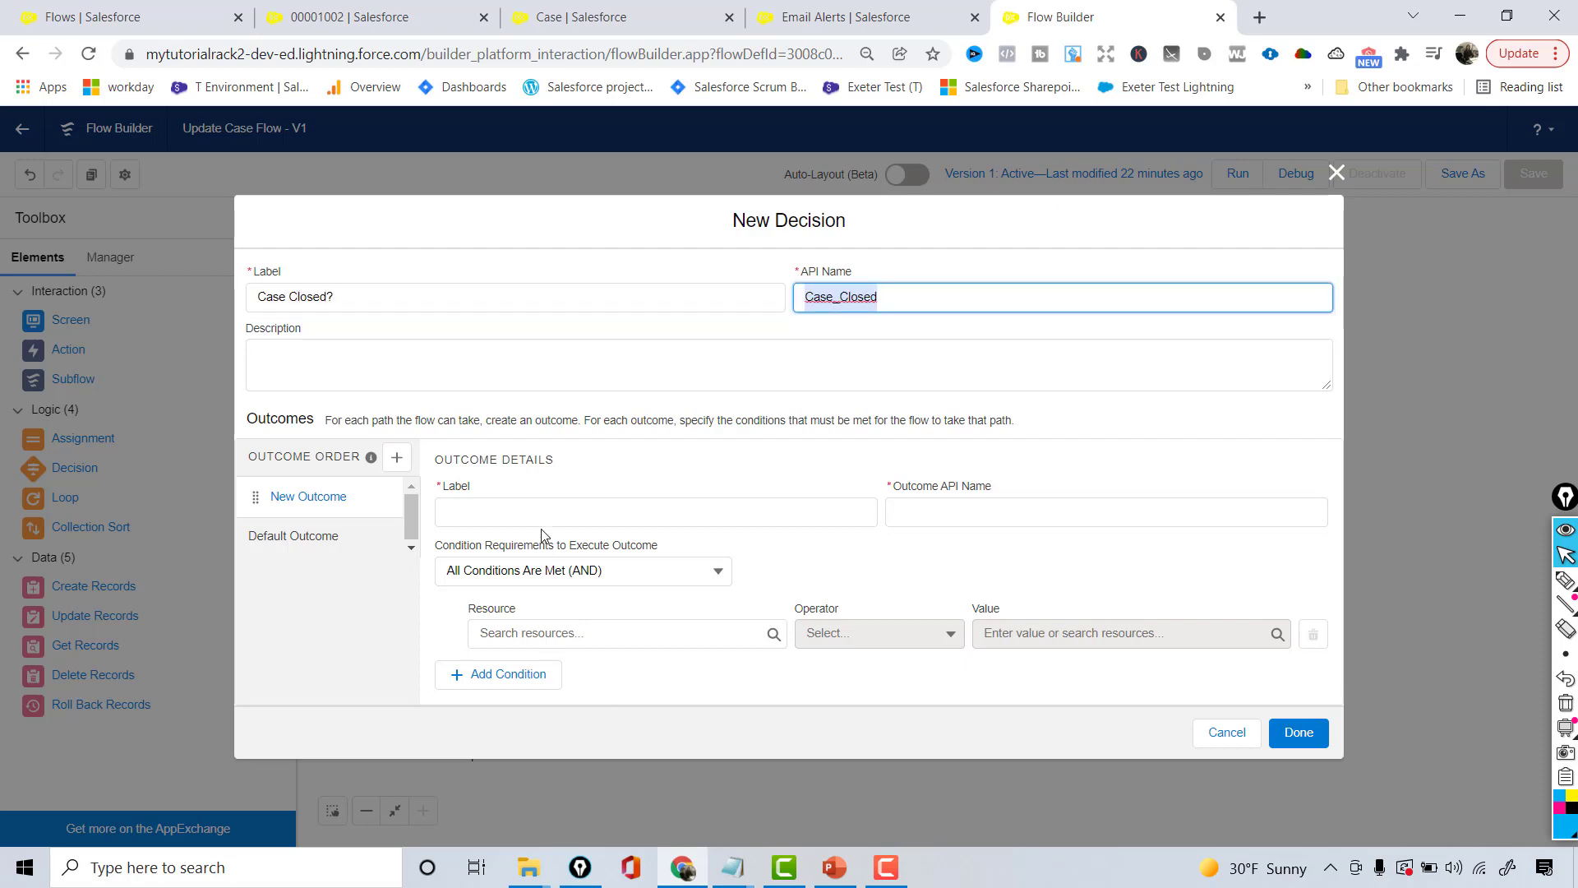
Label the decision's outcome "Case Closed" and set its API name to Case_Closed1.
{"action": "left_click", "coordinate": [535, 519]}
{"action": "type", "text": "Case Clo"}
{"action": "key", "text": "Tab"}
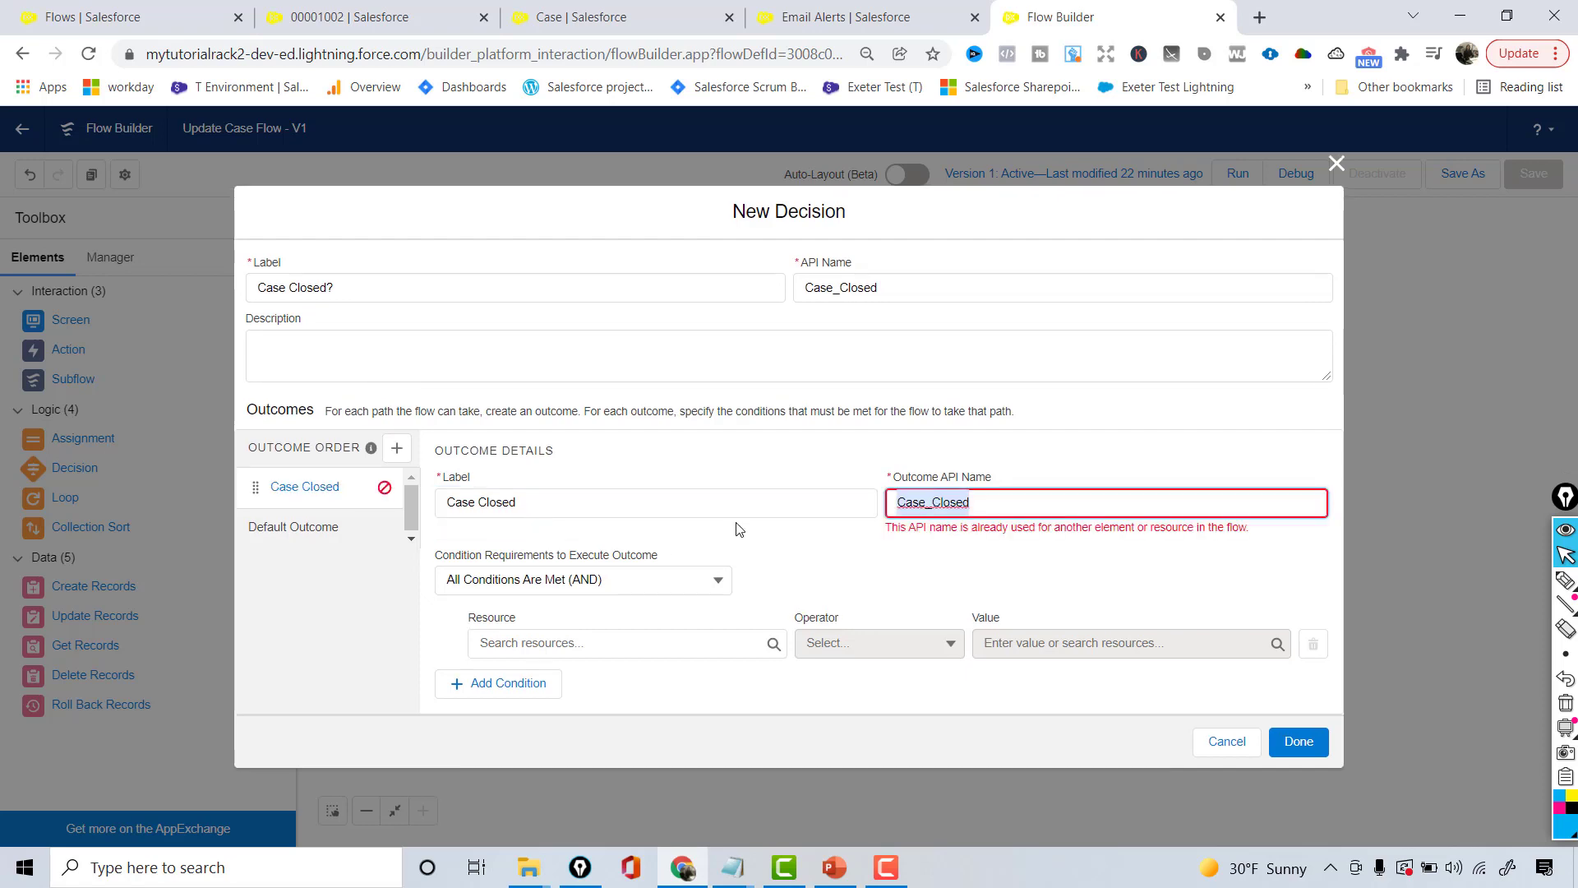
{"action": "left_click", "coordinate": [996, 501]}
{"action": "type", "text": "1"}
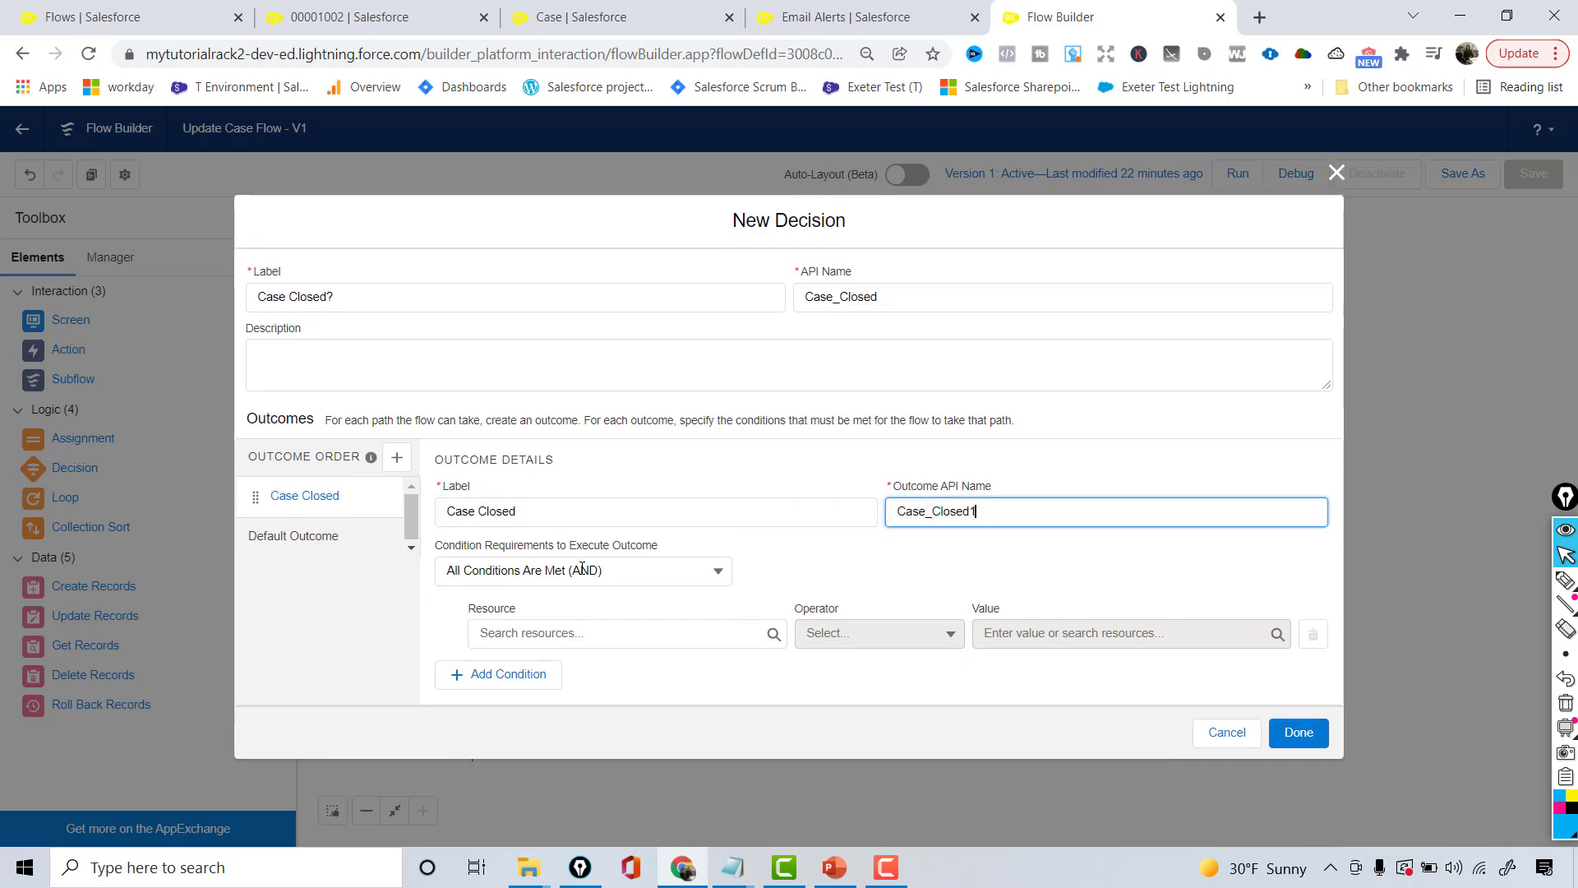
Set the outcome's condition to Case_Status Equals Closed and finish the decision.
{"action": "left_click", "coordinate": [511, 633]}
{"action": "type", "text": "Sta"}
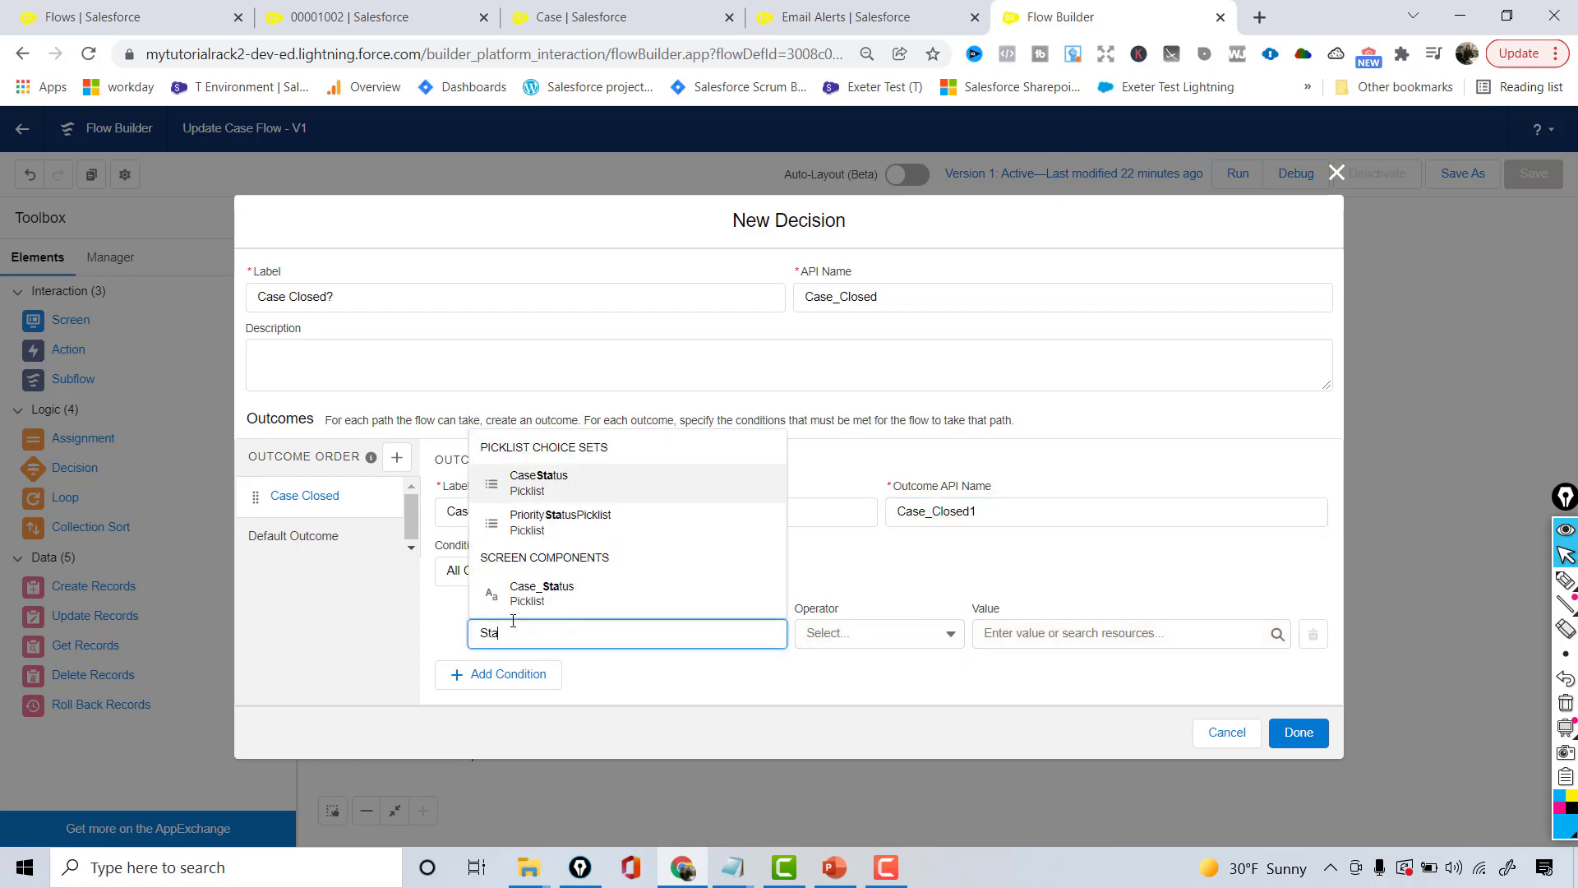
{"action": "left_click", "coordinate": [531, 594]}
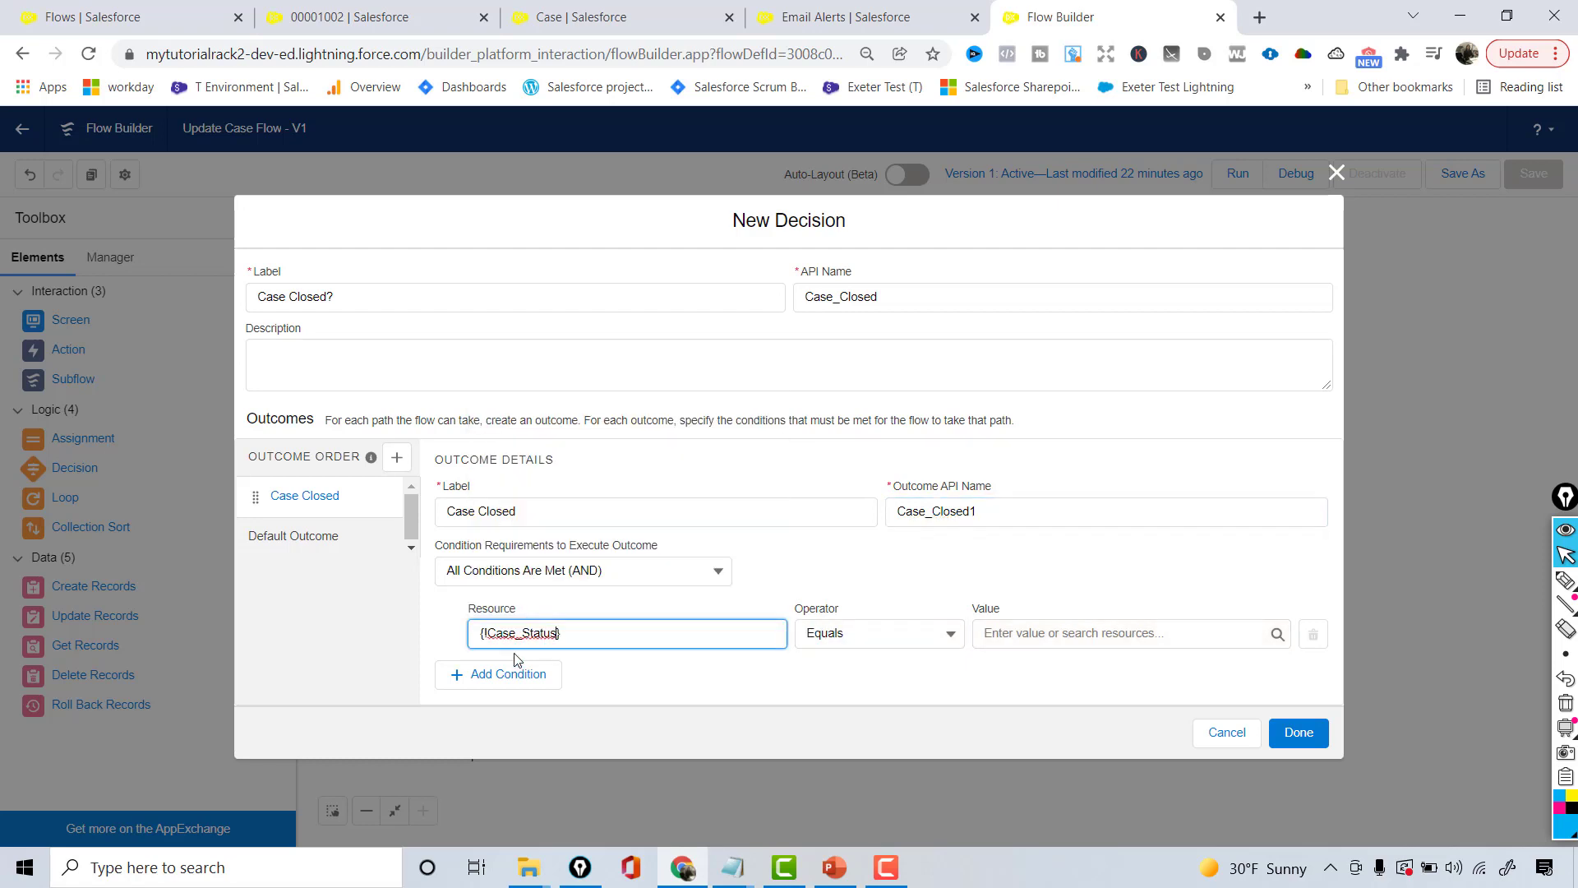
{"action": "left_click", "coordinate": [1011, 638]}
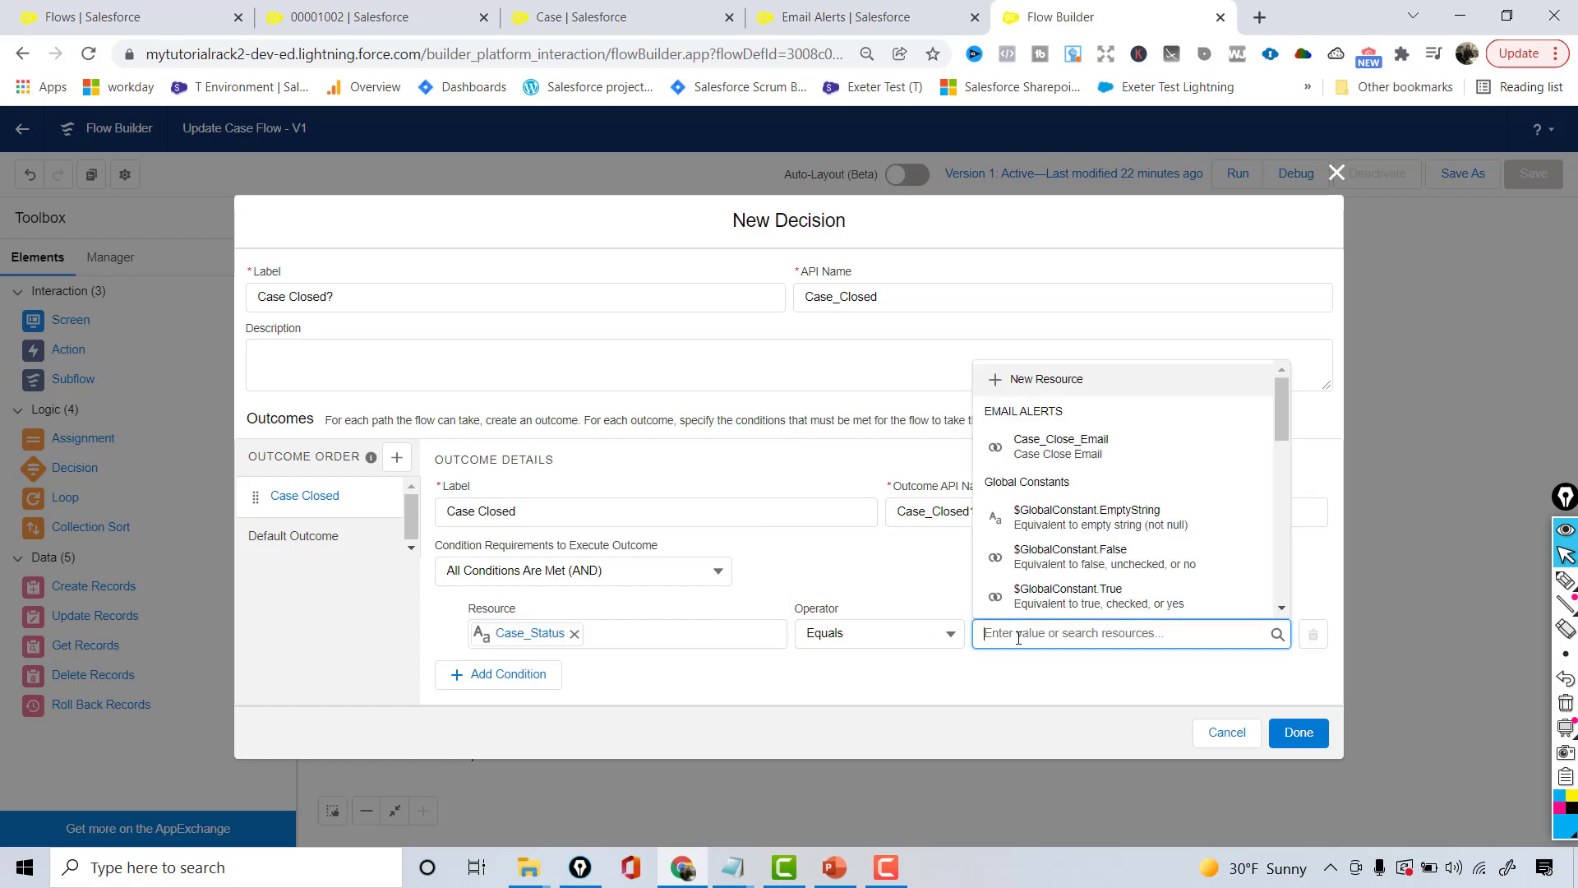
{"action": "type", "text": "S"}
{"action": "key", "text": "BackSpace"}
{"action": "type", "text": "Closed"}
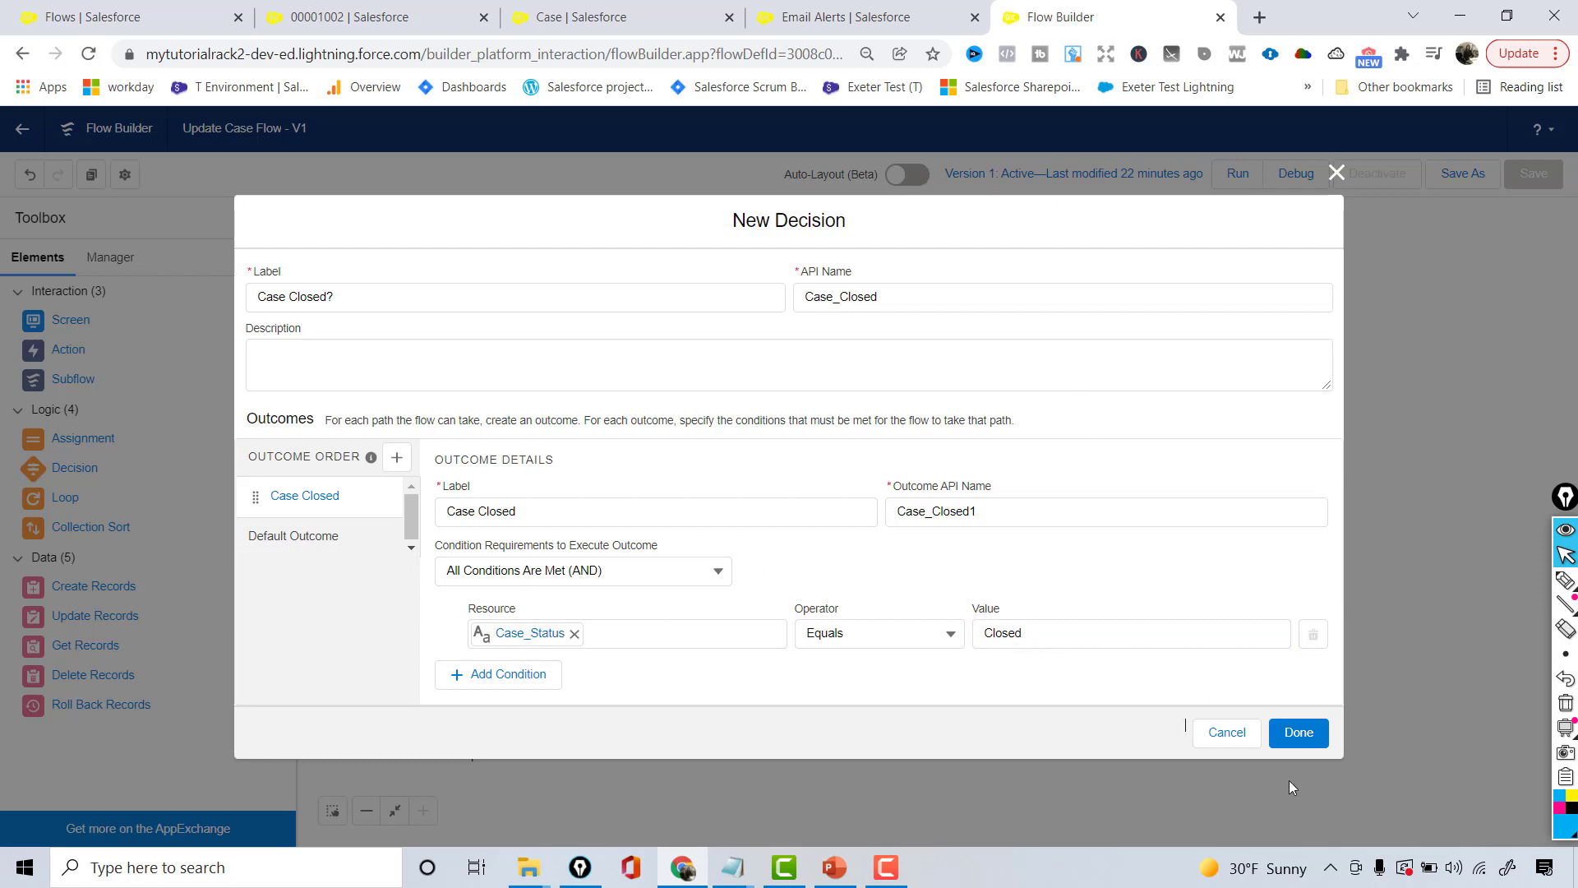
{"action": "left_click", "coordinate": [1299, 734]}
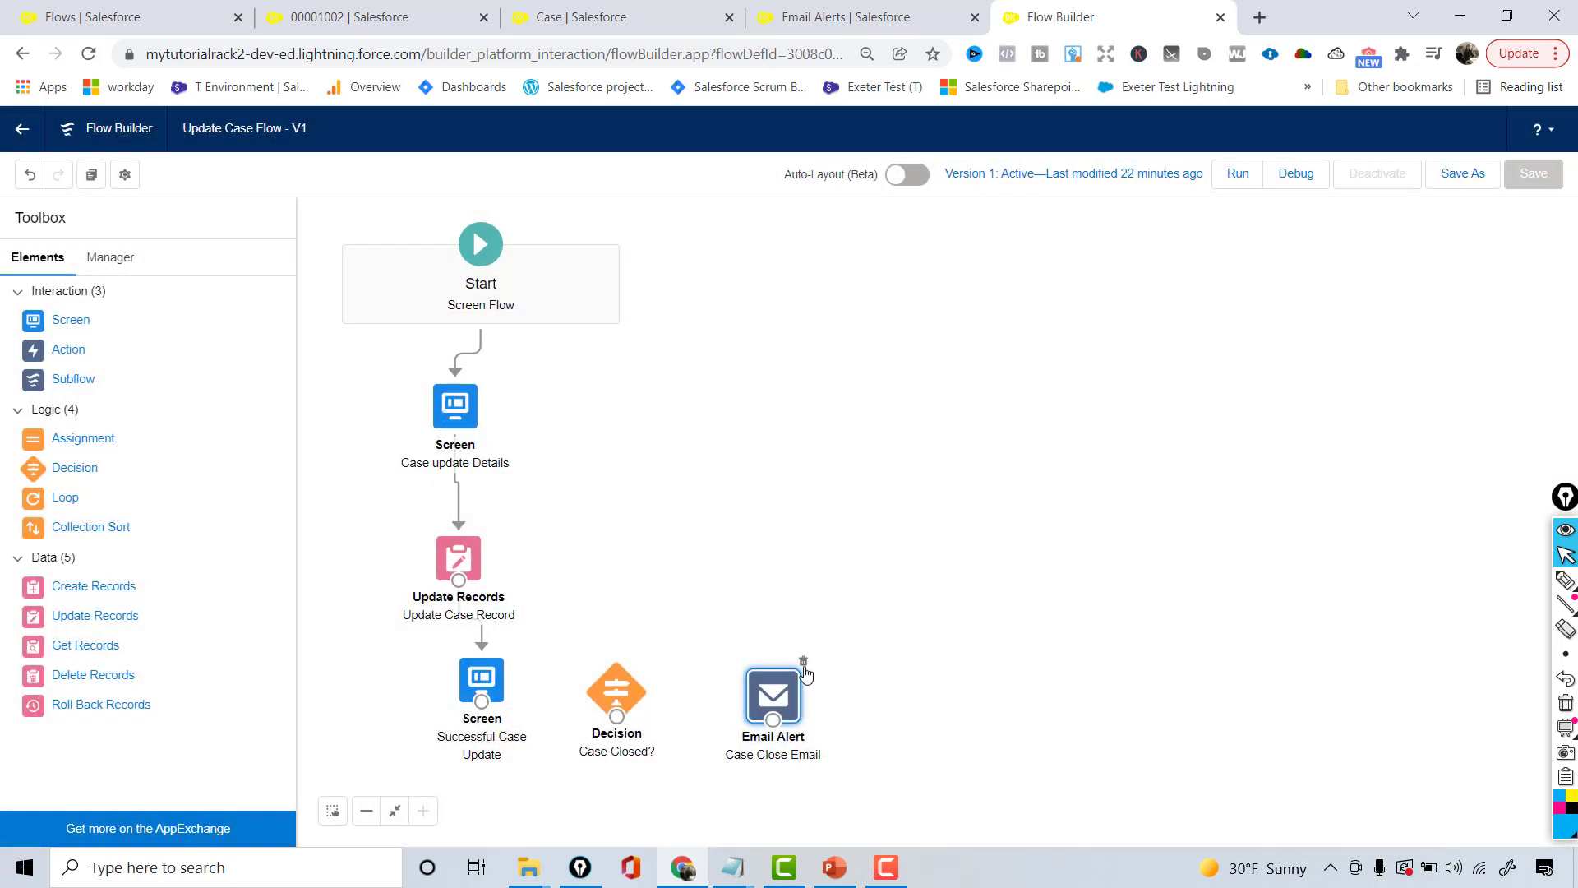
Connect the Successful Case Update screen to the Case Closed? decision and review the decision's outcomes.
{"action": "left_click_drag", "start_coordinate": [482, 701], "coordinate": [609, 708]}
{"action": "double_click", "coordinate": [608, 709]}
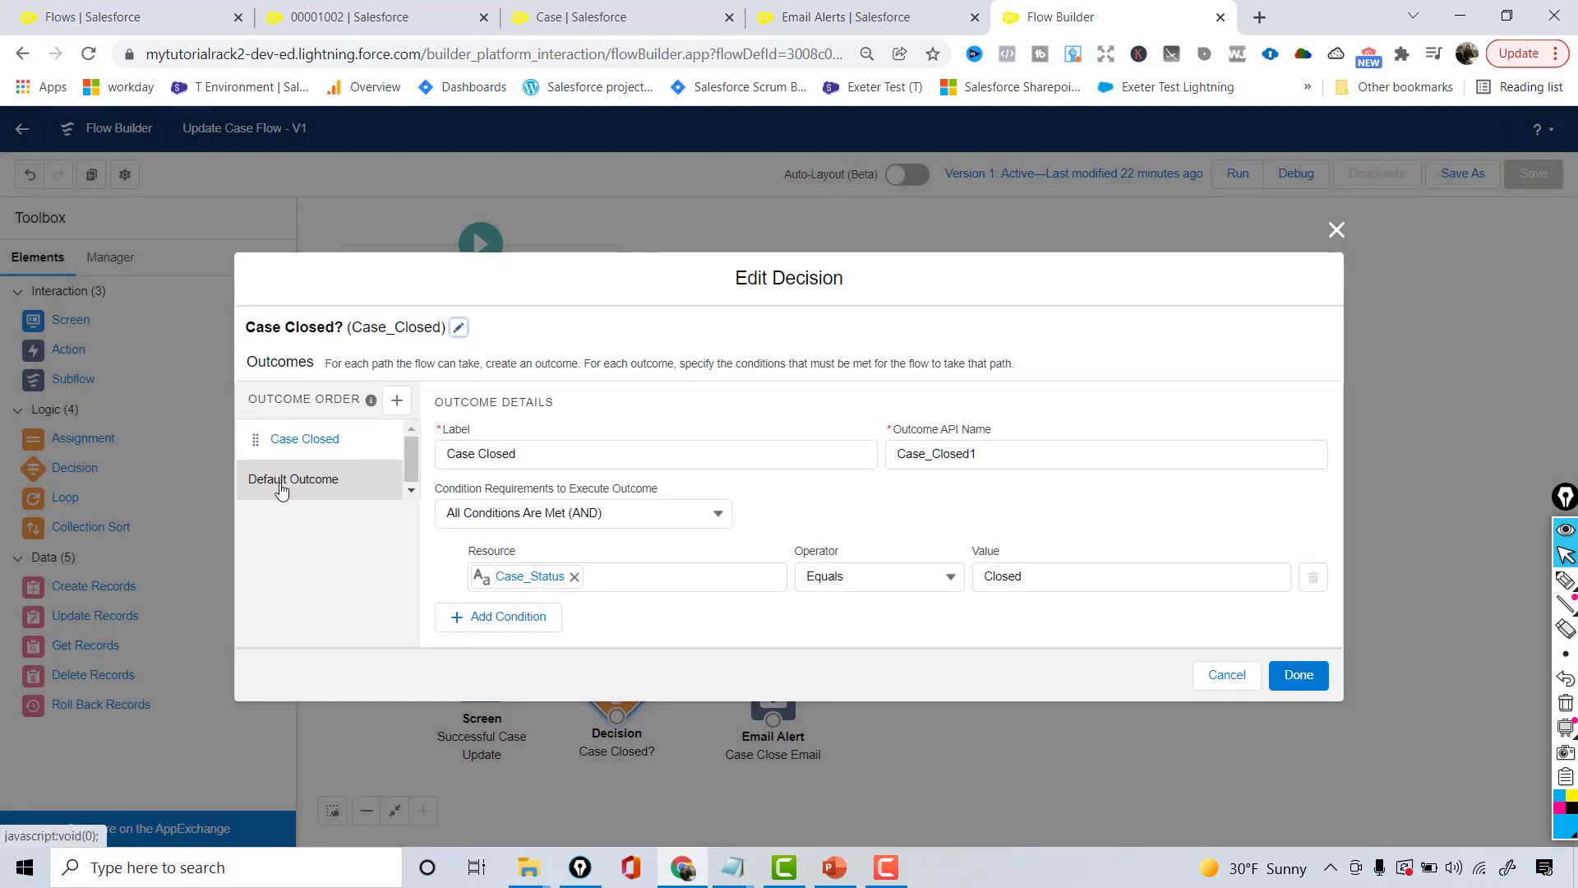
{"action": "left_click", "coordinate": [327, 441]}
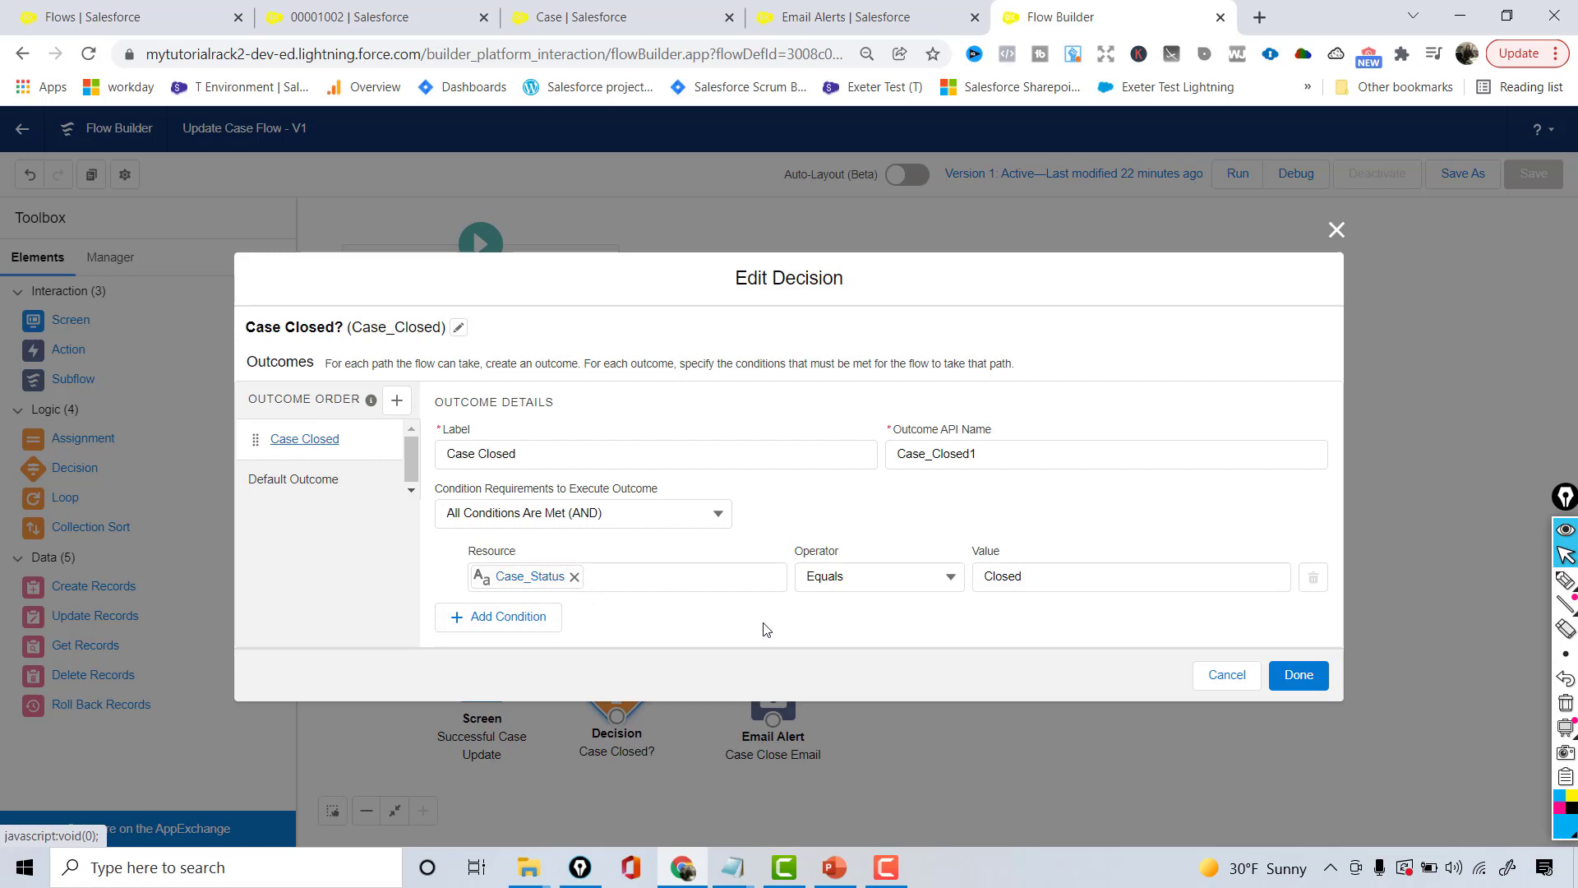
{"action": "left_click", "coordinate": [1279, 676]}
Connect the Case Closed? decision to the Case Close Email alert using the Case Closed outcome.
{"action": "left_click_drag", "start_coordinate": [617, 717], "coordinate": [764, 721]}
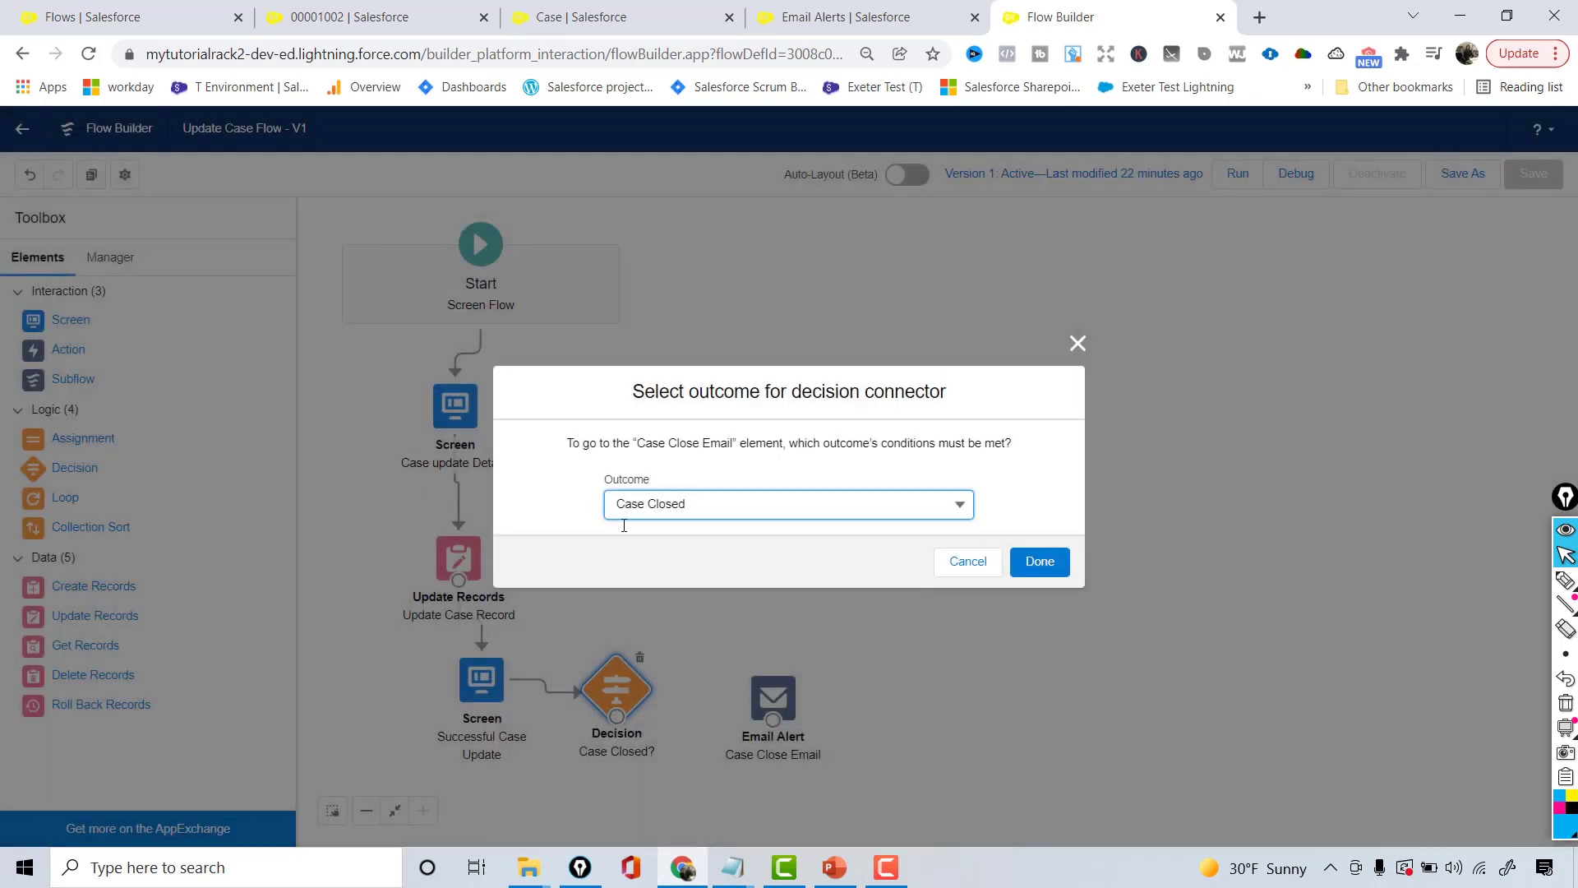
{"action": "left_click", "coordinate": [667, 504]}
{"action": "left_click", "coordinate": [666, 542]}
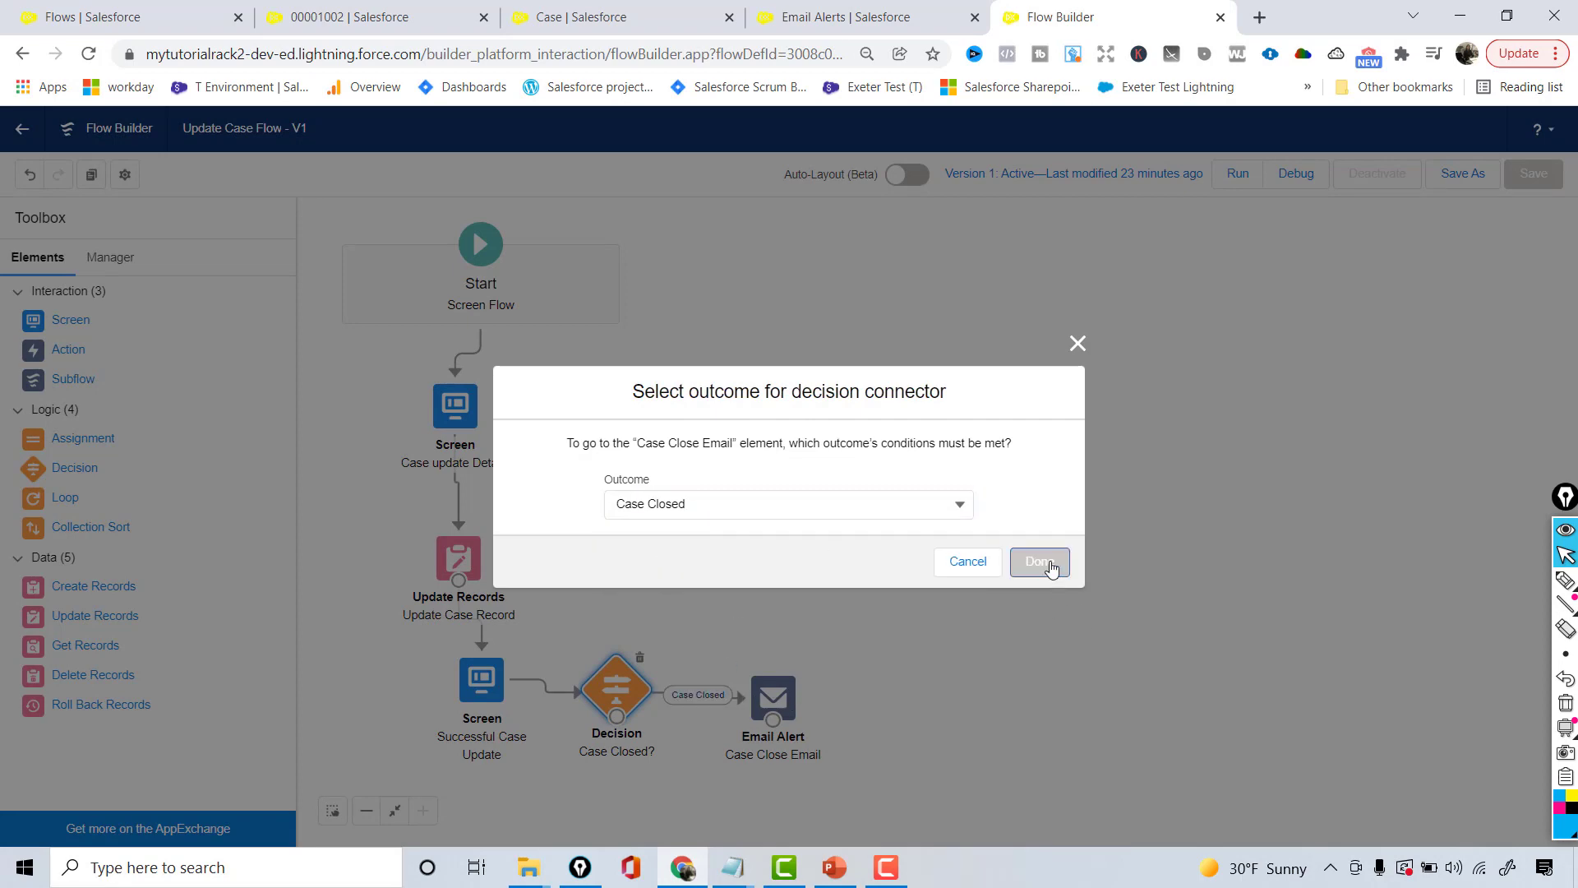
{"action": "left_click", "coordinate": [1040, 561]}
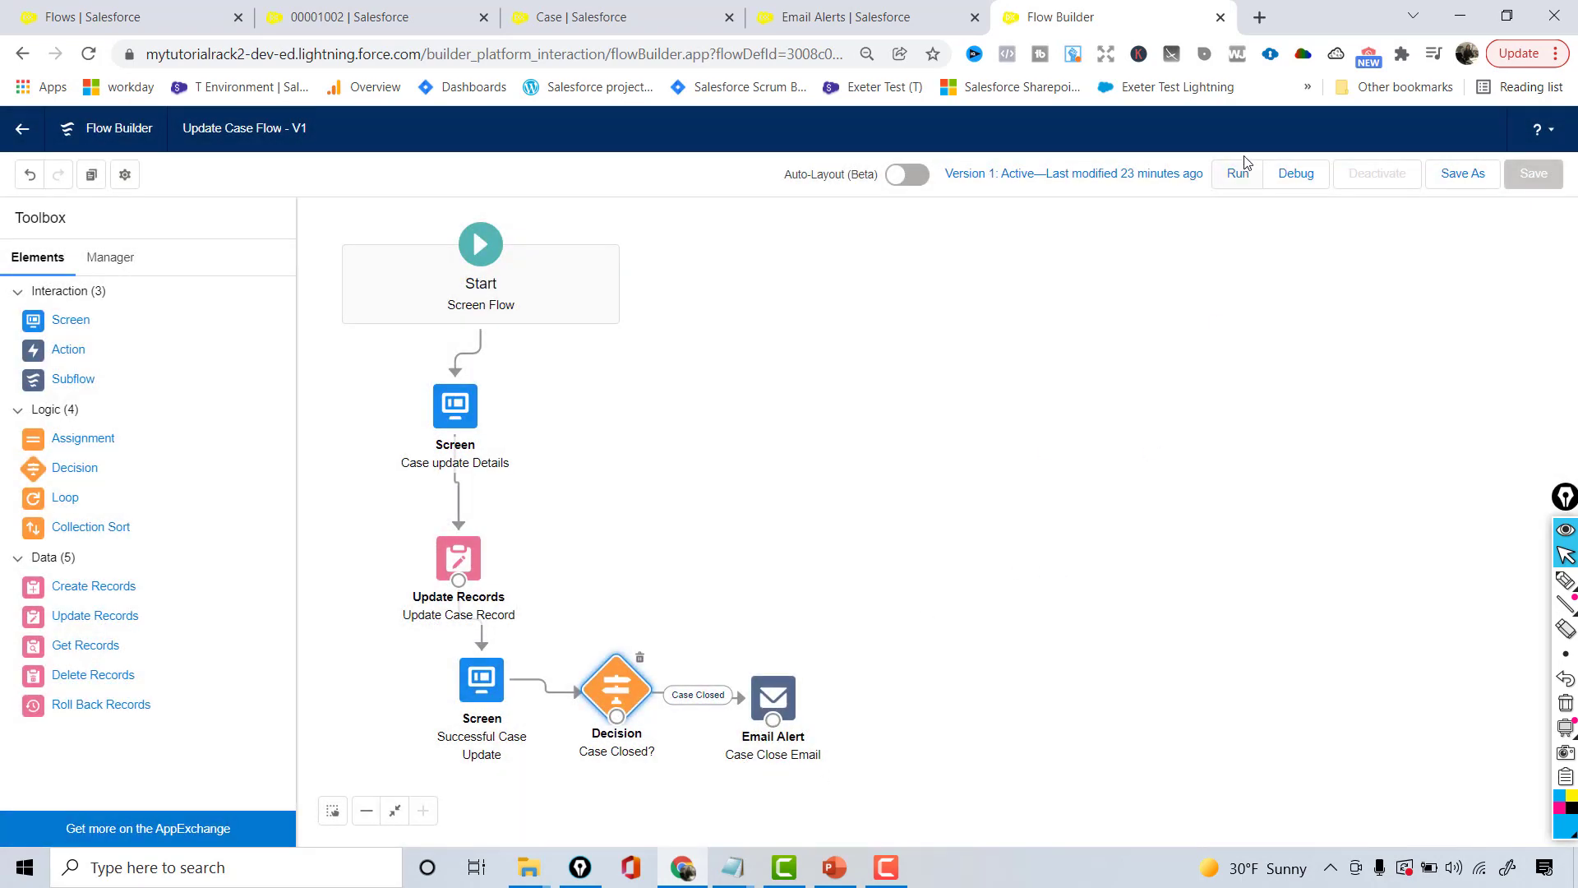
Save Update Case Flow as a new version and activate it.
{"action": "left_click", "coordinate": [1474, 181]}
{"action": "left_click", "coordinate": [1133, 629]}
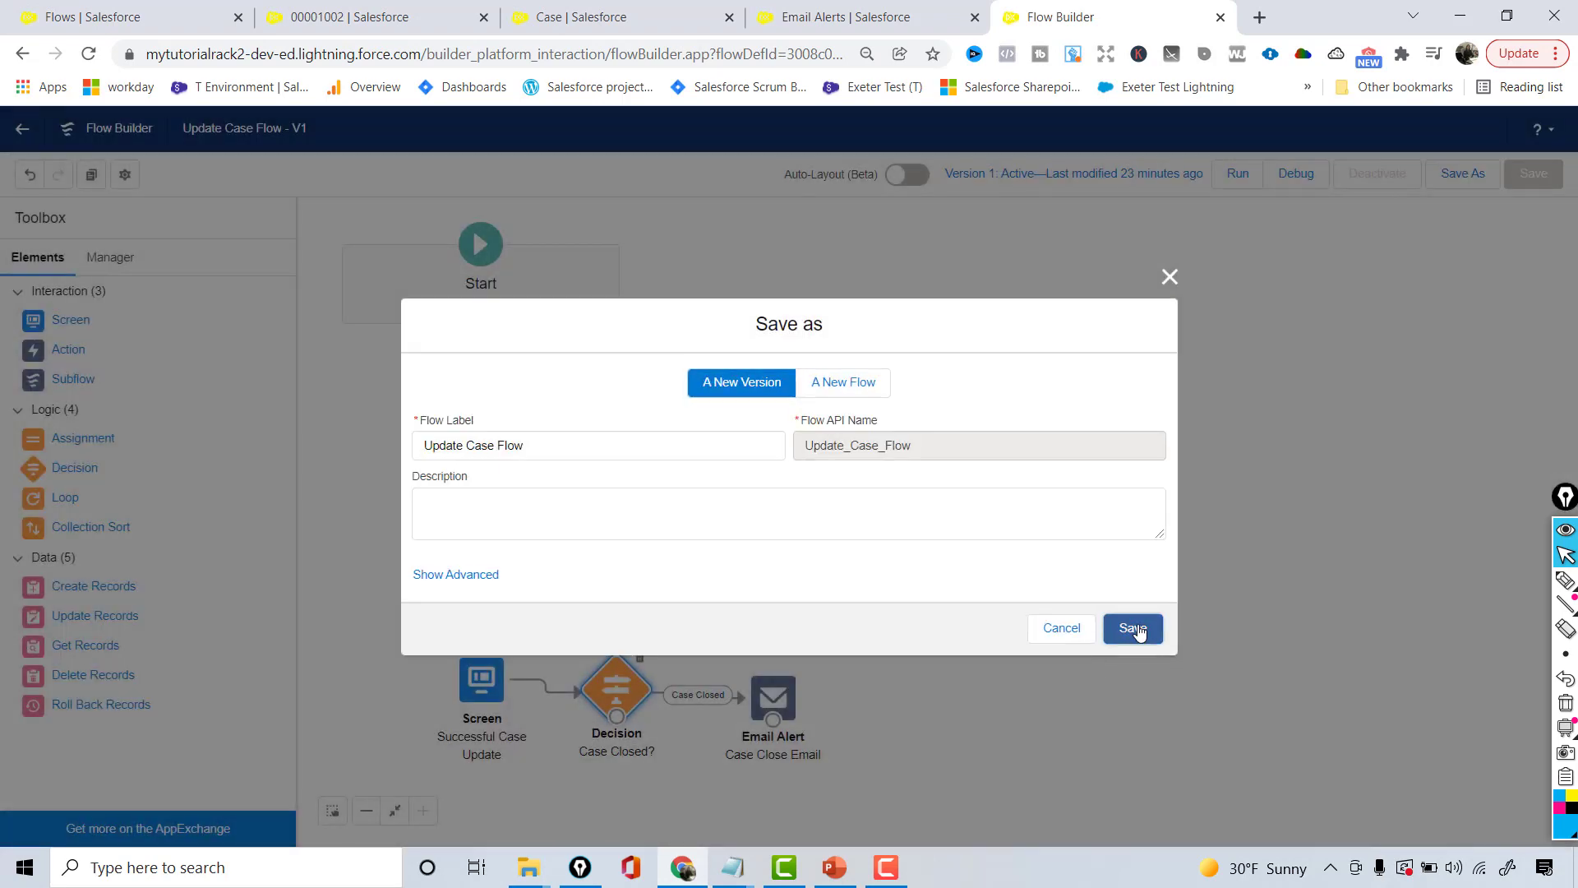
{"action": "left_click", "coordinate": [1370, 173]}
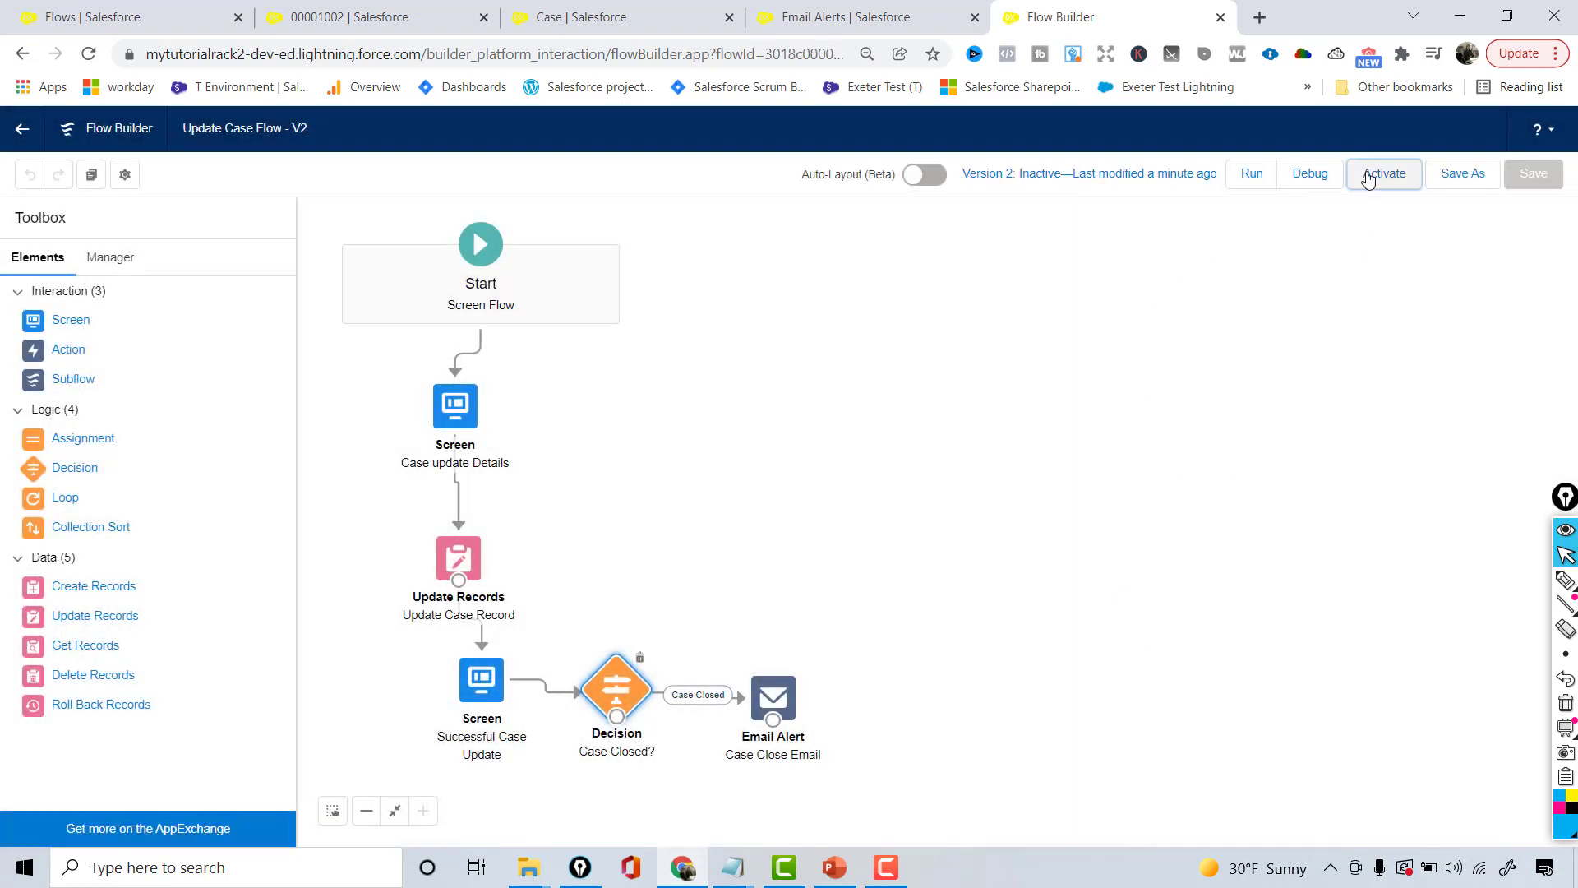
Search for microsoft office 365 in a new browser tab, go to Outlook mail and delete the registration thank-you message from Junk Email.
{"action": "left_click", "coordinate": [1260, 18]}
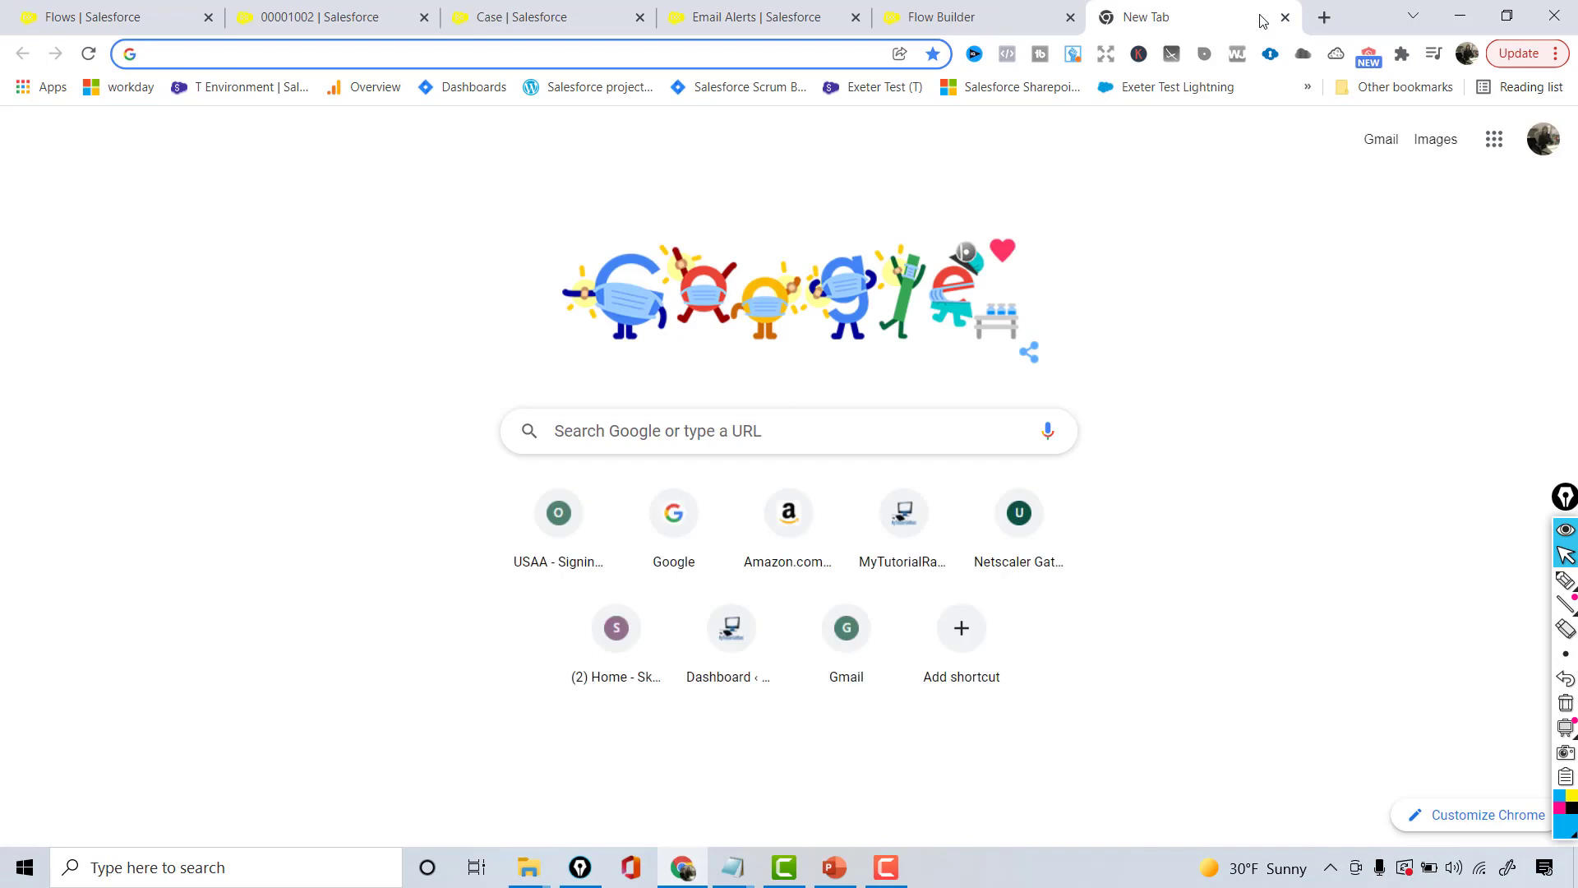
{"action": "type", "text": "microsoft+office+365&rlz=1C1CHBF_enUS907US907&oq=micr&aqs=chrome.0.69i59j69i5..."}
{"action": "key", "text": "Return"}
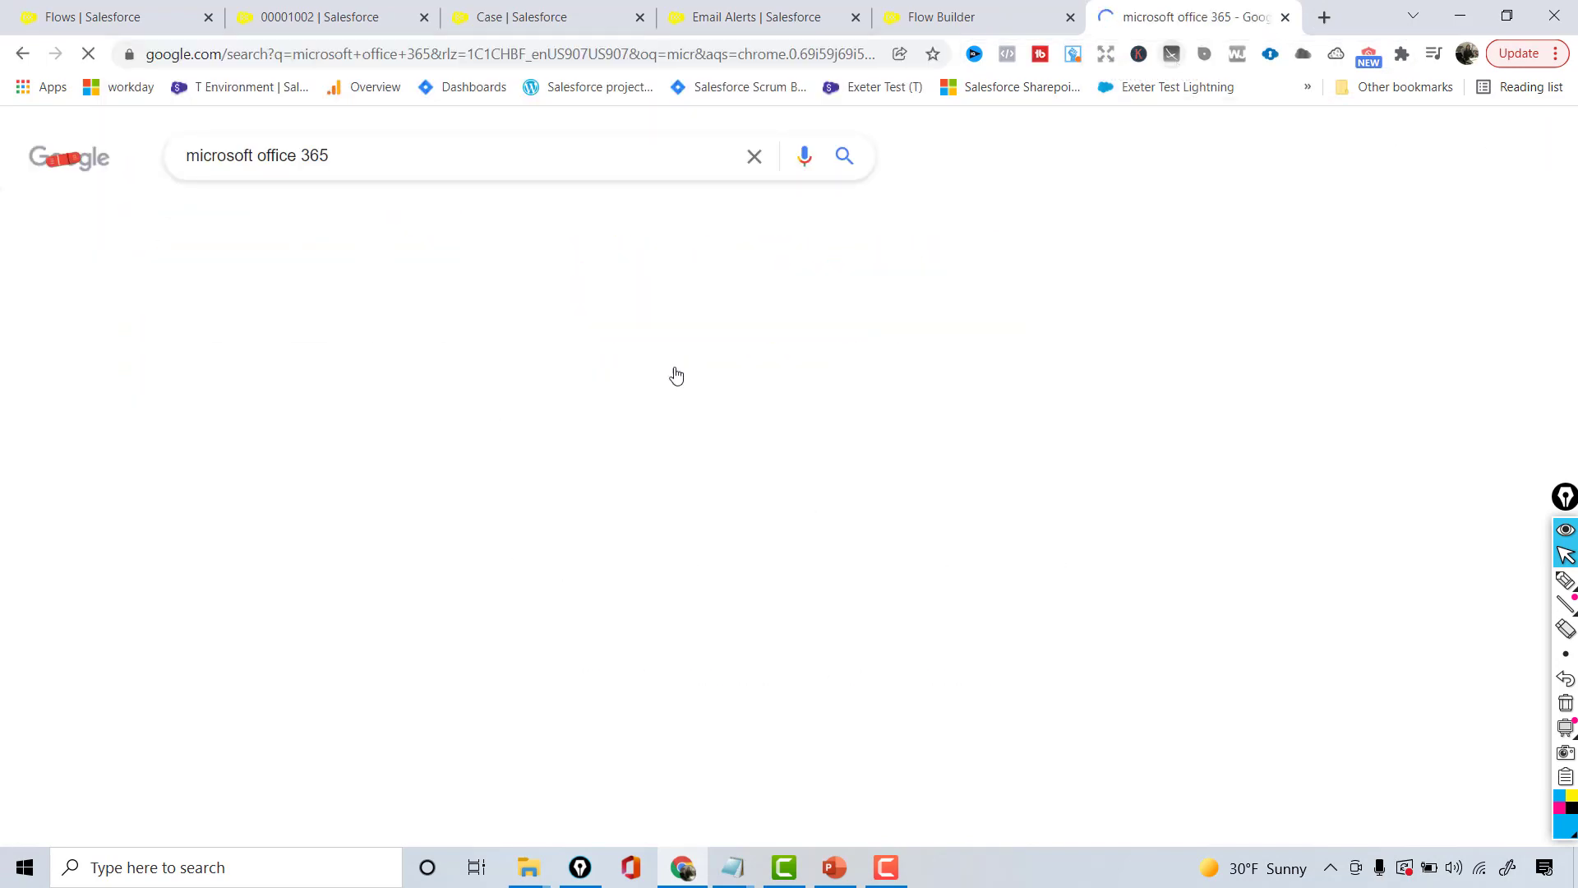
{"action": "left_click", "coordinate": [297, 746]}
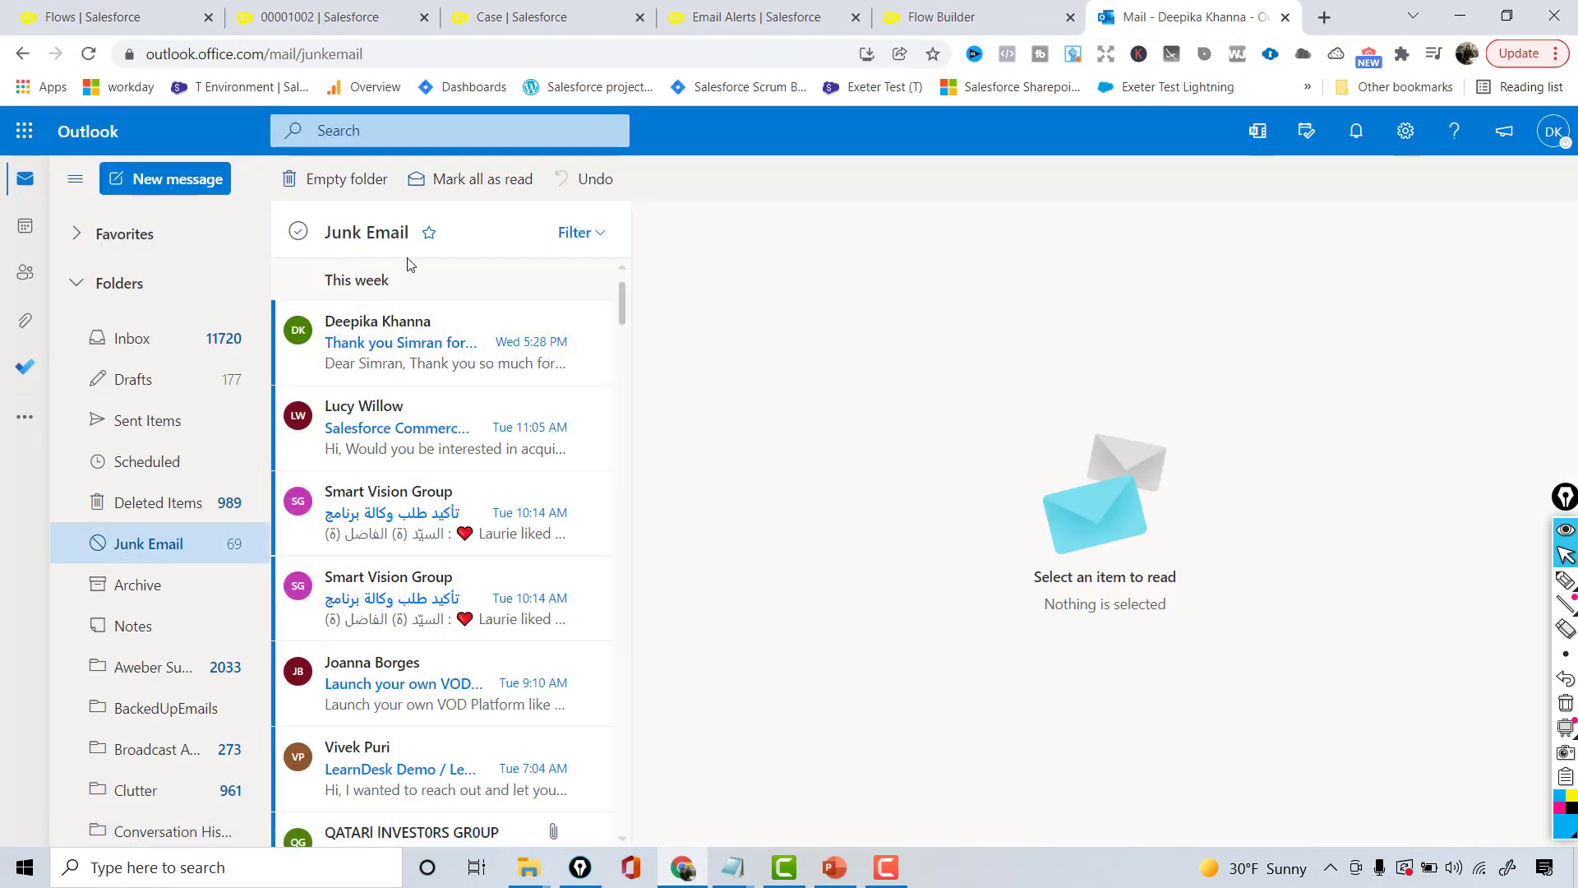
{"action": "left_click", "coordinate": [426, 333]}
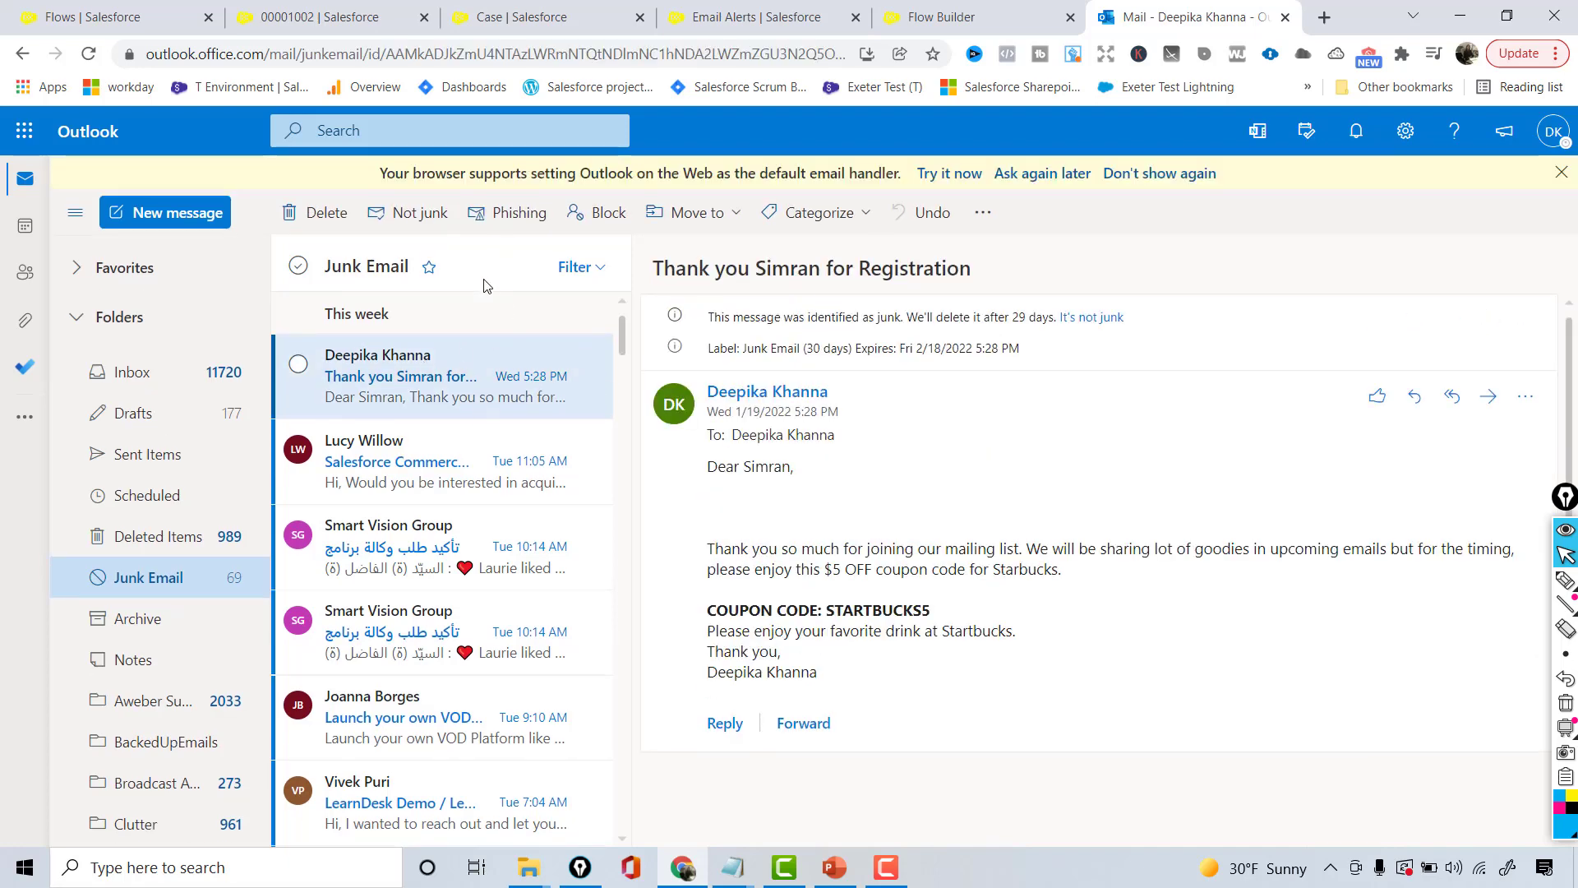
{"action": "key", "text": "Delete"}
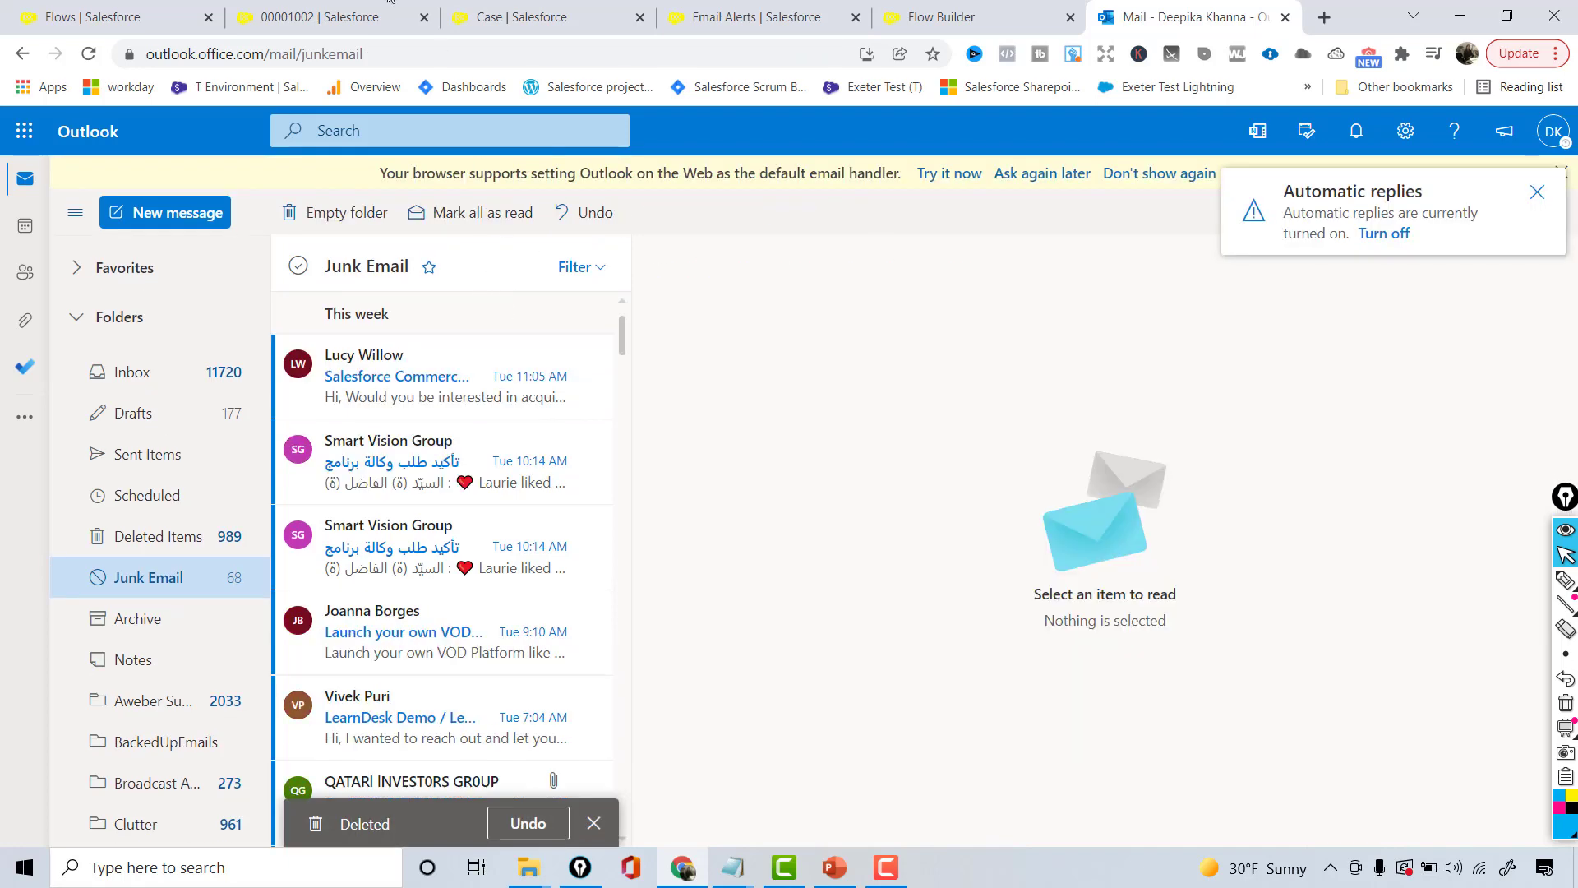
Return to Salesforce and show the Cases list with the All Open Cases view.
{"action": "left_click", "coordinate": [567, 13]}
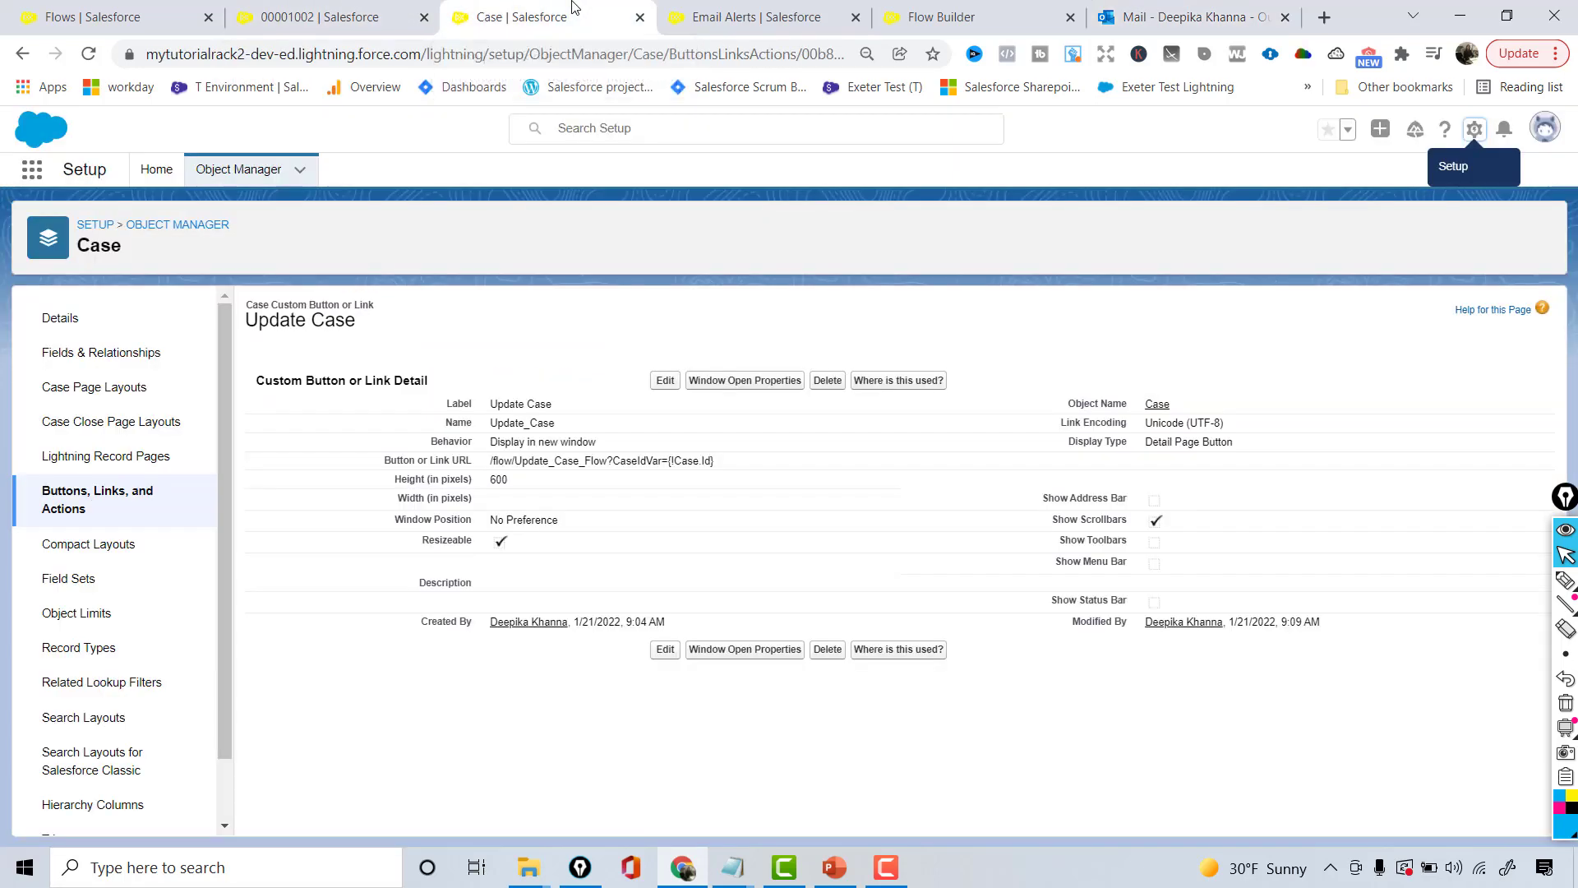
{"action": "left_click", "coordinate": [427, 12]}
{"action": "left_click", "coordinate": [1374, 168]}
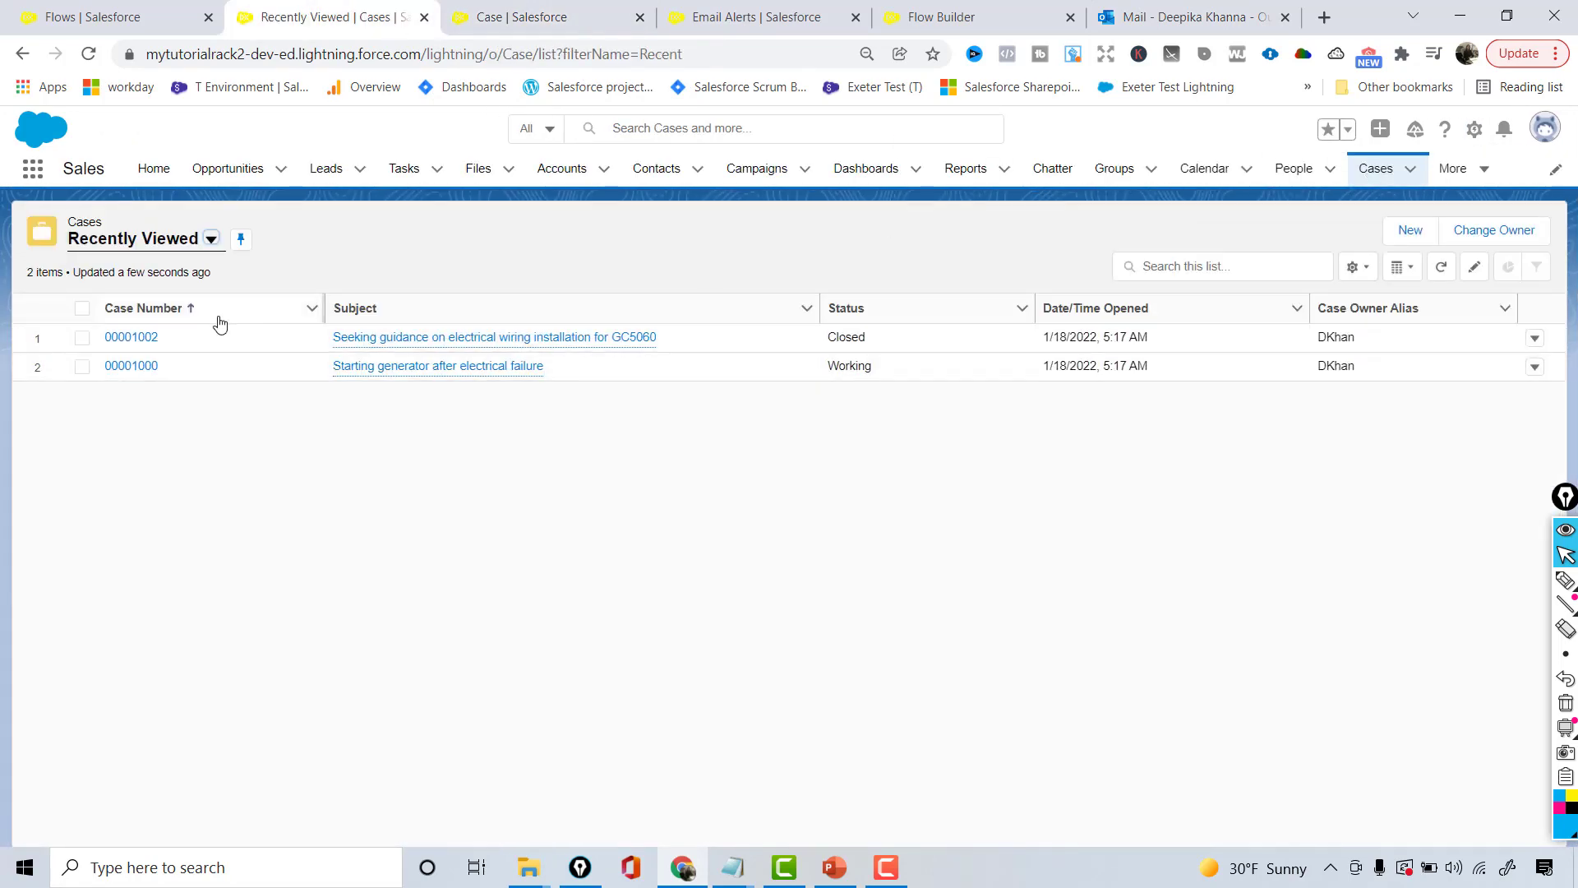
{"action": "left_click", "coordinate": [174, 251]}
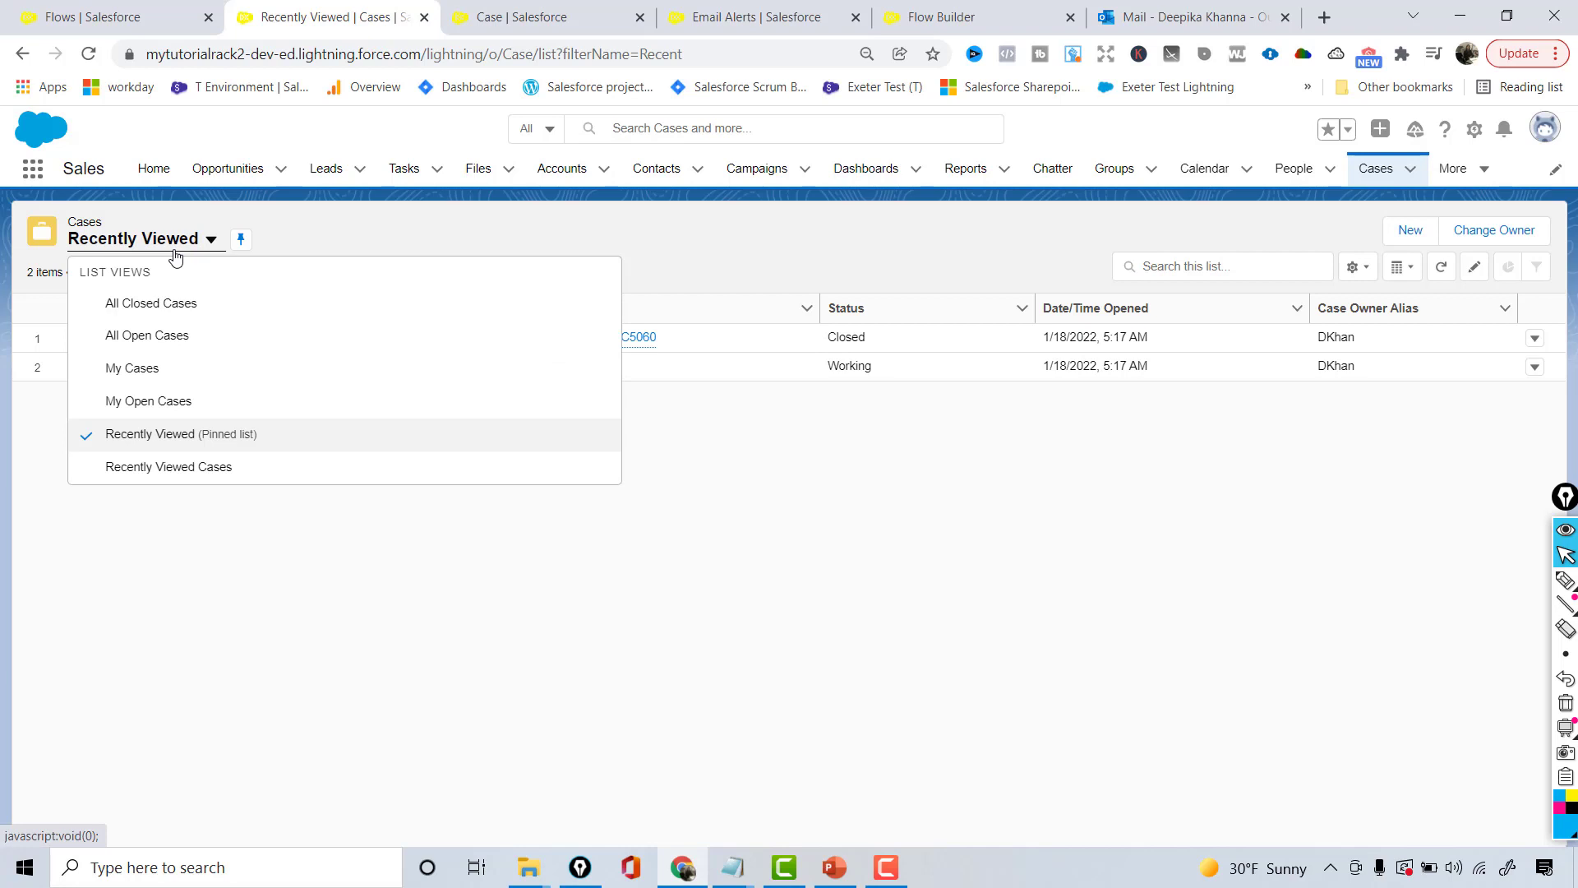
{"action": "left_click", "coordinate": [156, 335]}
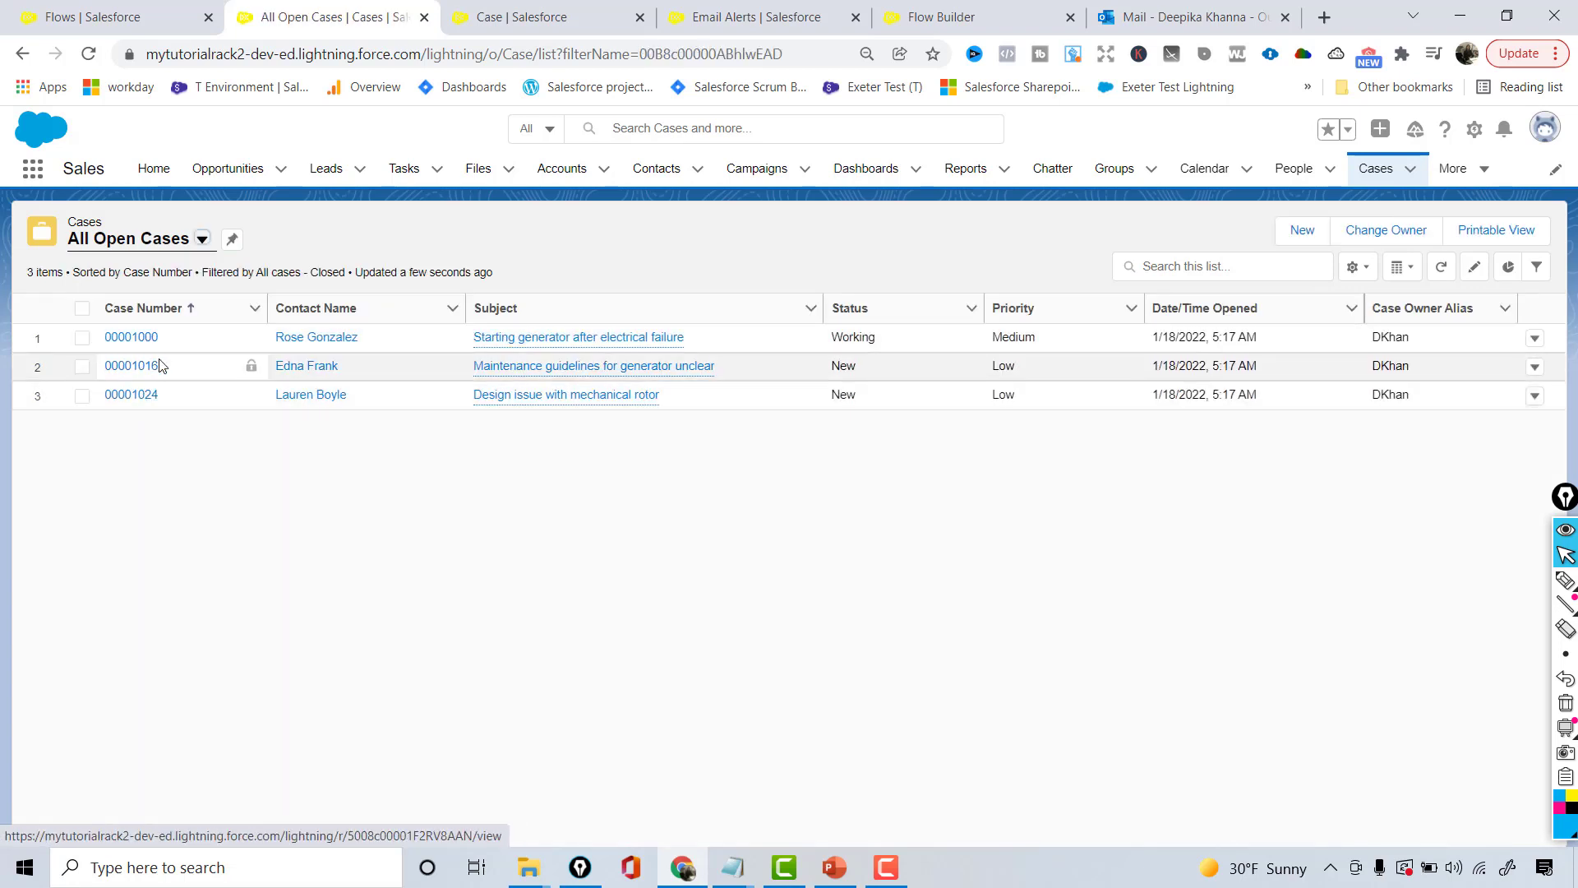
Open the case "Maintenance guidelines for generator unclear" and copy its record URL into an untitled Notepad file.
{"action": "left_click_drag", "start_coordinate": [160, 366], "coordinate": [554, 58]}
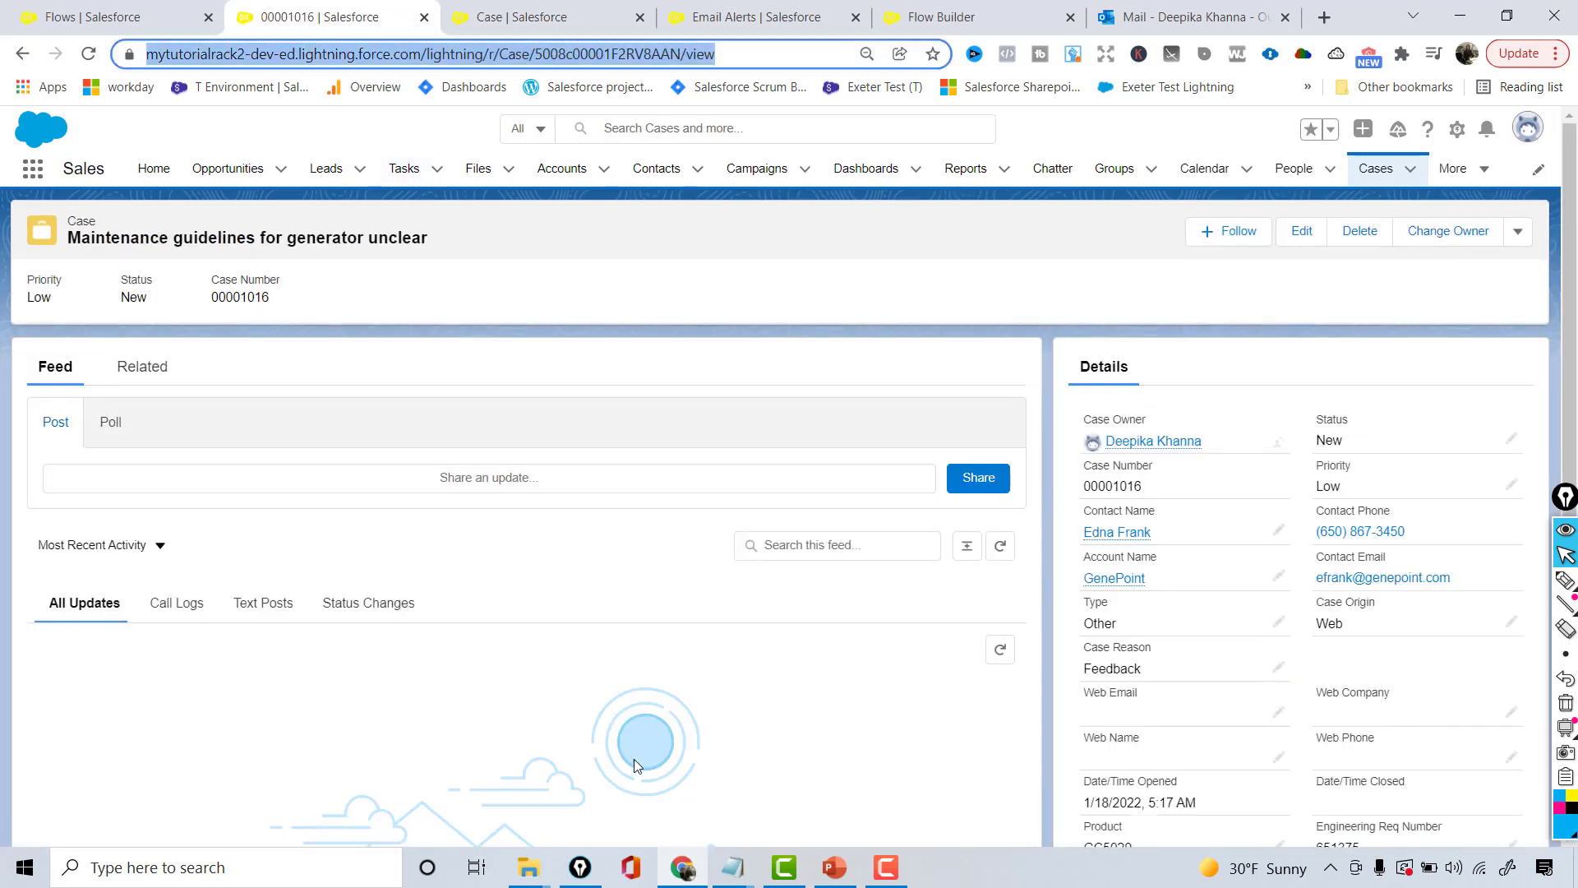
{"action": "left_click", "coordinate": [732, 867]}
{"action": "left_click", "coordinate": [1066, 781]}
{"action": "type", "text": "https://mytutorialrack2-dev-ed.lightning.force.com/lightning/r/Case/5008c00001F2RV8AAN/view"}
{"action": "left_click_drag", "start_coordinate": [1091, 204], "coordinate": [941, 376]}
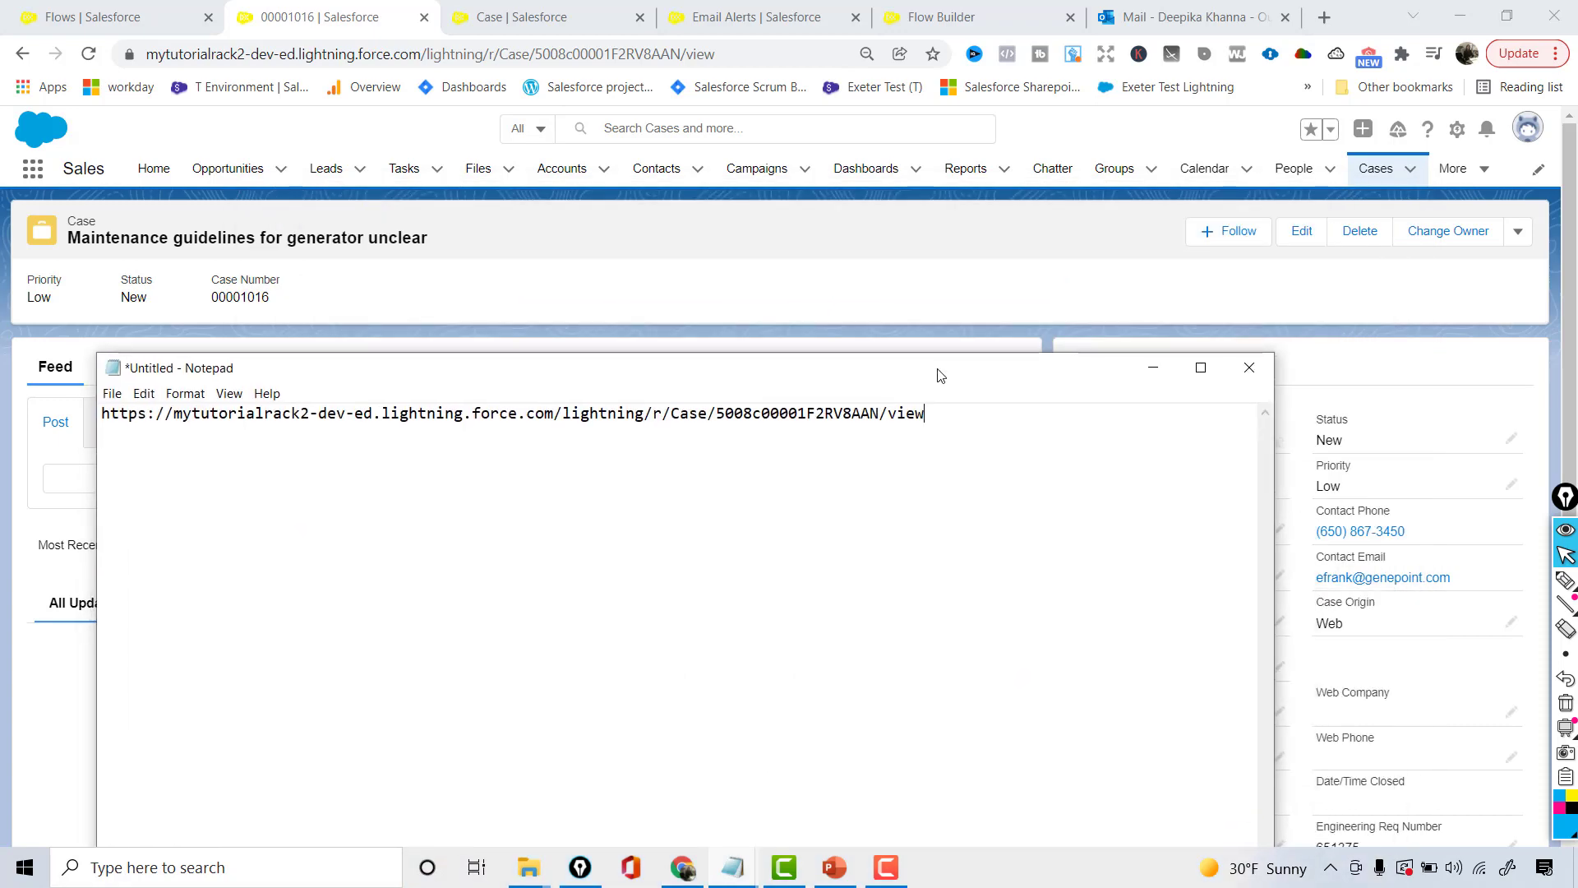
Note the case's original values below its URL in Notepad as "Status: New", "Prior: Low" and "GenePoint", then minimize the notes.
{"action": "type", "text": "tatus: New"}
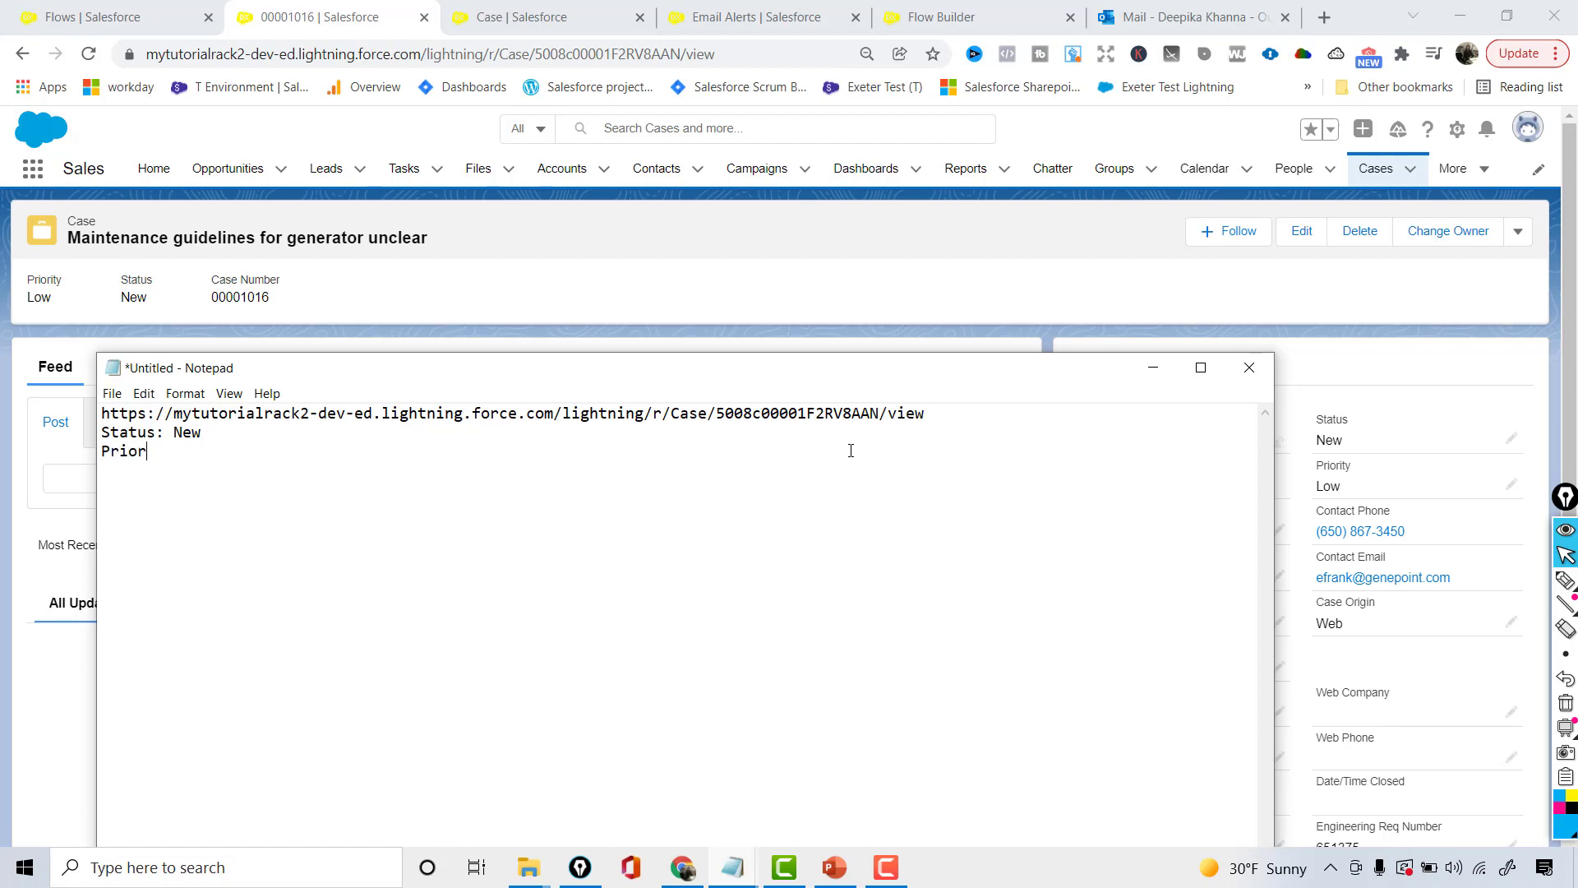
{"action": "left_click_drag", "start_coordinate": [1070, 378], "coordinate": [1156, 180]}
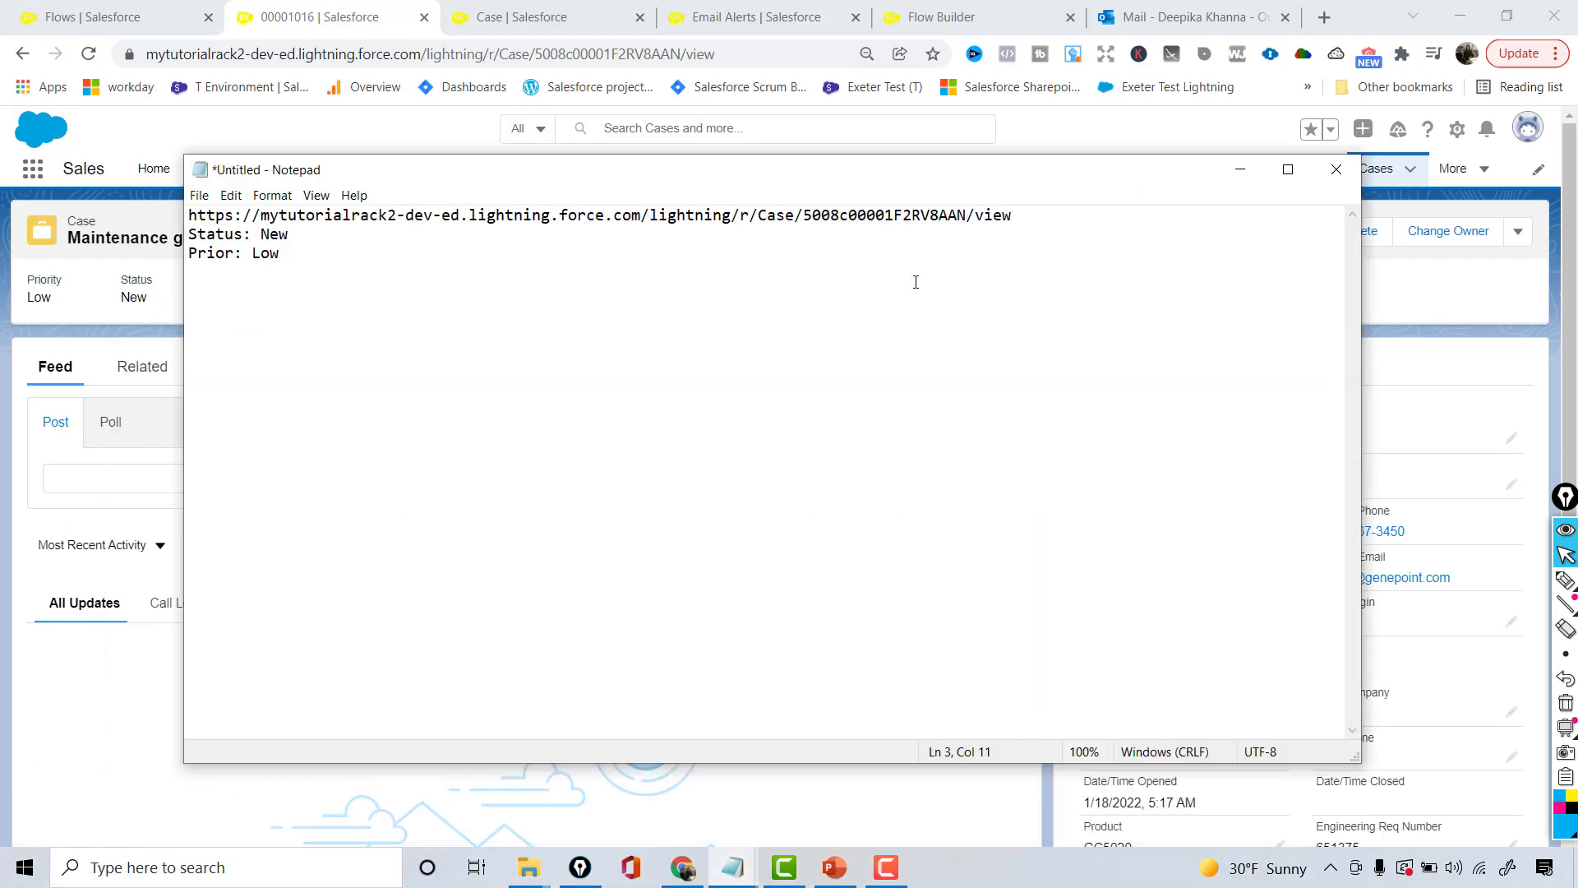
{"action": "type", "text": "Point"}
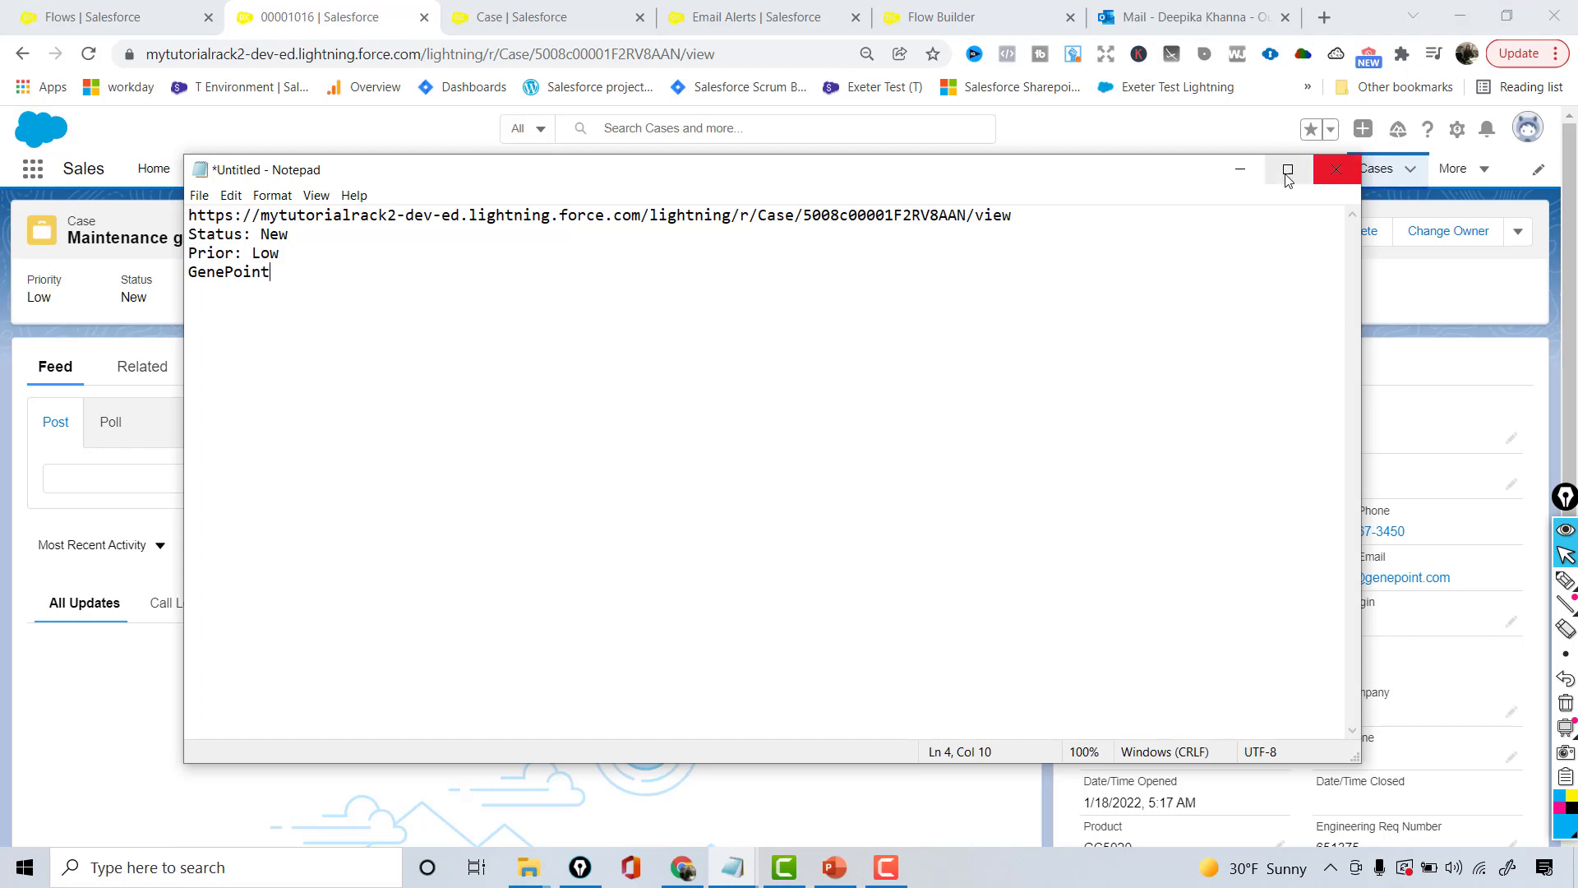
{"action": "left_click", "coordinate": [1240, 170]}
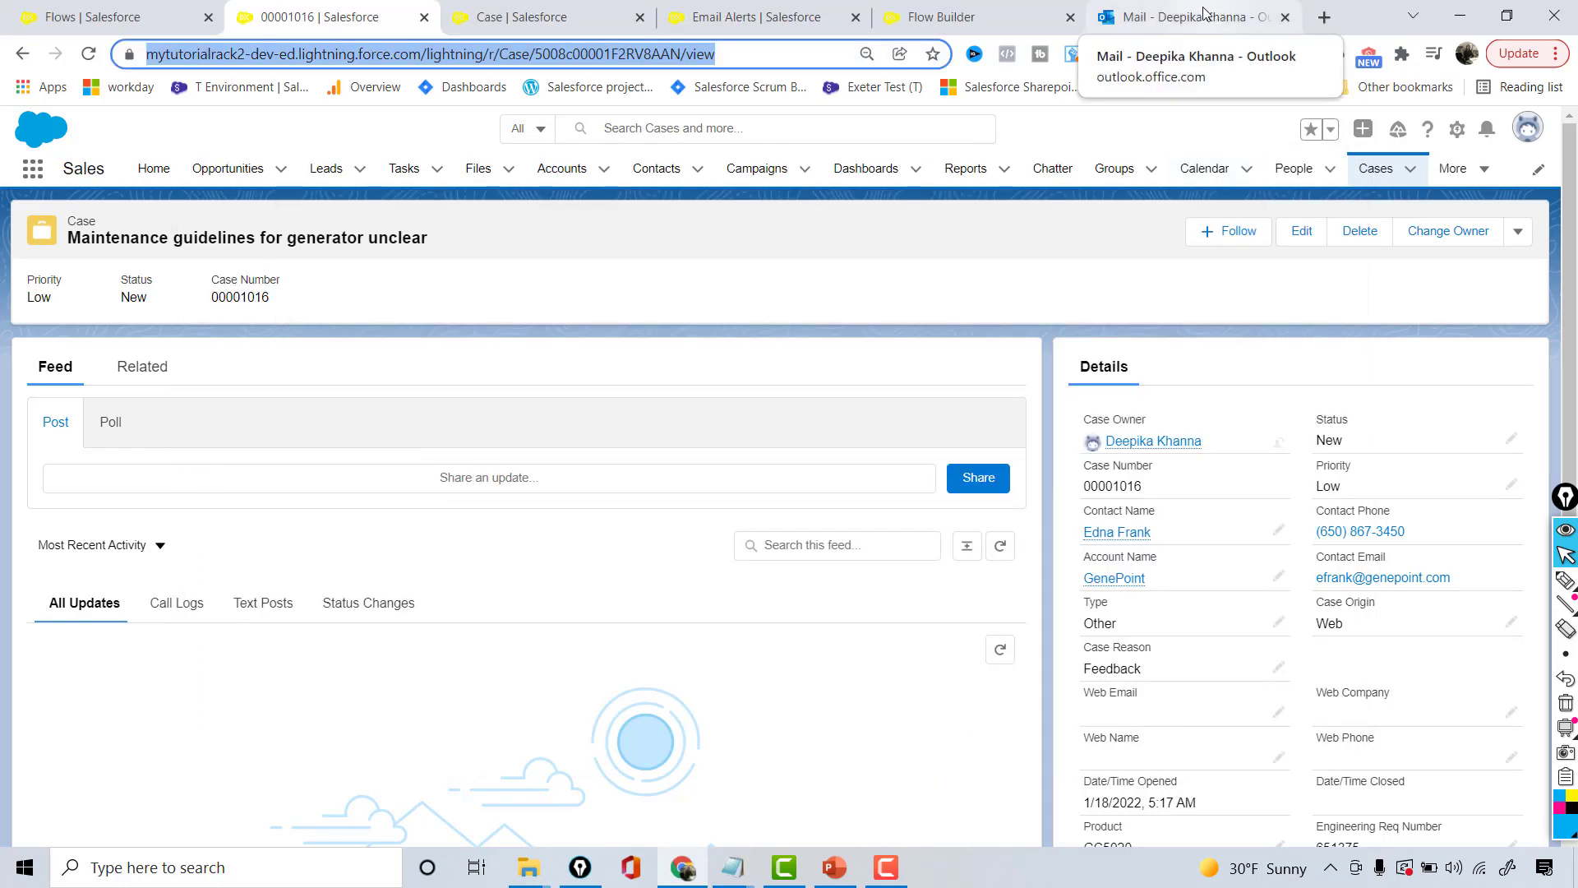
Launch Update Case on the generator maintenance case, setting Case Status to Closed and the new account to Edge Communications.
{"action": "left_click", "coordinate": [1519, 231]}
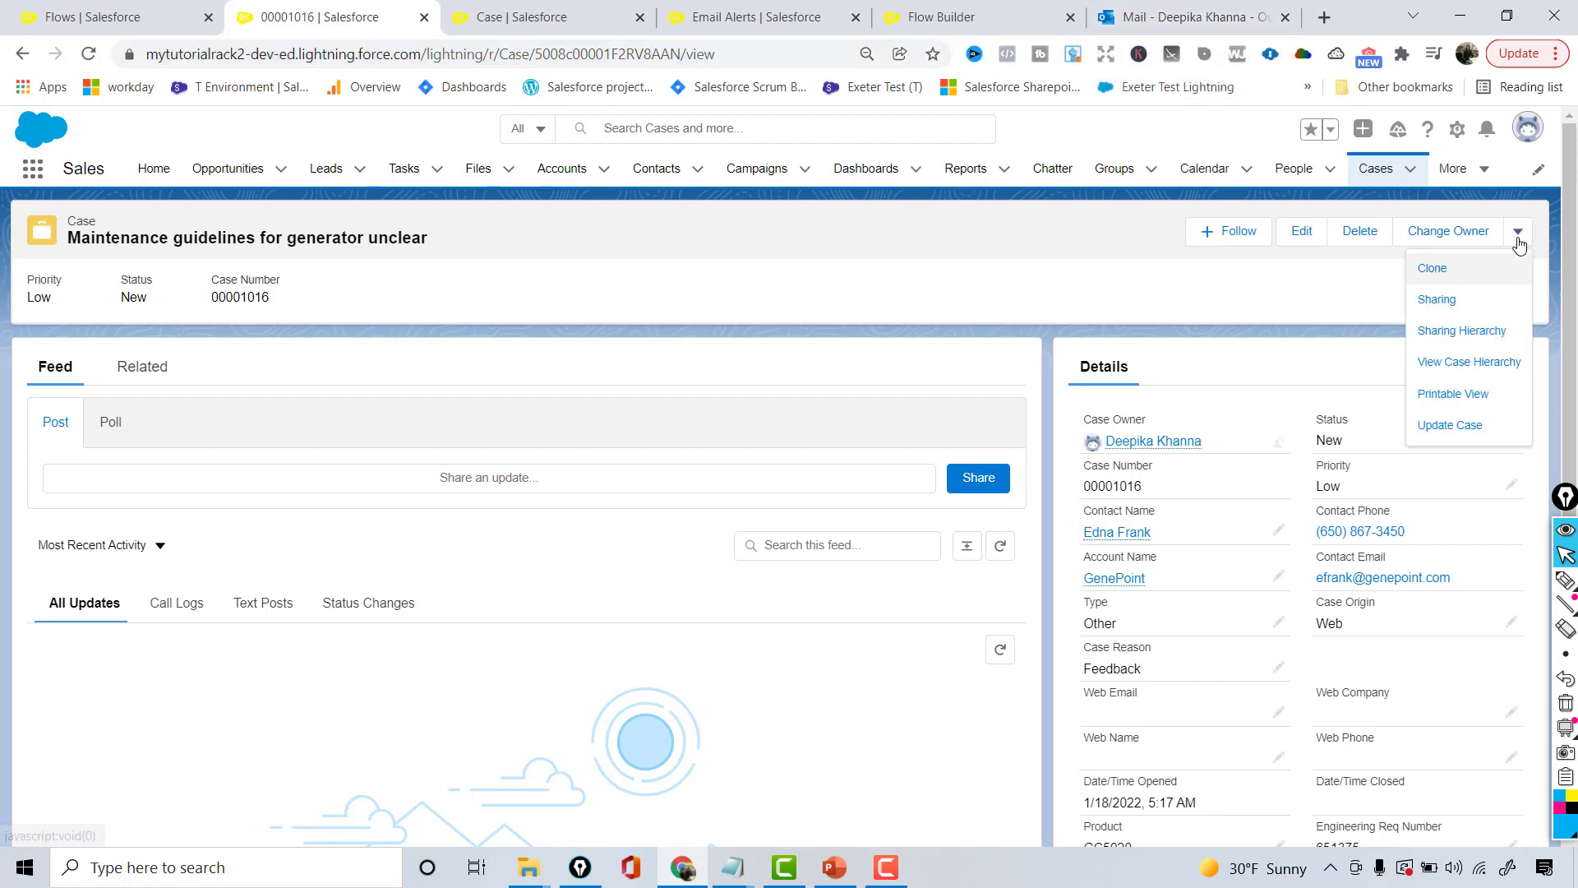
{"action": "left_click", "coordinate": [1469, 430]}
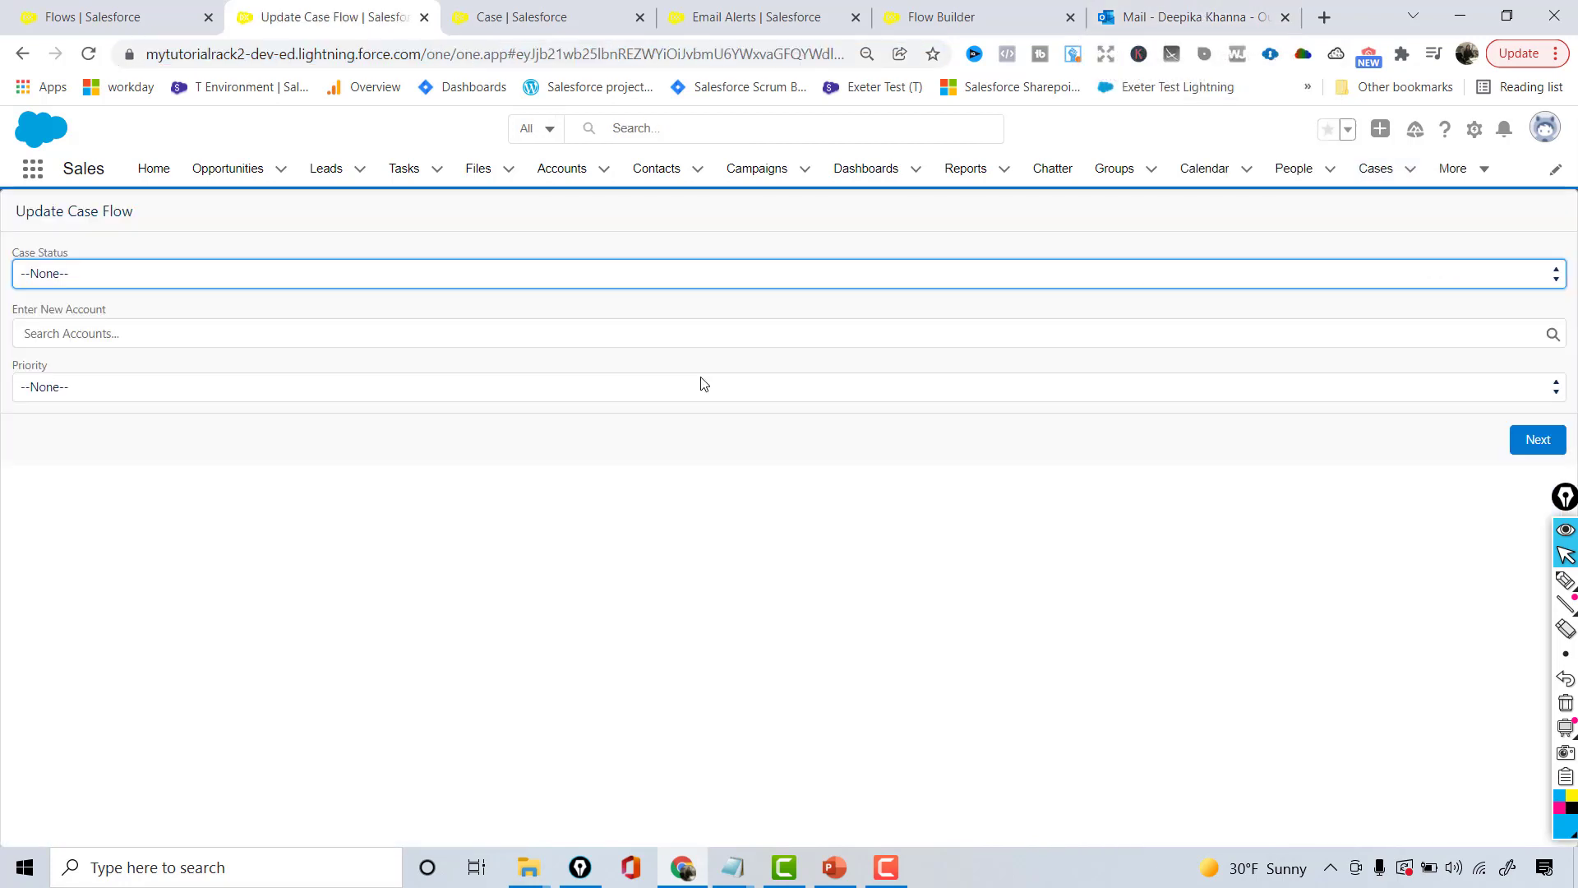
{"action": "left_click", "coordinate": [279, 284]}
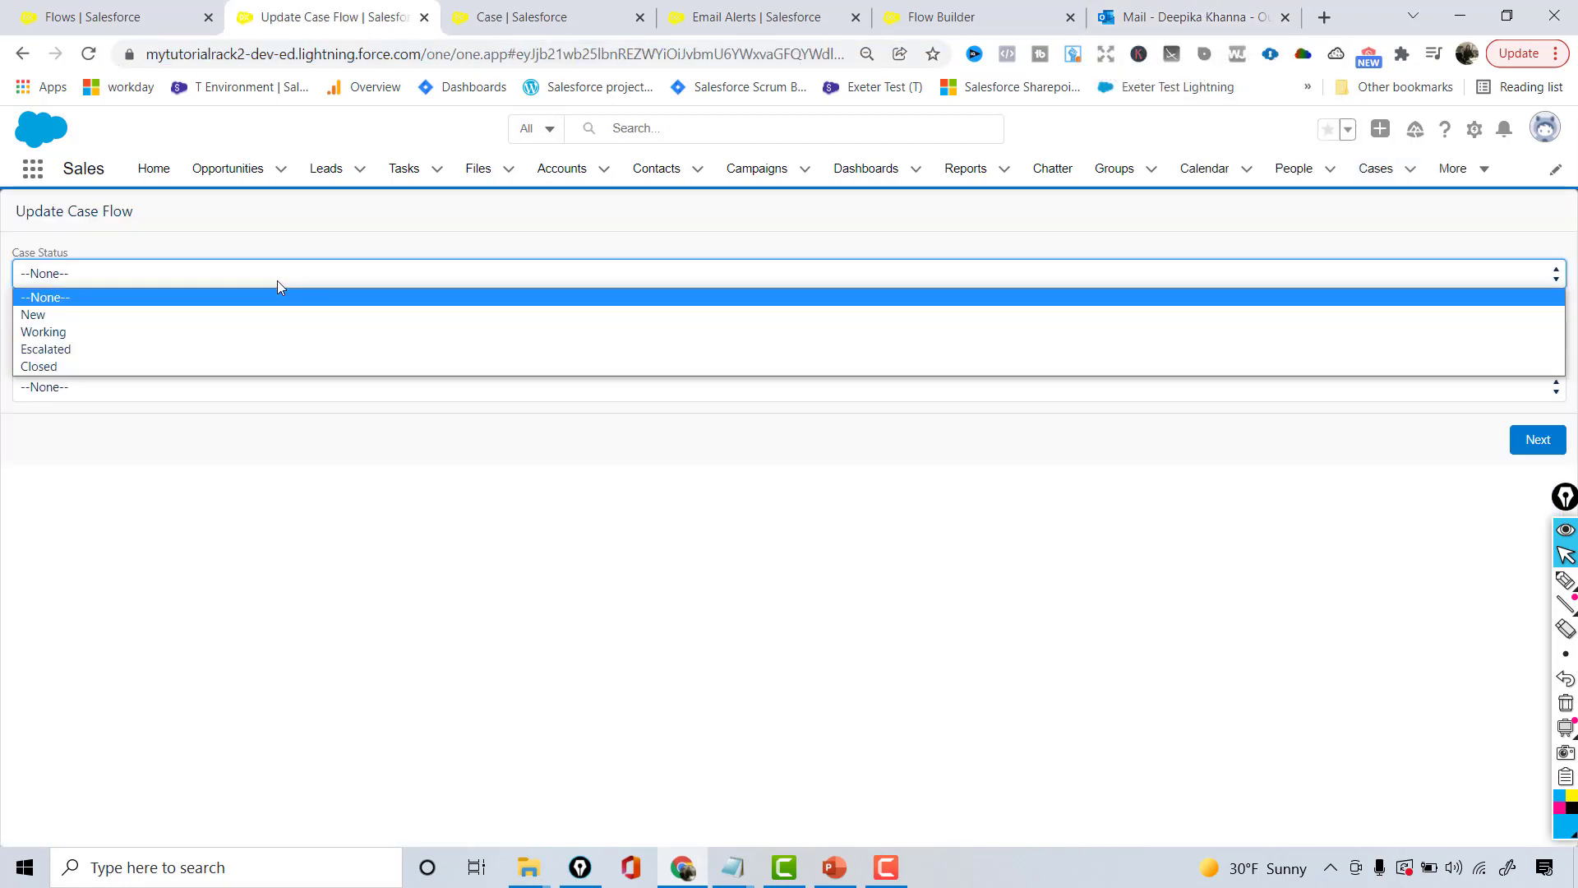
{"action": "left_click", "coordinate": [175, 366]}
{"action": "left_click", "coordinate": [286, 329]}
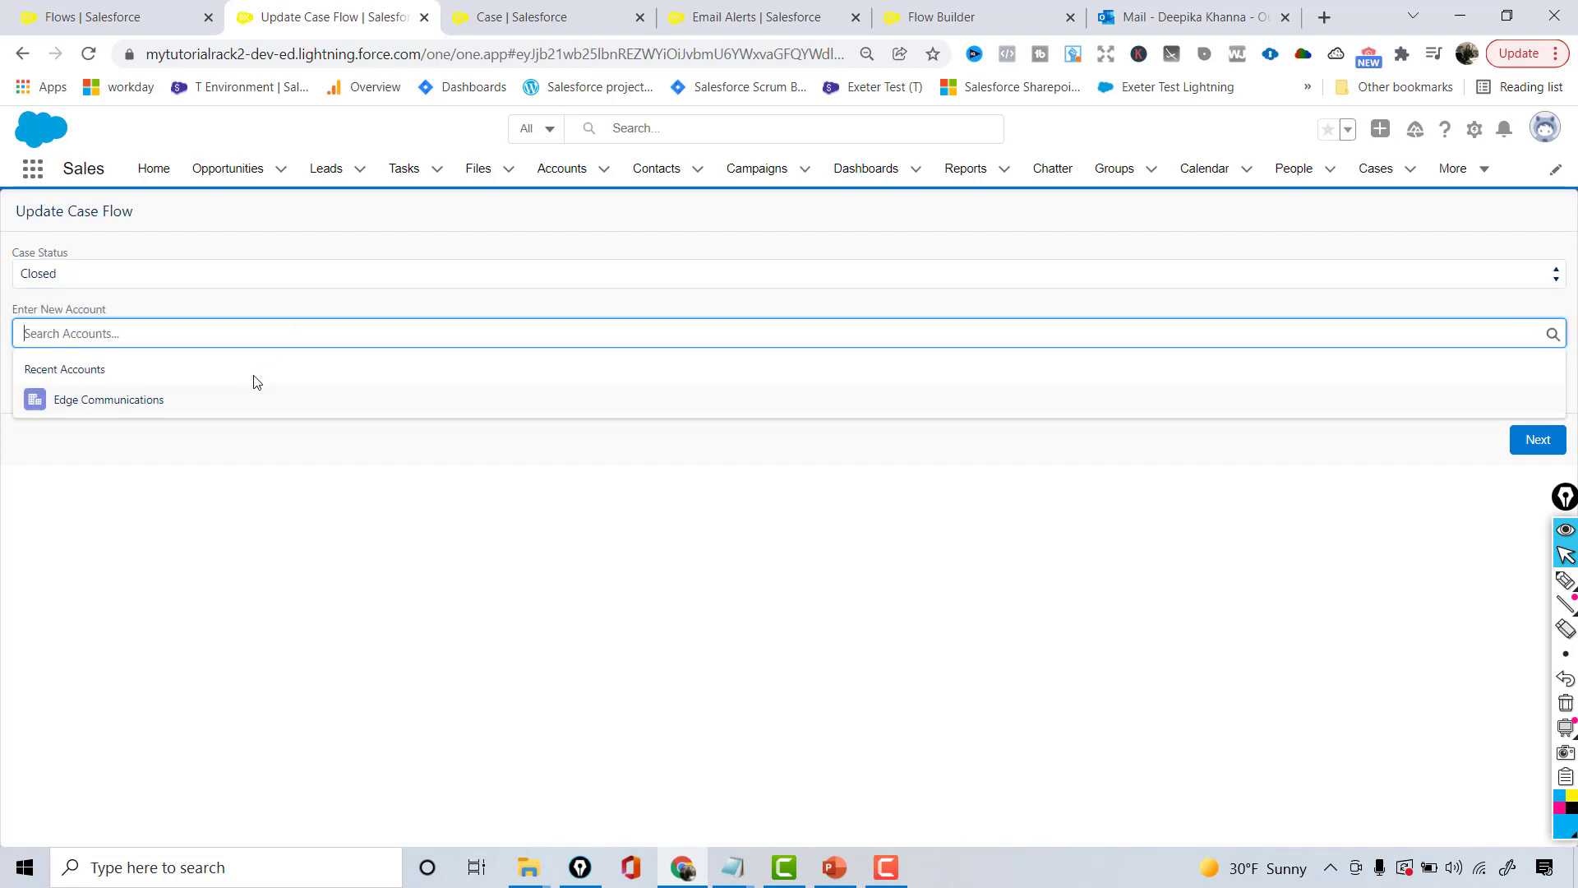
{"action": "left_click", "coordinate": [233, 405]}
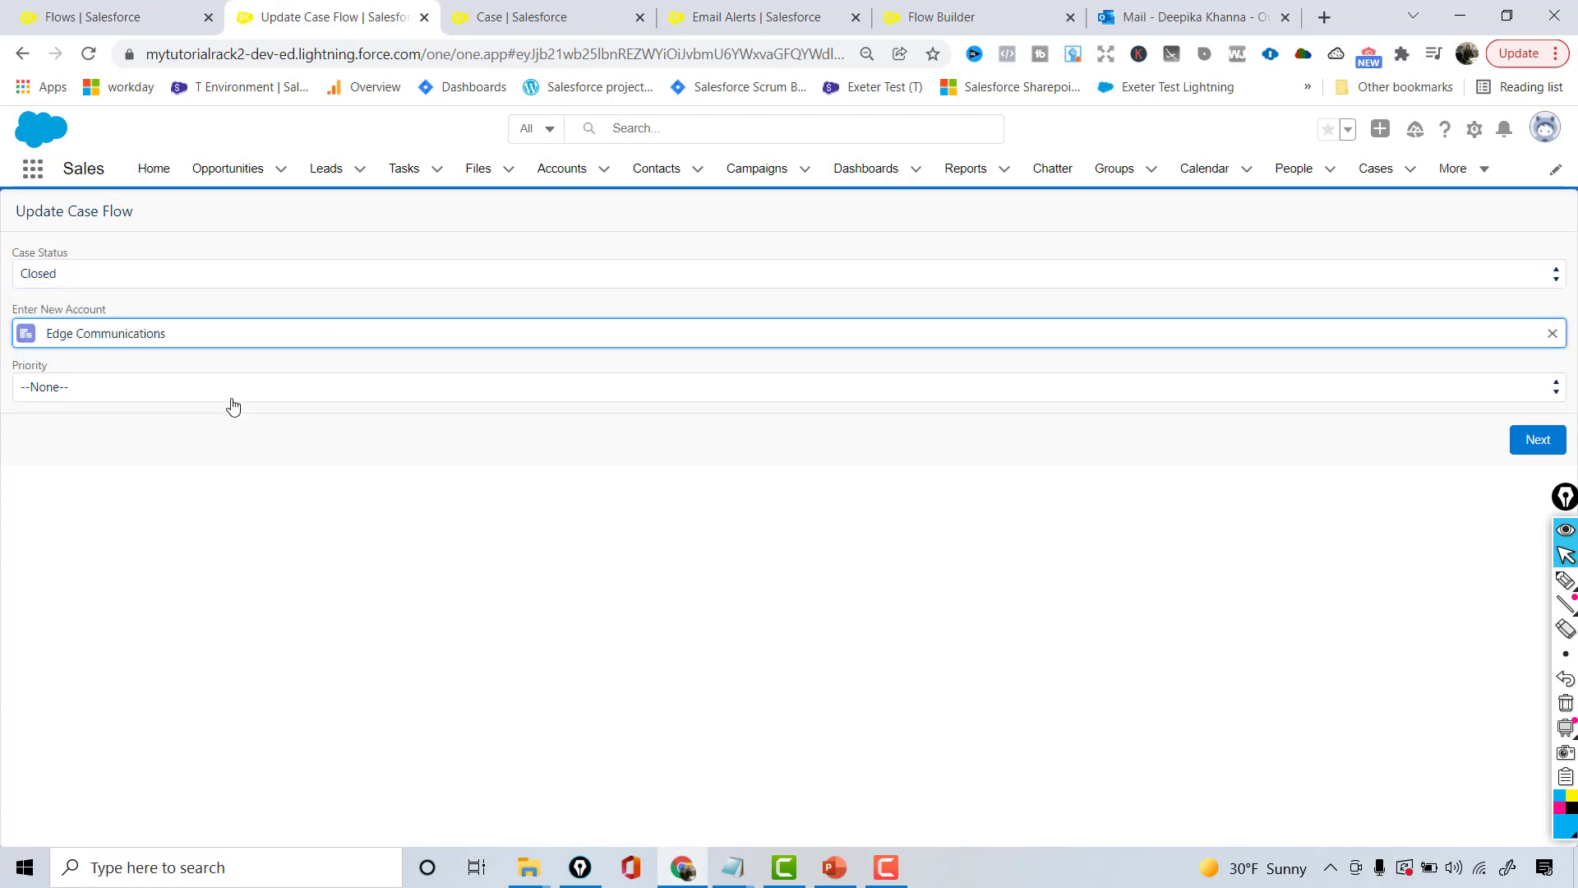
Compare with the original values in the Notepad notes, set Priority to Medium and submit the case update.
{"action": "left_click", "coordinate": [98, 391]}
{"action": "left_click", "coordinate": [725, 880]}
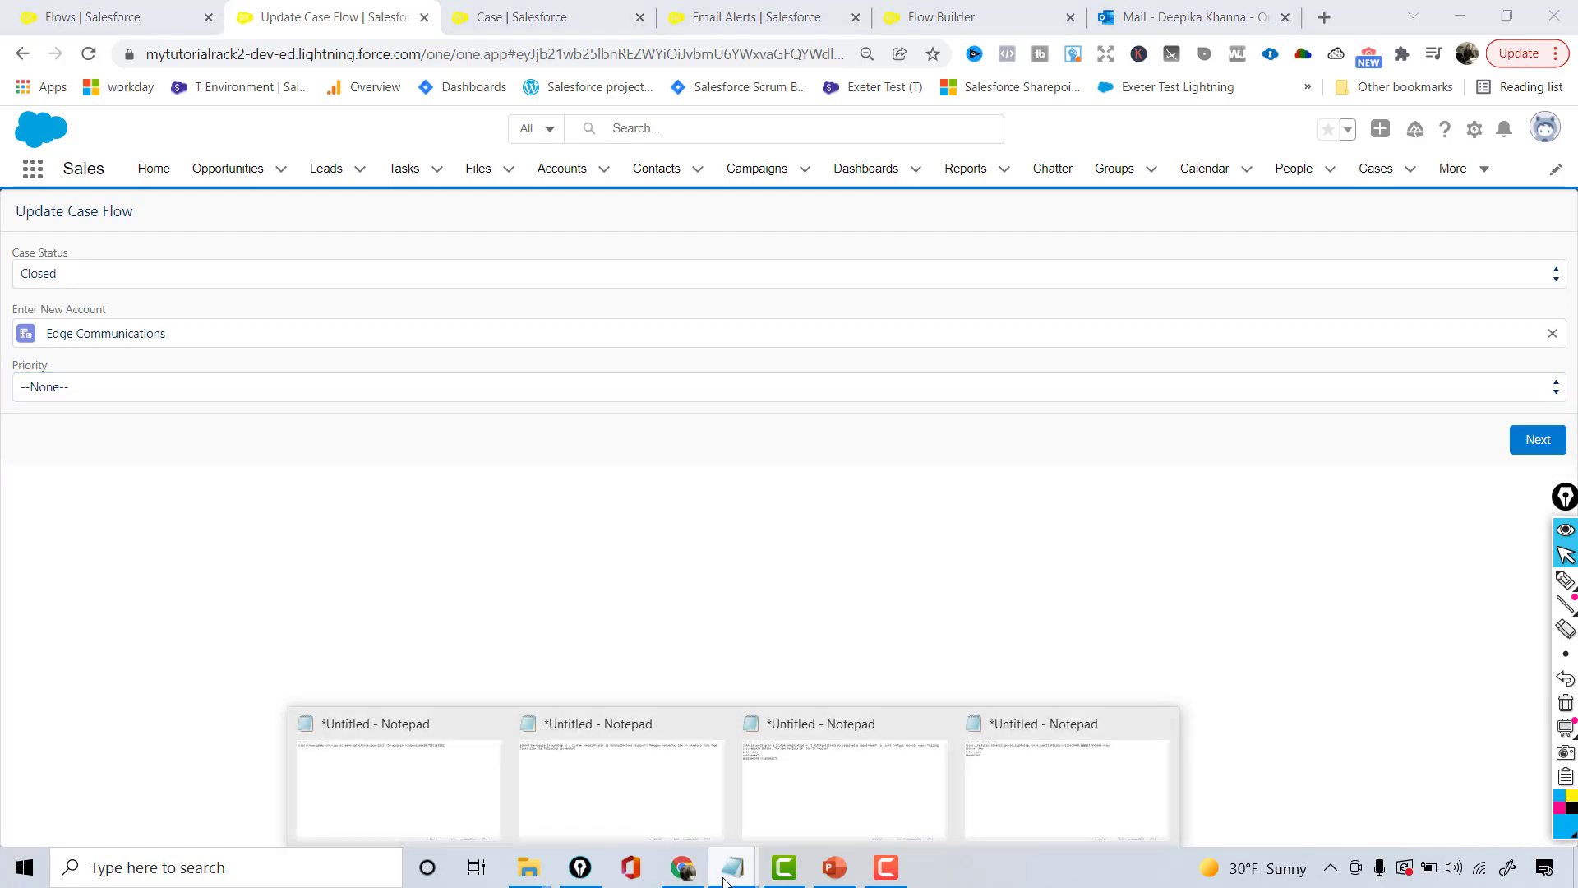
{"action": "left_click", "coordinate": [1032, 775]}
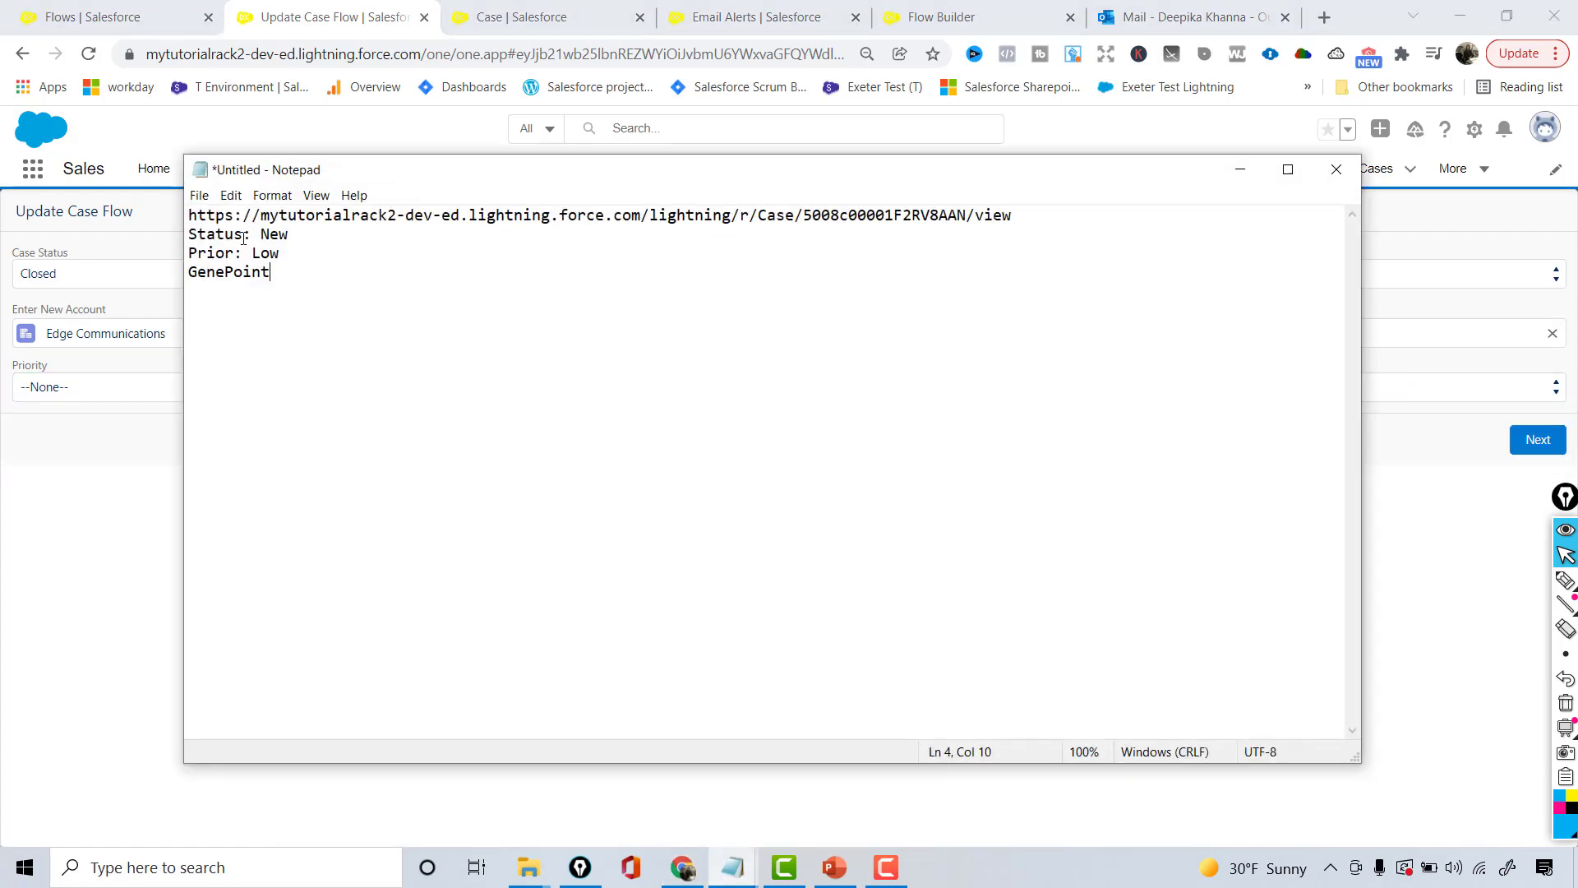
{"action": "left_click", "coordinate": [103, 372]}
{"action": "left_click", "coordinate": [67, 437]}
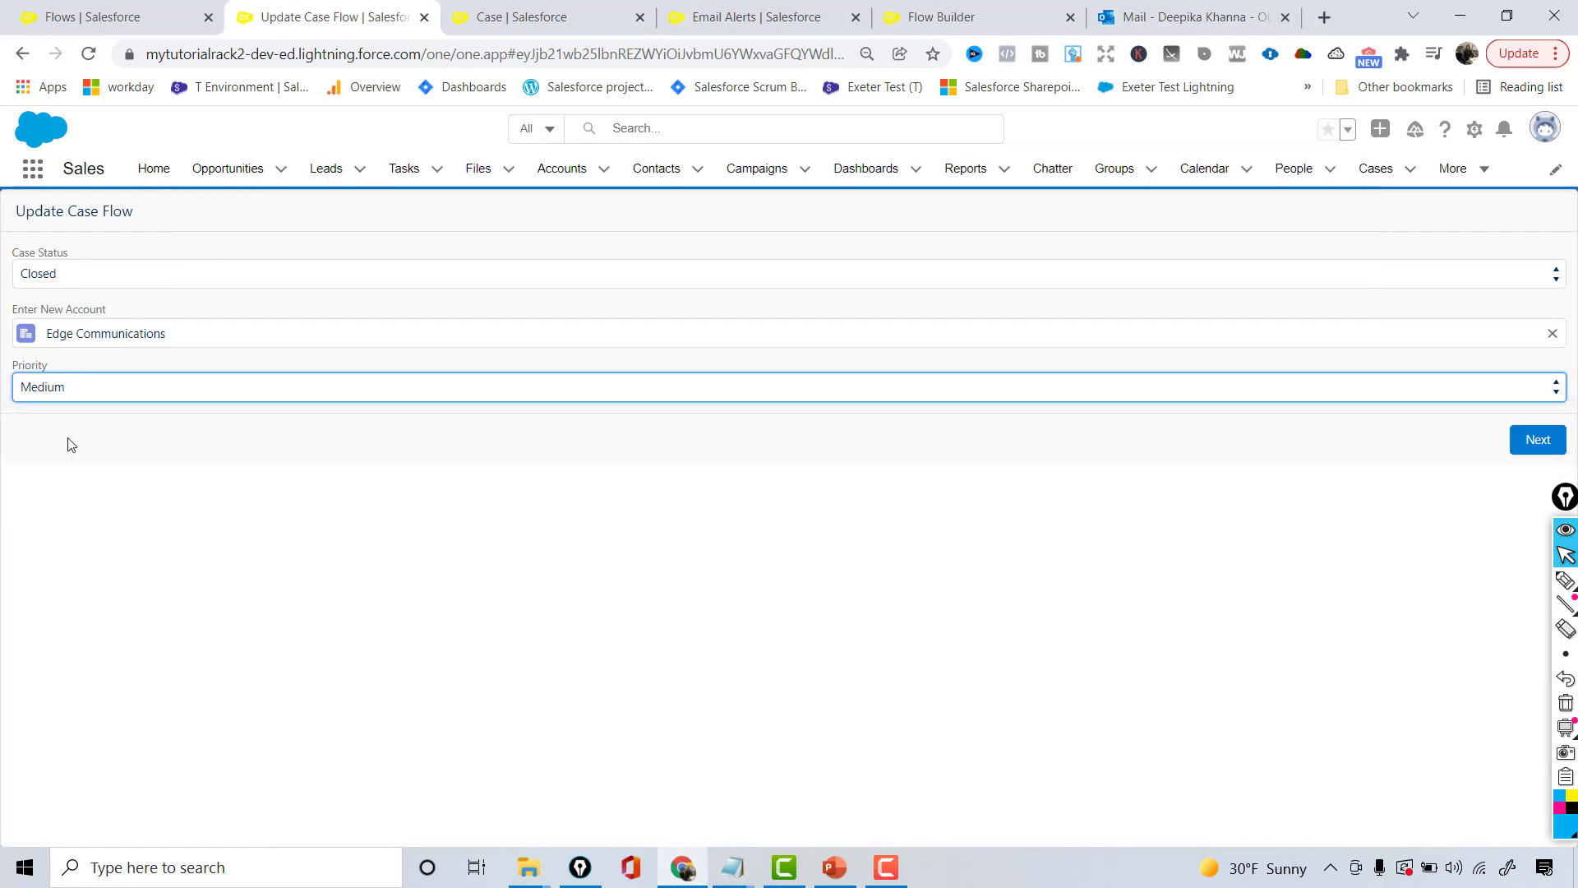
{"action": "left_click", "coordinate": [1534, 441]}
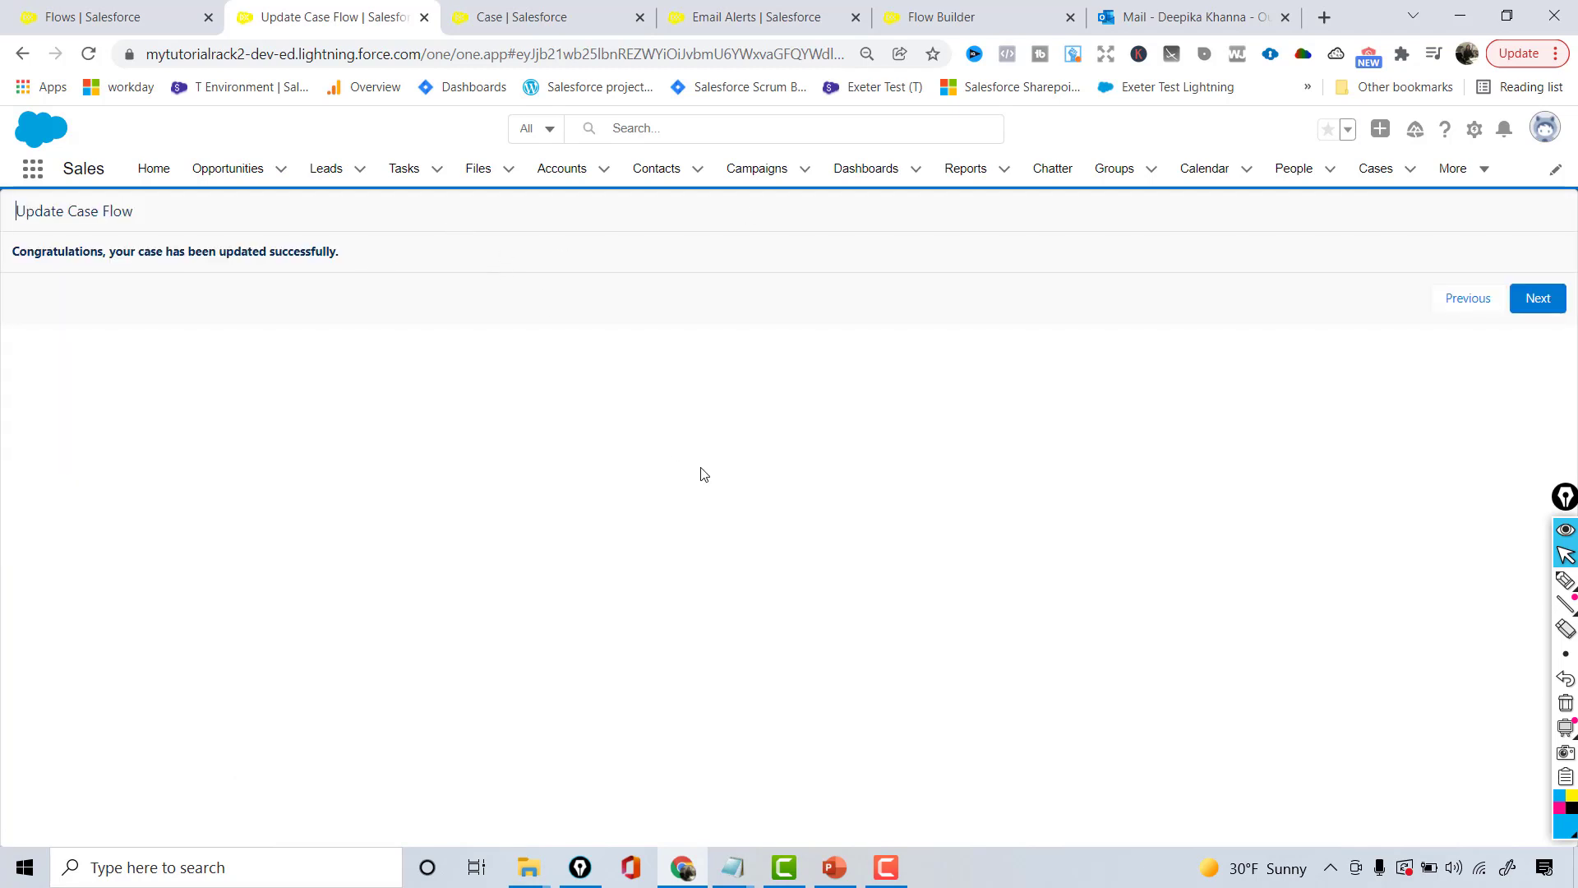
Check Outlook's Junk Email and Inbox for the case close notification, examining the invalid ID in the Update Case Flow error message.
{"action": "left_click", "coordinate": [1207, 12]}
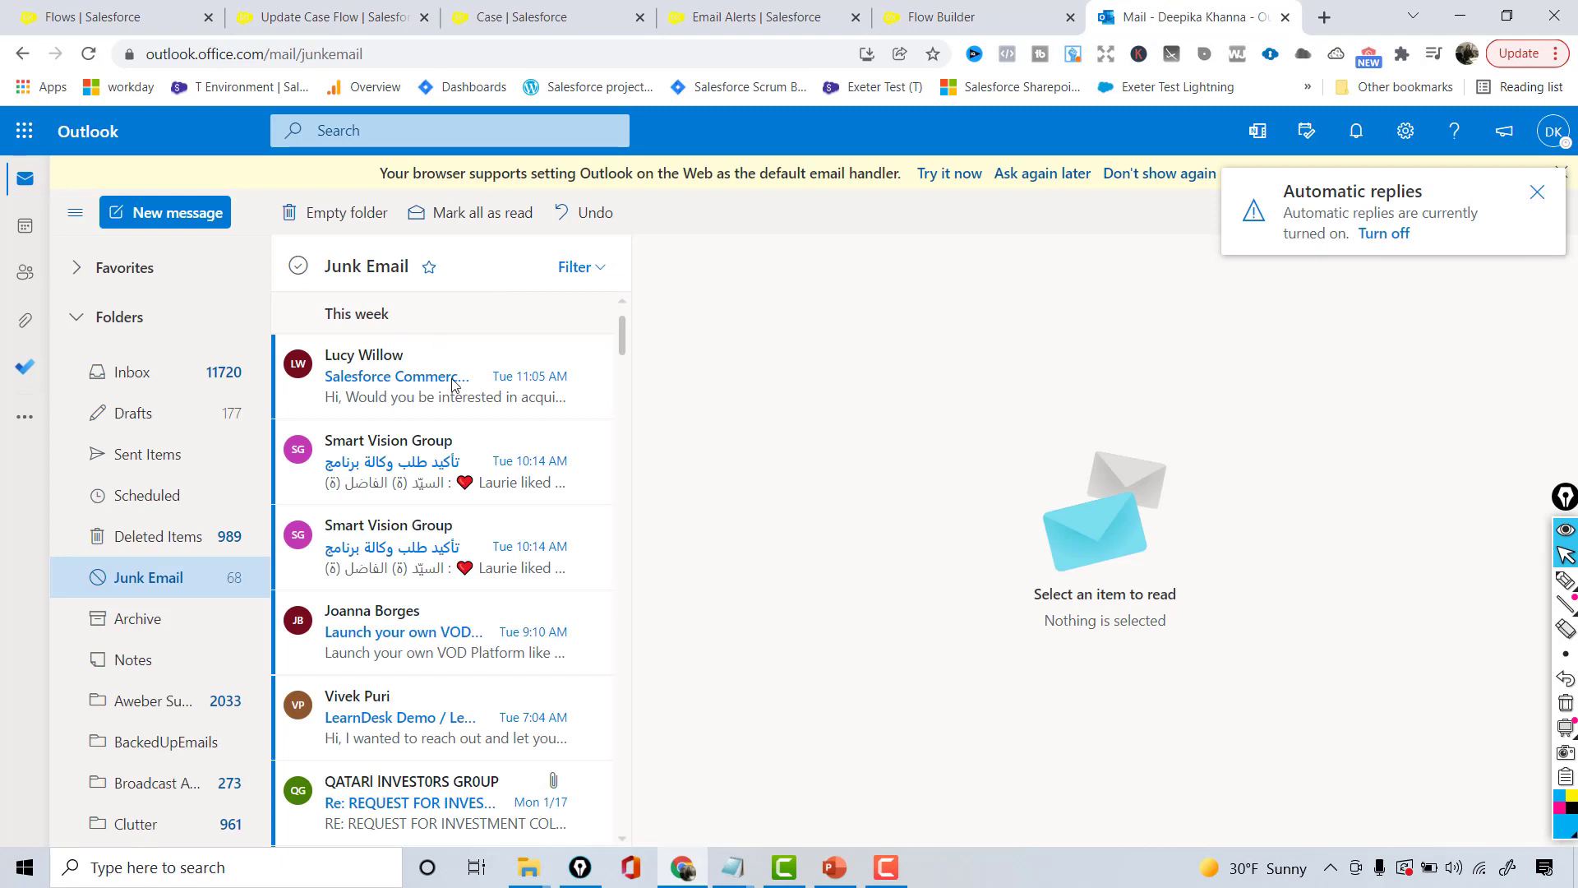
{"action": "left_click", "coordinate": [160, 579]}
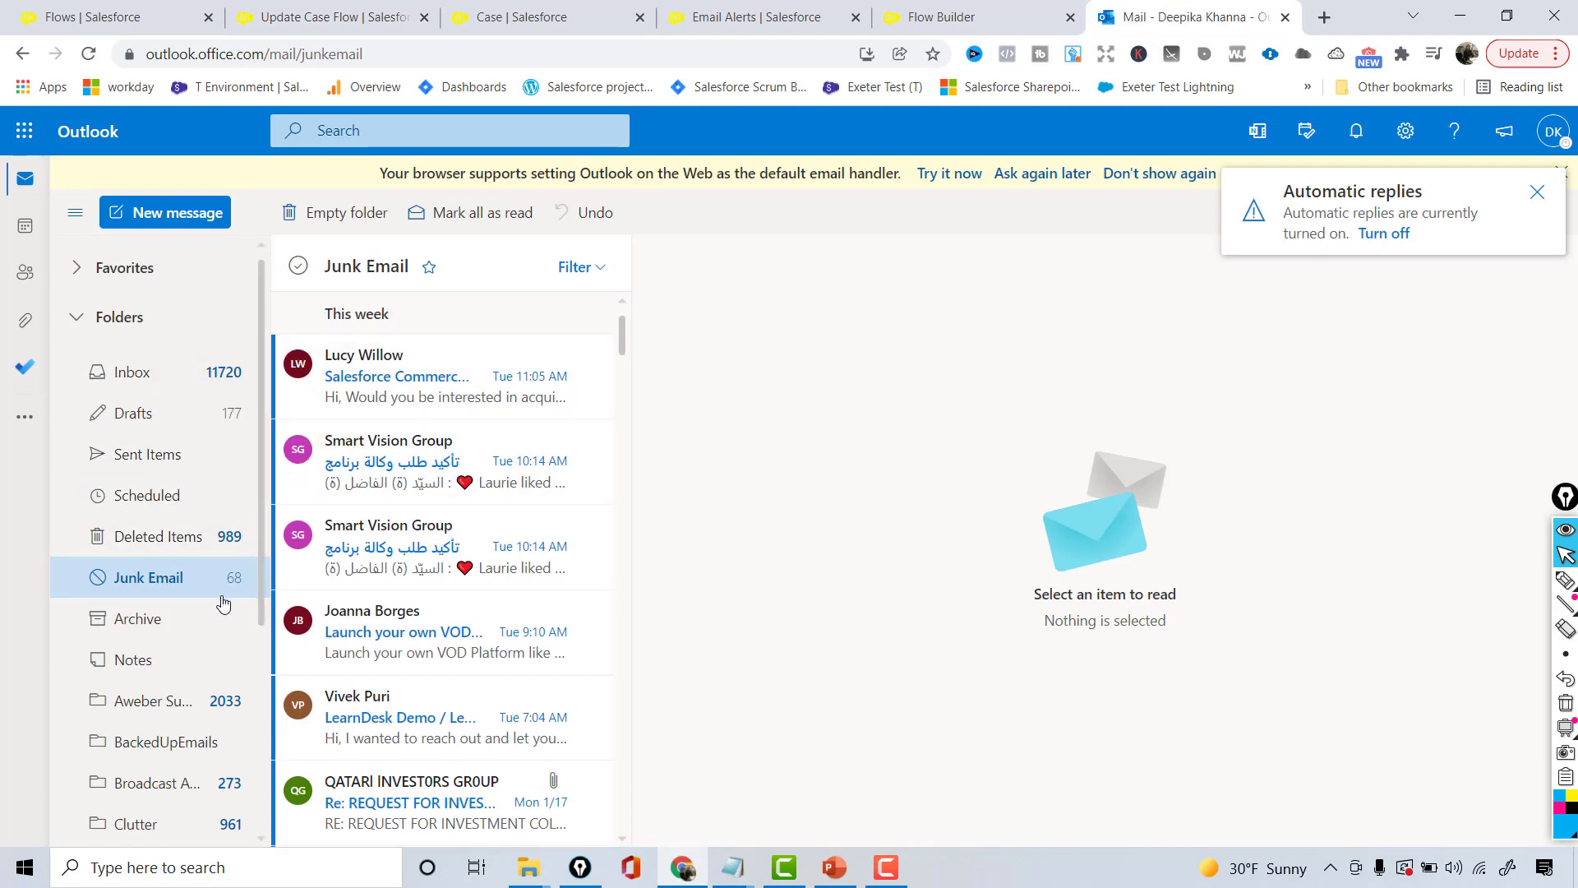
{"action": "left_click", "coordinate": [131, 371]}
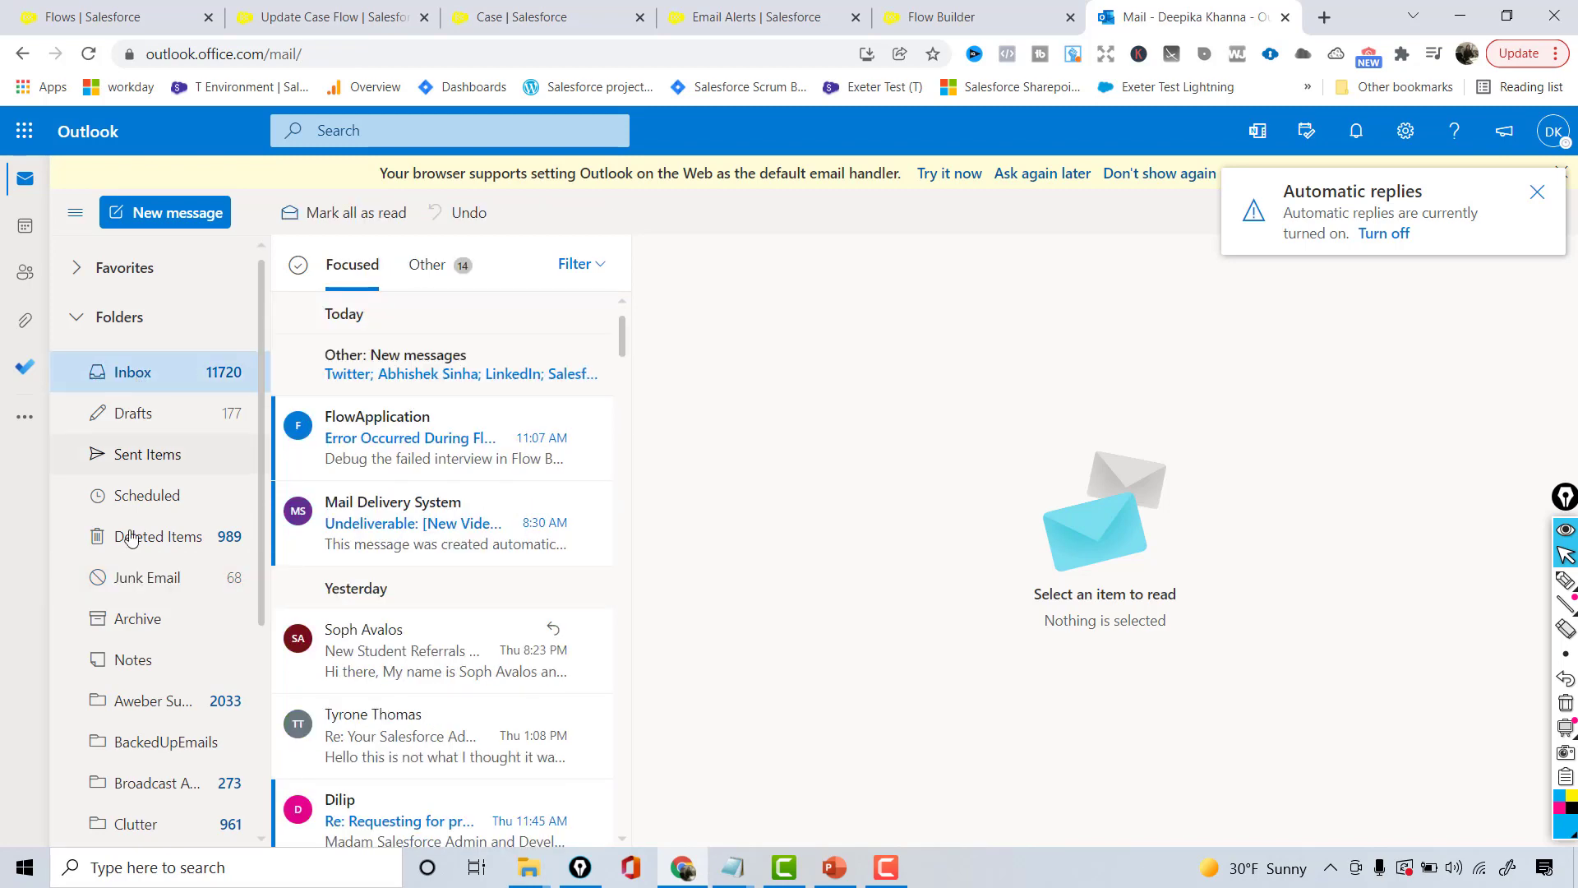
{"action": "left_click", "coordinate": [444, 437]}
{"action": "left_click_drag", "start_coordinate": [1019, 496], "coordinate": [1070, 494]}
{"action": "left_click", "coordinate": [1058, 496]}
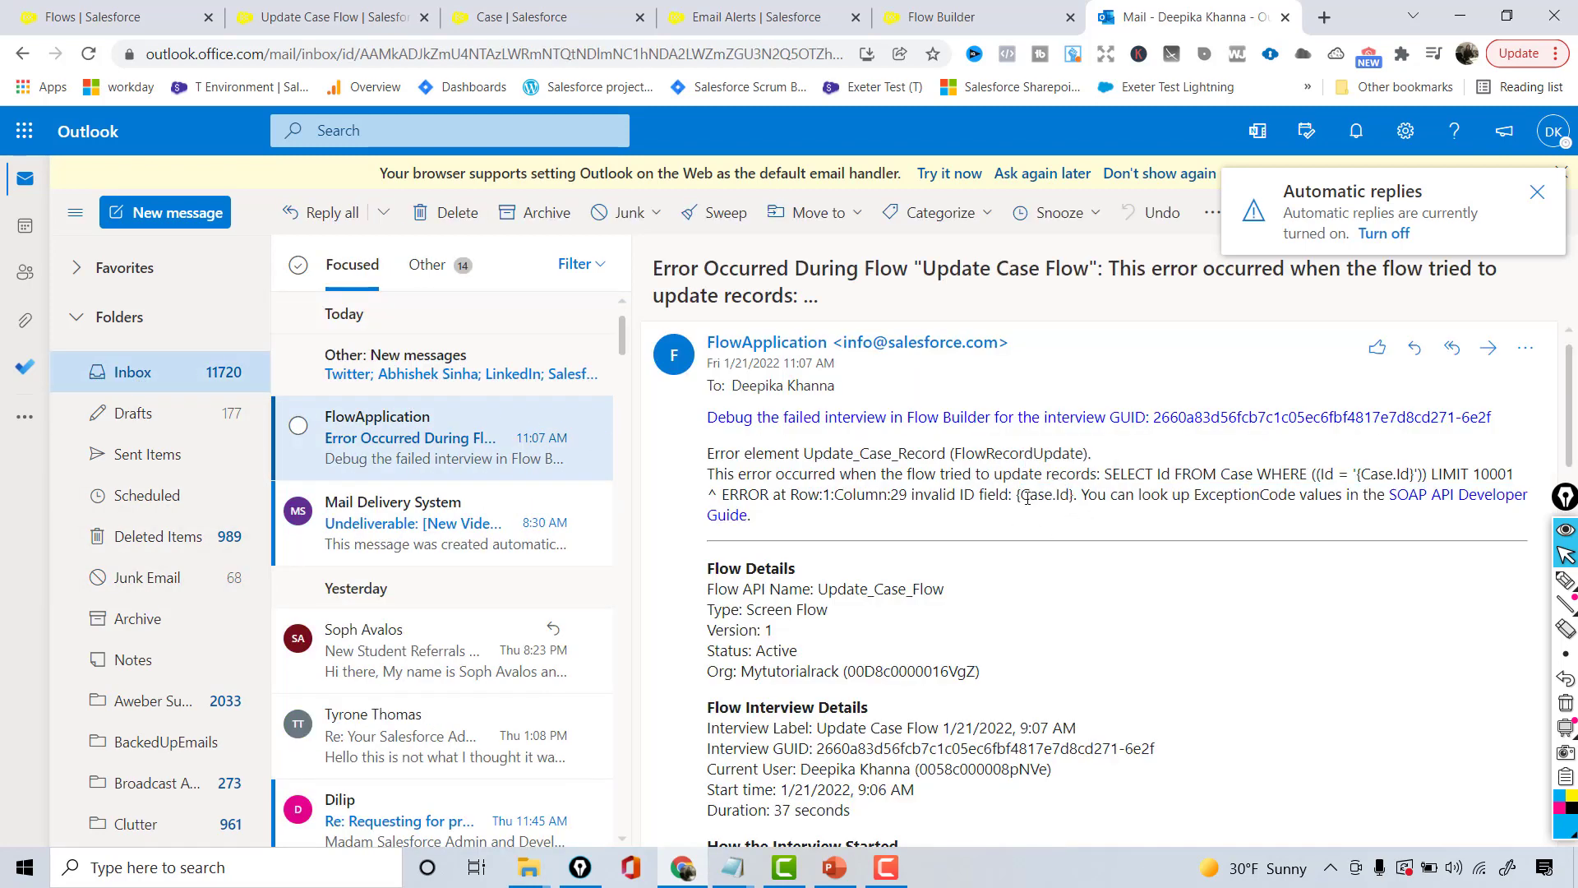
{"action": "left_click_drag", "start_coordinate": [1024, 499], "coordinate": [1072, 504]}
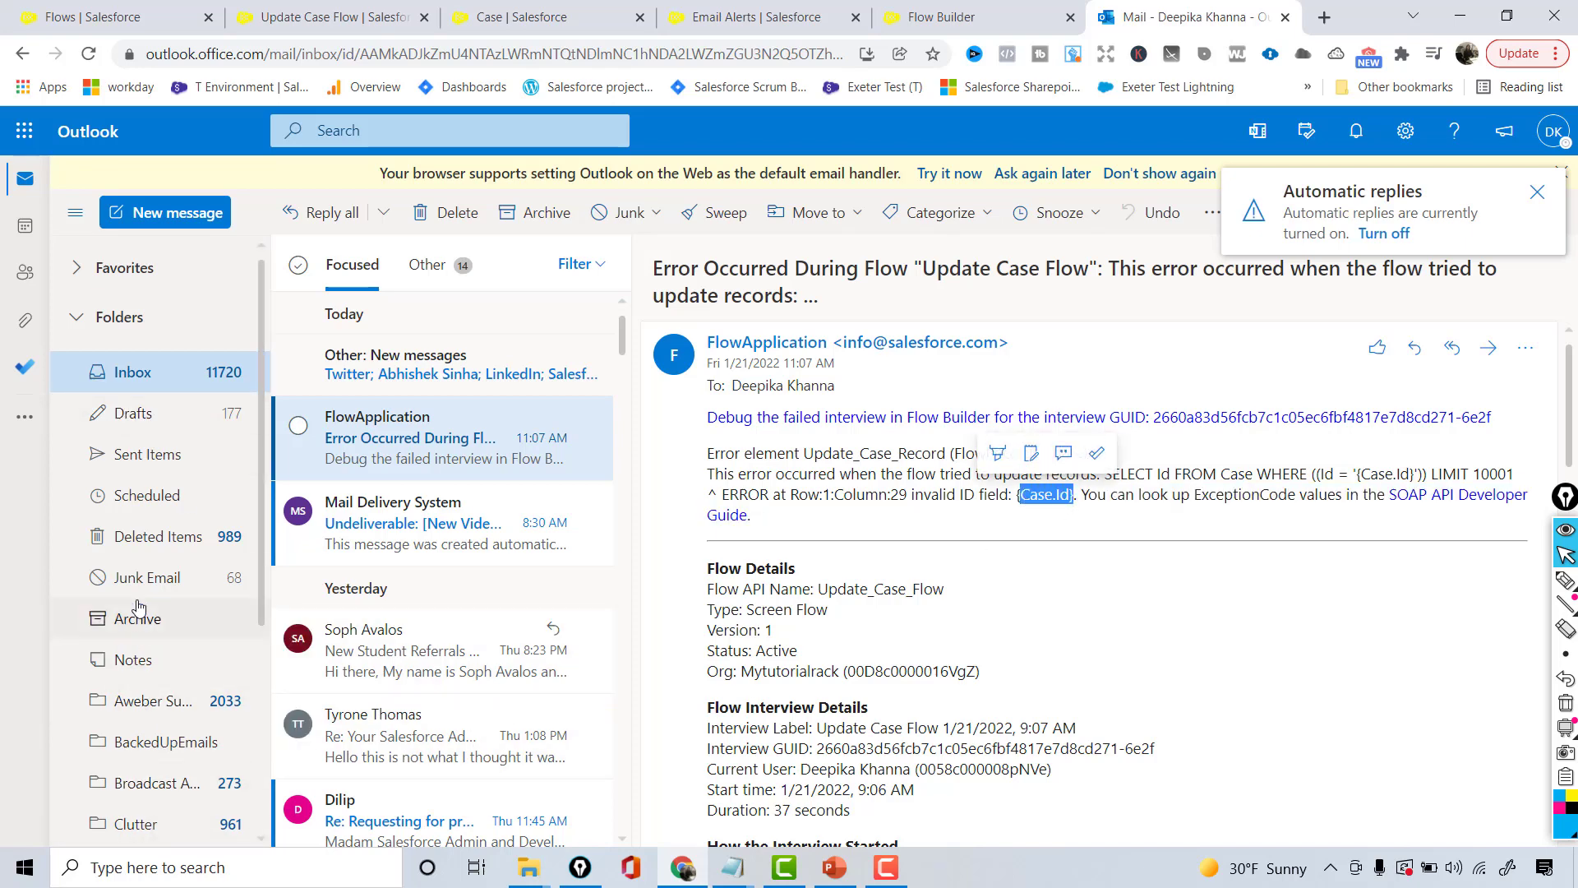
{"action": "left_click", "coordinate": [152, 578]}
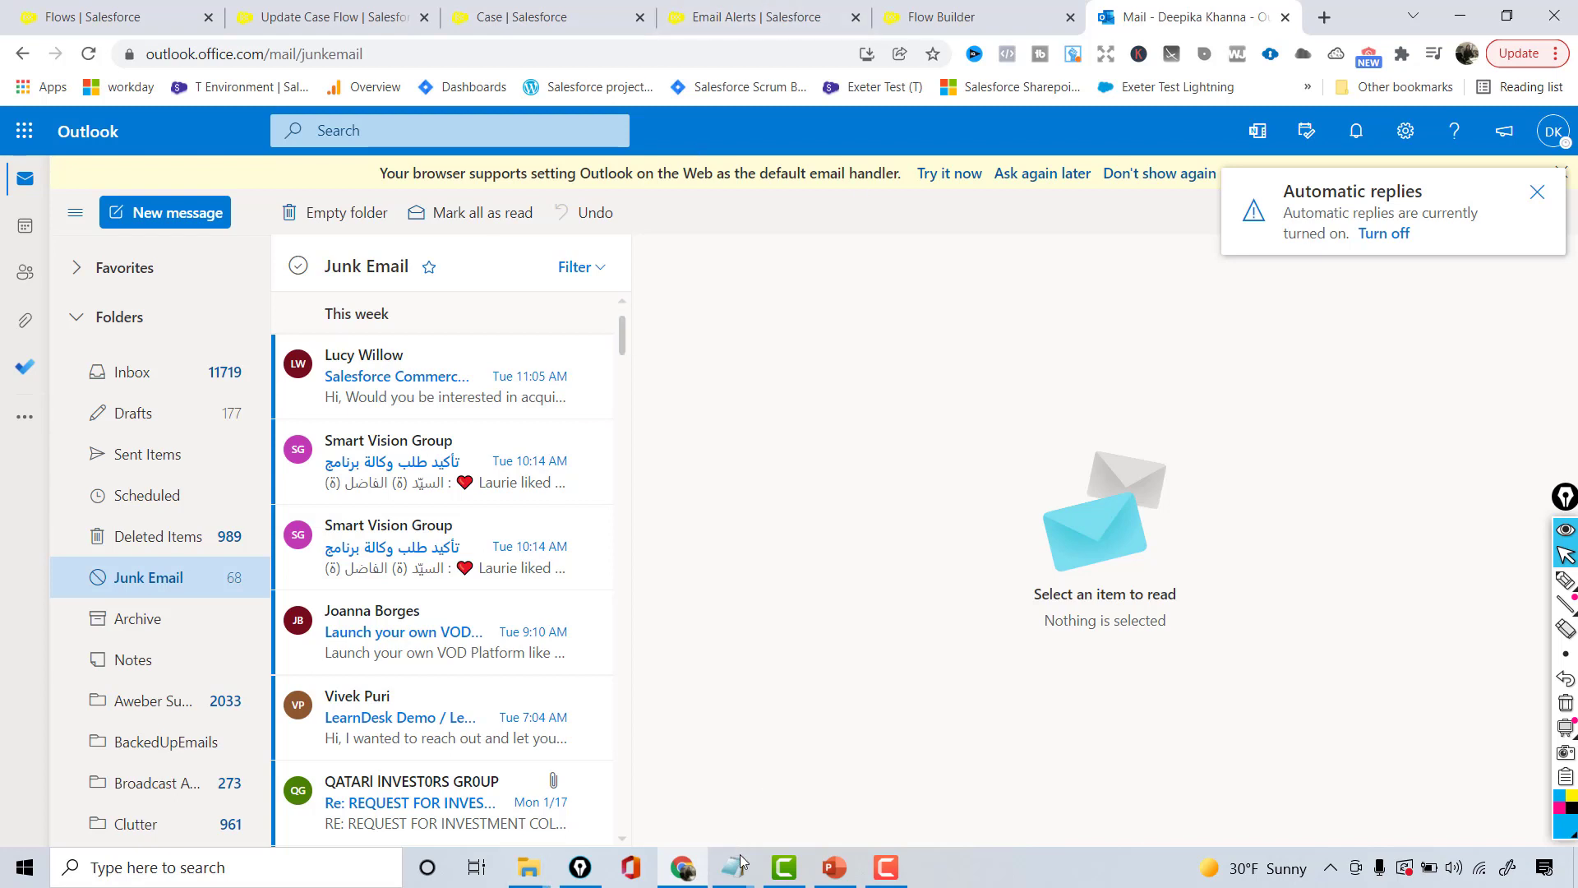
Copy the case URL from the Notepad notes, load it in the Case setup browser tab and check the record's Status and Priority.
{"action": "mouse_move", "coordinate": [740, 855]}
{"action": "left_click", "coordinate": [1060, 776]}
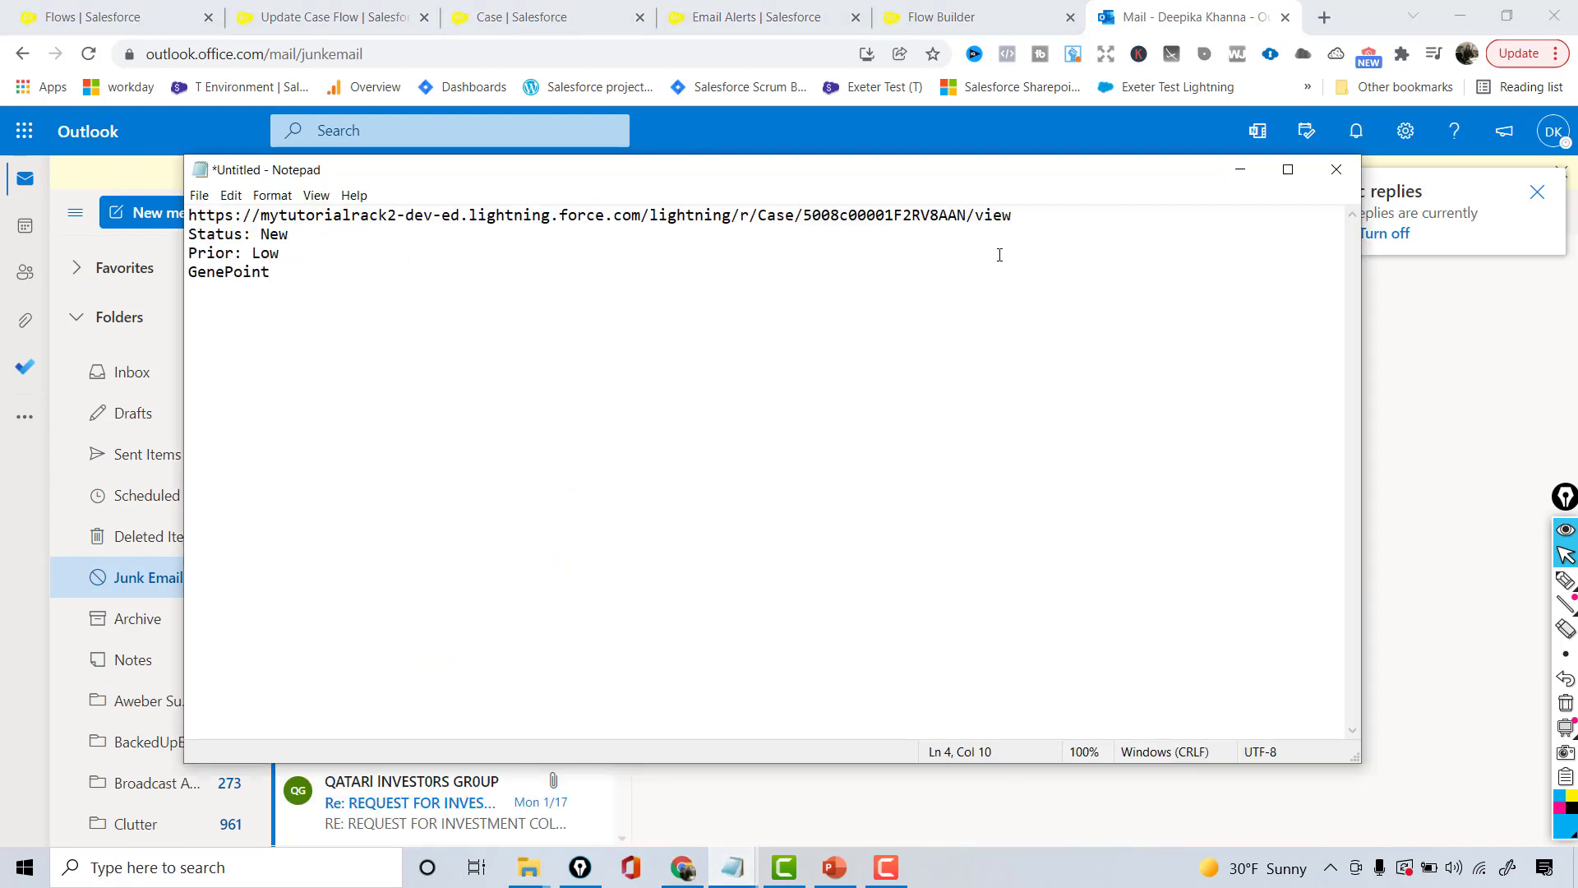
{"action": "left_click_drag", "start_coordinate": [1027, 218], "coordinate": [188, 216]}
{"action": "key", "text": "ctrl+c"}
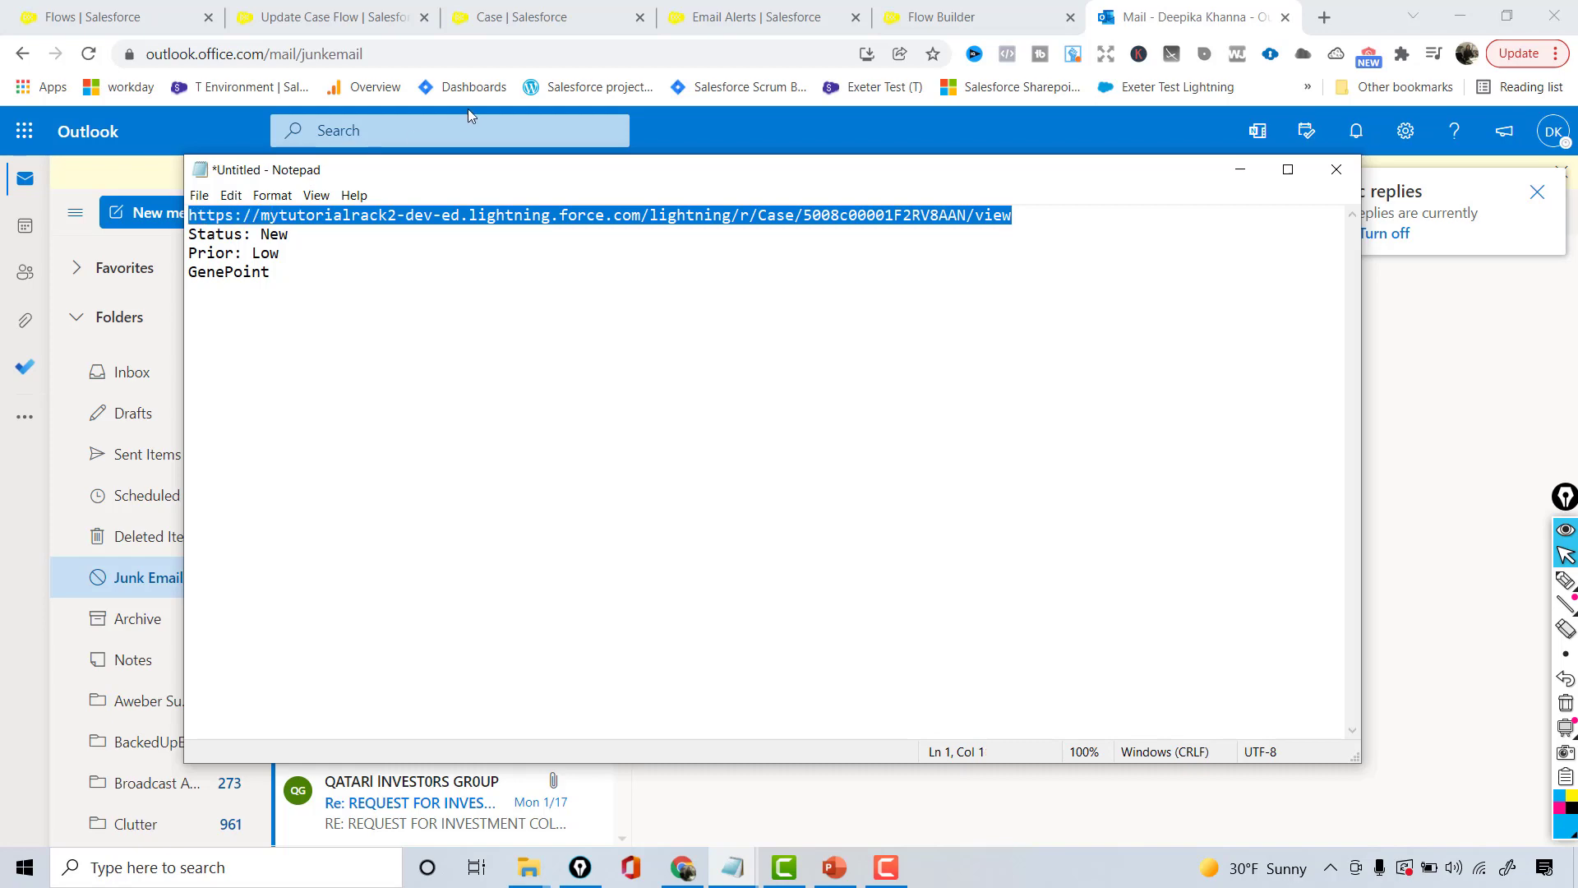
{"action": "left_click", "coordinate": [573, 10]}
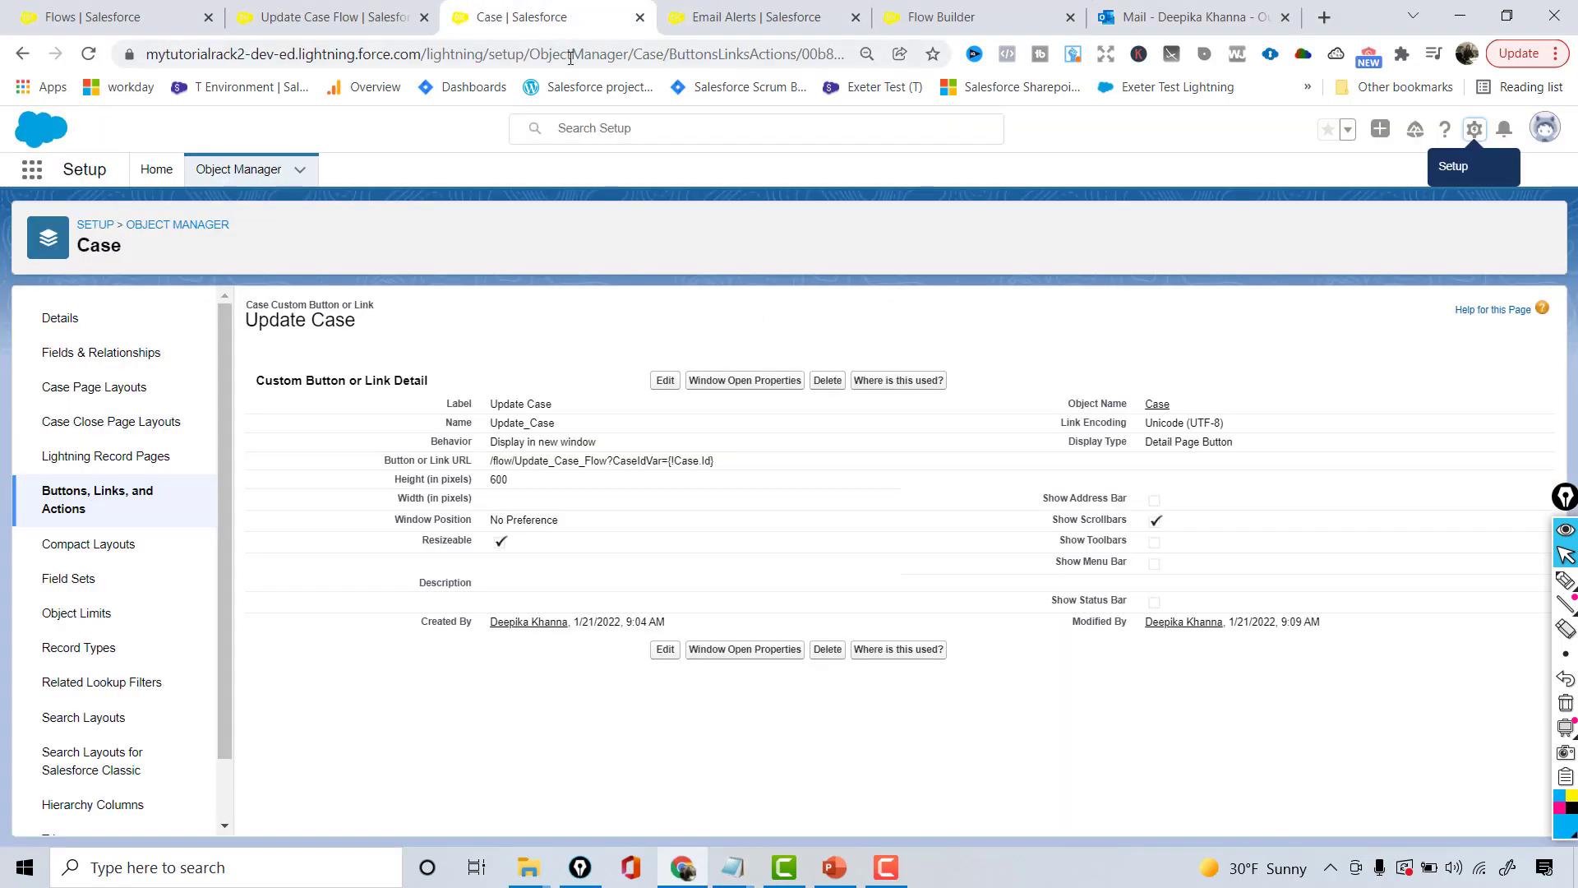
{"action": "left_click", "coordinate": [603, 54]}
{"action": "key", "text": "ctrl+v"}
{"action": "key", "text": "Return"}
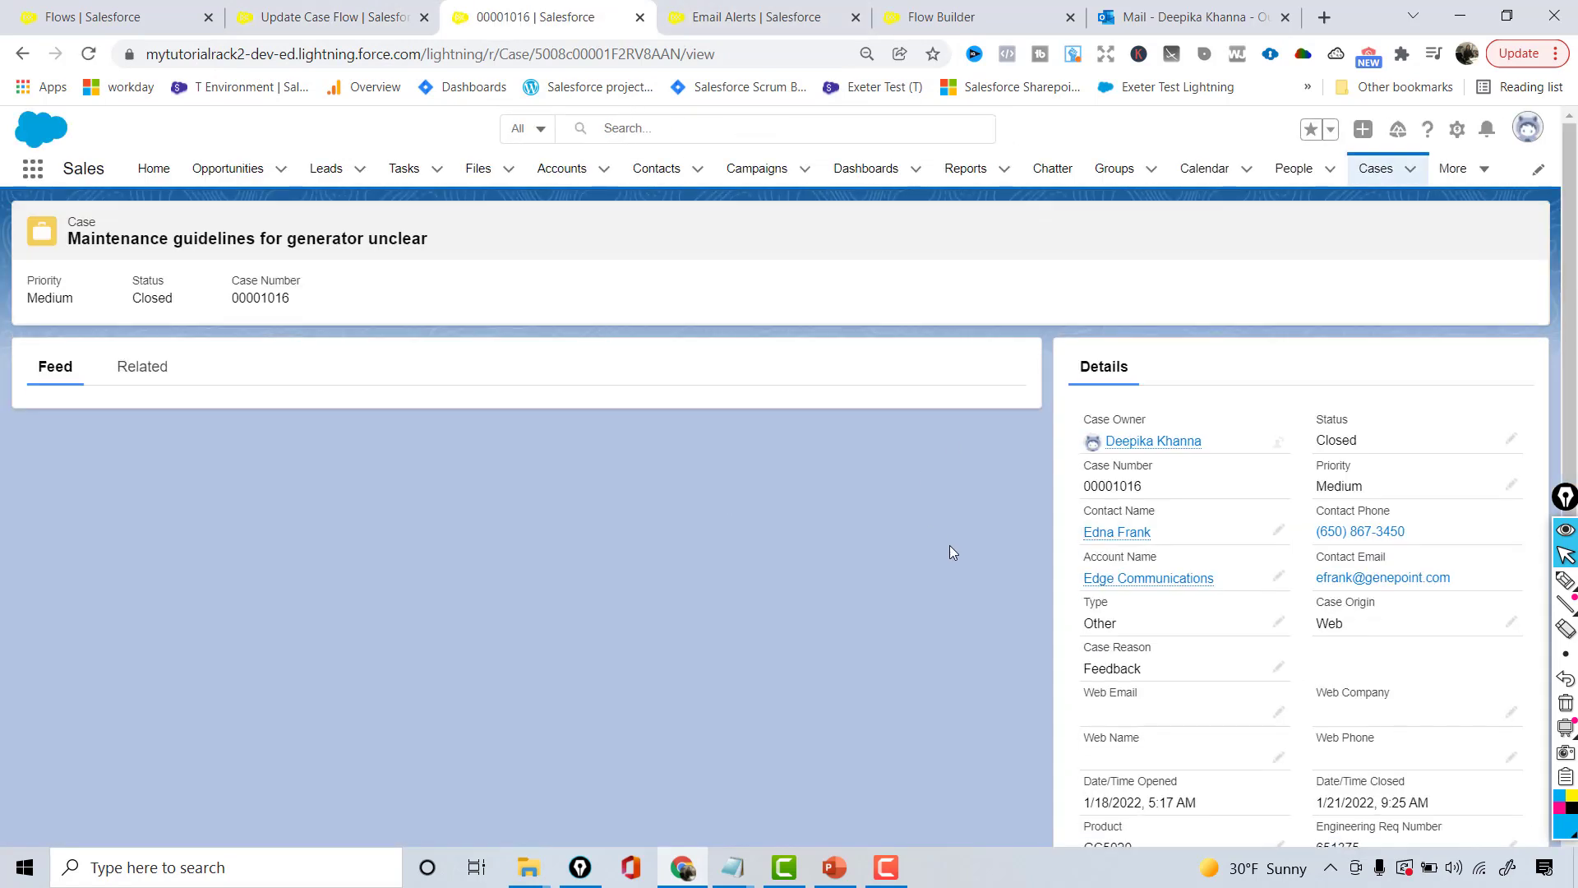
{"action": "left_click_drag", "start_coordinate": [1365, 442], "coordinate": [1310, 445]}
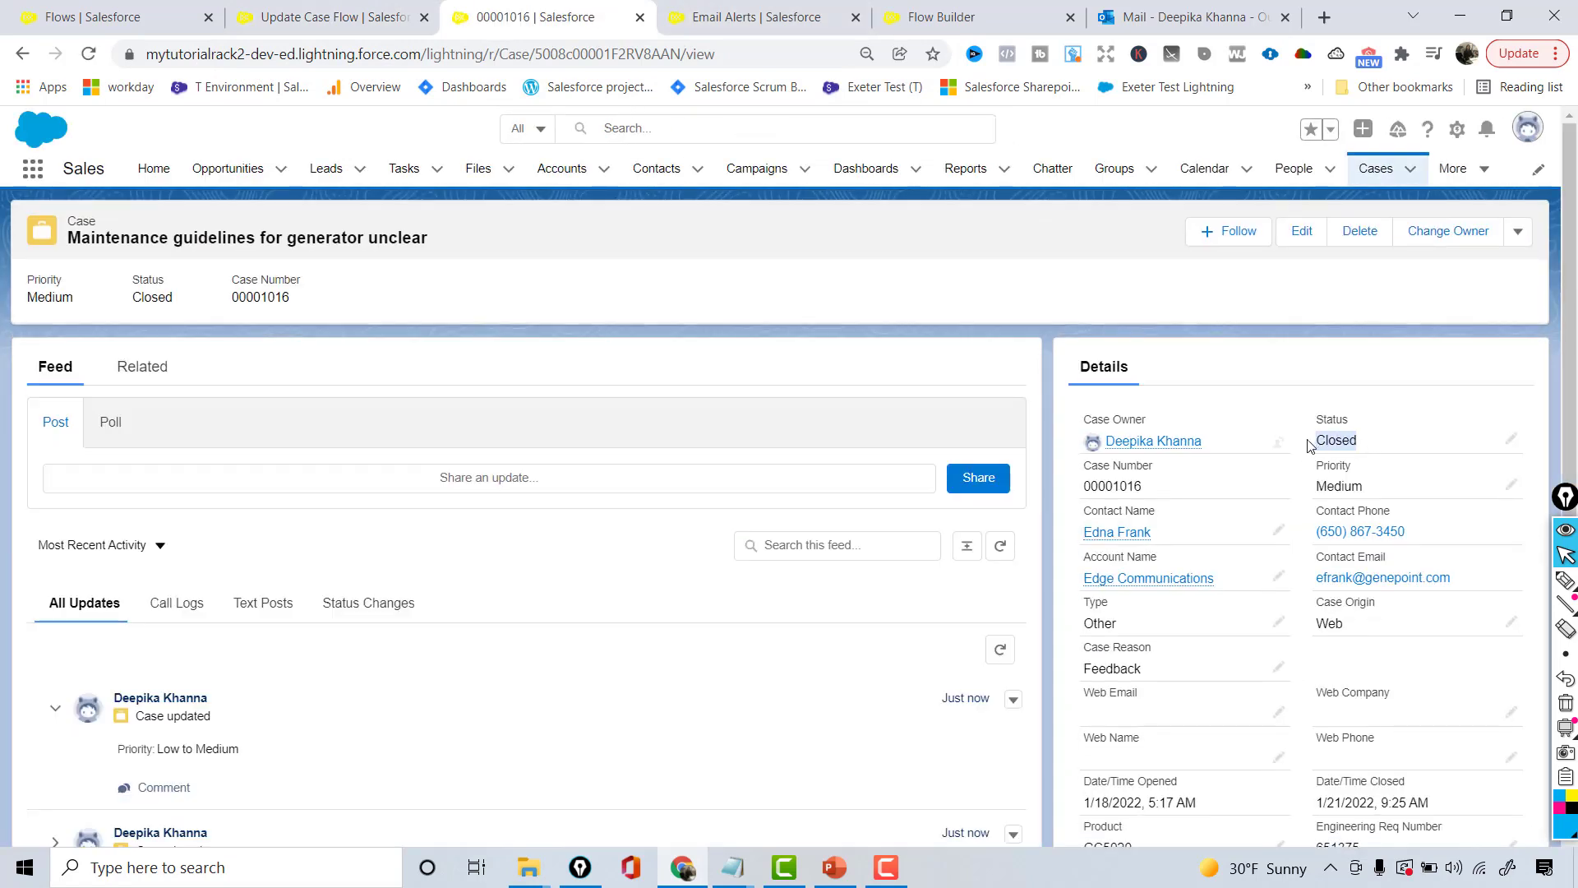
{"action": "left_click_drag", "start_coordinate": [1371, 490], "coordinate": [1315, 490]}
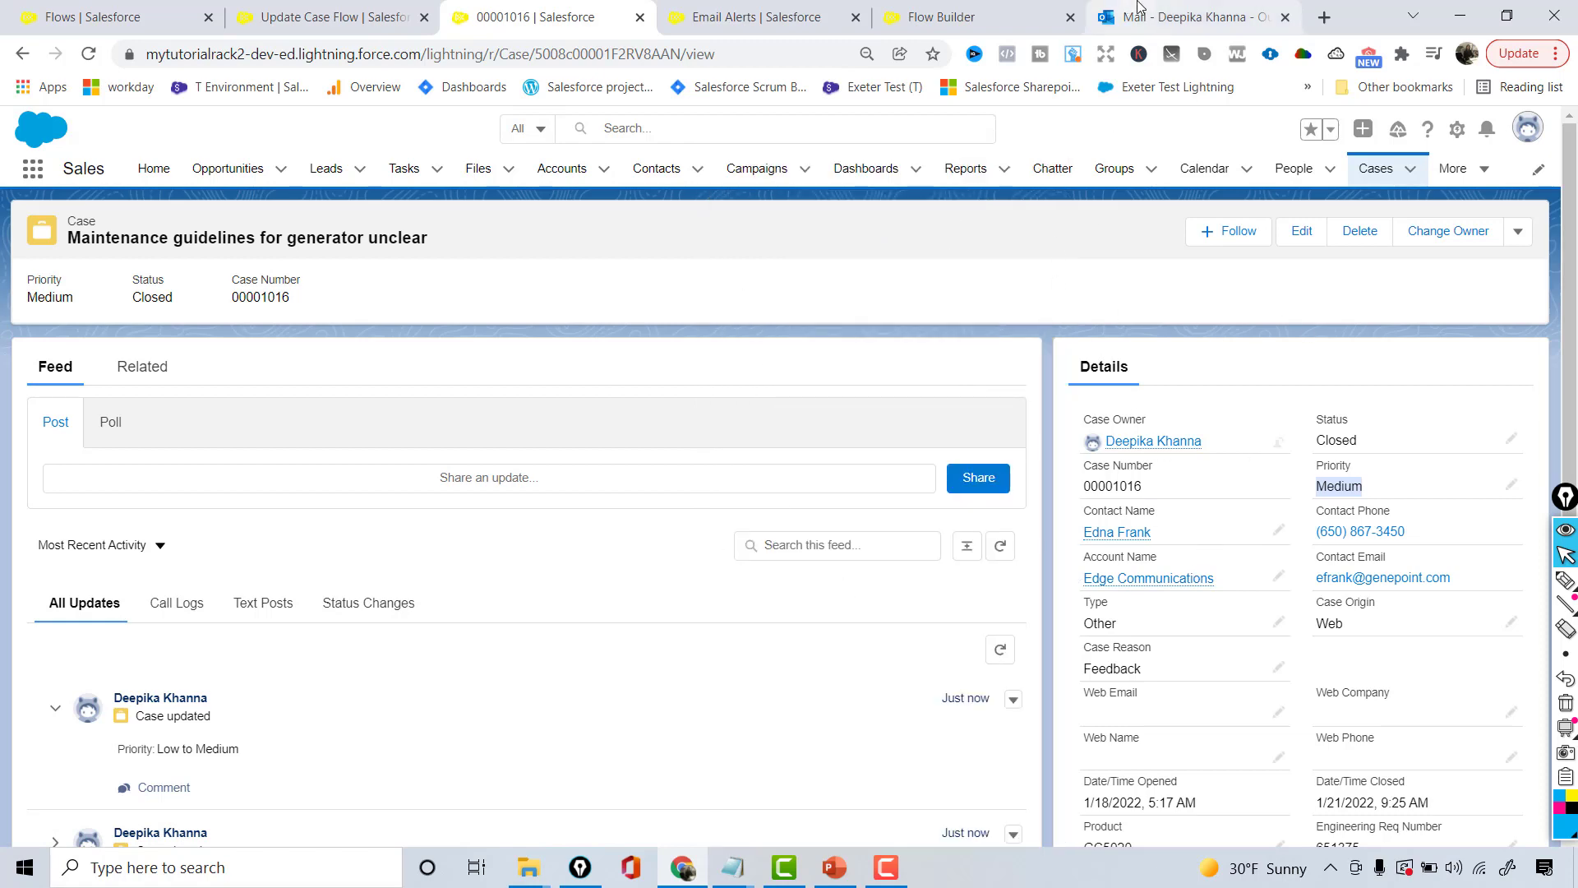
Check the Outlook Inbox for the alert, and find Salesforce's Deliverability settings in Setup to examine the email access level.
{"action": "left_click", "coordinate": [1140, 8]}
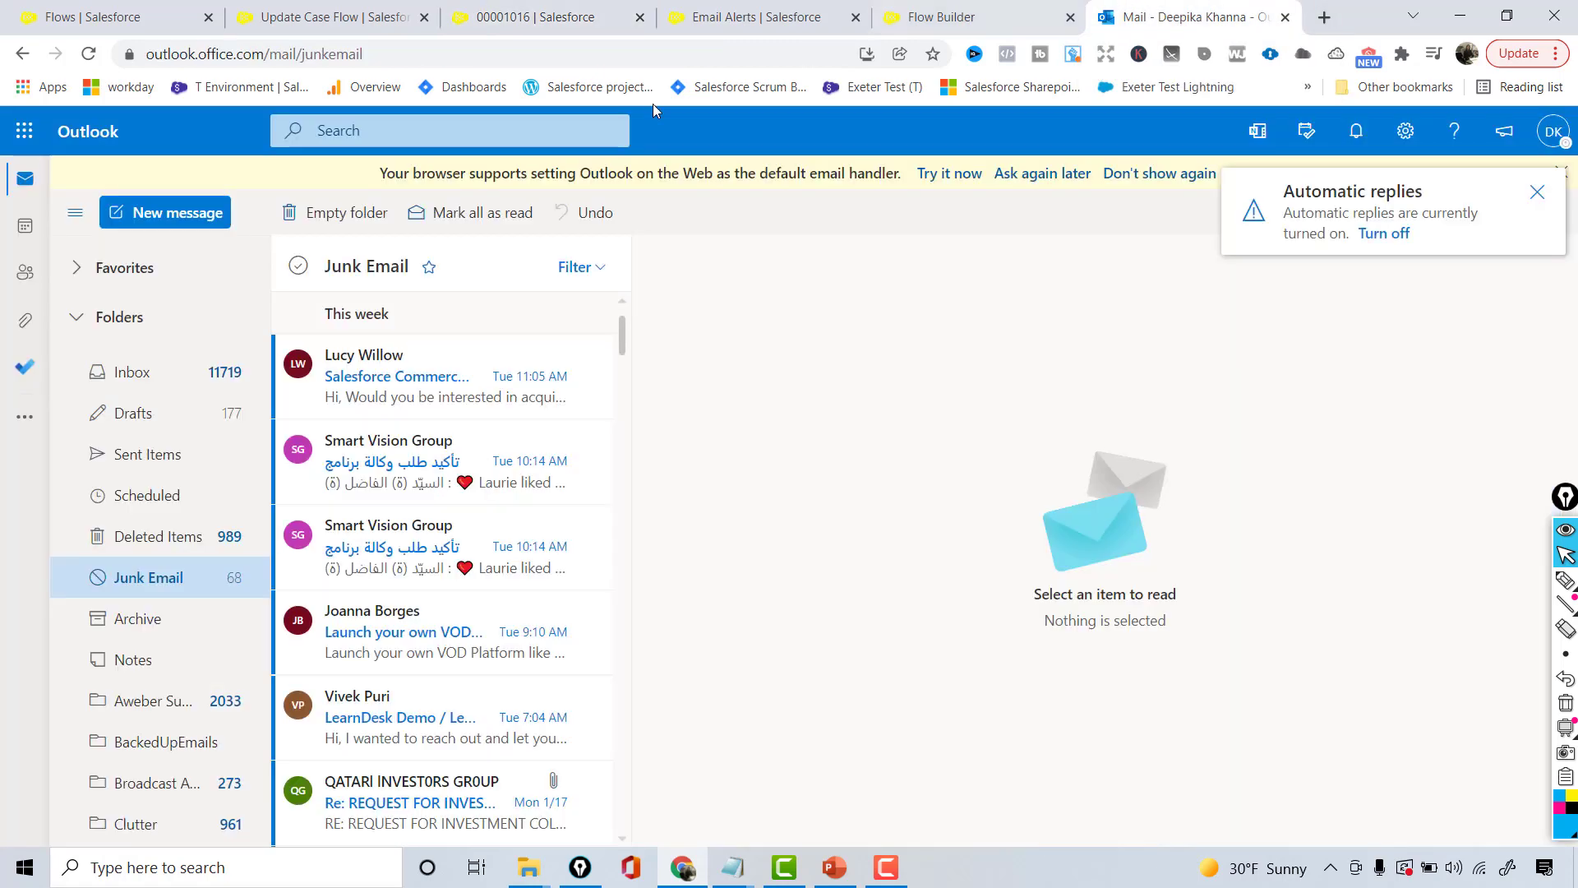
{"action": "left_click", "coordinate": [160, 377]}
{"action": "left_click", "coordinate": [651, 10]}
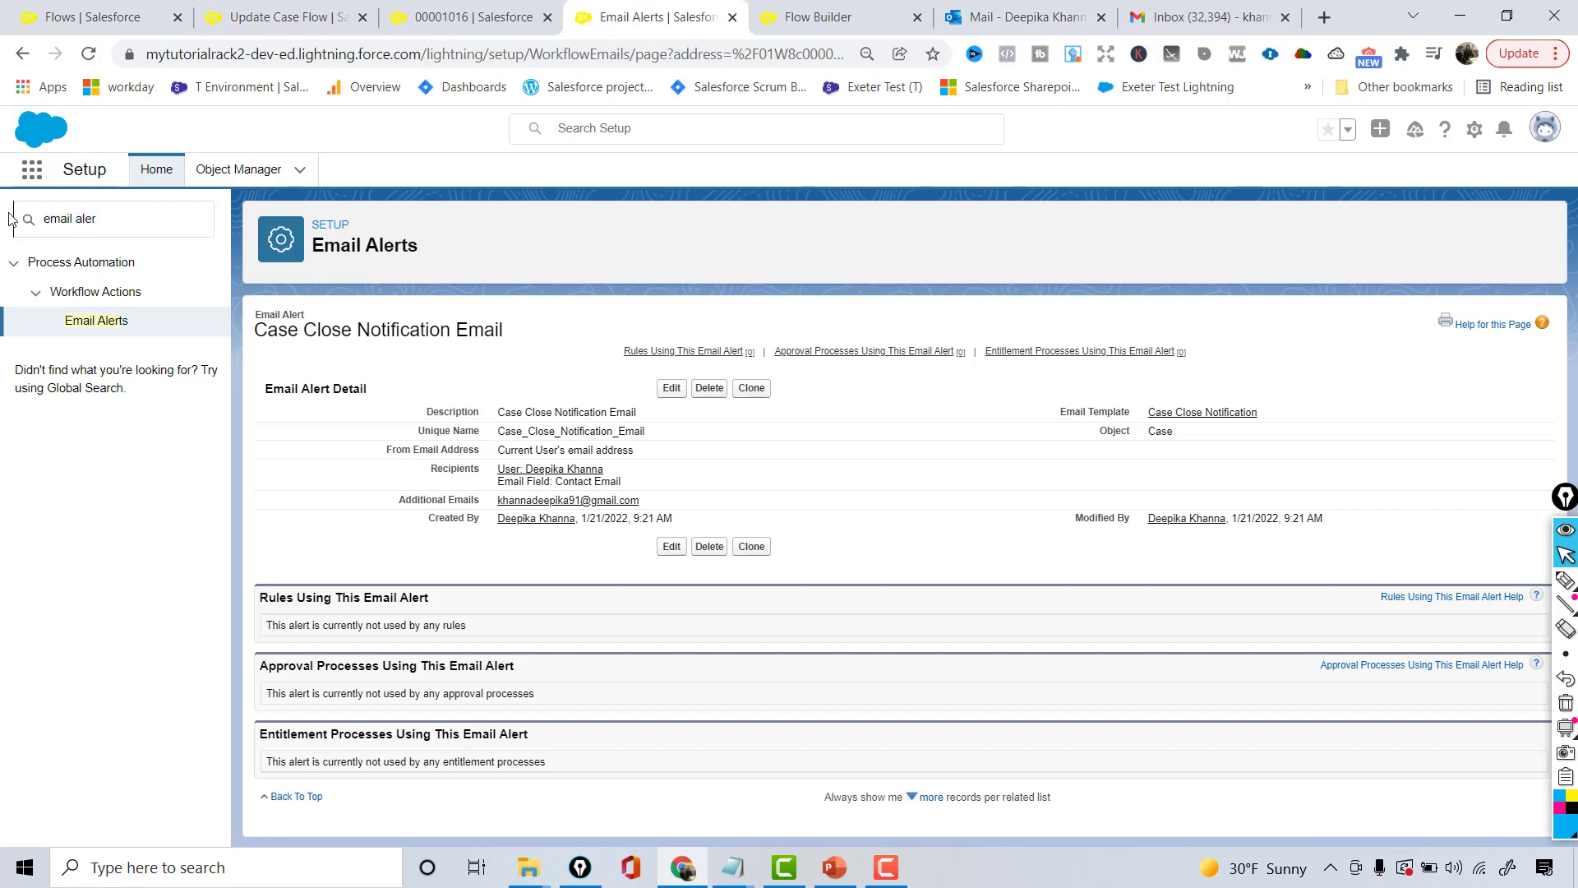
{"action": "triple_click", "coordinate": [88, 220]}
{"action": "type", "text": "deliv"}
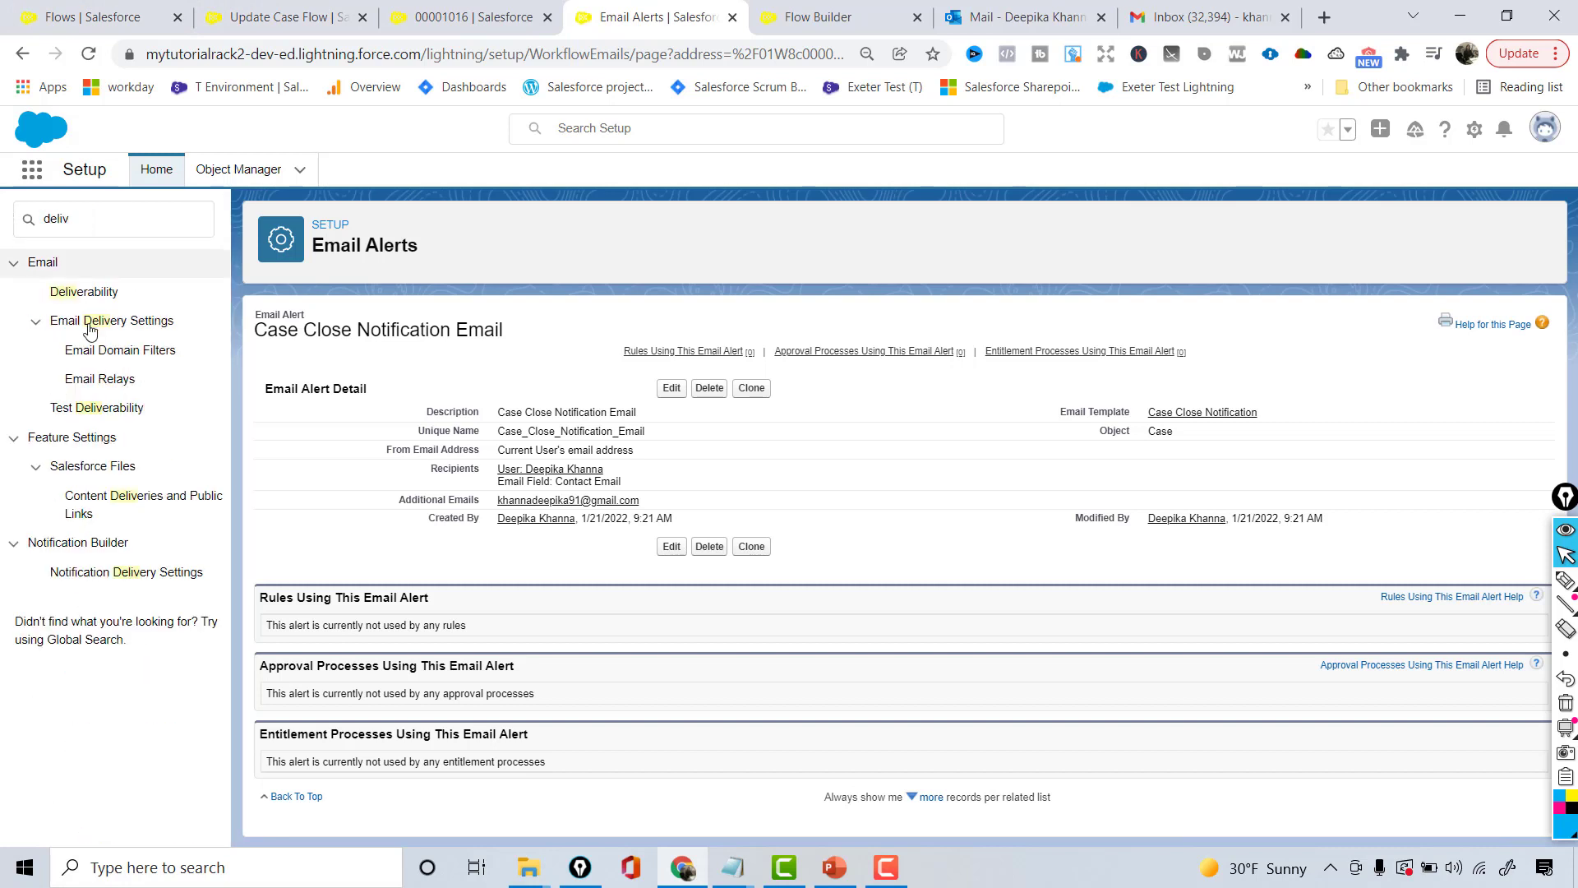
{"action": "left_click", "coordinate": [84, 292]}
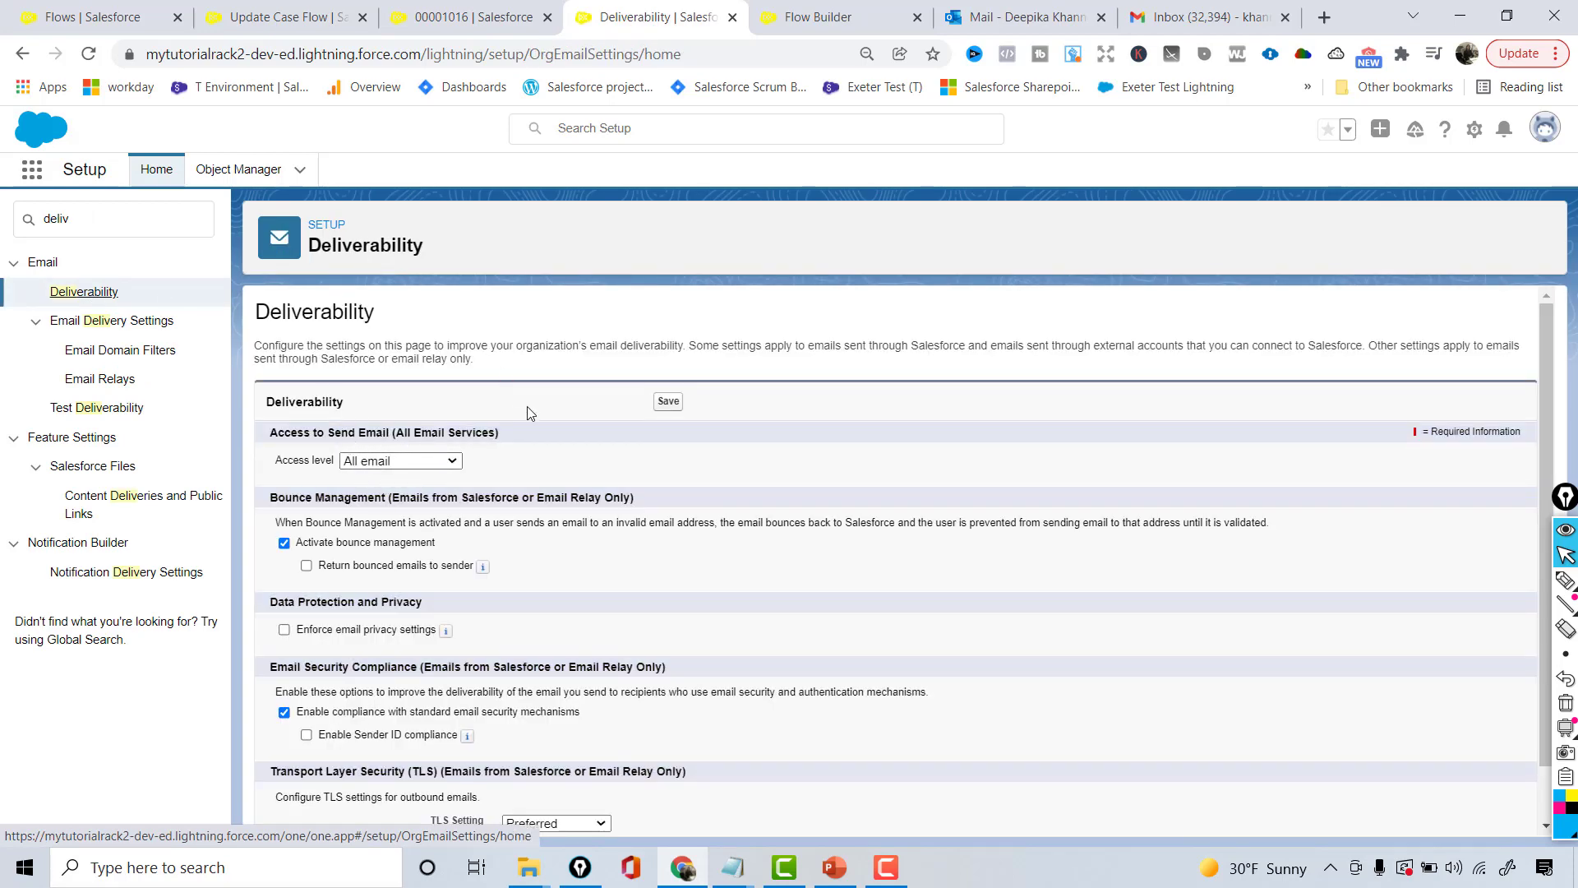
Open the case "Starting generator after electrical failure" from the recently viewed cases list.
{"action": "left_click", "coordinate": [455, 12]}
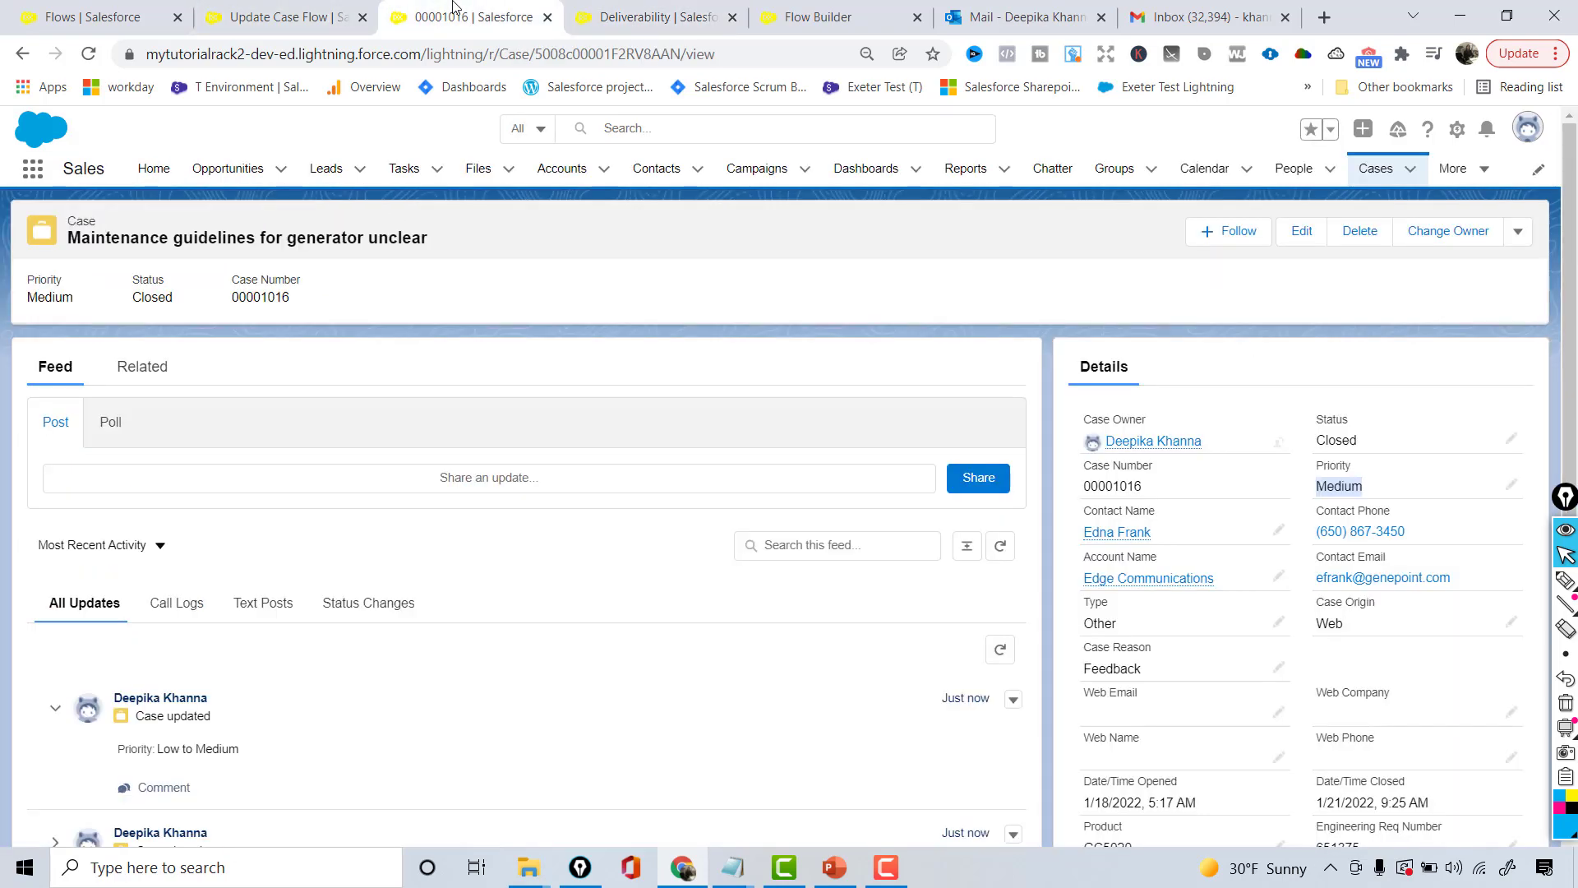
{"action": "left_click", "coordinate": [1373, 179]}
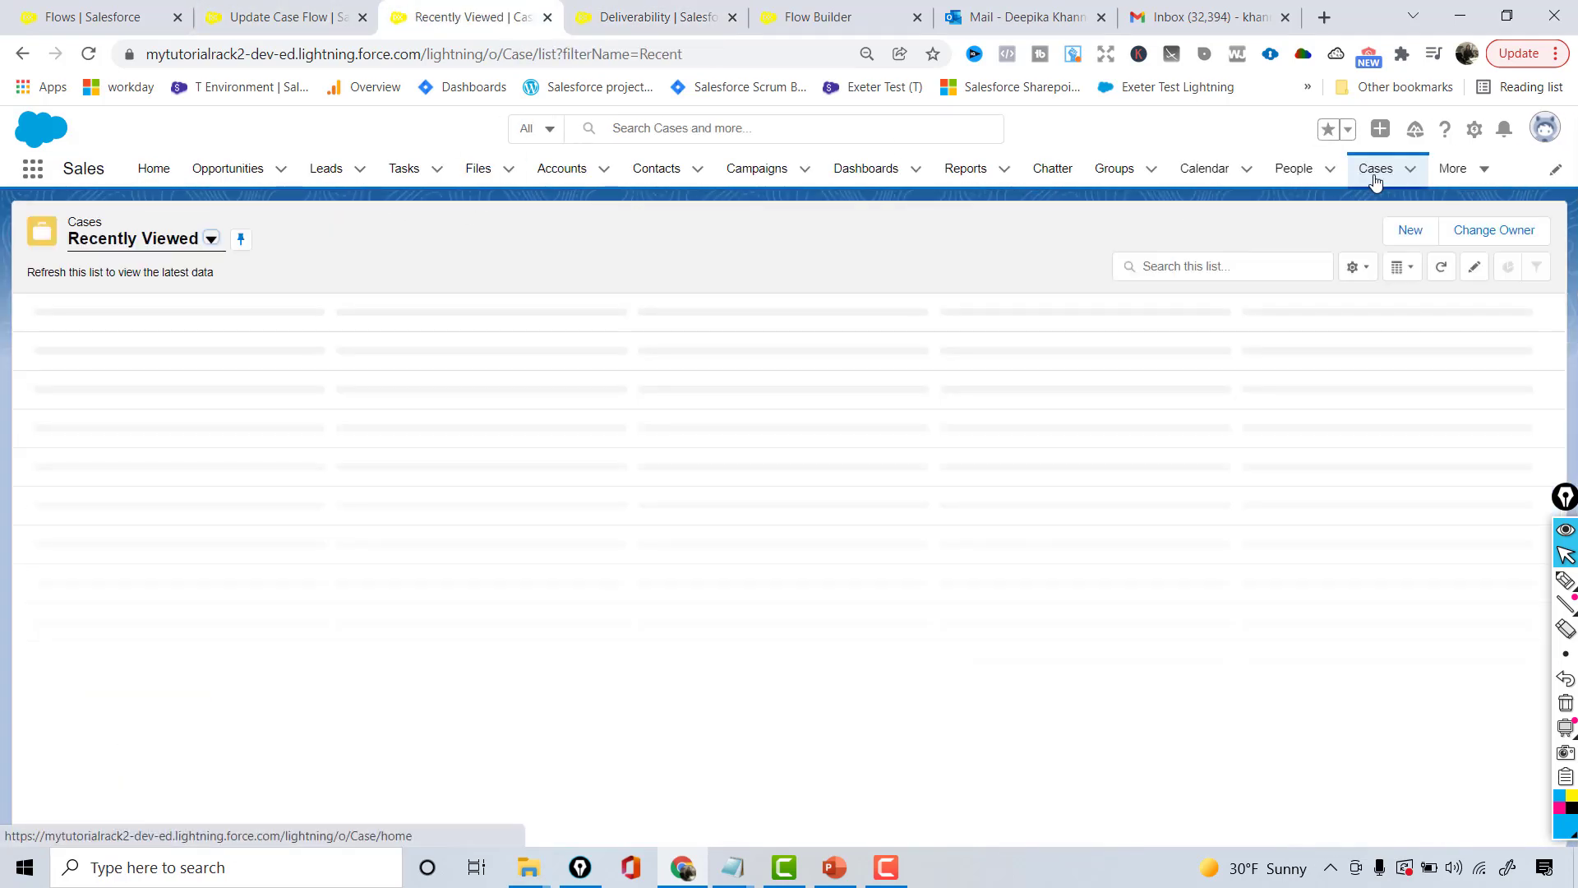
{"action": "left_click", "coordinate": [127, 397]}
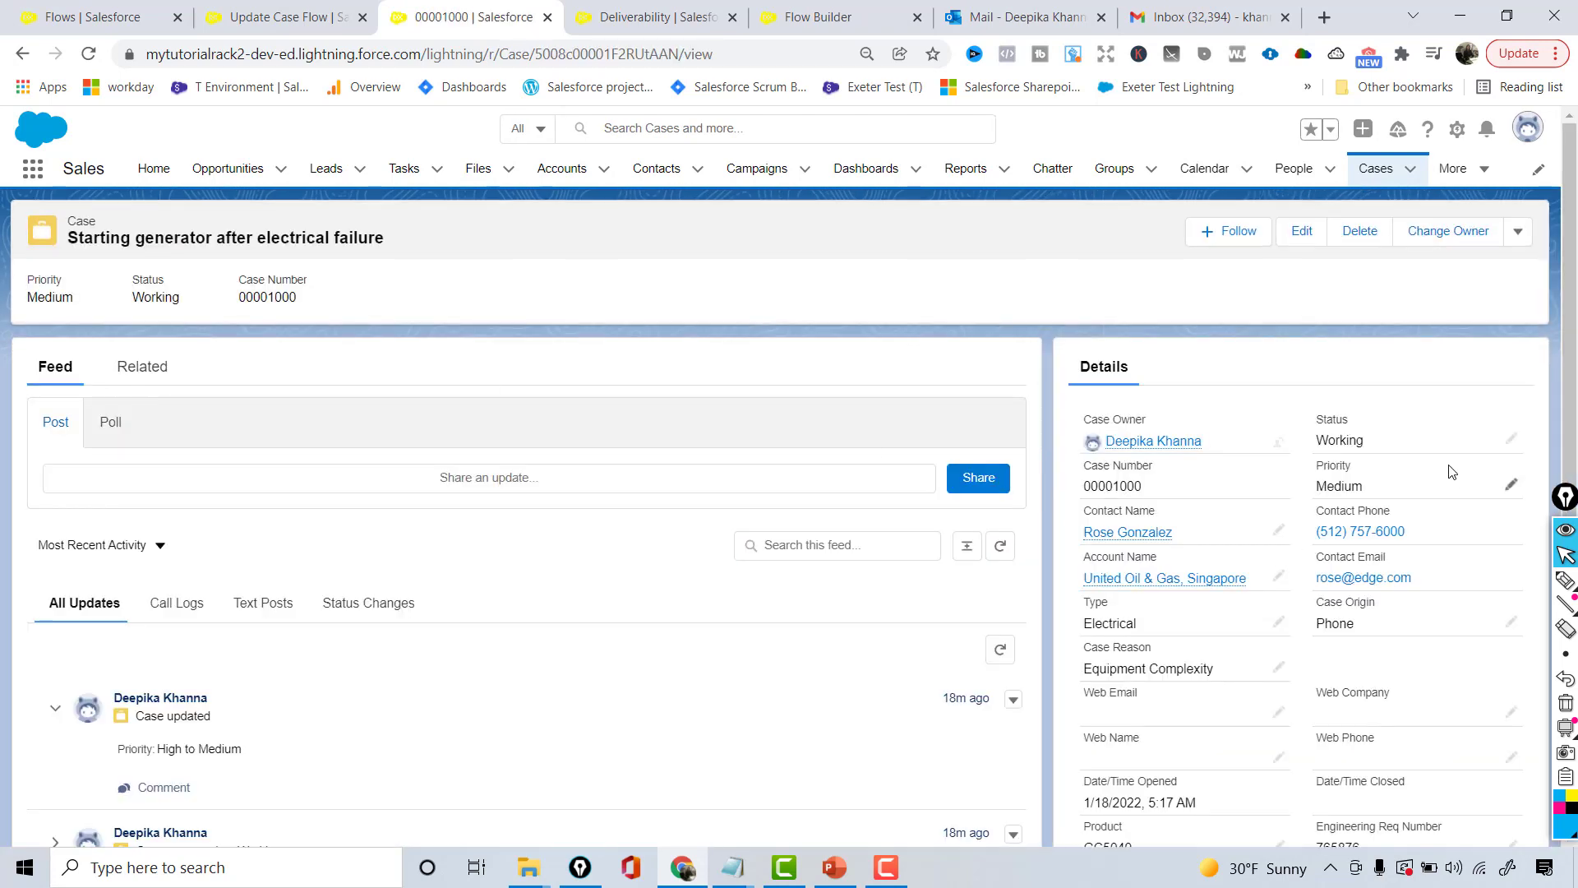
{"action": "left_click", "coordinate": [1518, 233]}
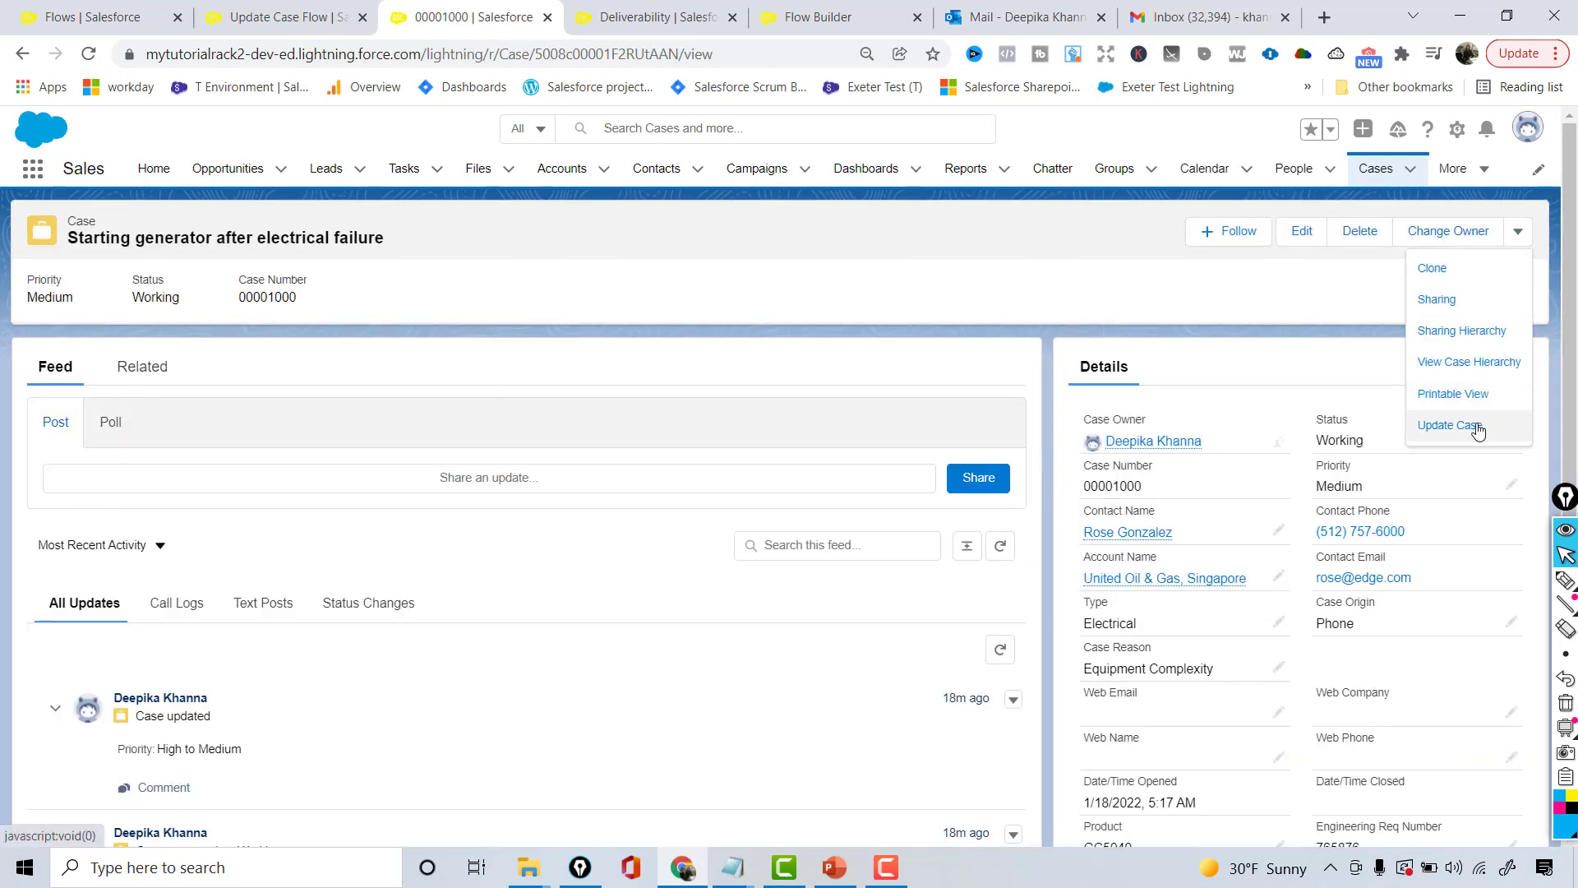
{"action": "left_click", "coordinate": [1477, 427]}
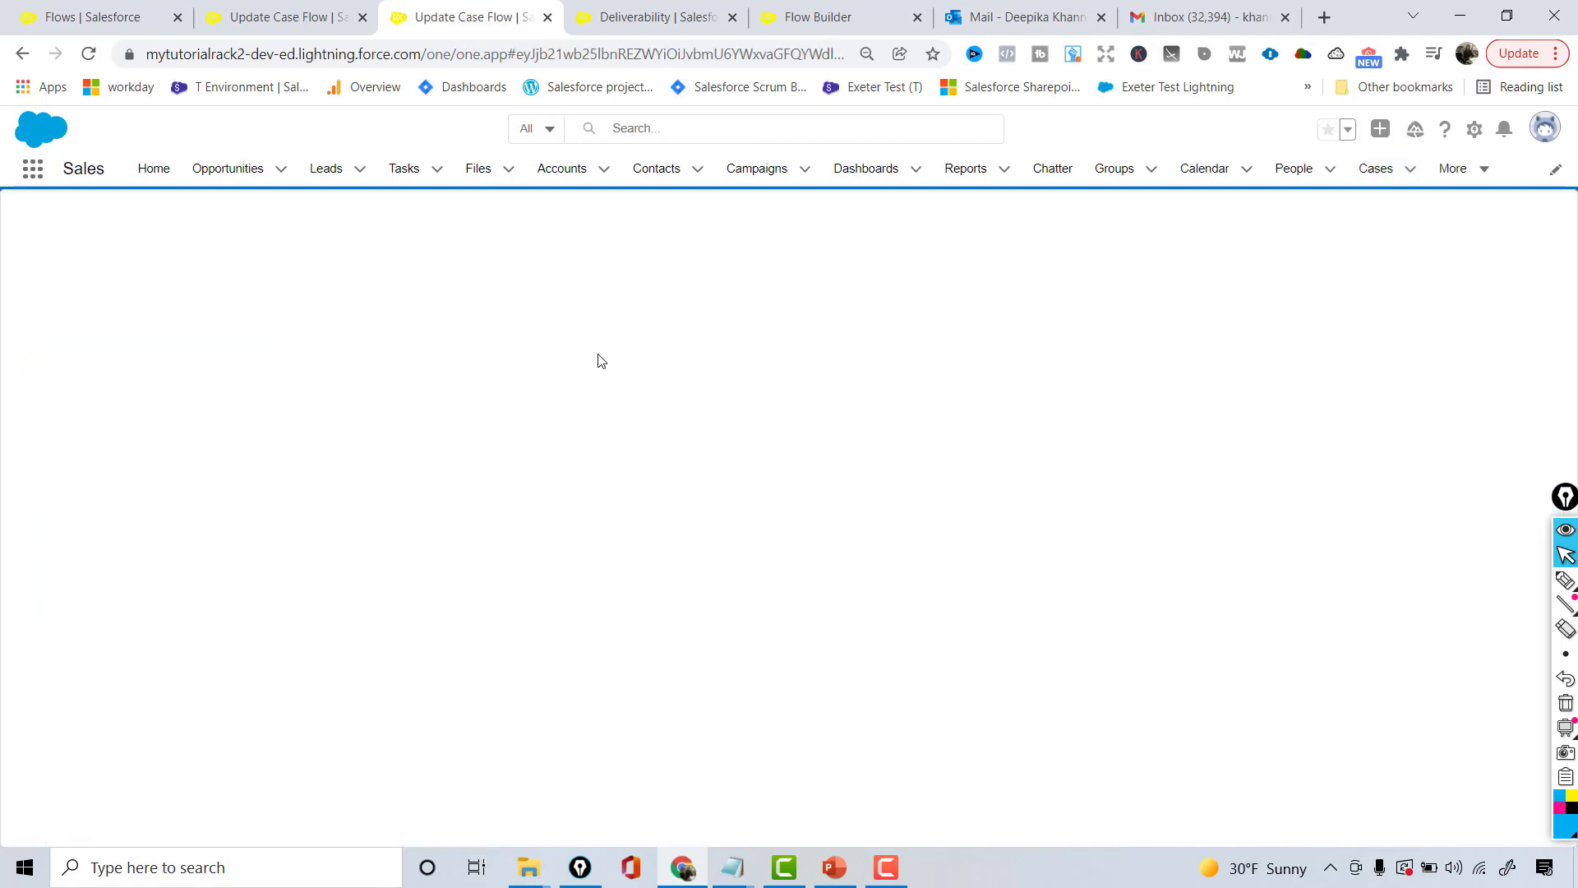
{"action": "left_click", "coordinate": [180, 276]}
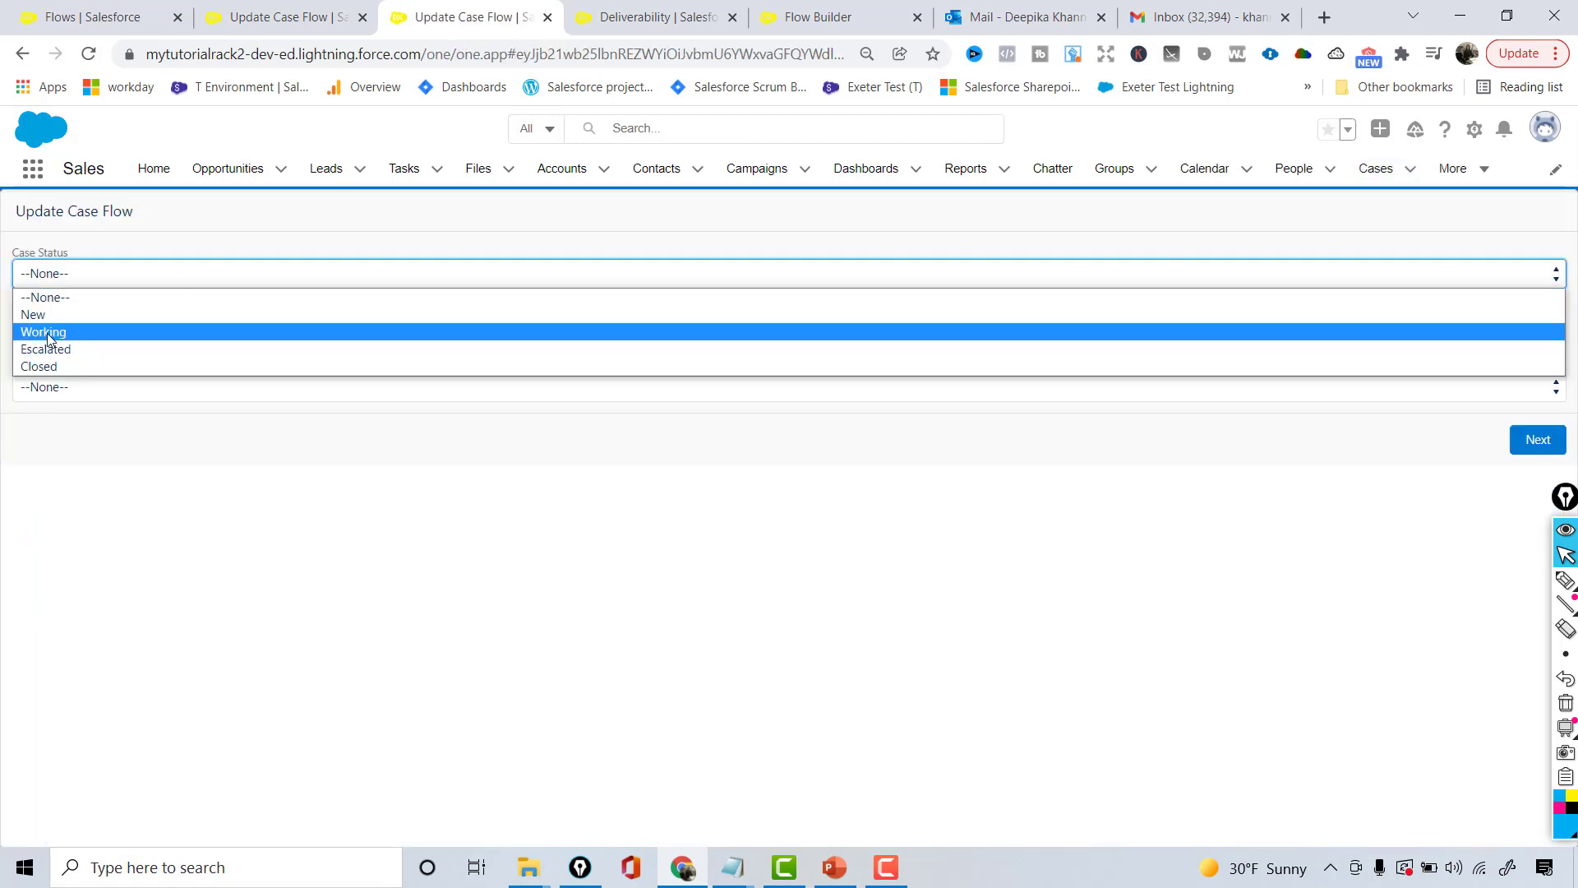
{"action": "left_click", "coordinate": [39, 368]}
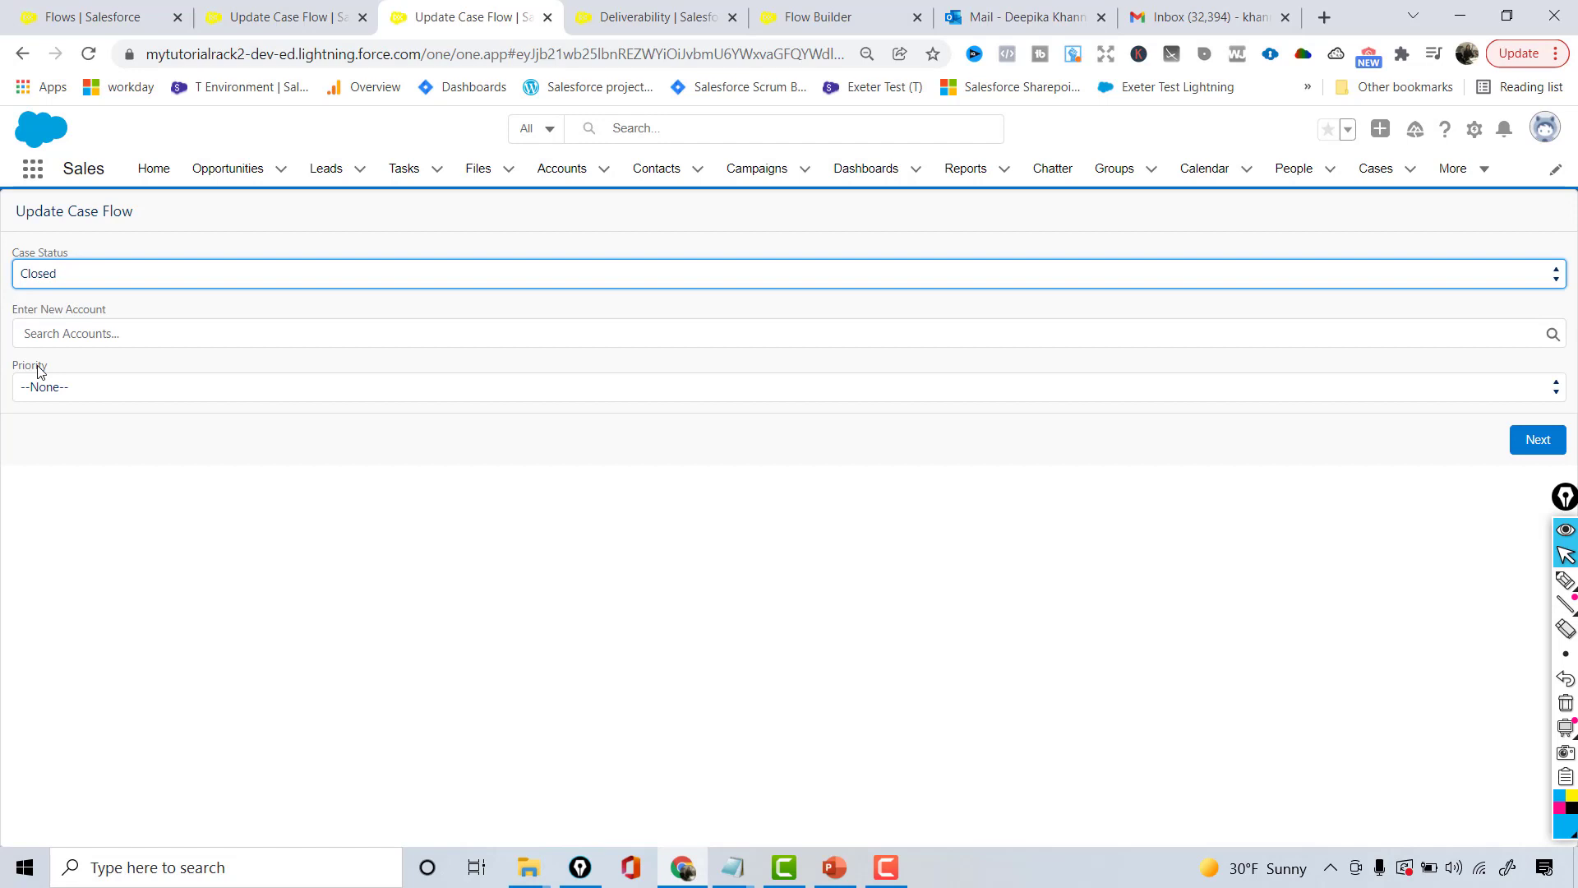
{"action": "left_click", "coordinate": [22, 53]}
Copy the case record's URL and replace the Notepad notes with it.
{"action": "left_click", "coordinate": [482, 51]}
{"action": "key", "text": "ctrl+c"}
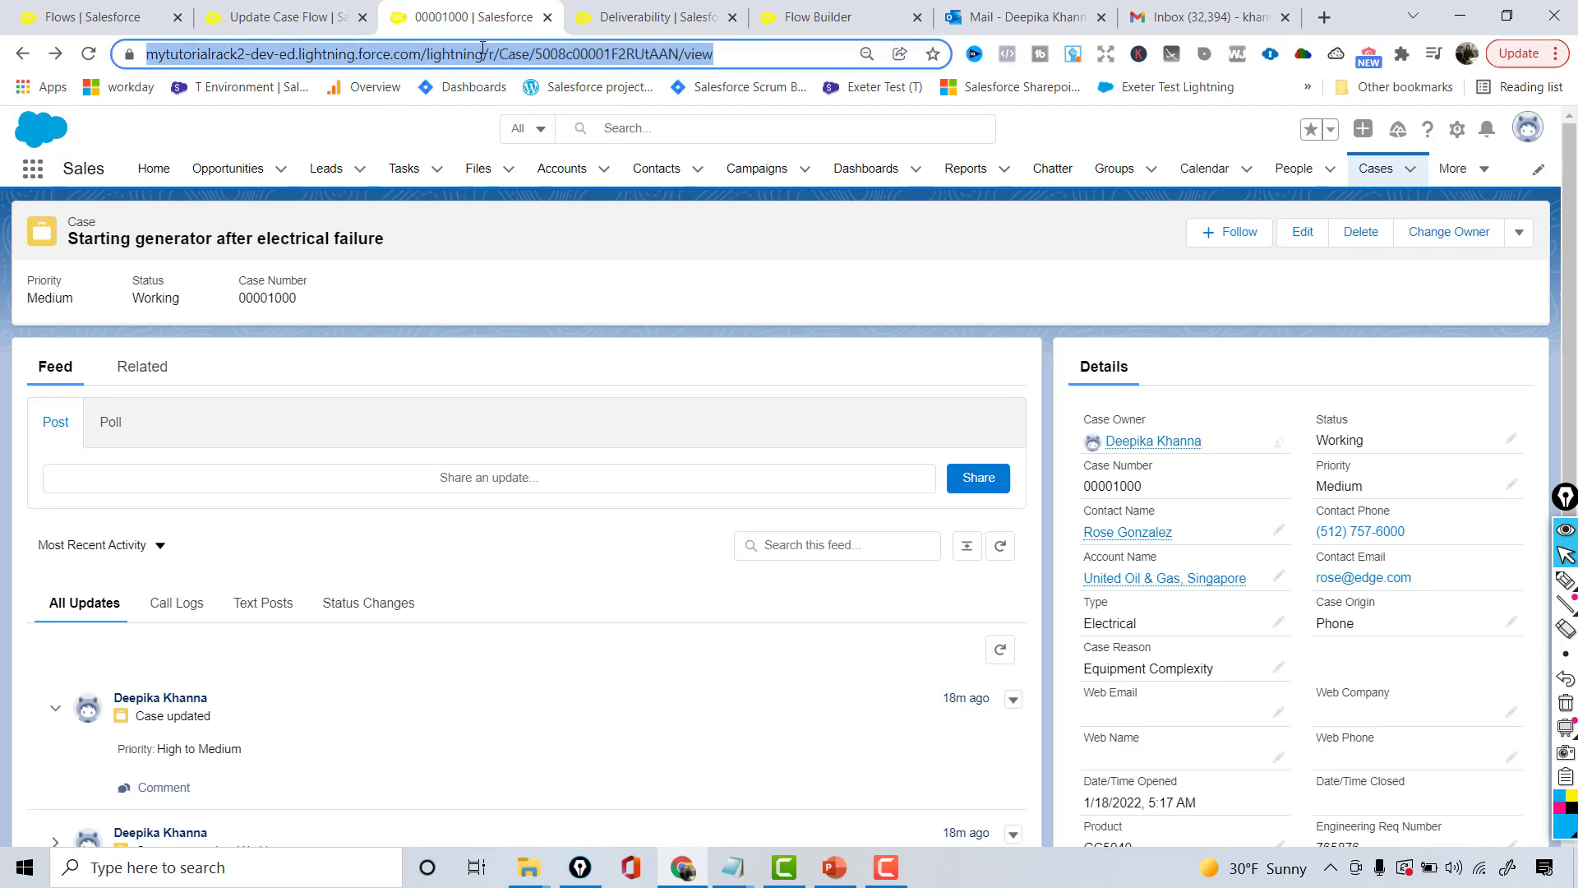
{"action": "mouse_move", "coordinate": [733, 867]}
{"action": "left_click", "coordinate": [1073, 764]}
{"action": "key", "text": "ctrl+a"}
{"action": "key", "text": "ctrl+v"}
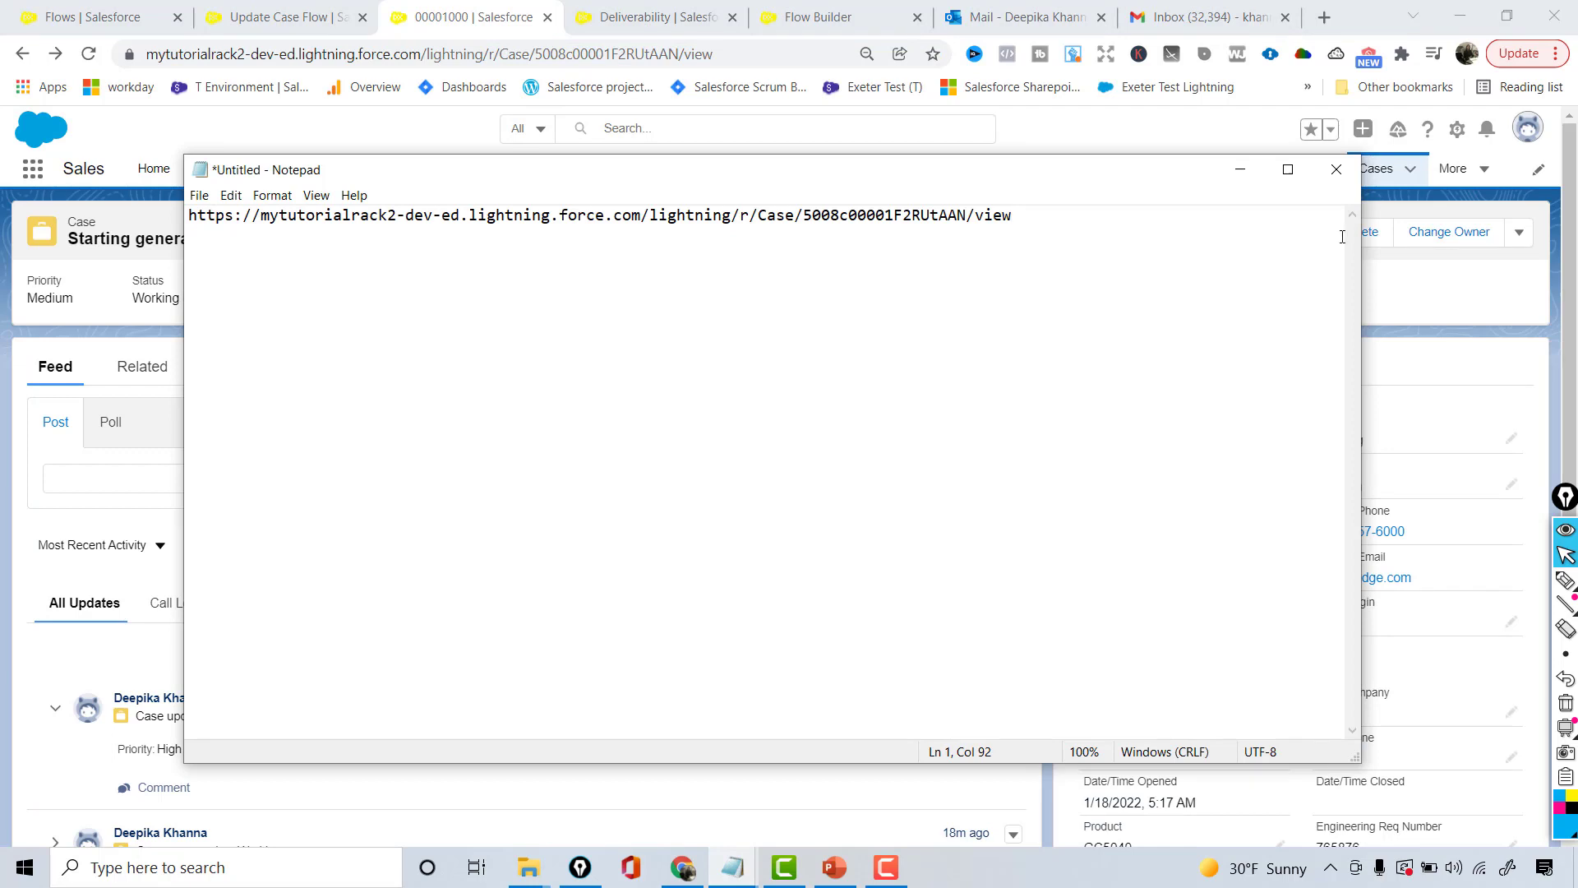
{"action": "left_click", "coordinate": [1241, 169]}
Run the Update Case action on the generator case and set Case Status to Closed.
{"action": "left_click", "coordinate": [1520, 233]}
{"action": "left_click", "coordinate": [1470, 427]}
{"action": "left_click", "coordinate": [218, 273]}
{"action": "left_click", "coordinate": [120, 368]}
Enter GenePoint as the new account, set Priority to Medium and submit the case update.
{"action": "left_click", "coordinate": [96, 336]}
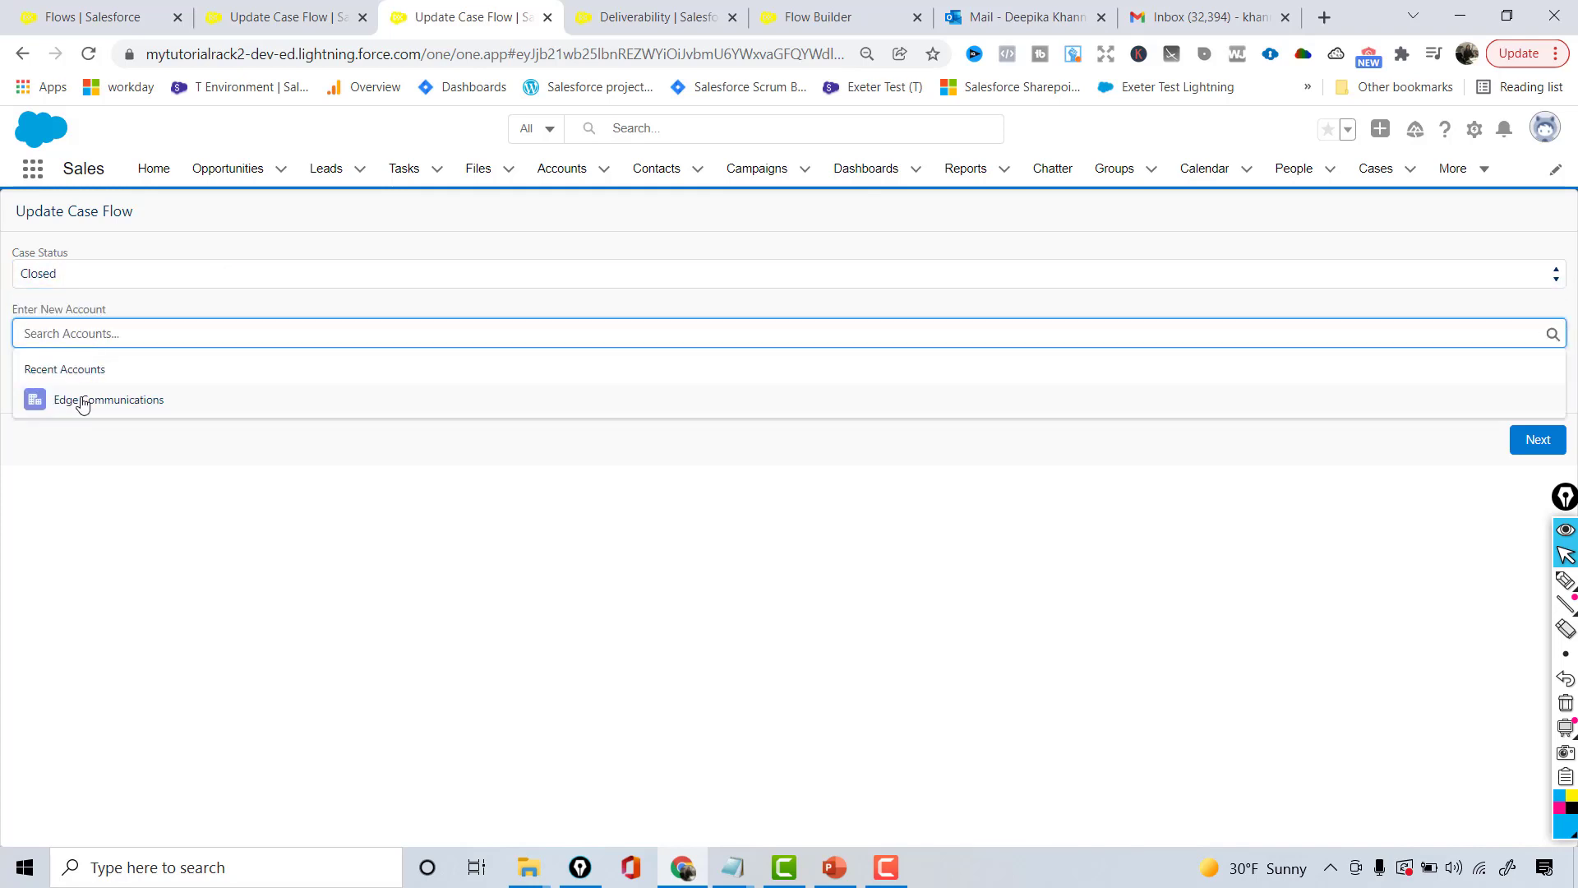
{"action": "type", "text": "Gene"}
{"action": "left_click", "coordinate": [82, 400]}
{"action": "left_click", "coordinate": [85, 392]}
{"action": "left_click", "coordinate": [67, 444]}
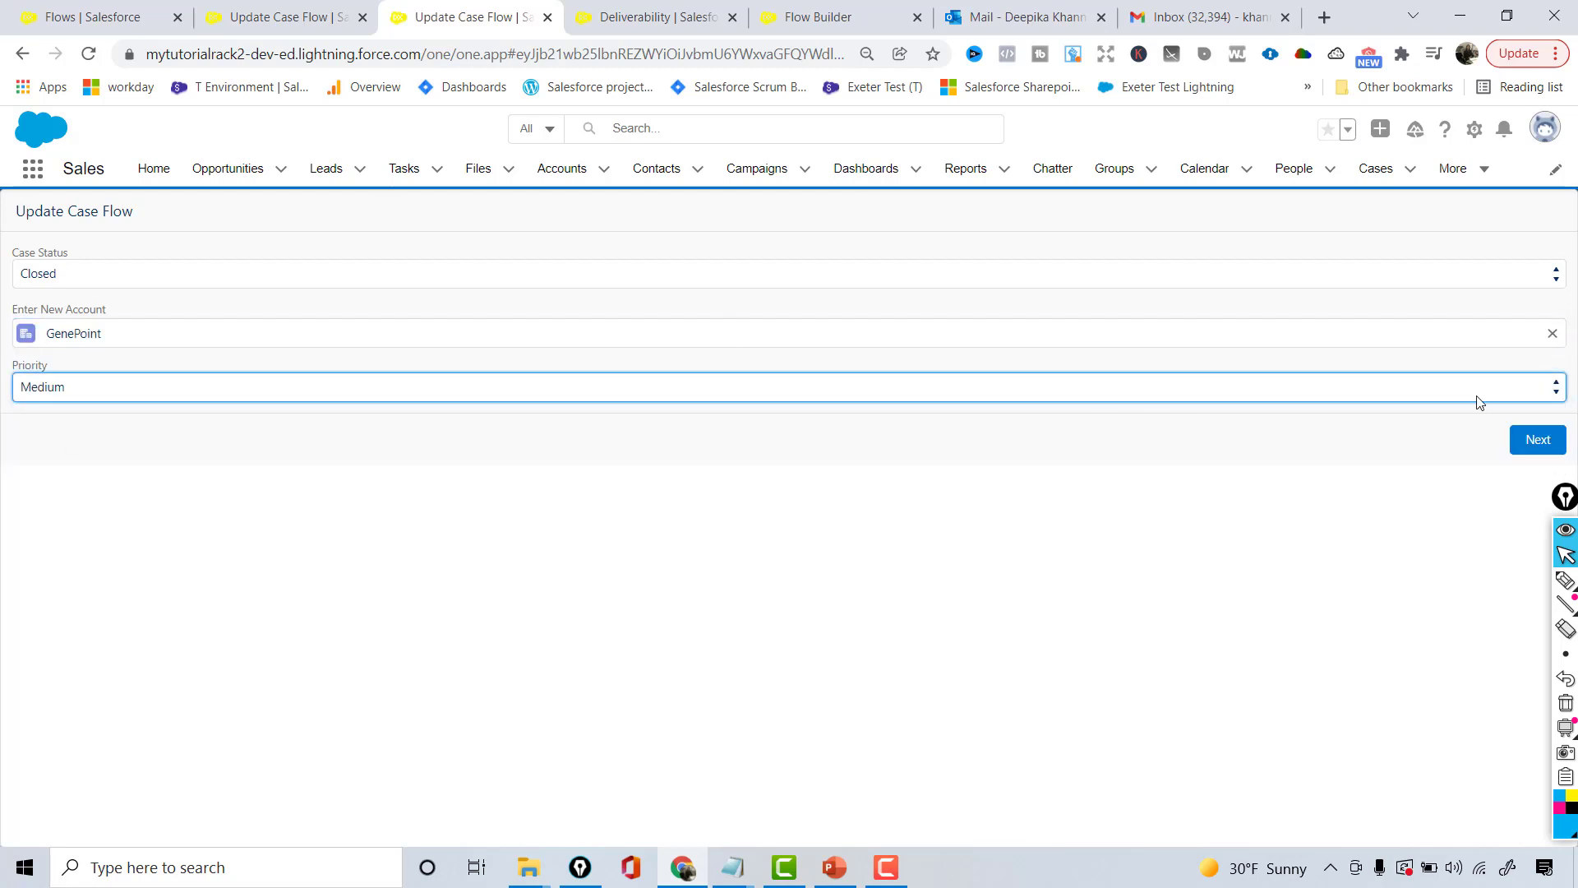
{"action": "left_click", "coordinate": [1535, 443]}
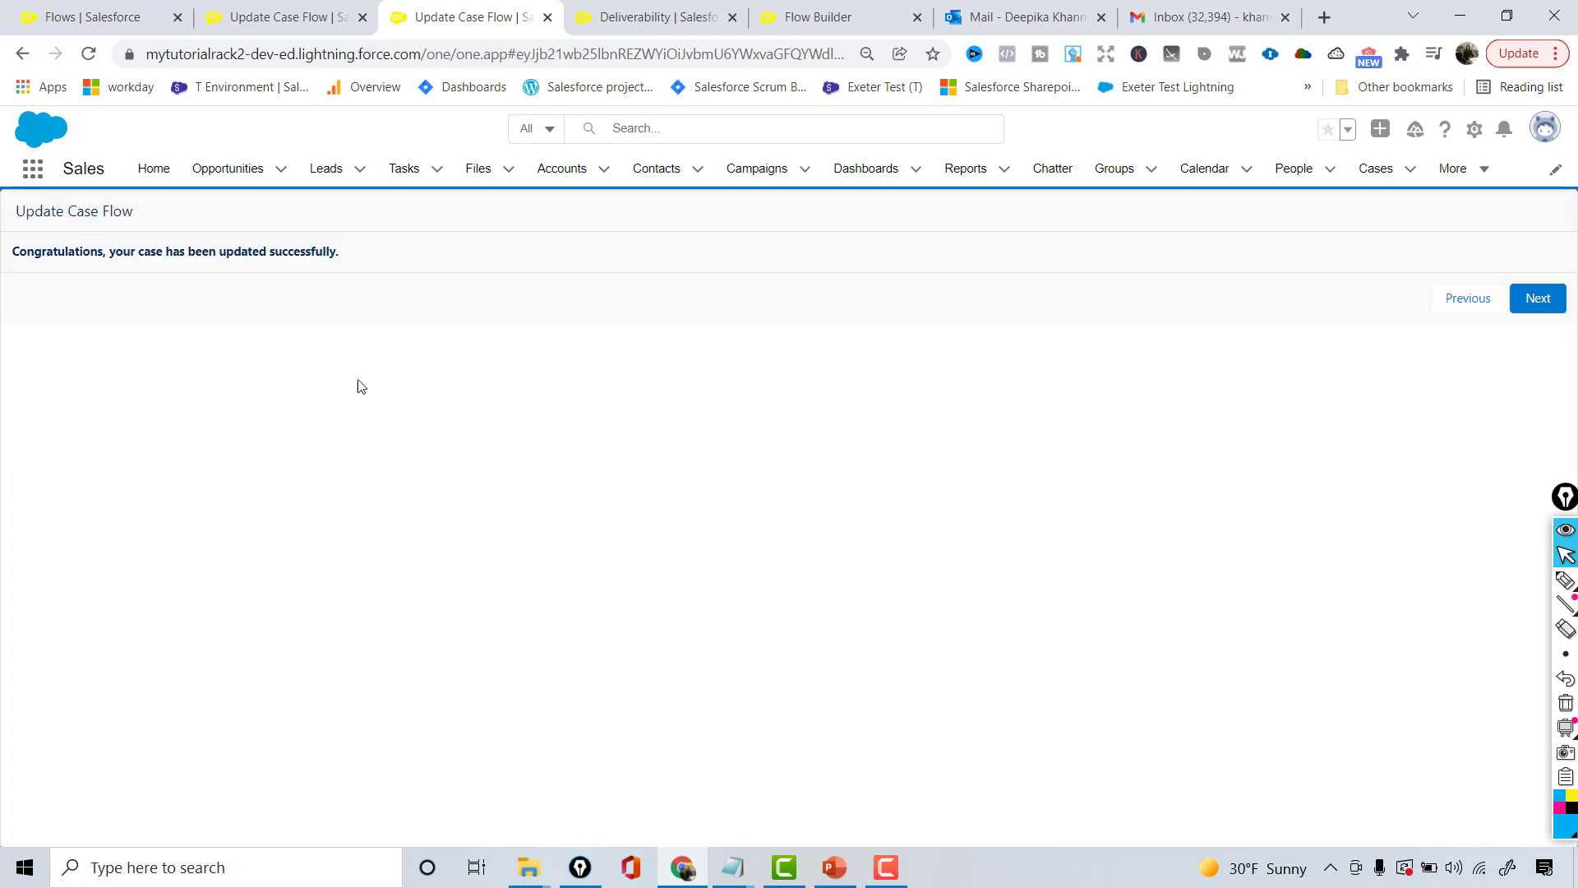
Load the copied case URL and check the record's Status and Account Name.
{"action": "left_click", "coordinate": [445, 54]}
{"action": "key", "text": "ctrl+v"}
{"action": "key", "text": "Return"}
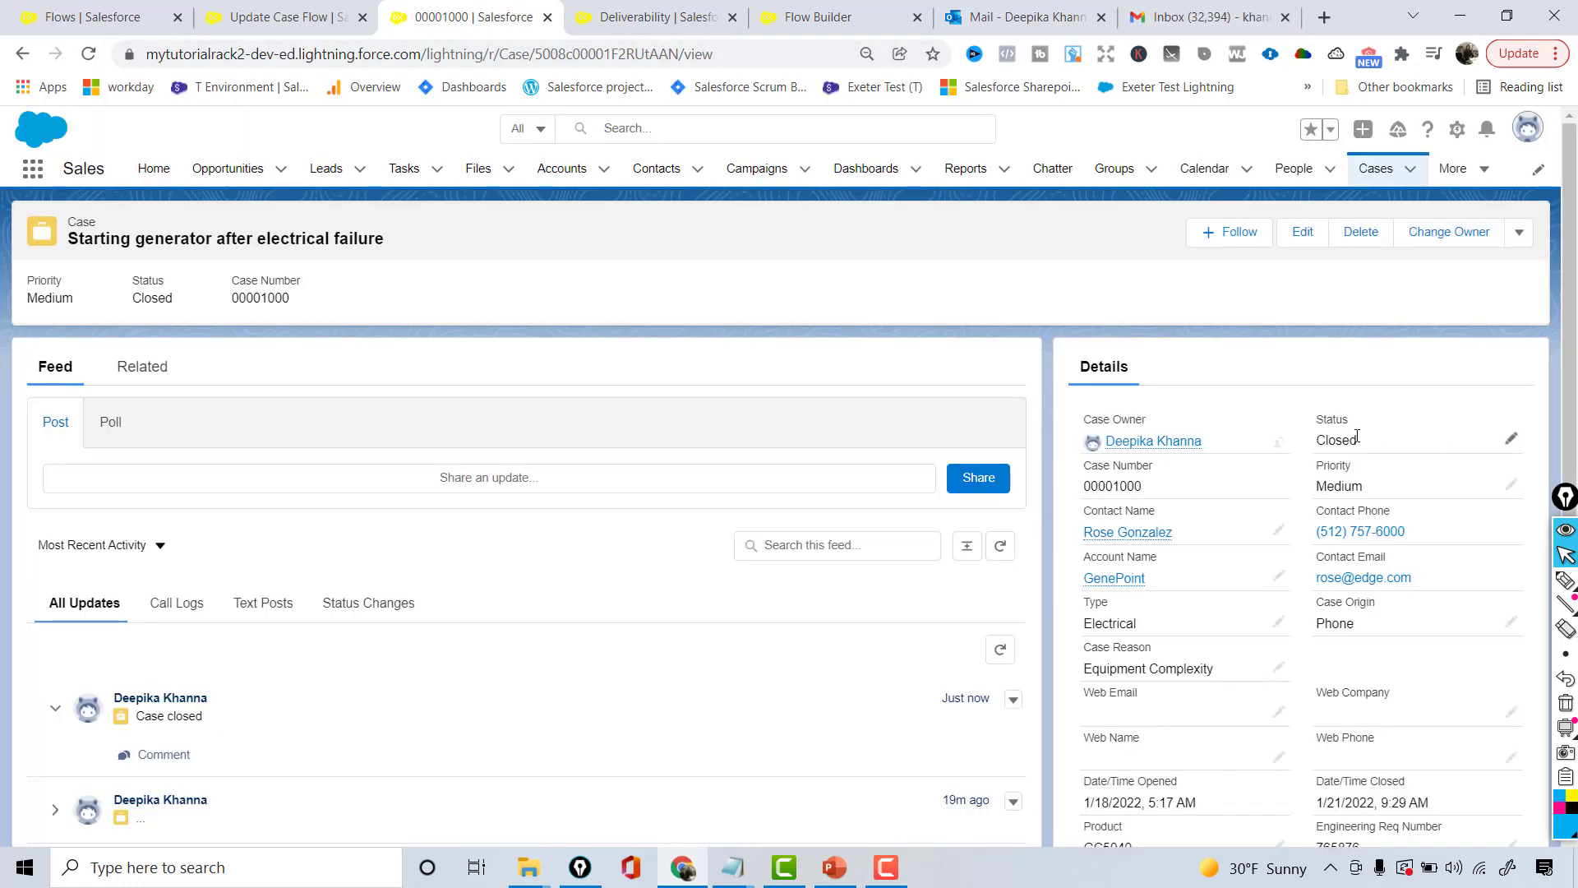
{"action": "left_click_drag", "start_coordinate": [1361, 444], "coordinate": [1315, 452]}
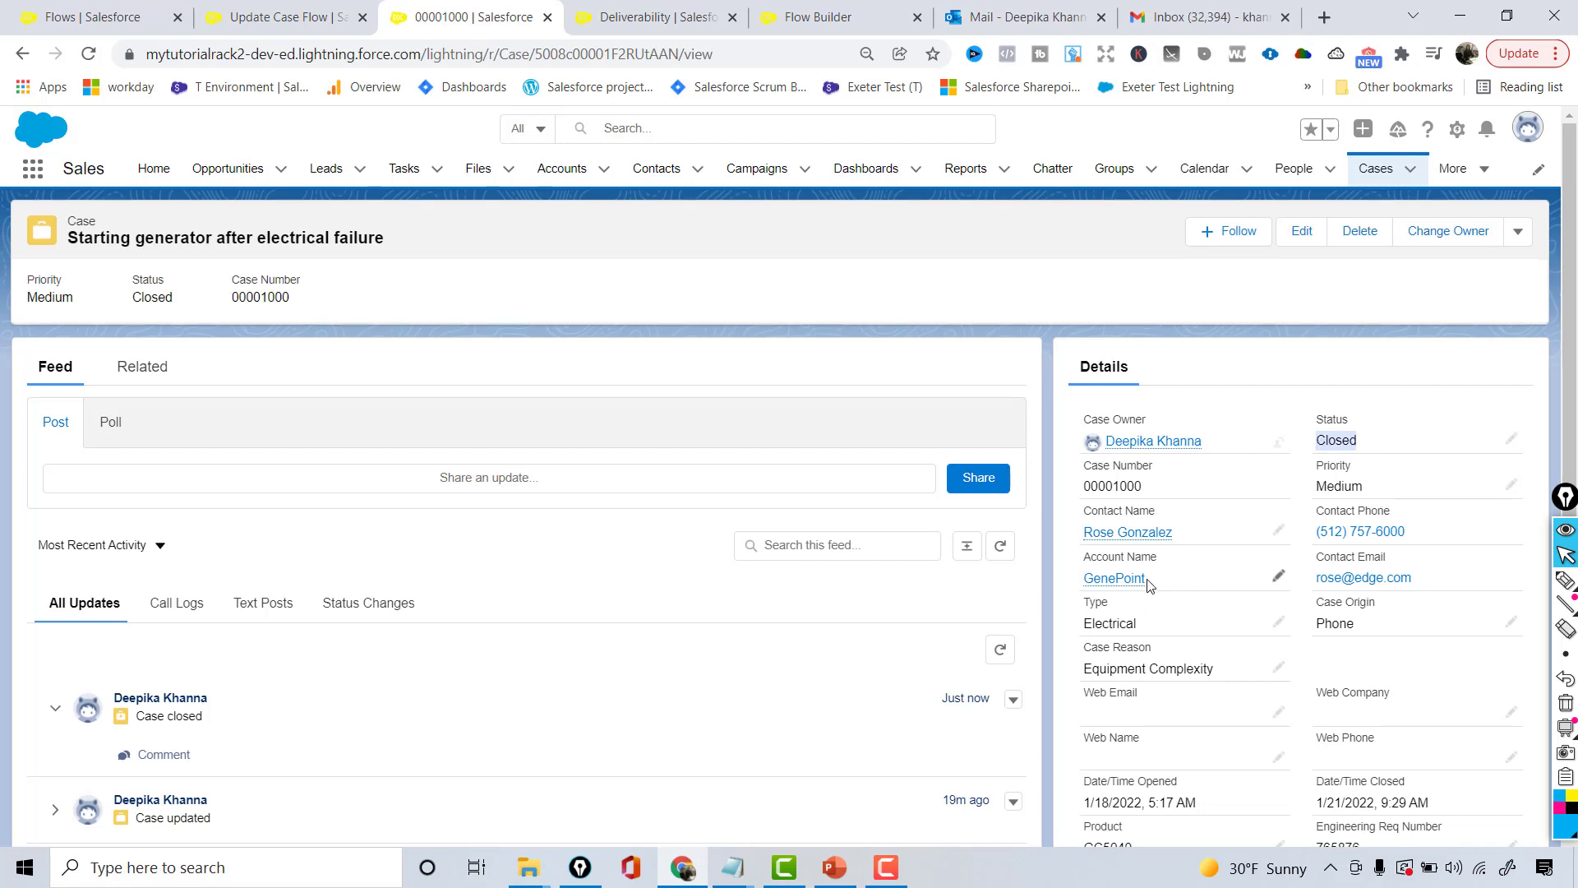
{"action": "mouse_move", "coordinate": [1115, 578]}
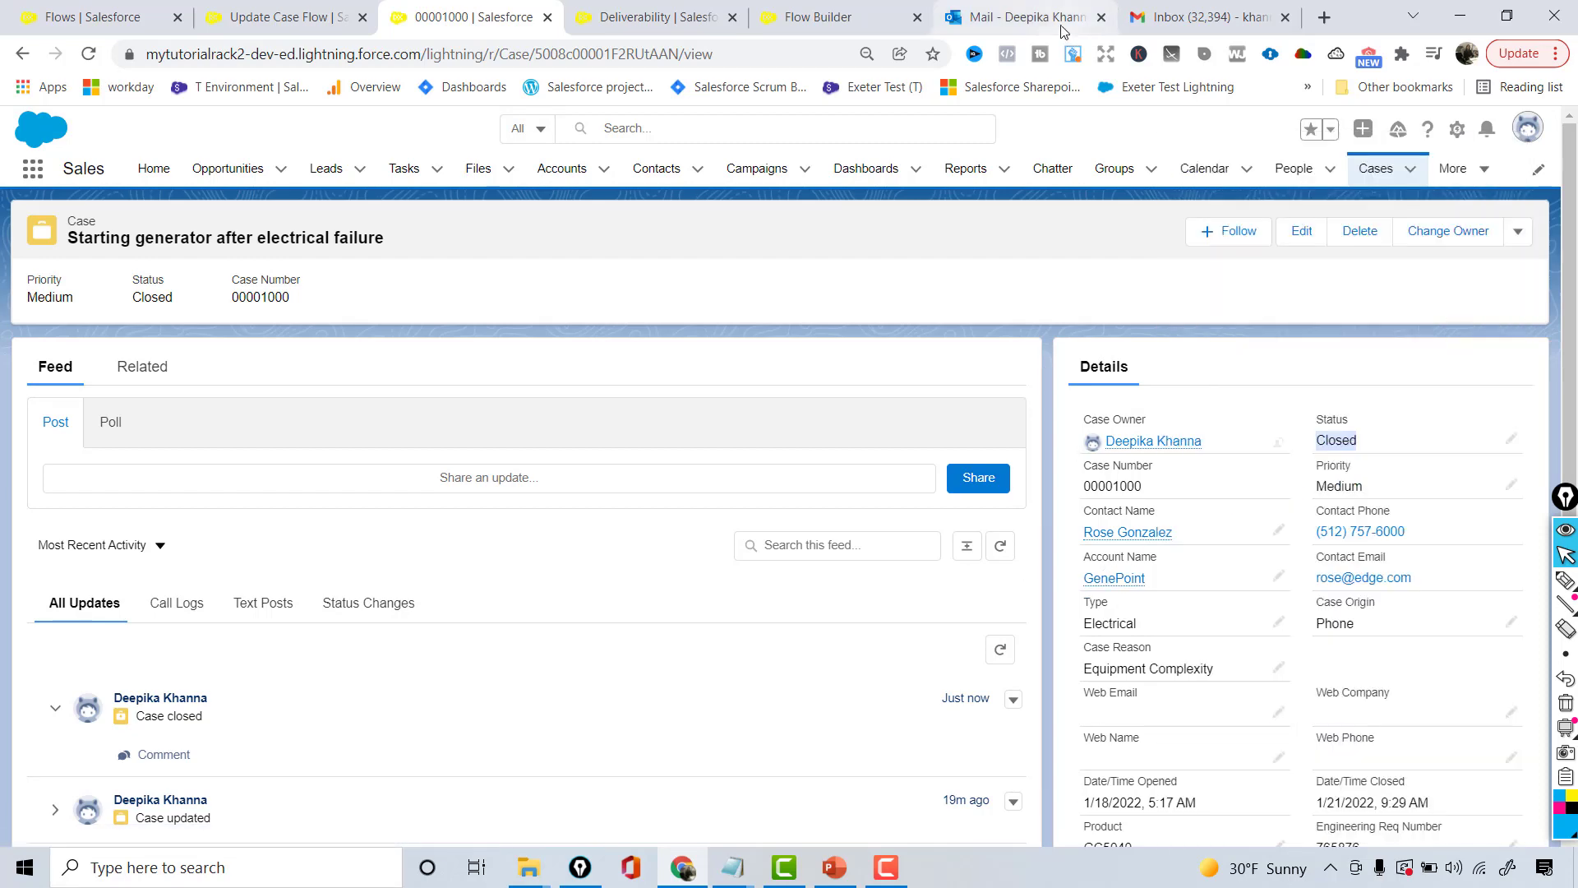
Switch to Gmail and check the Inbox and Trash for the case close notification.
{"action": "left_click", "coordinate": [1196, 16]}
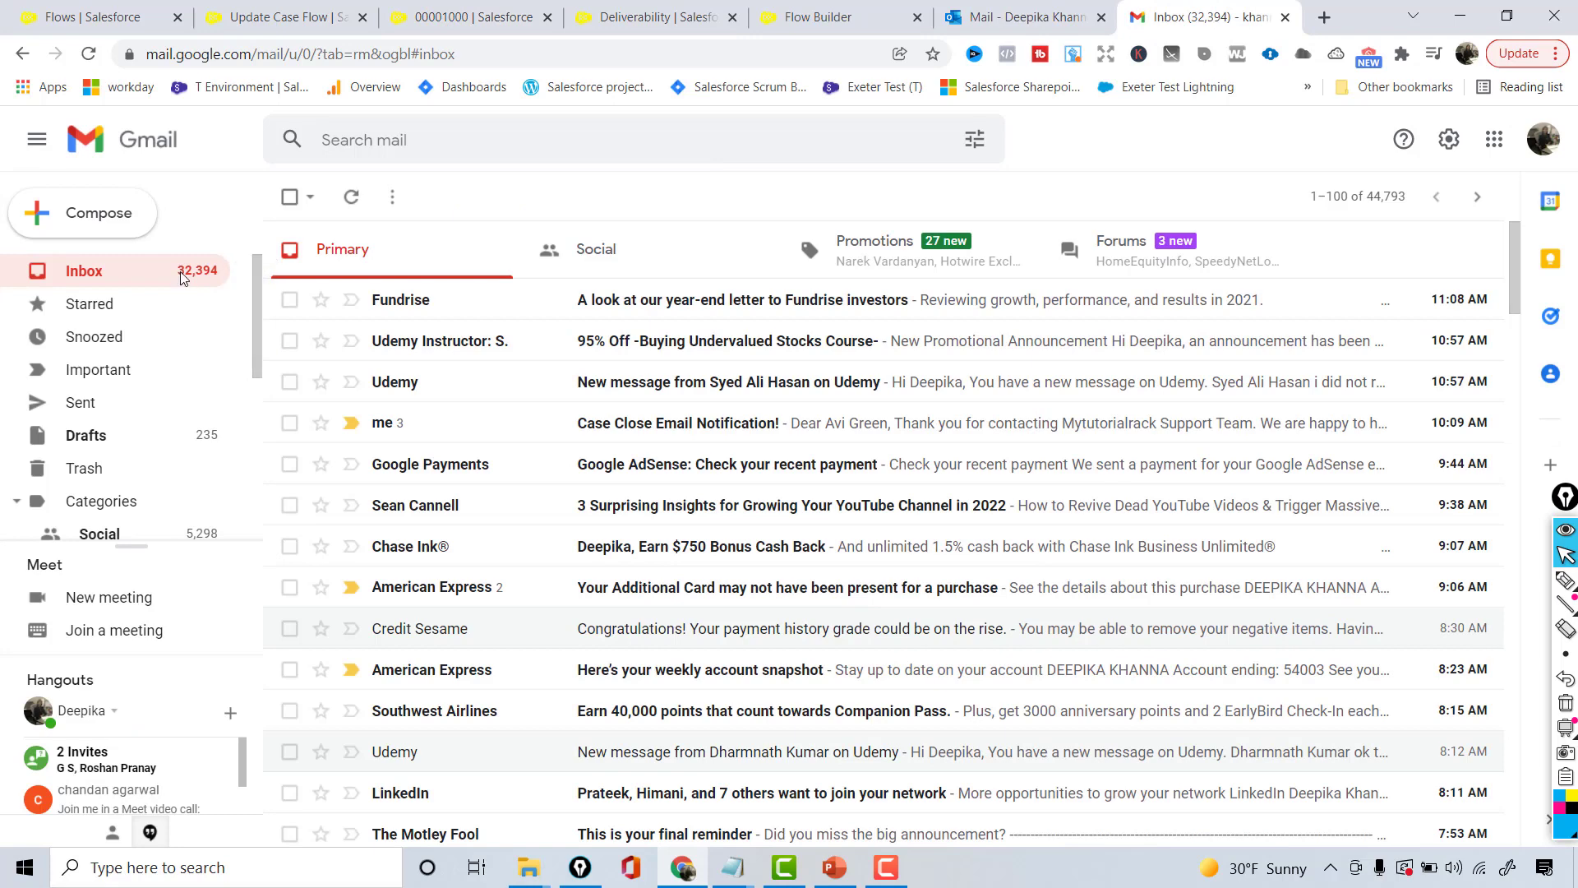
{"action": "left_click", "coordinate": [118, 468]}
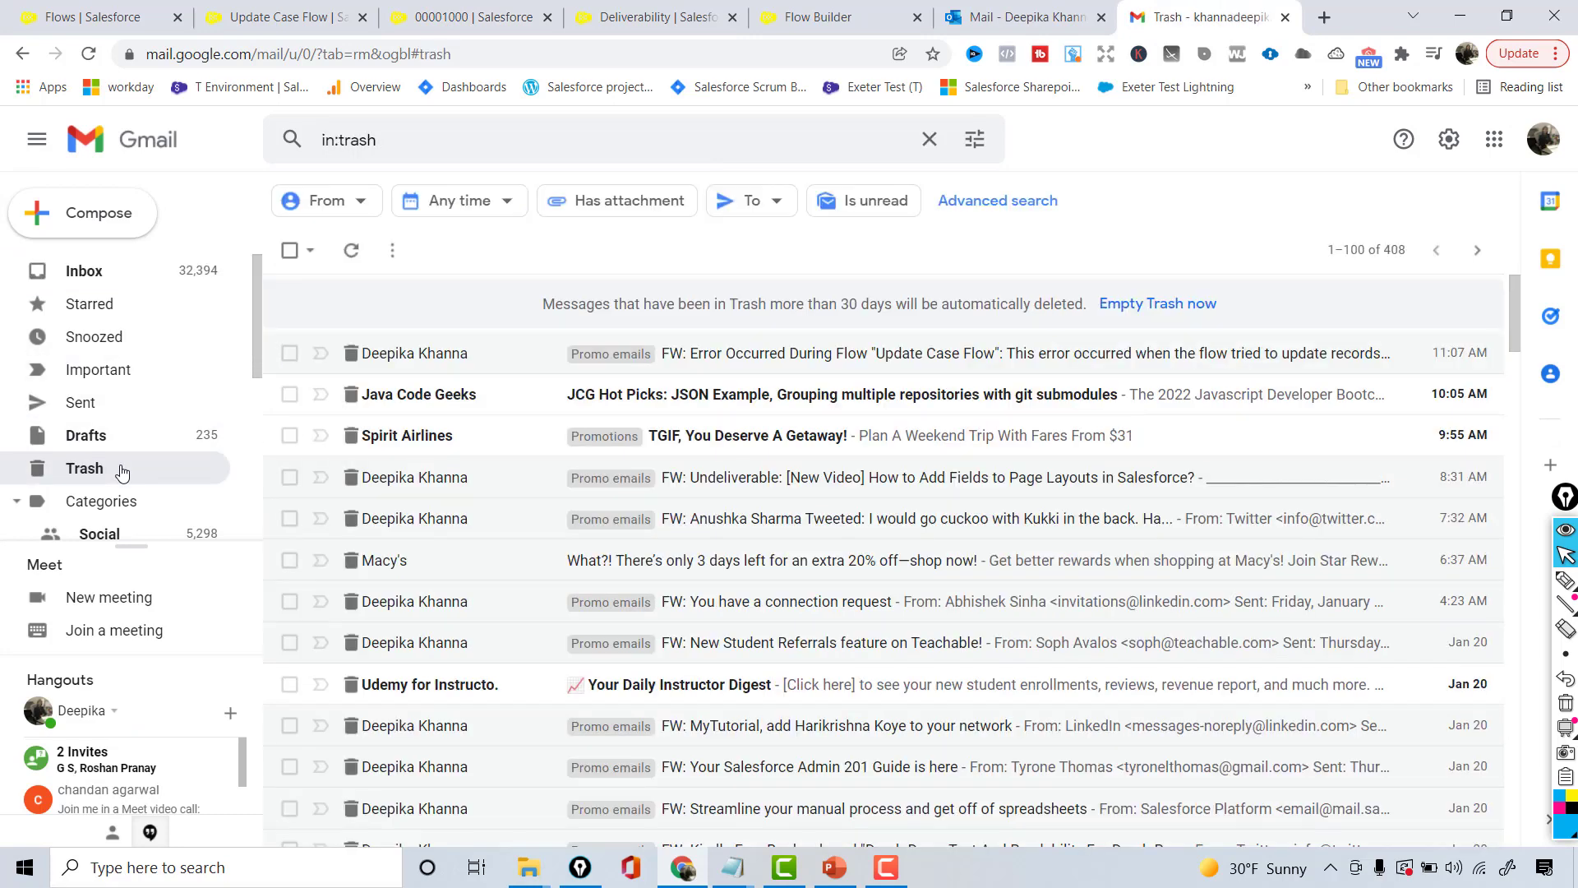
{"action": "scroll", "coordinate": [122, 471], "scroll_direction": "down", "scroll_amount": 4}
{"action": "left_click", "coordinate": [82, 436]}
{"action": "scroll", "coordinate": [229, 342], "scroll_direction": "up", "scroll_amount": 4}
{"action": "left_click", "coordinate": [84, 271]}
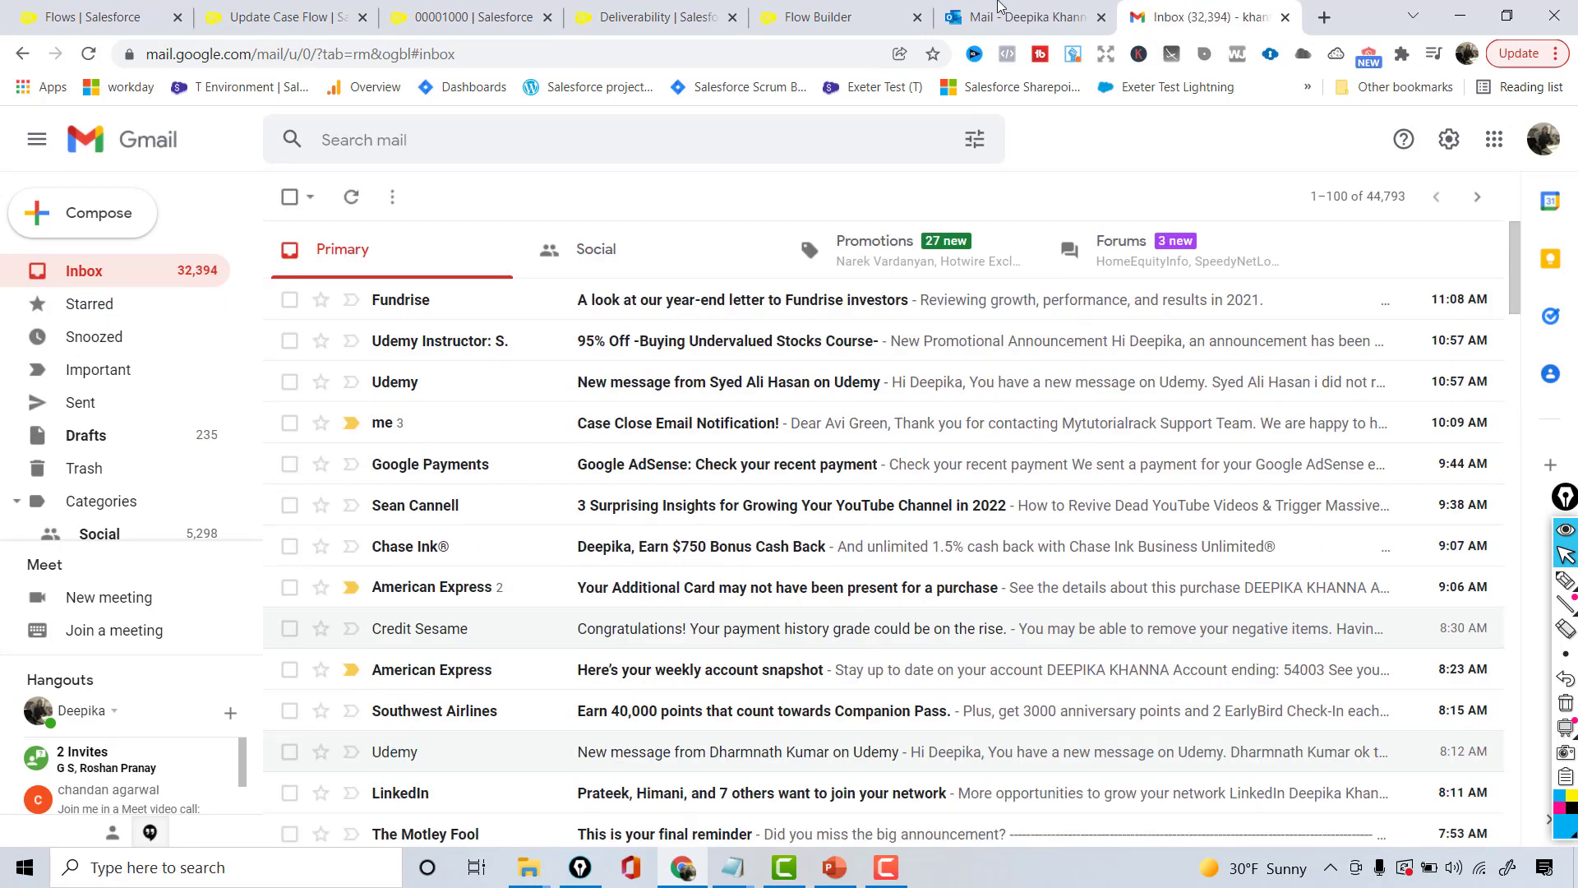
Switch to Outlook and check the Inbox's Focused and Other messages and the Junk Email folder for the case close notification.
{"action": "left_click", "coordinate": [1001, 9]}
{"action": "left_click", "coordinate": [136, 354]}
{"action": "left_click", "coordinate": [133, 314]}
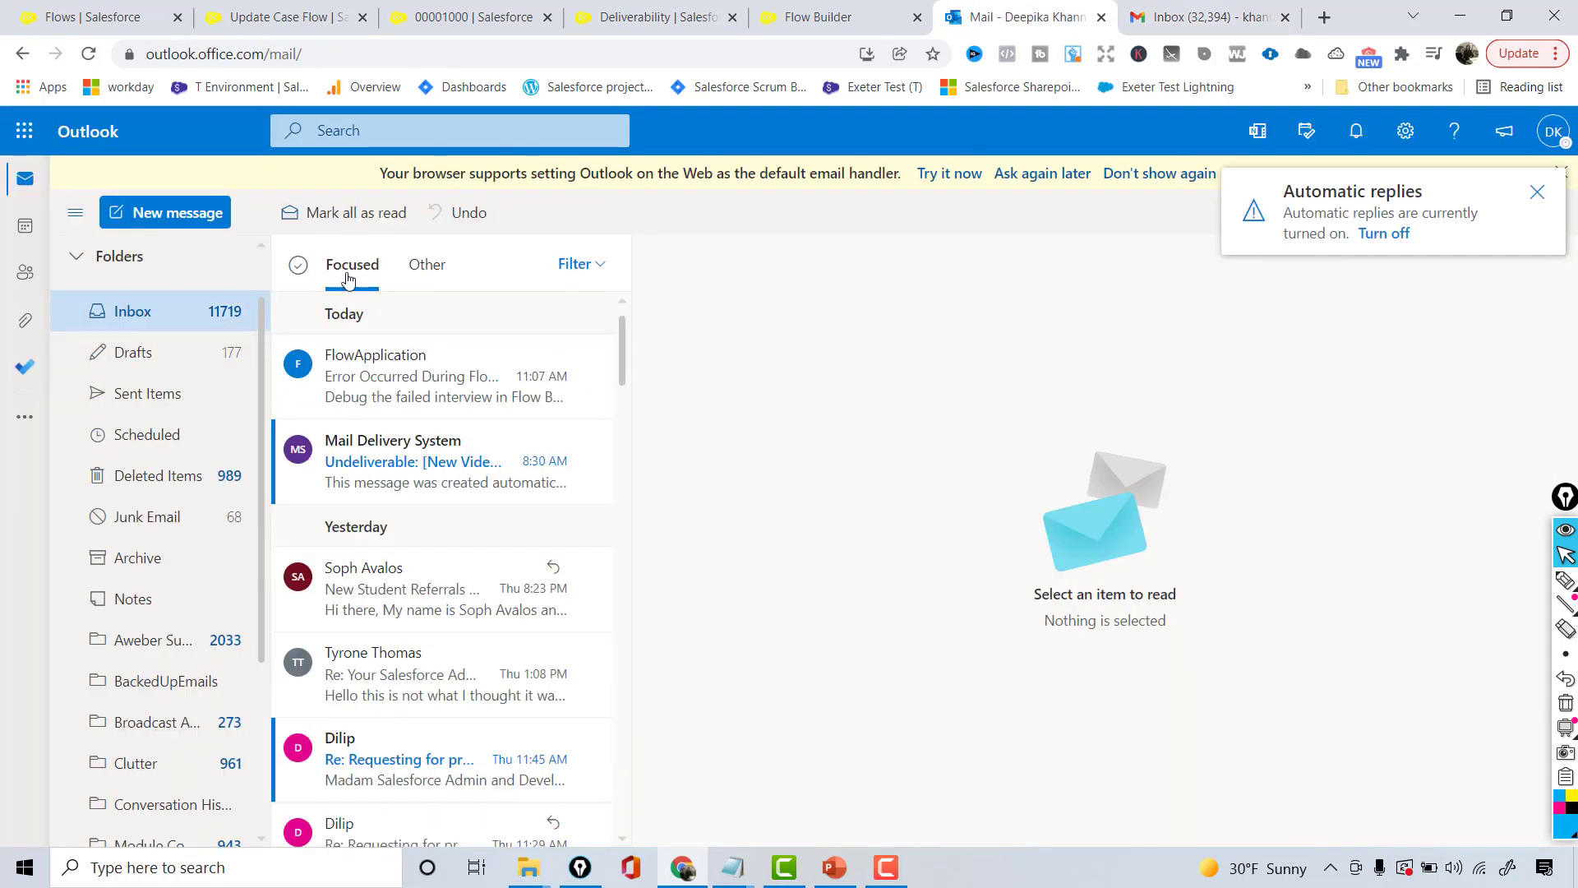
{"action": "left_click", "coordinate": [427, 267]}
{"action": "left_click", "coordinate": [353, 268]}
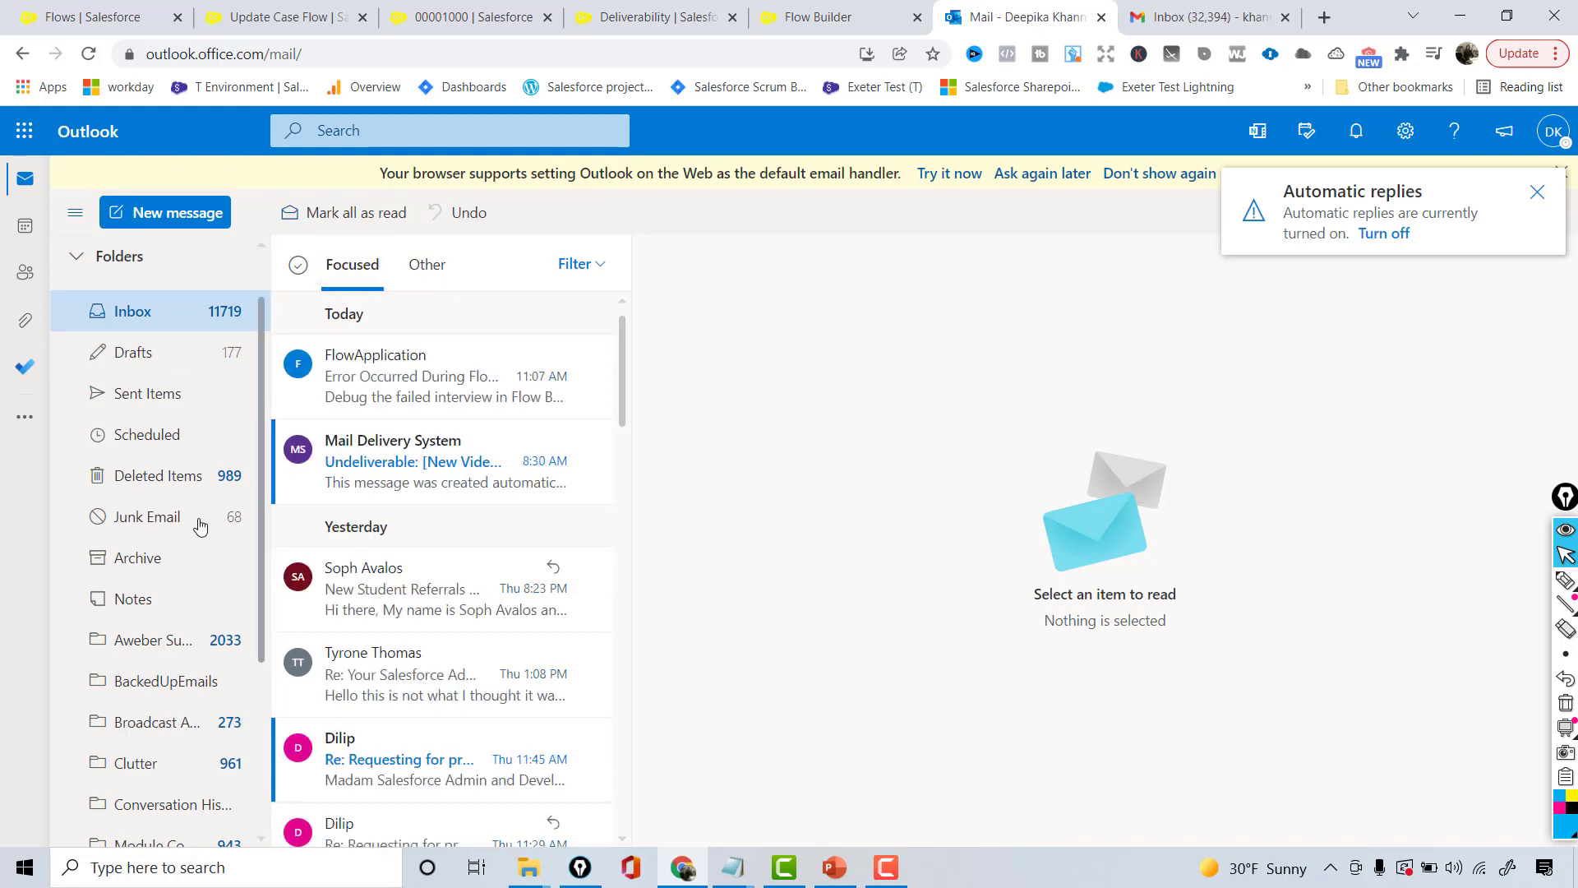
{"action": "left_click", "coordinate": [175, 518]}
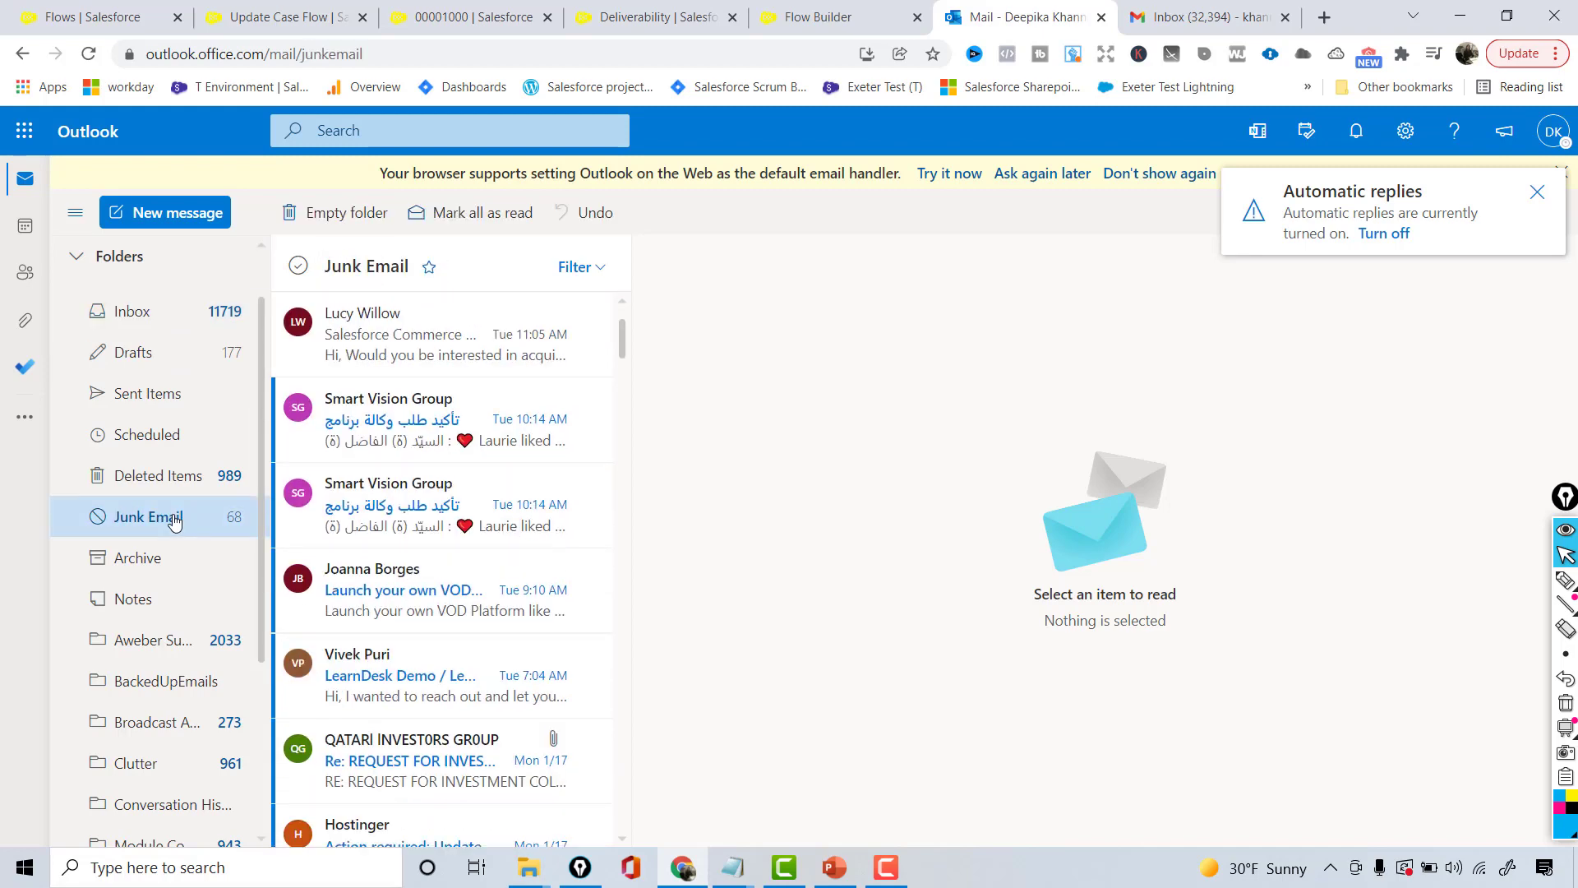